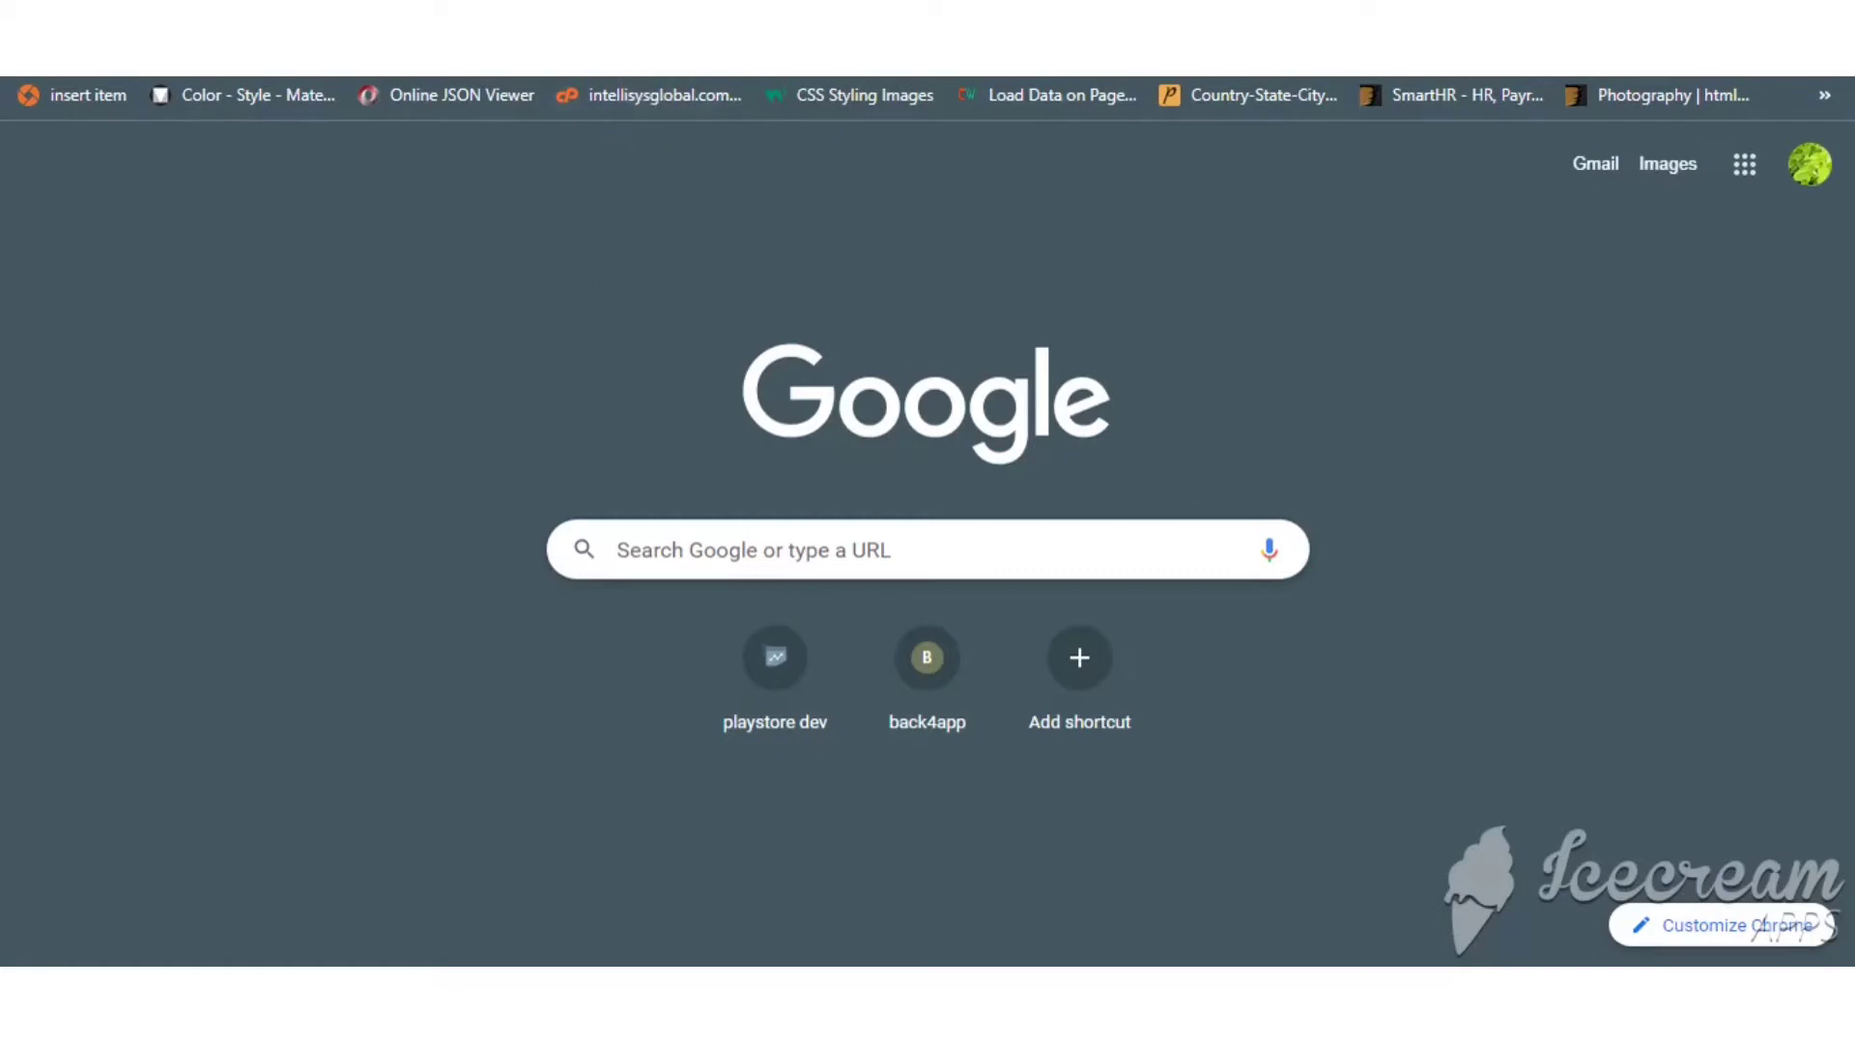
{"action": "left_click", "coordinate": [638, 48]}
{"action": "type", "text": "https://demo.saenterprises.ind.in/inventory-pos/"}
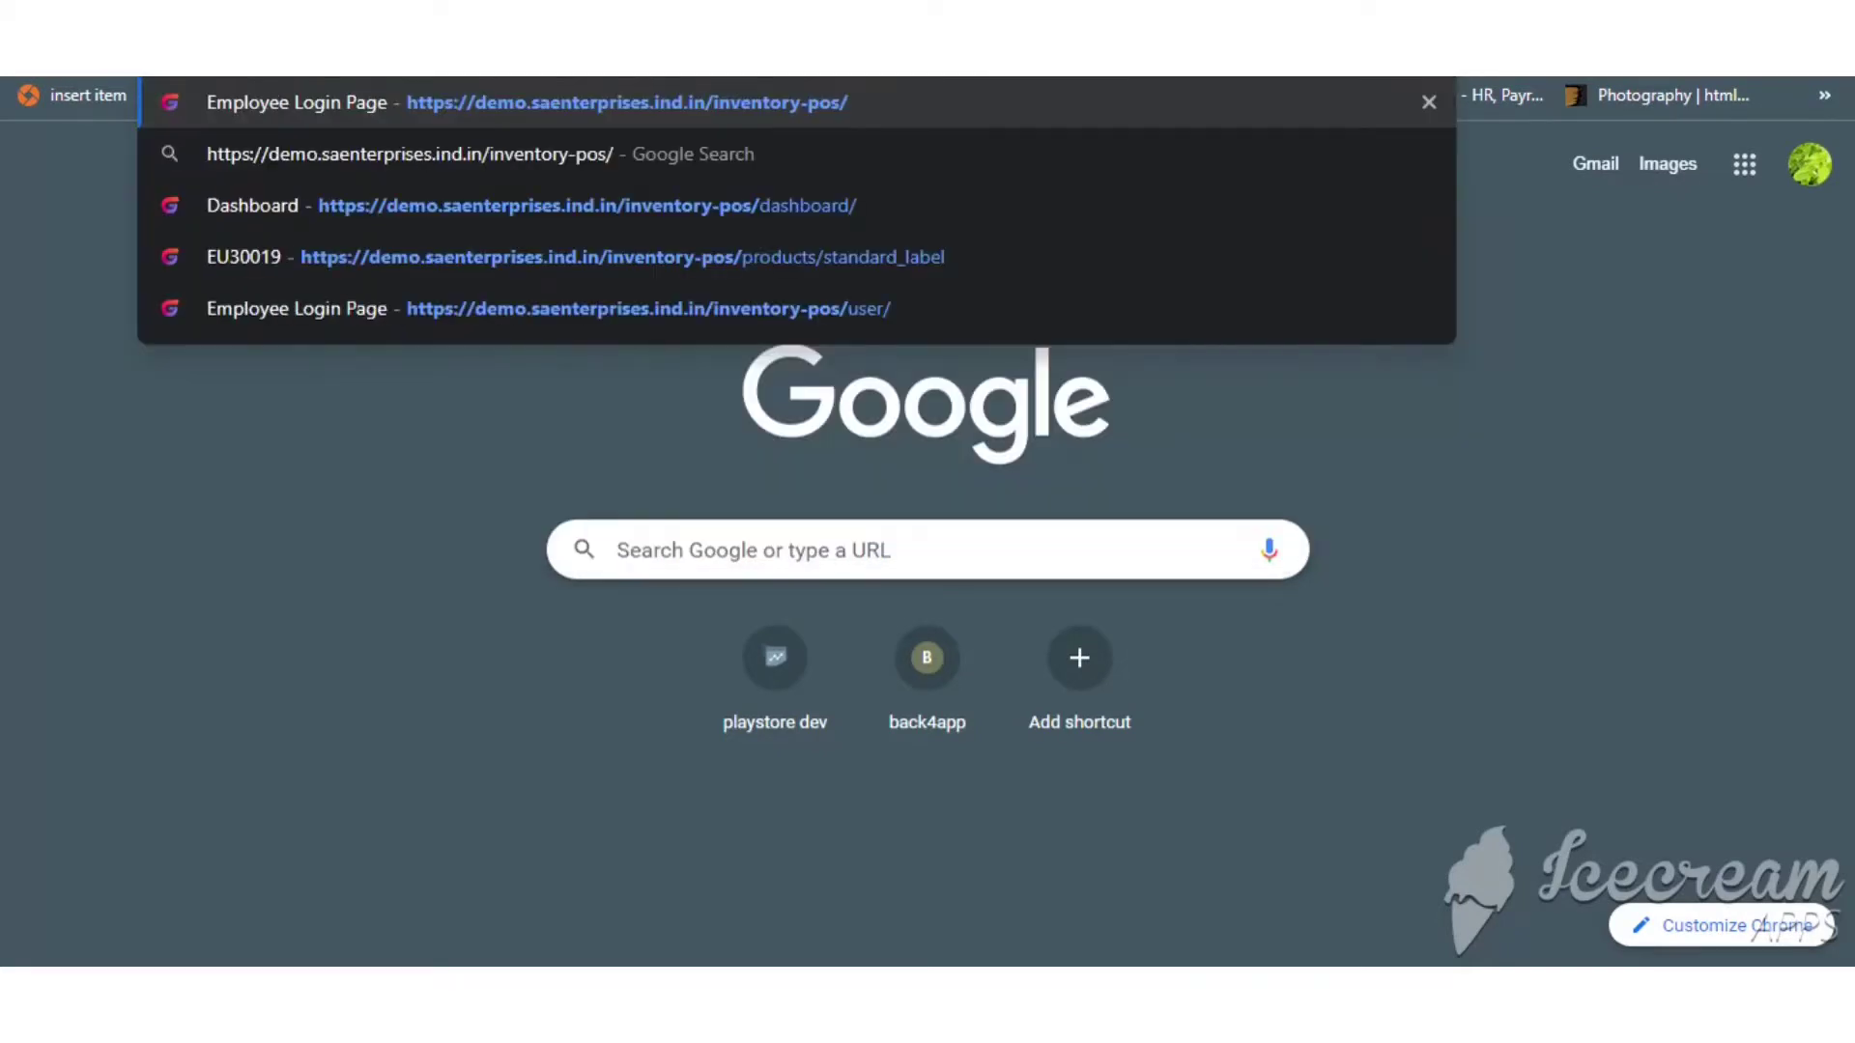
{"action": "left_click", "coordinate": [674, 213]}
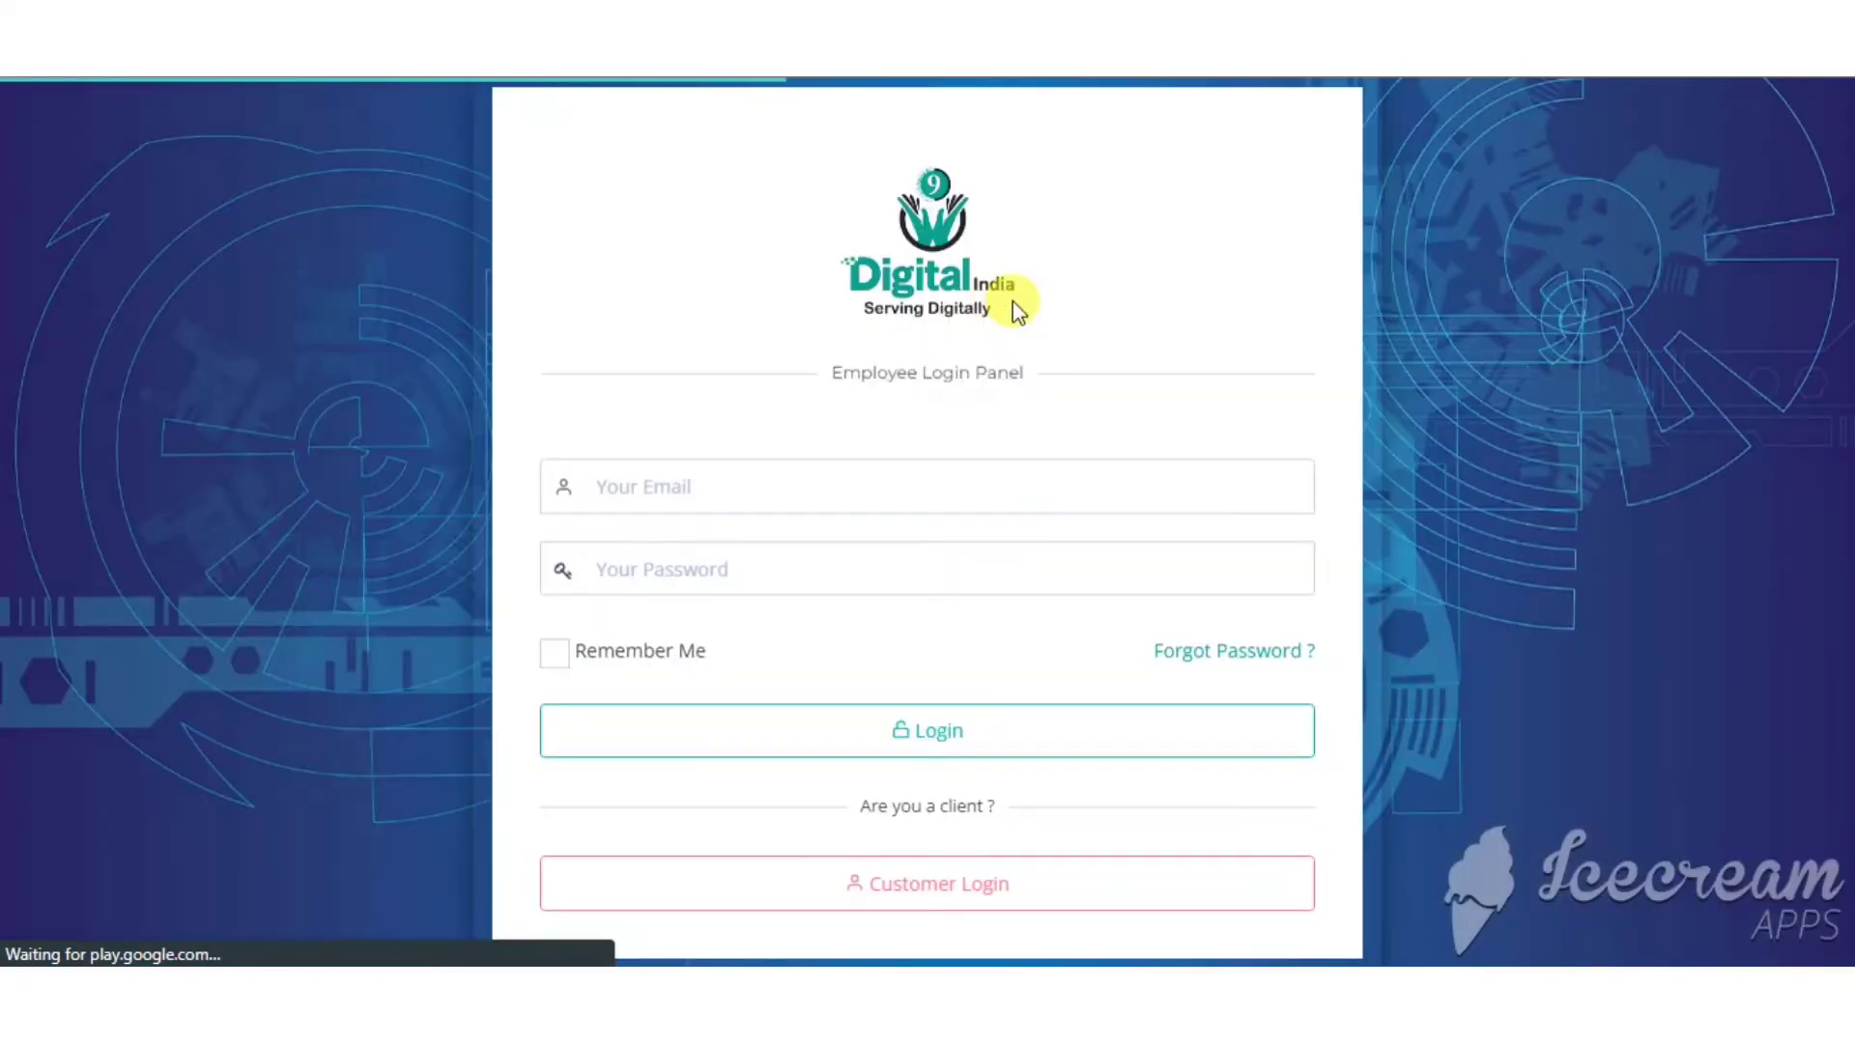
- Log in to the employee panel with the account e-mail and password
{"action": "left_click", "coordinate": [835, 478]}
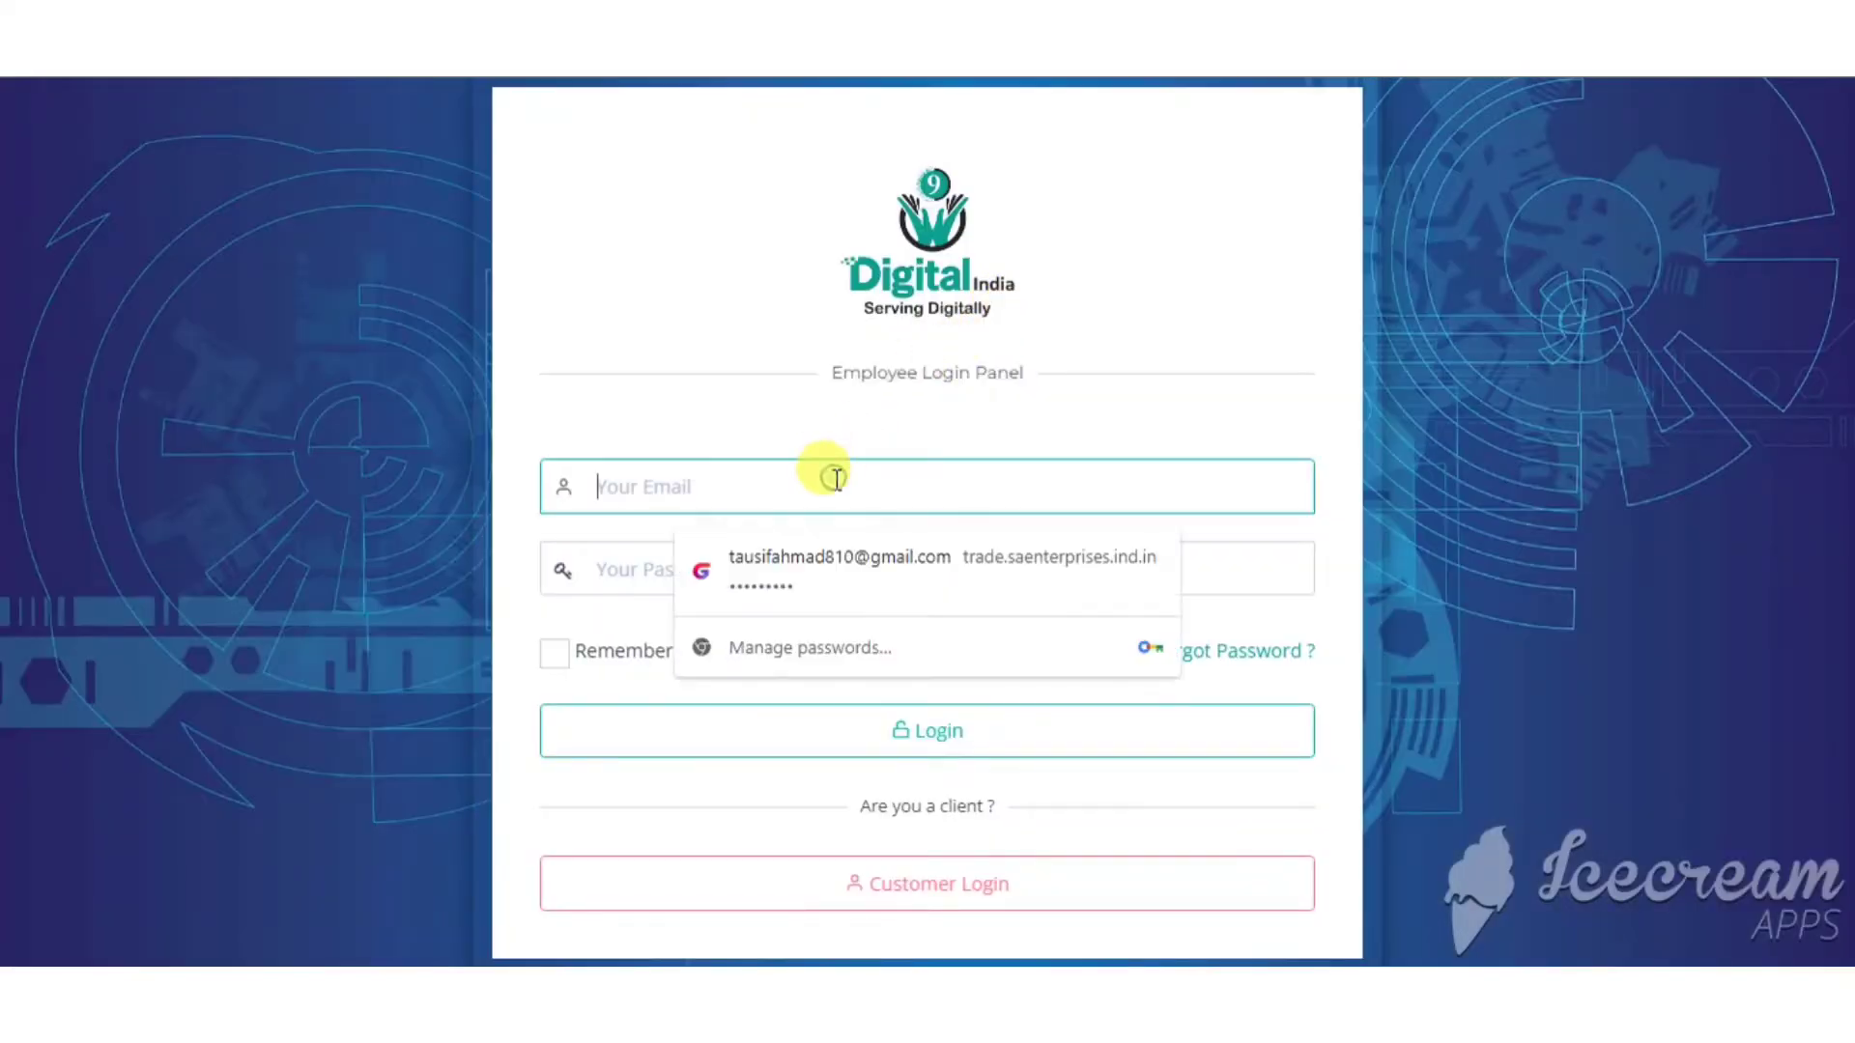
{"action": "type", "text": "demo"}
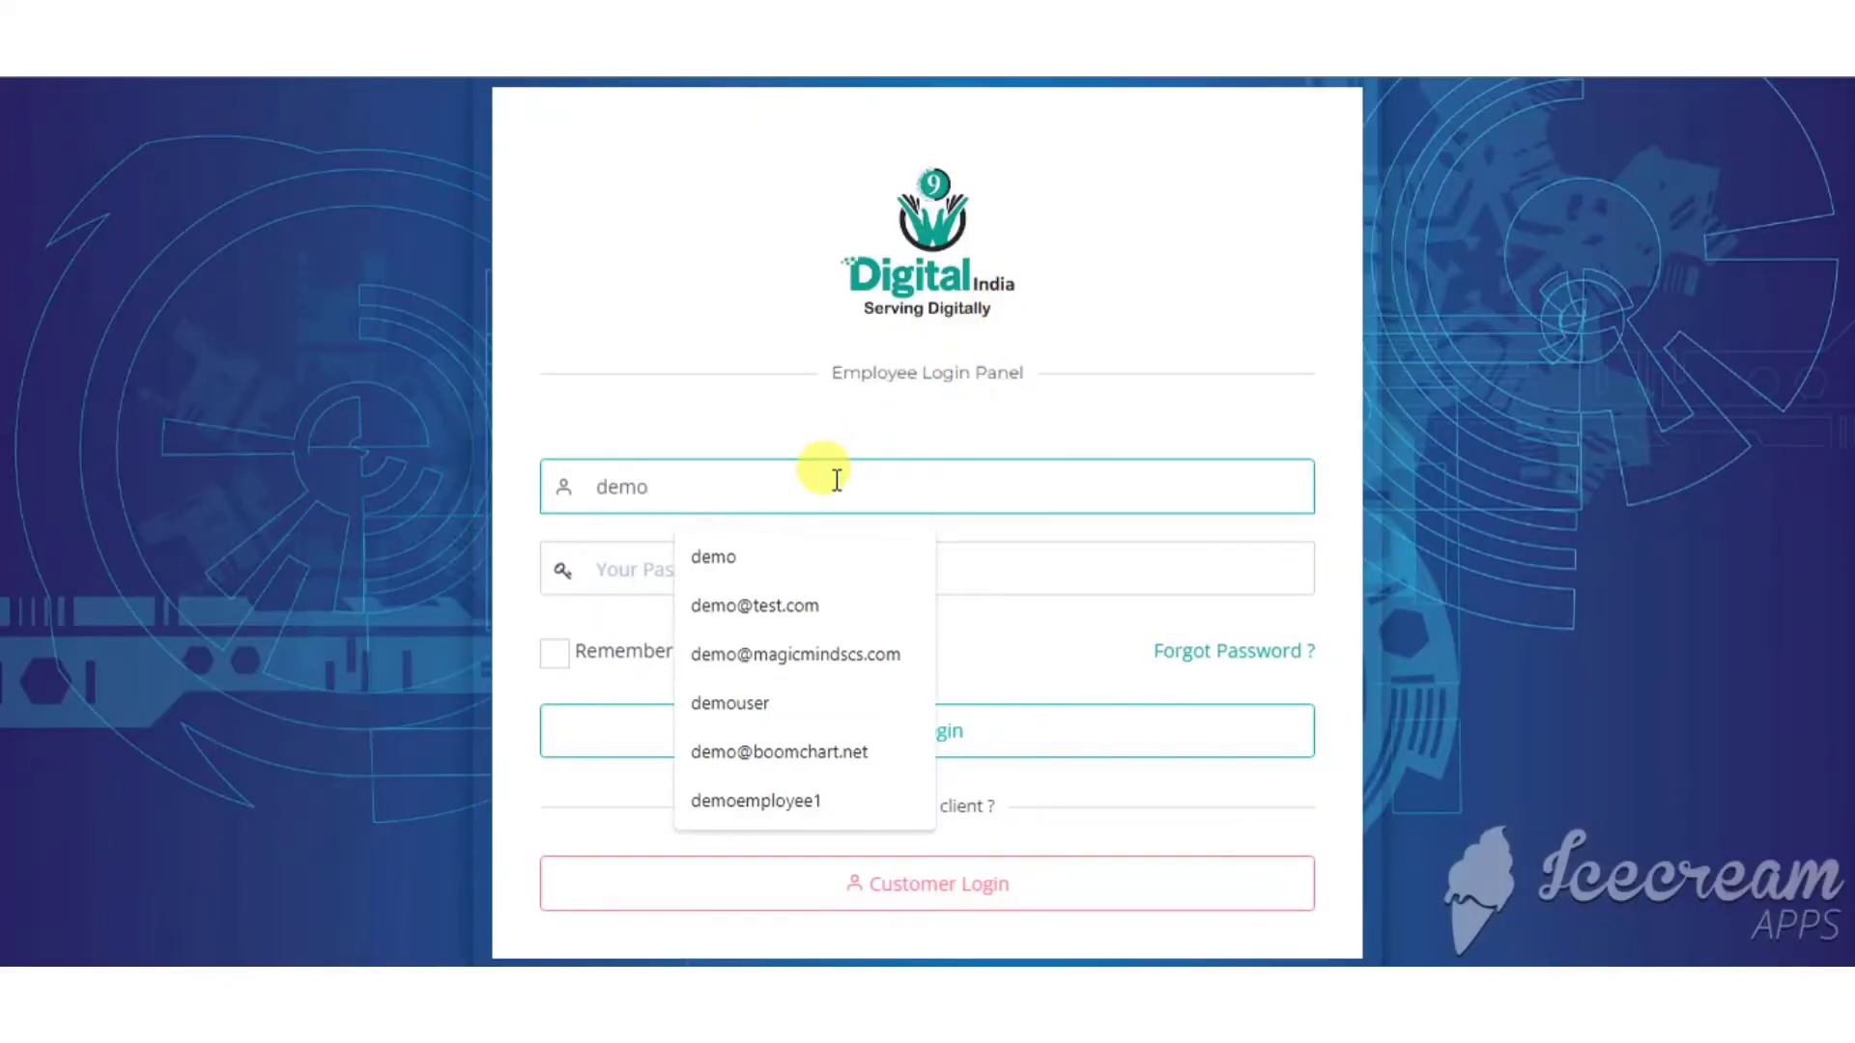
{"action": "type", "text": "@test"}
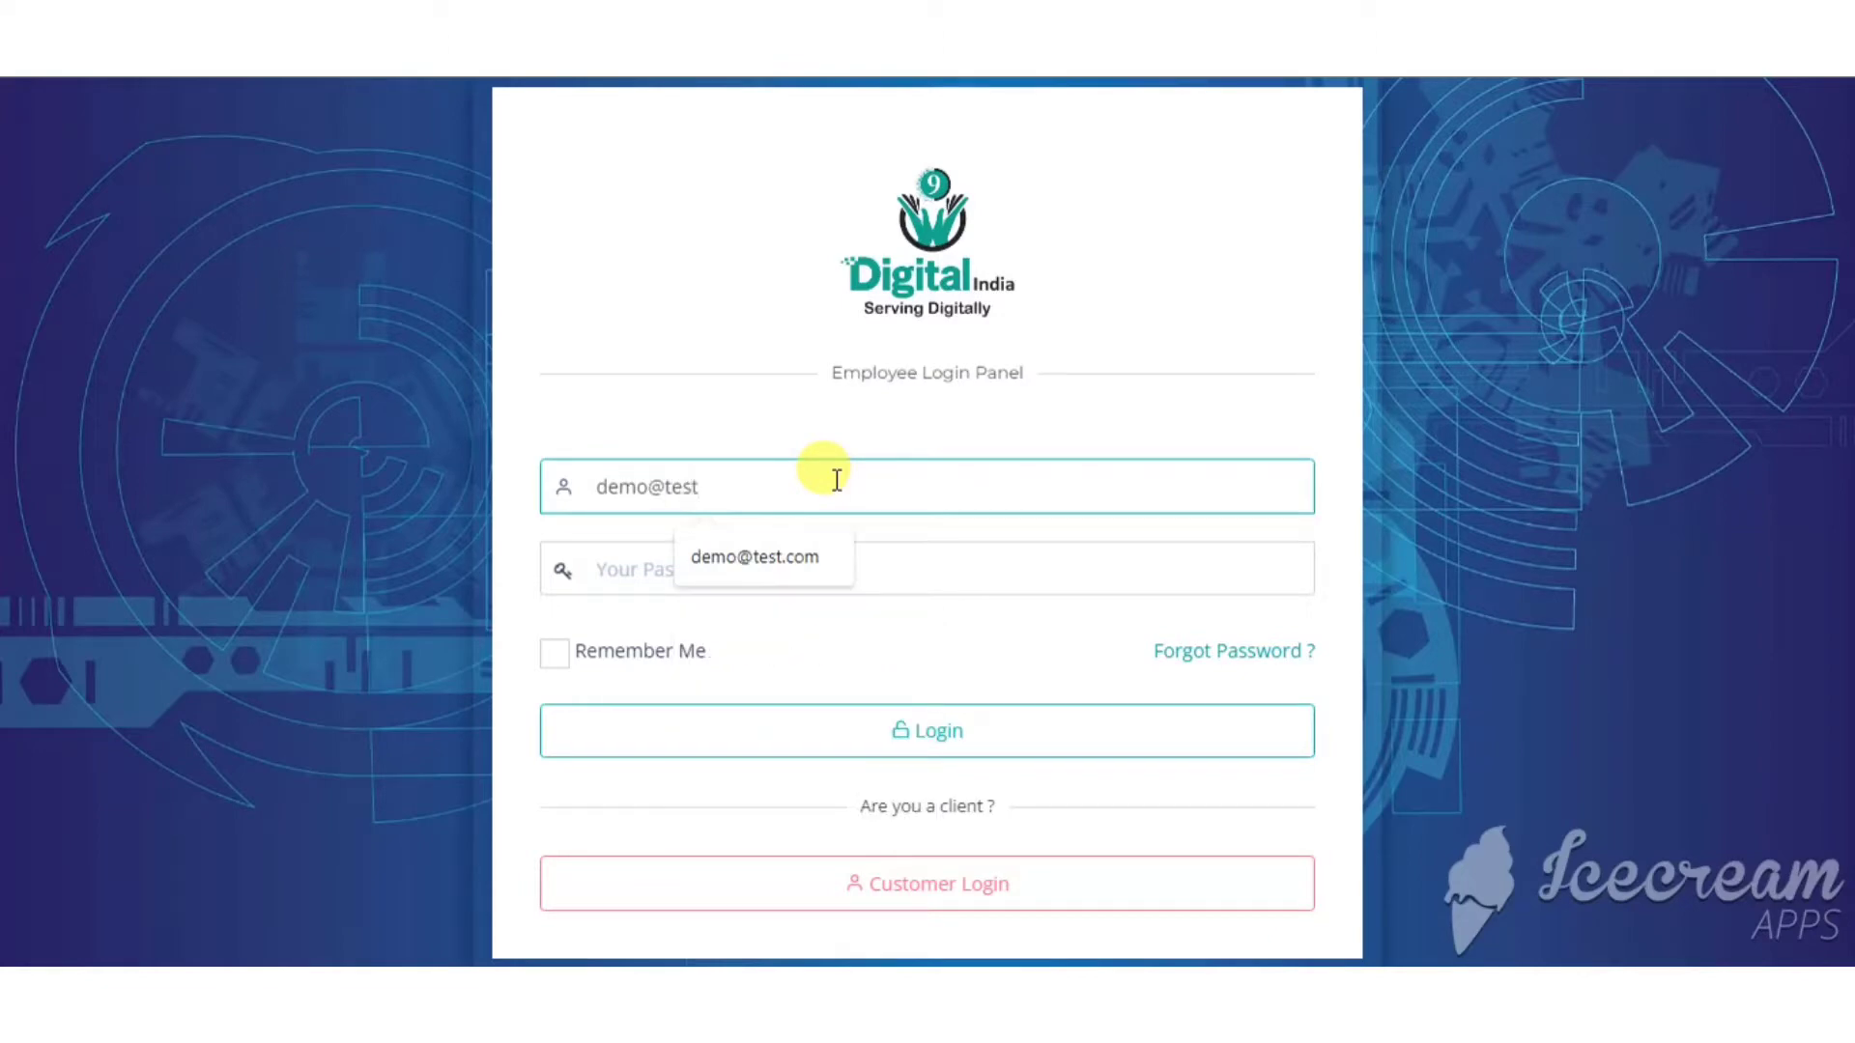
{"action": "type", "text": ".com"}
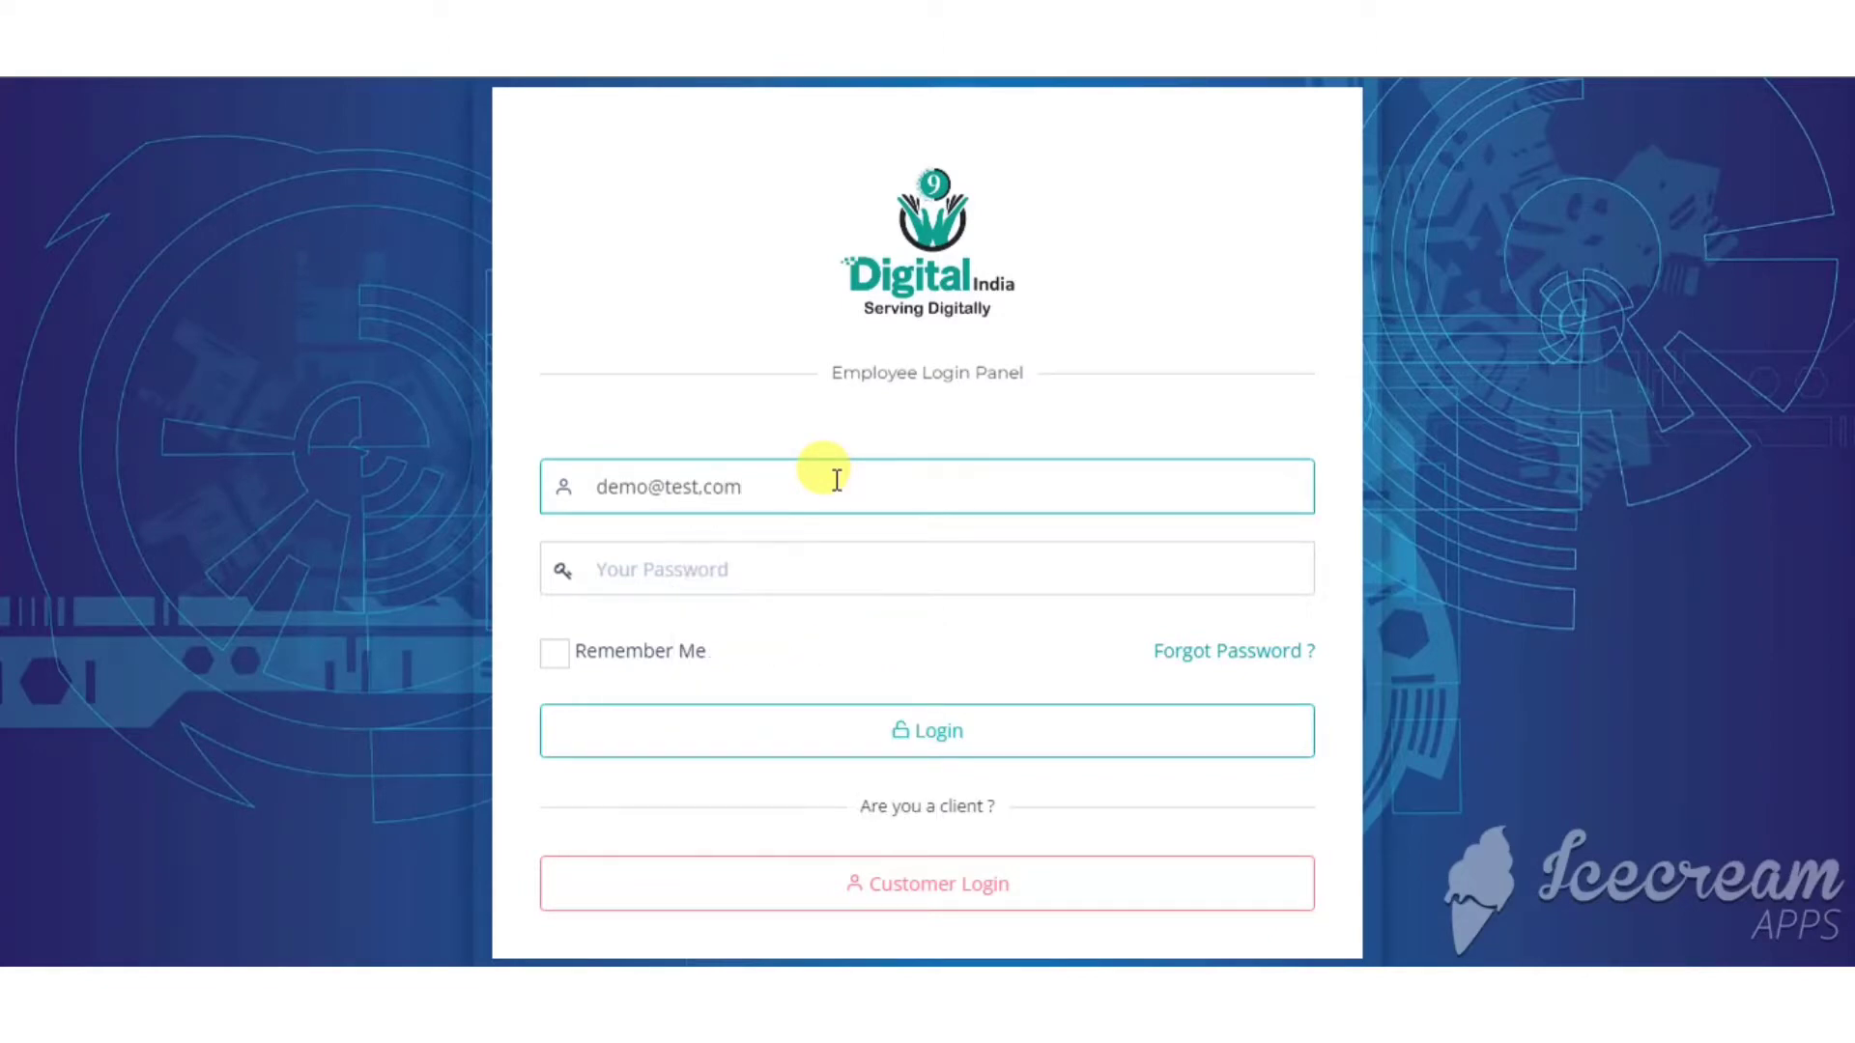
{"action": "left_click", "coordinate": [801, 581]}
{"action": "type", "text": "d"}
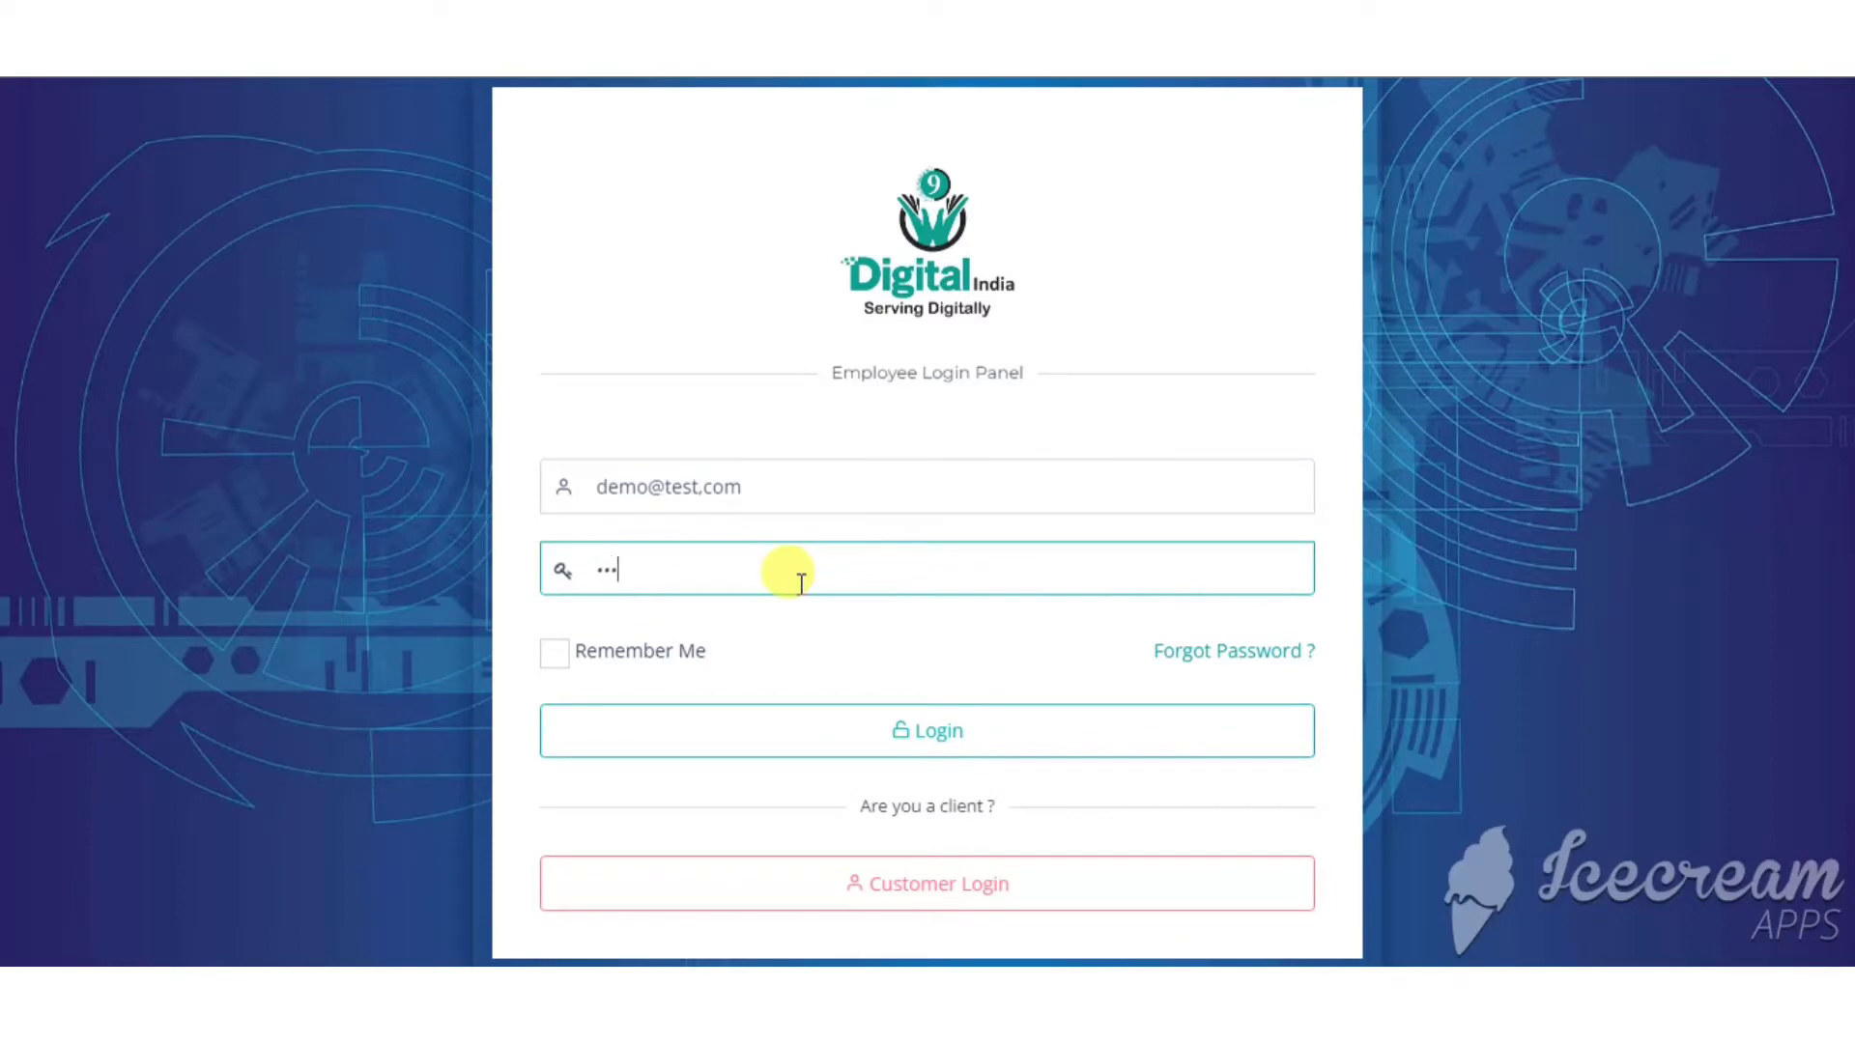
{"action": "left_click", "coordinate": [911, 736]}
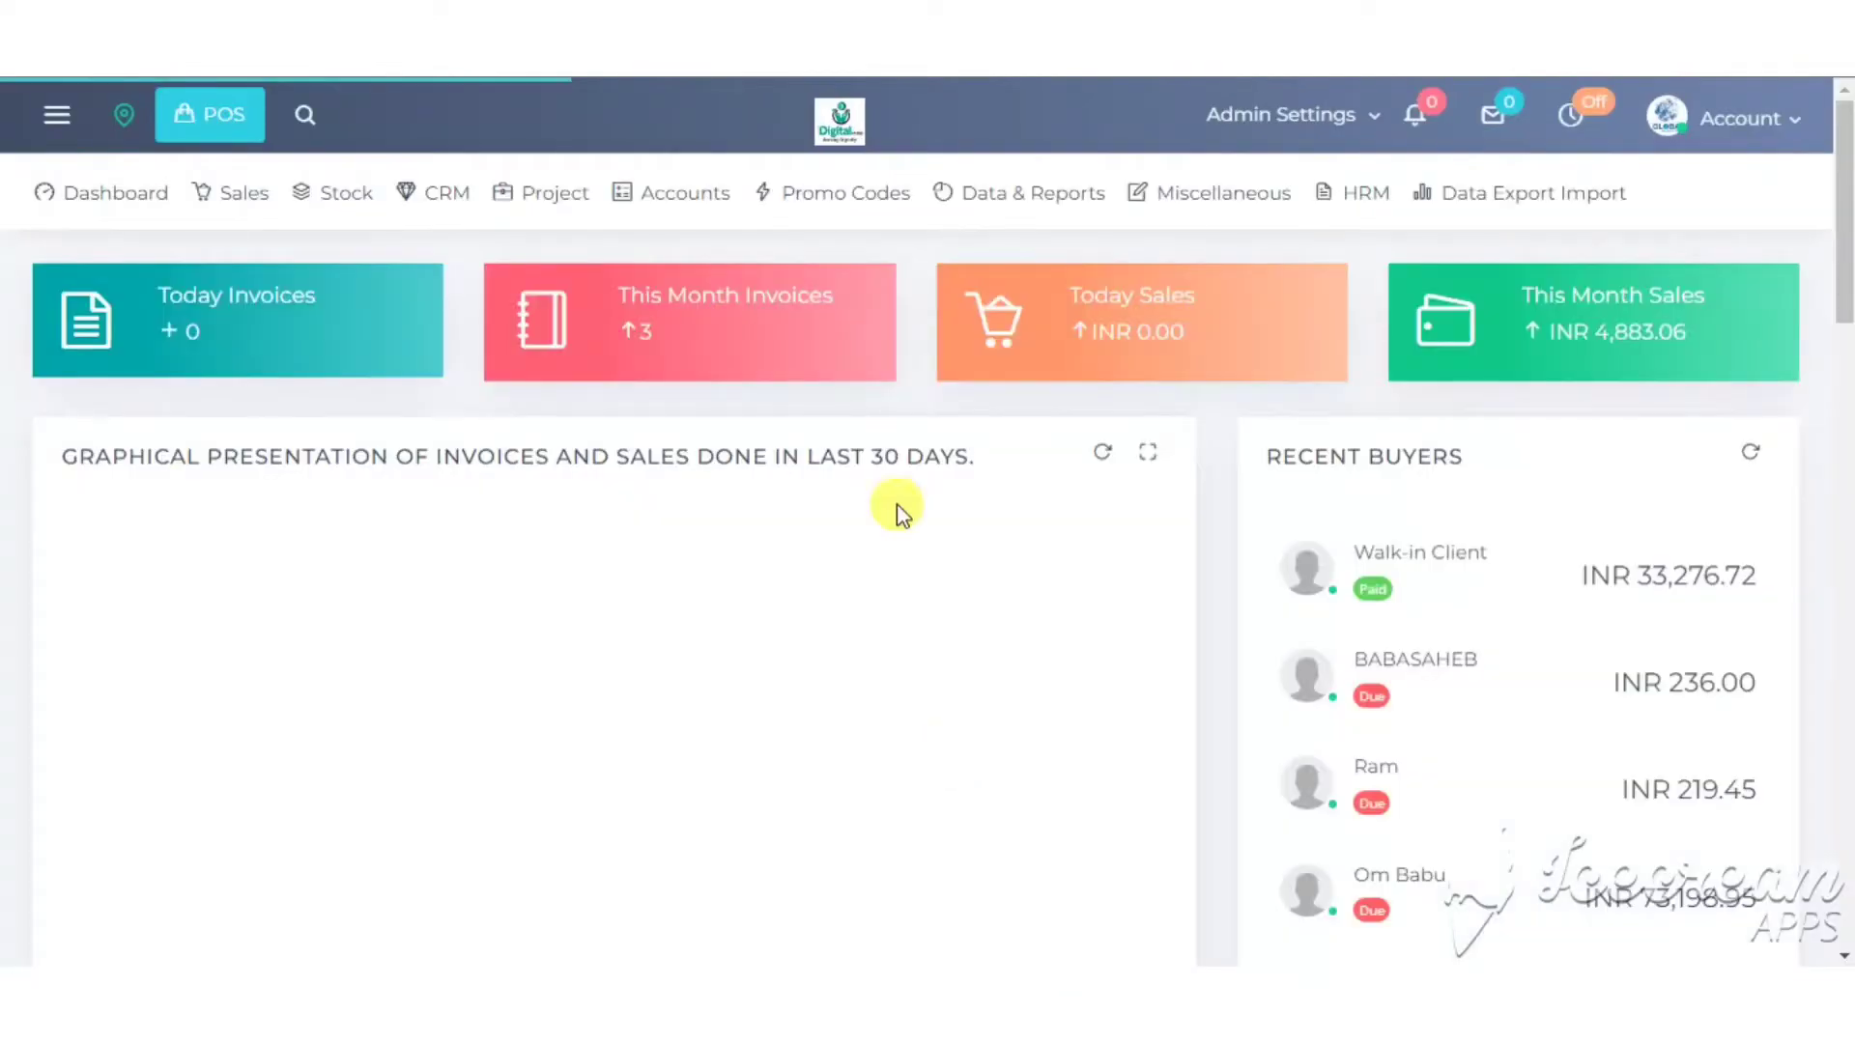
- Dismiss the saved-passwords warning over the dashboard
{"action": "mouse_move", "coordinate": [1847, 227]}
{"action": "left_mouse_down"}
{"action": "mouse_move", "coordinate": [1845, 393]}
{"action": "mouse_move", "coordinate": [1845, 220]}
{"action": "left_mouse_up"}
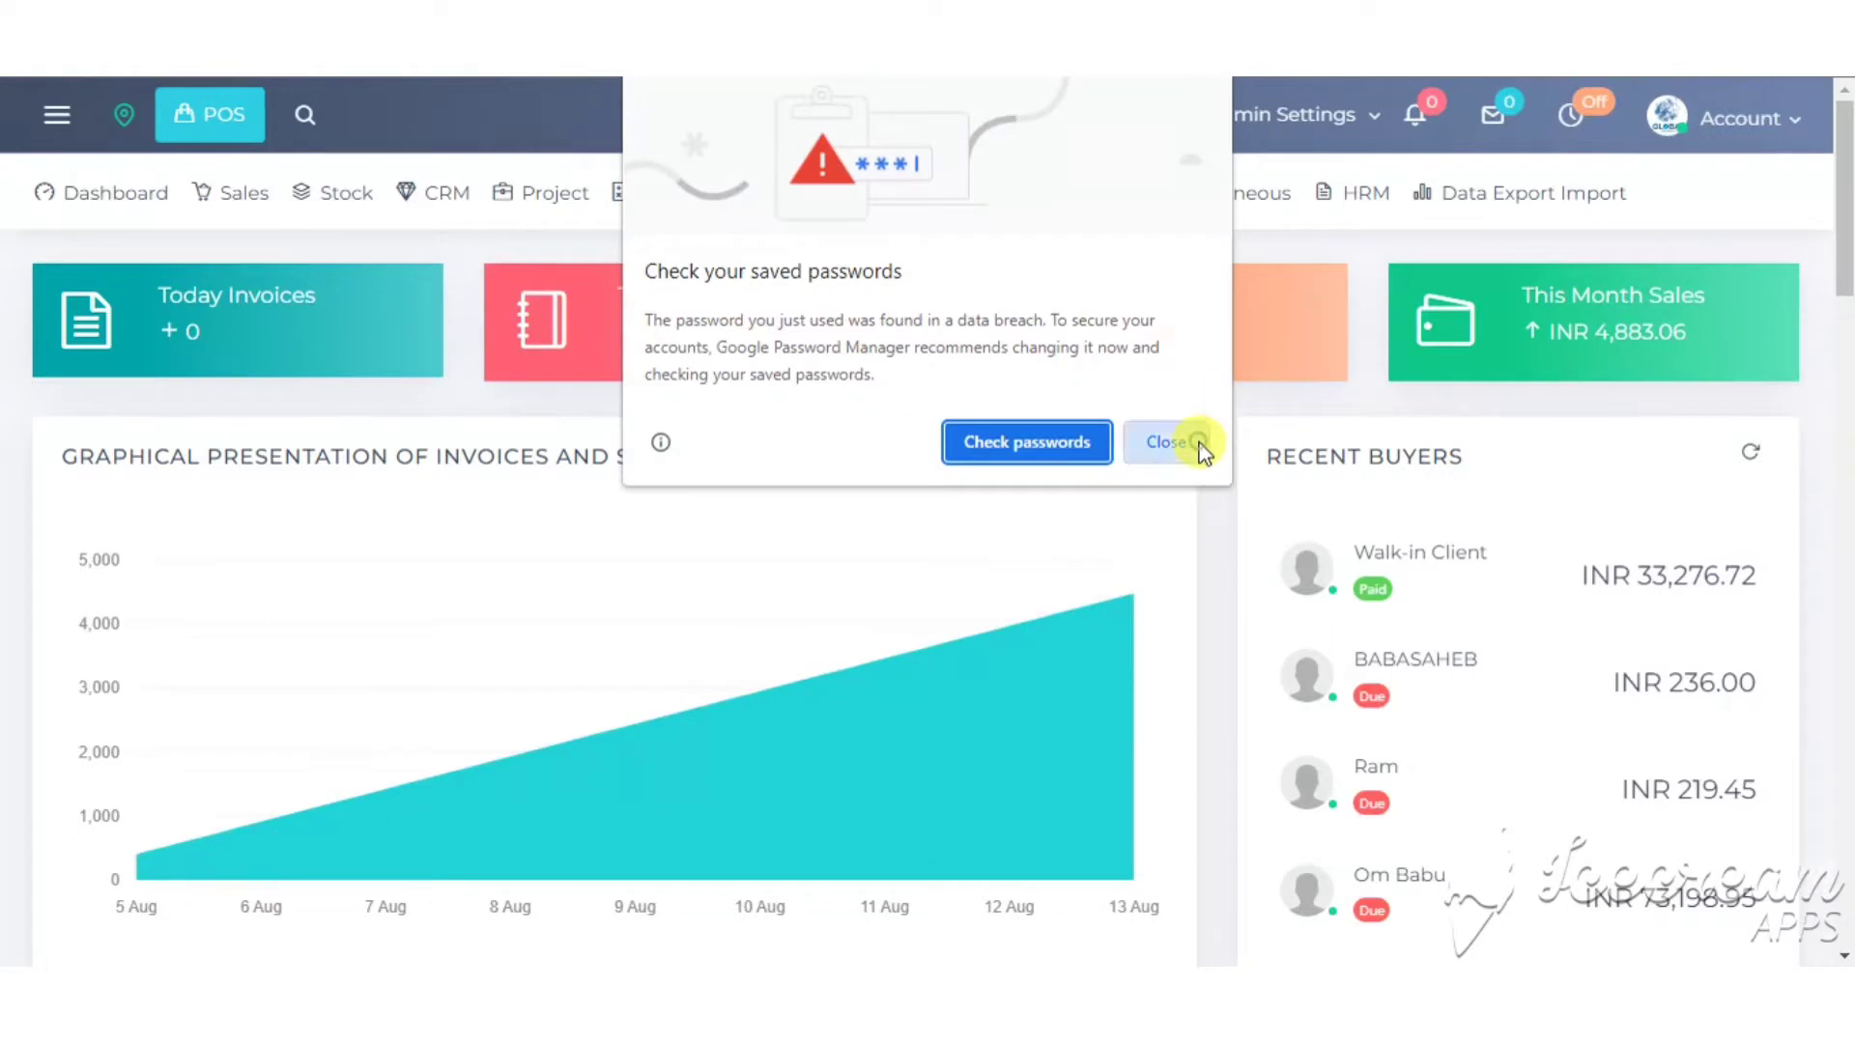
{"action": "left_click", "coordinate": [1201, 434]}
{"action": "left_click", "coordinate": [1379, 439]}
- Review the dashboard's daily and monthly invoice and sales cards, the 30-day chart and the recent buyers
{"action": "left_click_drag", "start_coordinate": [179, 324], "coordinate": [323, 295]}
{"action": "left_click_drag", "start_coordinate": [599, 301], "coordinate": [868, 305]}
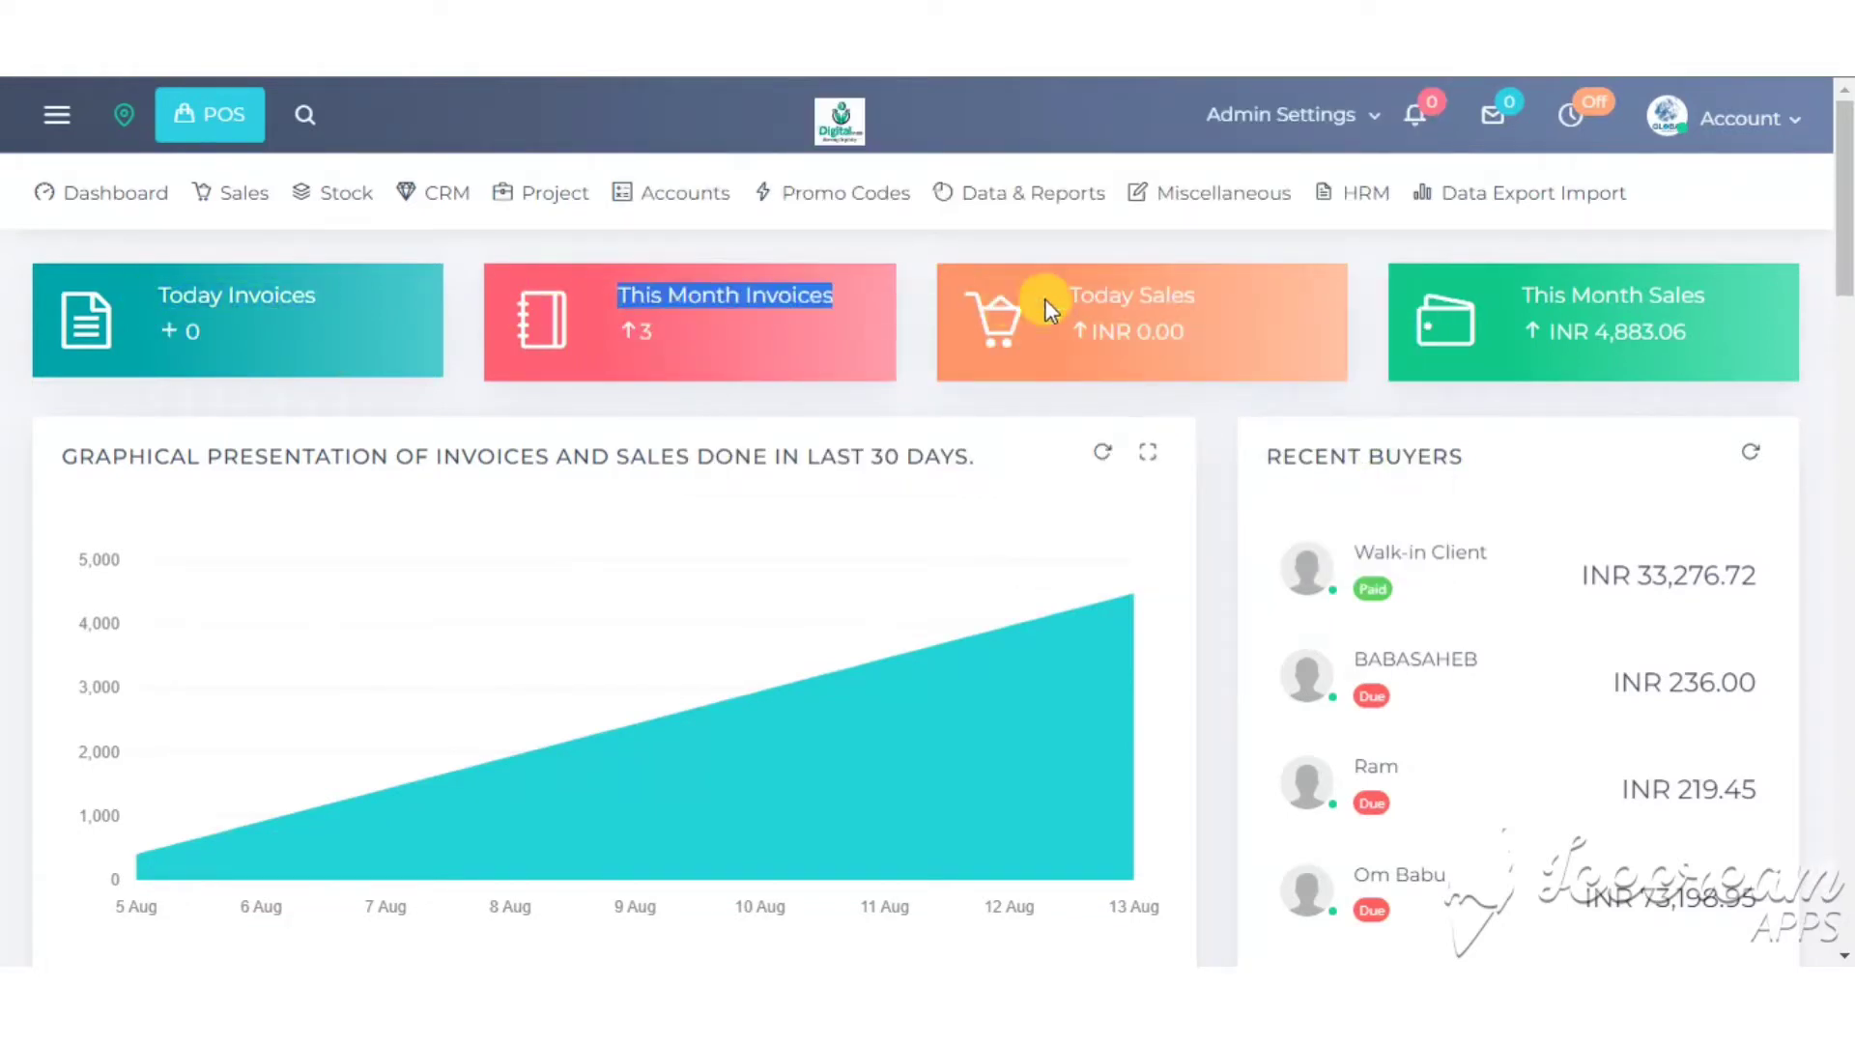
{"action": "left_click_drag", "start_coordinate": [1067, 295], "coordinate": [1188, 297]}
{"action": "left_click_drag", "start_coordinate": [1523, 295], "coordinate": [1691, 291]}
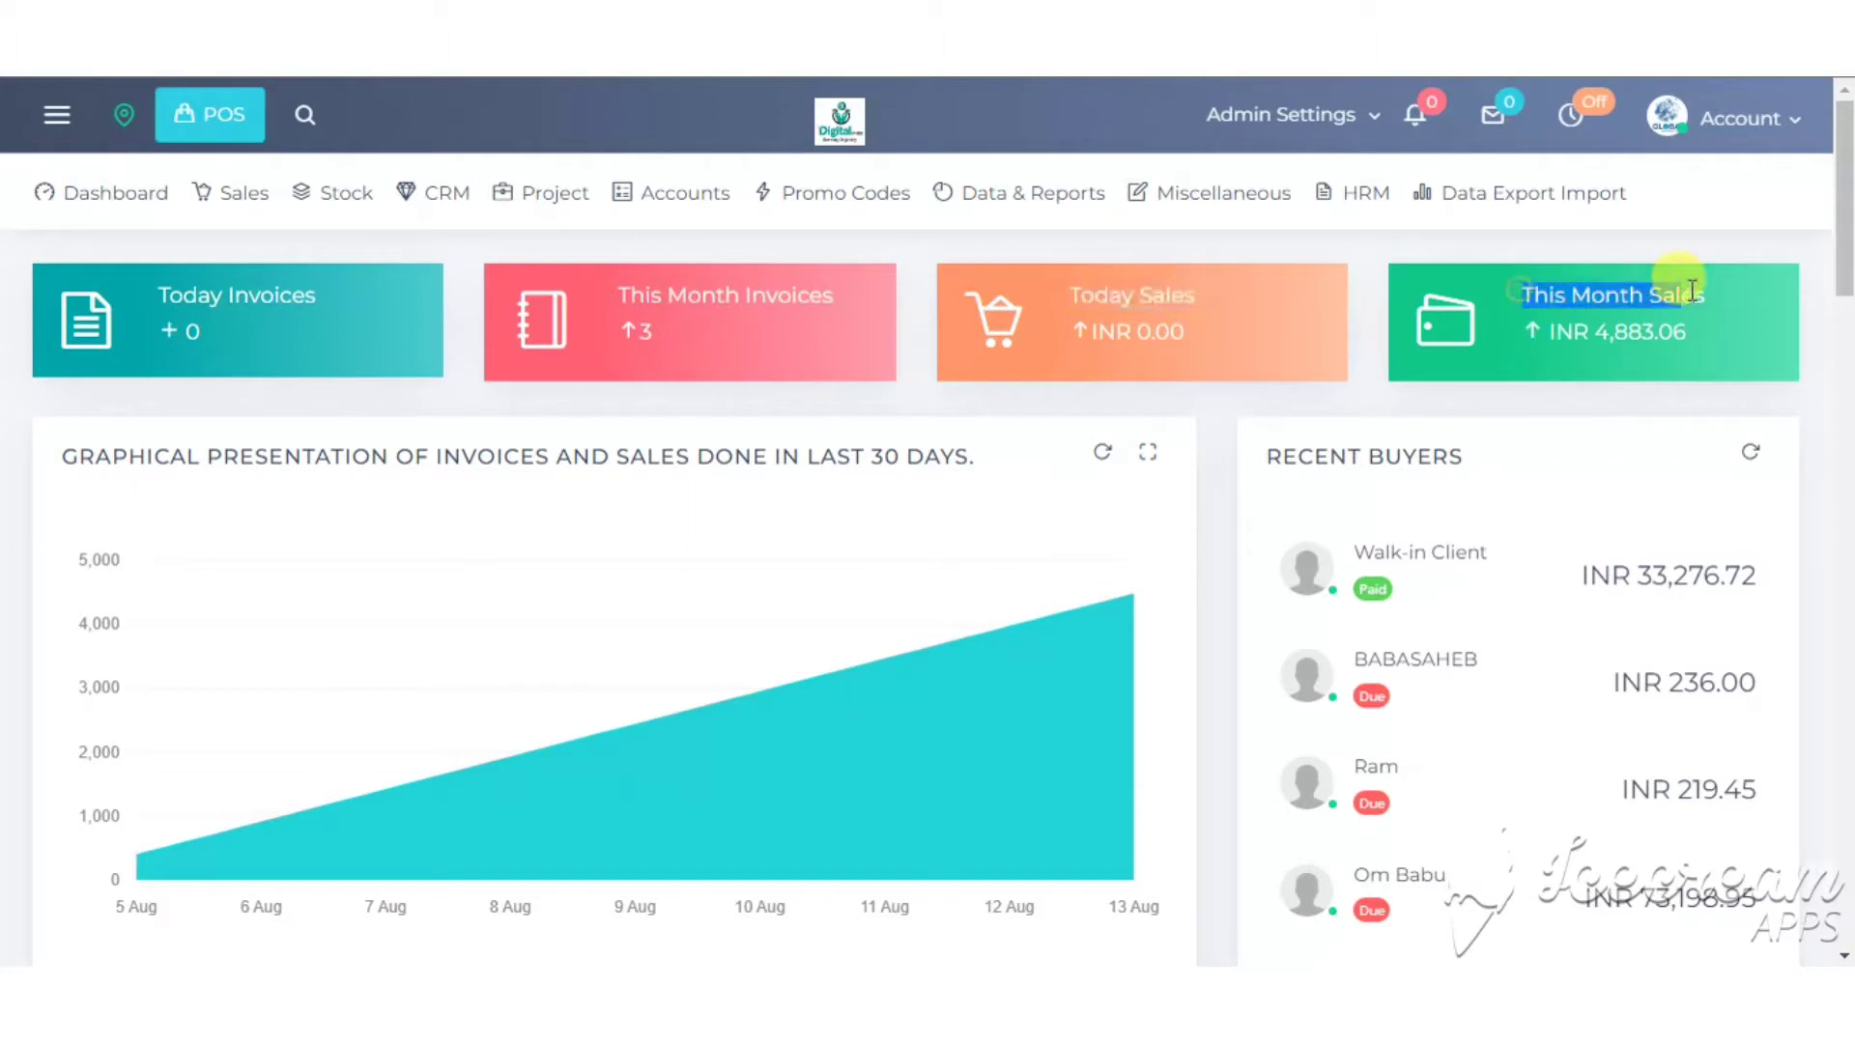
{"action": "scroll", "coordinate": [1642, 319], "scroll_direction": "down", "scroll_amount": 2}
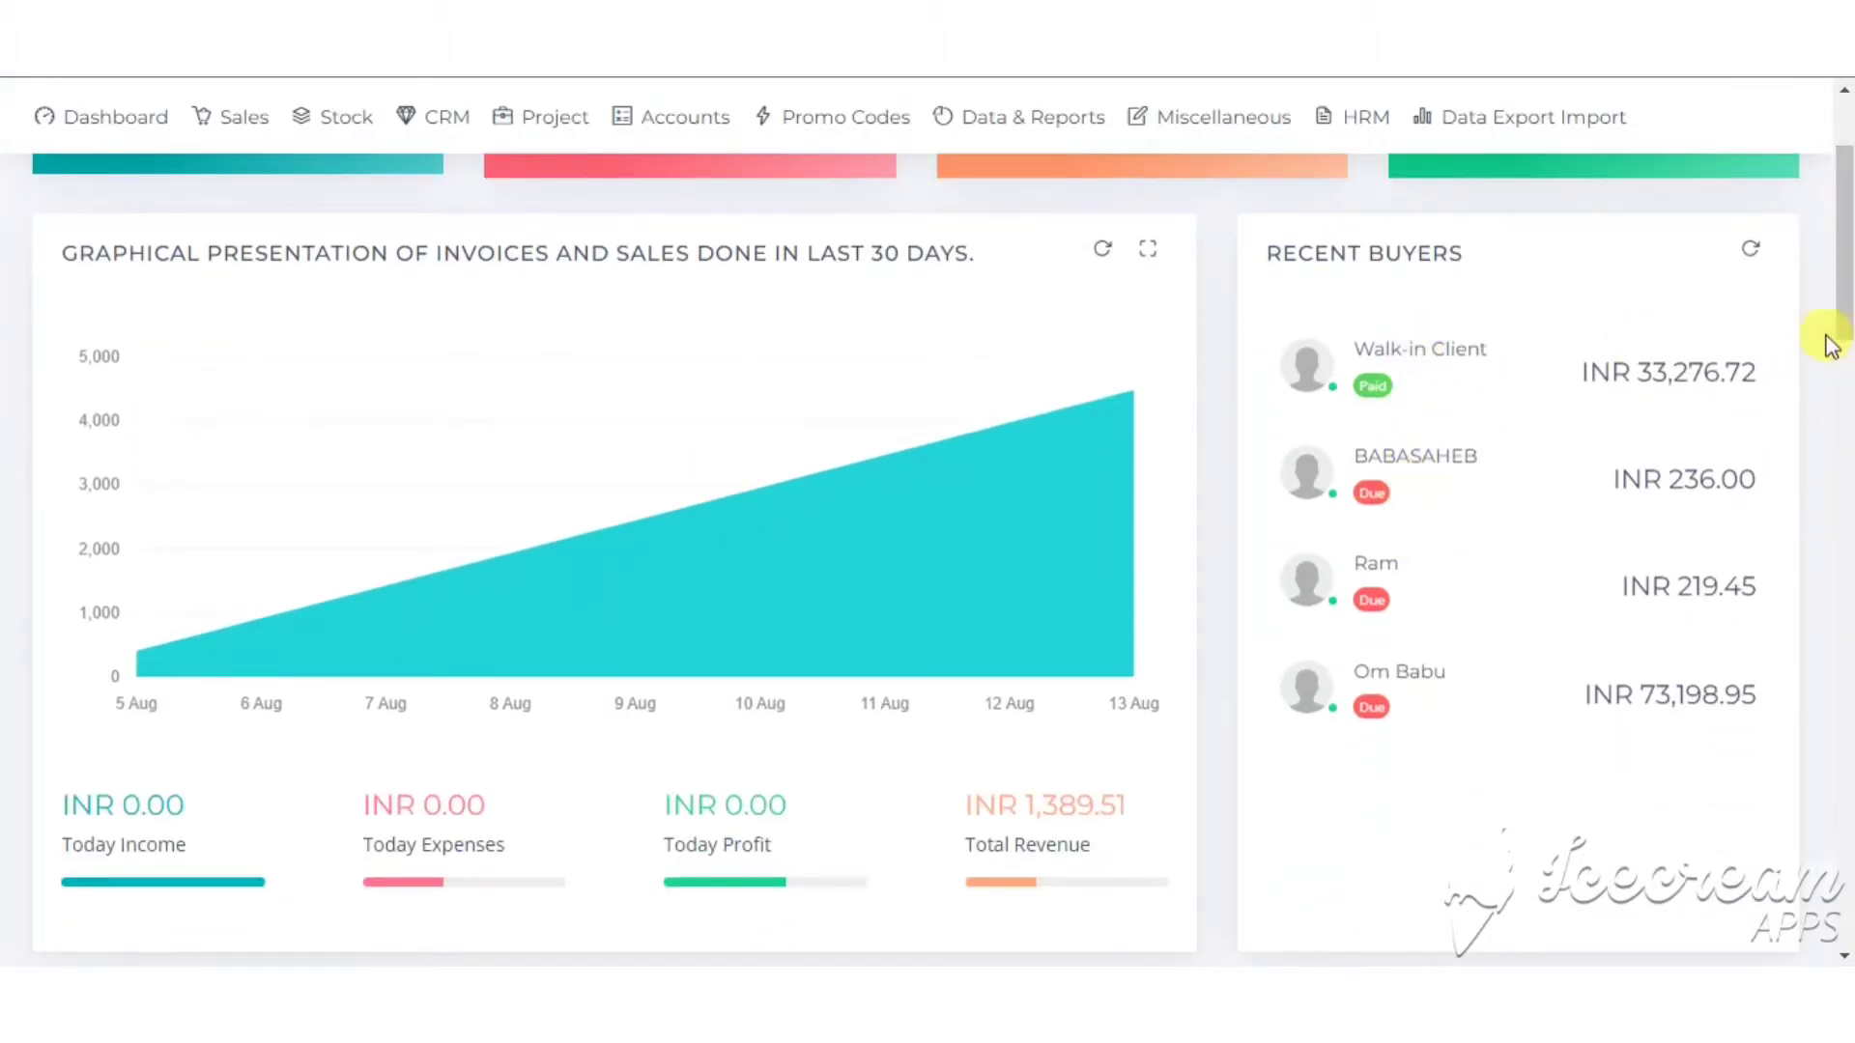
{"action": "left_click_drag", "start_coordinate": [1842, 282], "coordinate": [1841, 193]}
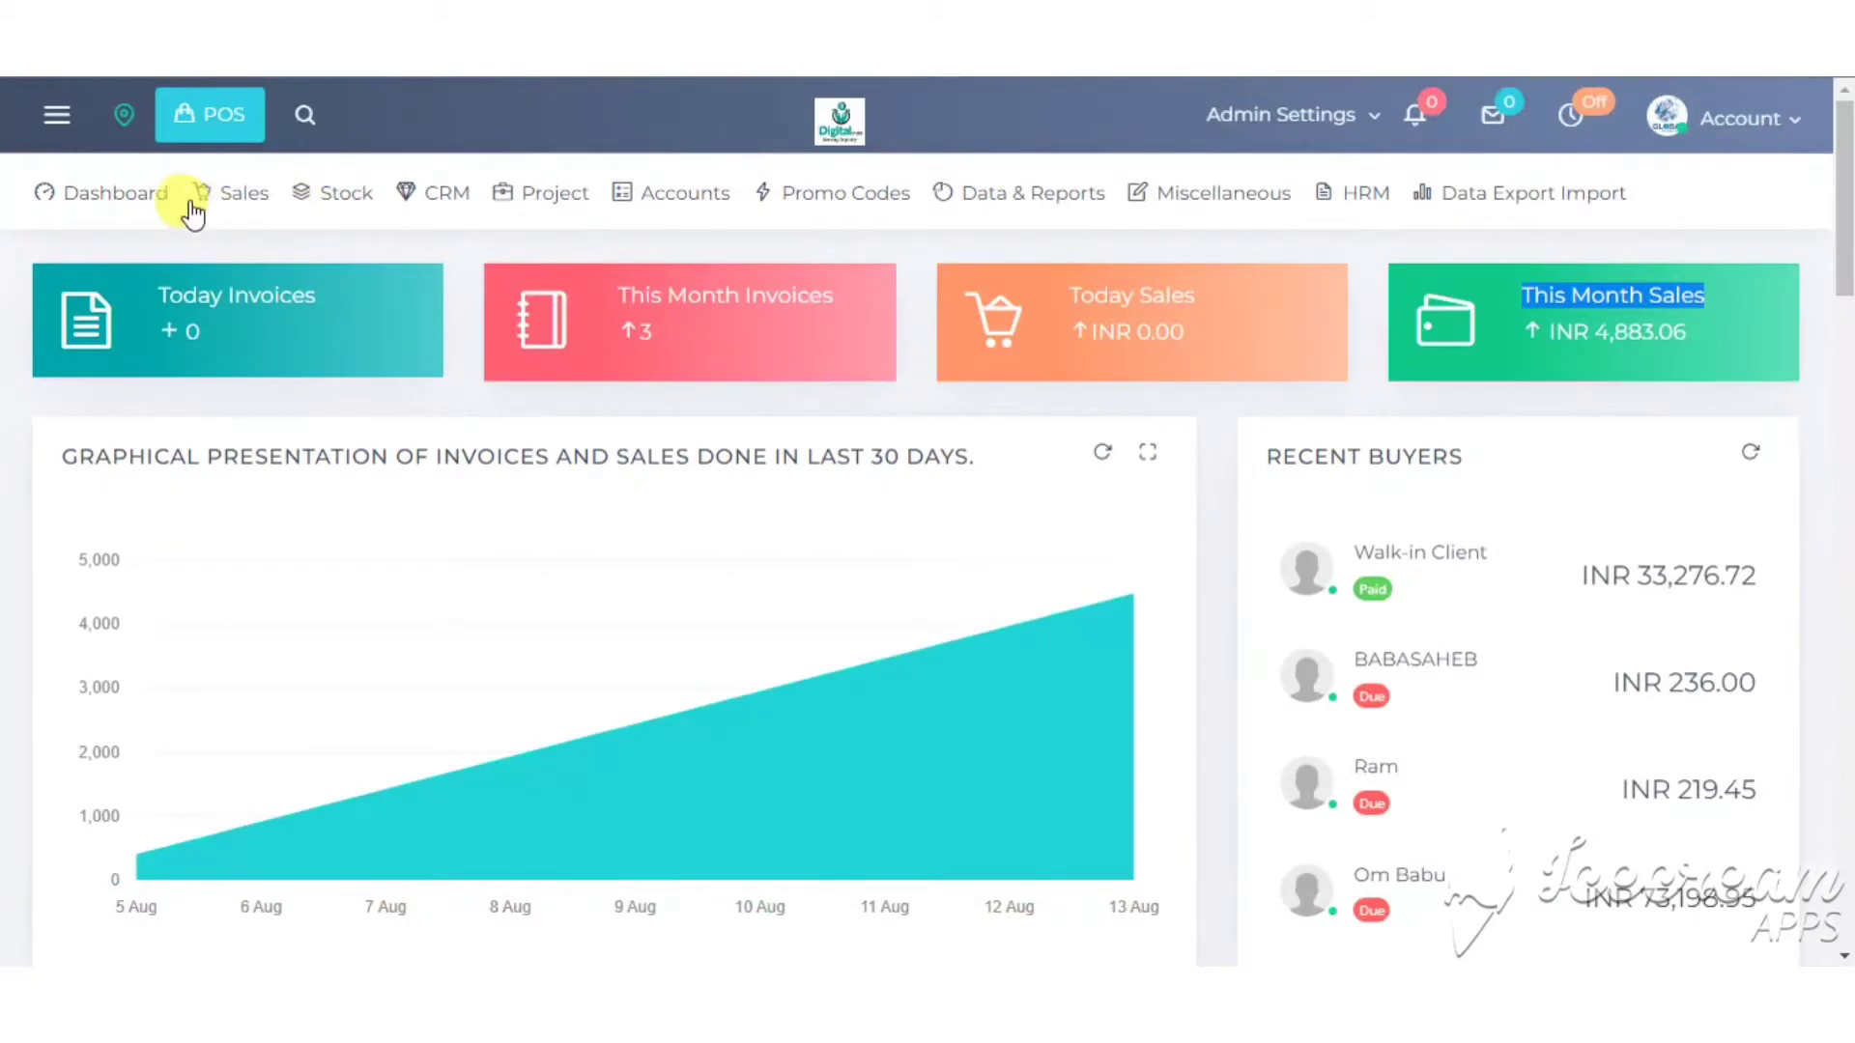
- Open the POS billing screen for a new sale with the default walk-in customer
{"action": "left_click", "coordinate": [236, 198]}
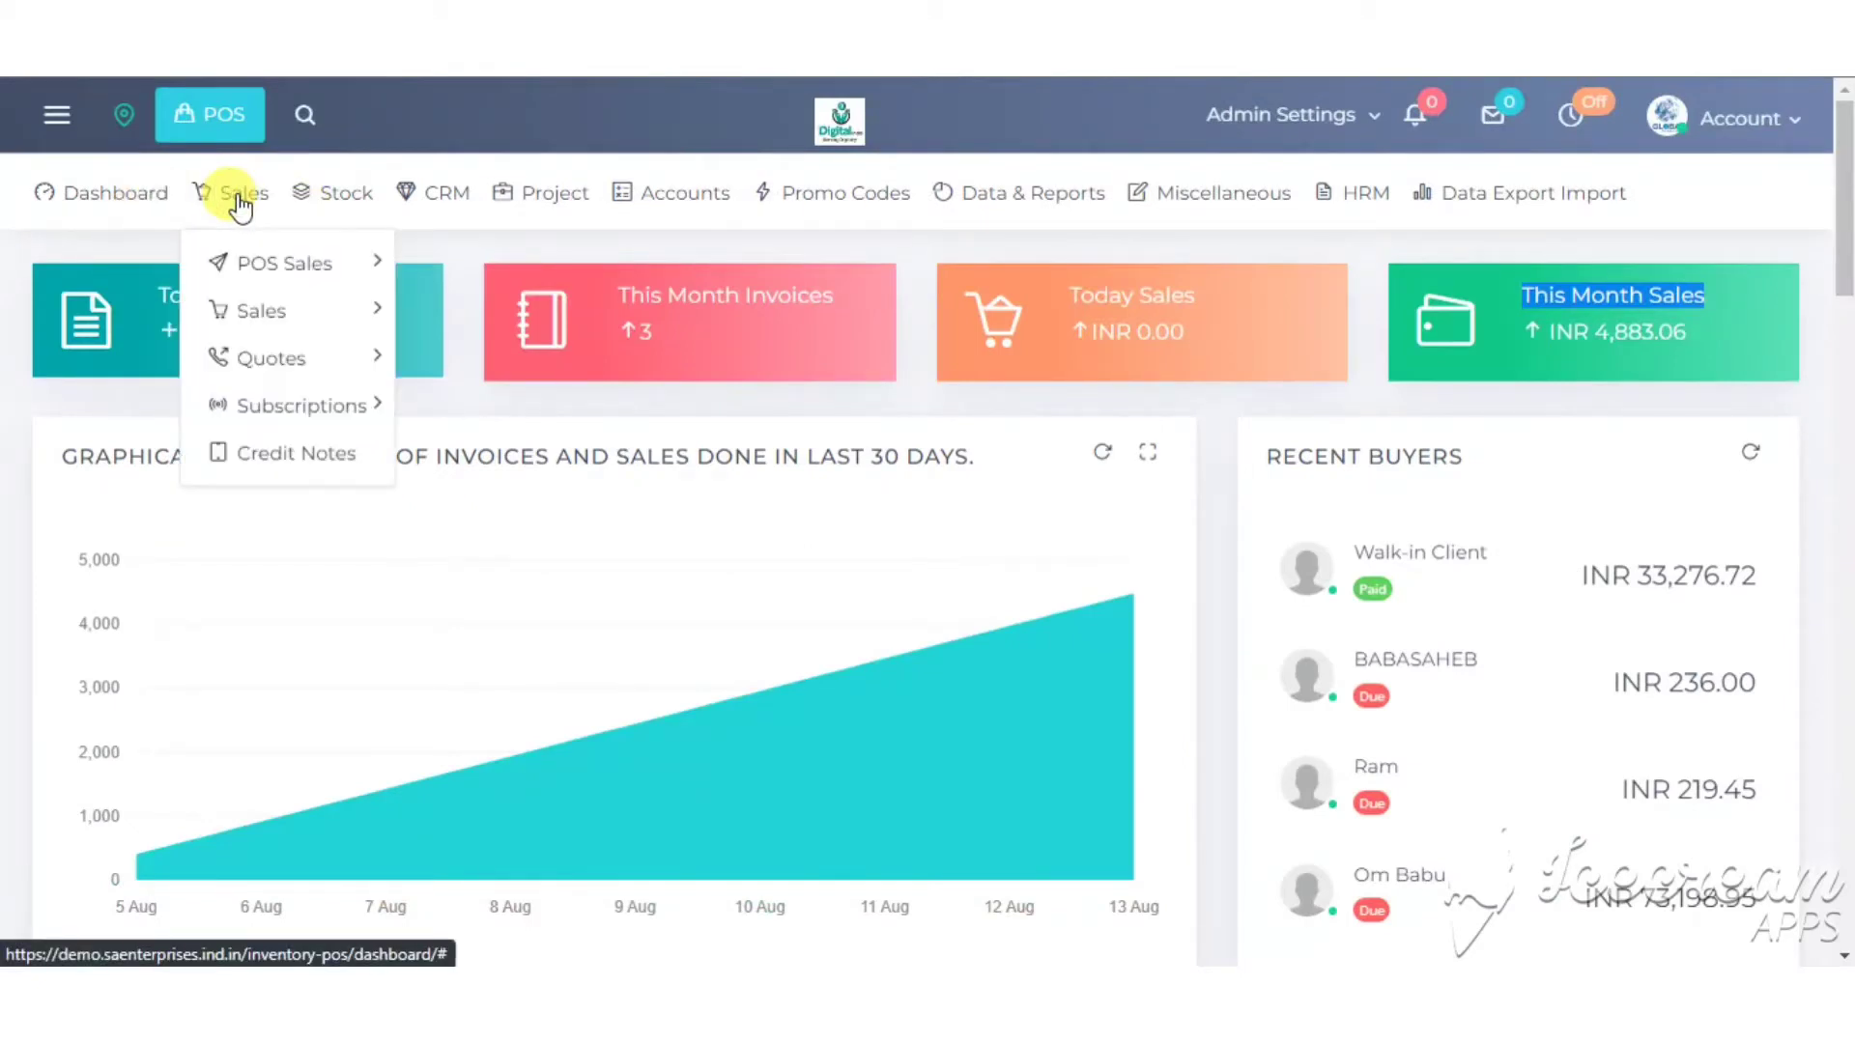
{"action": "mouse_move", "coordinate": [346, 265]}
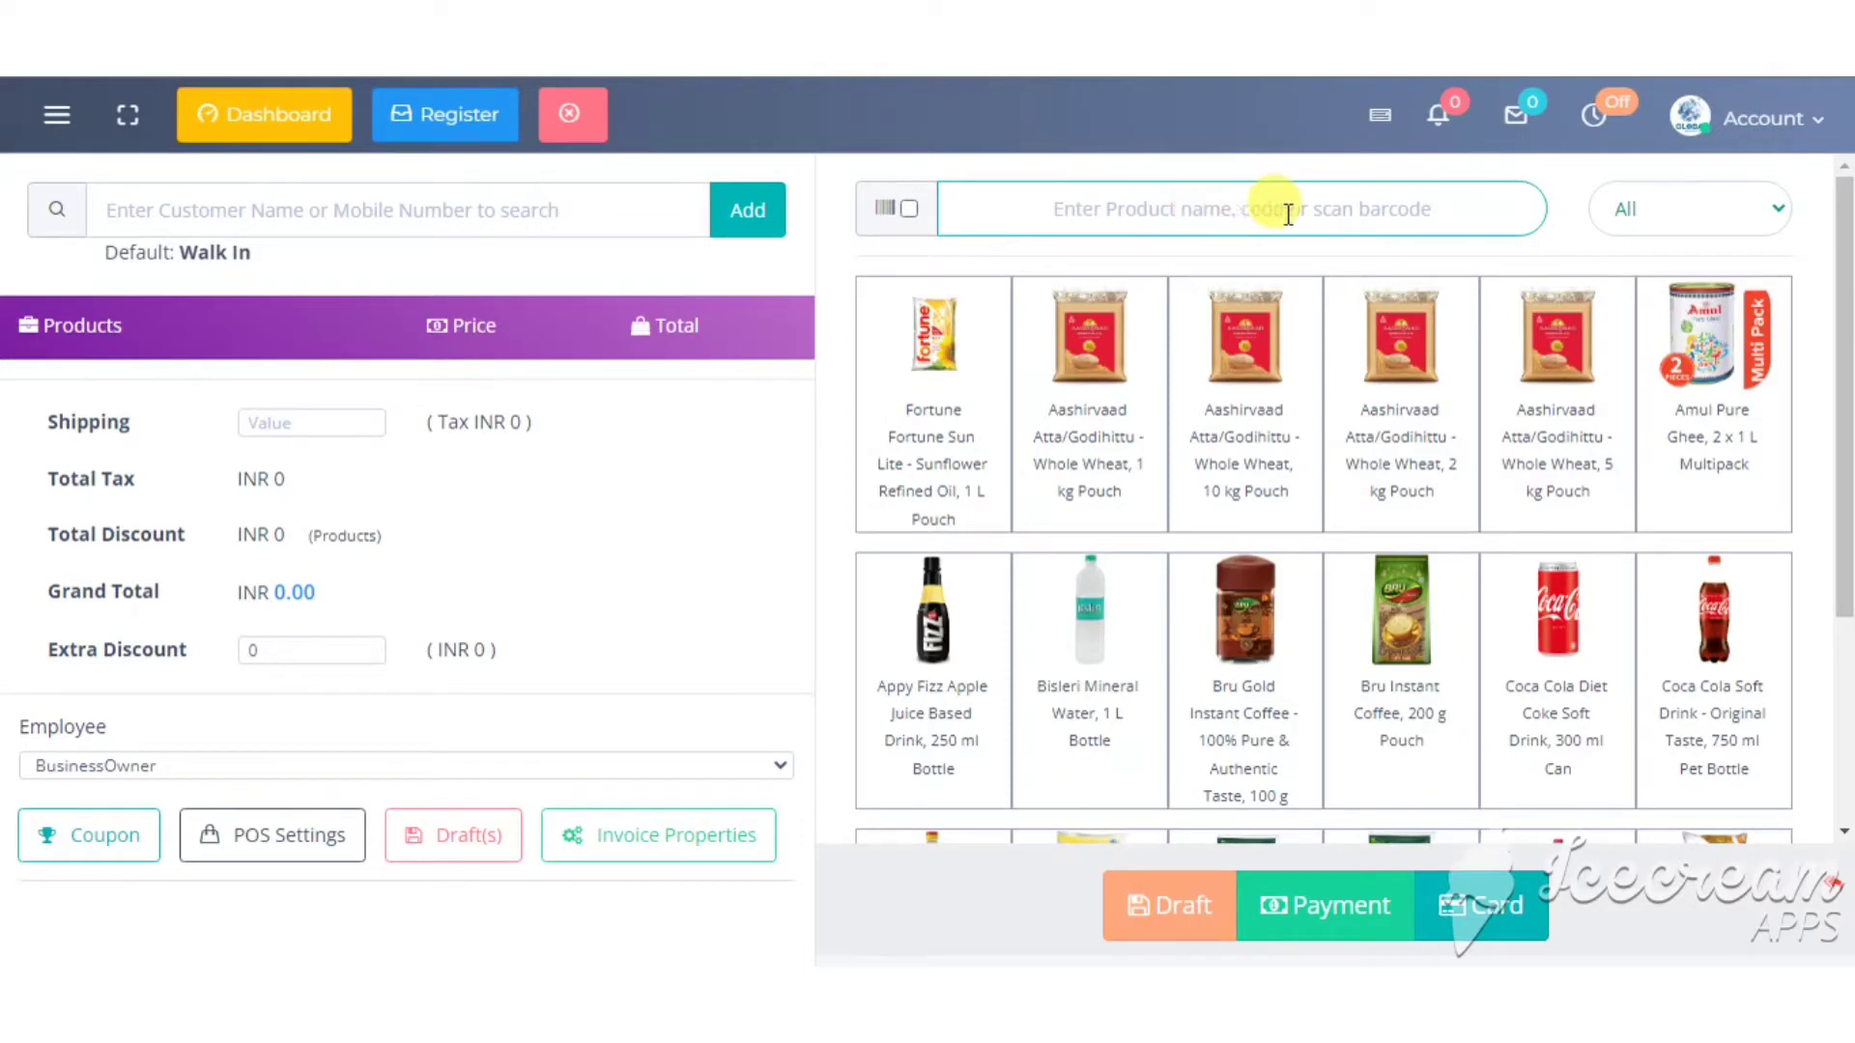
{"action": "mouse_move", "coordinate": [1843, 193]}
{"action": "left_mouse_down"}
{"action": "mouse_move", "coordinate": [1843, 459]}
{"action": "mouse_move", "coordinate": [1843, 164]}
{"action": "left_mouse_up"}
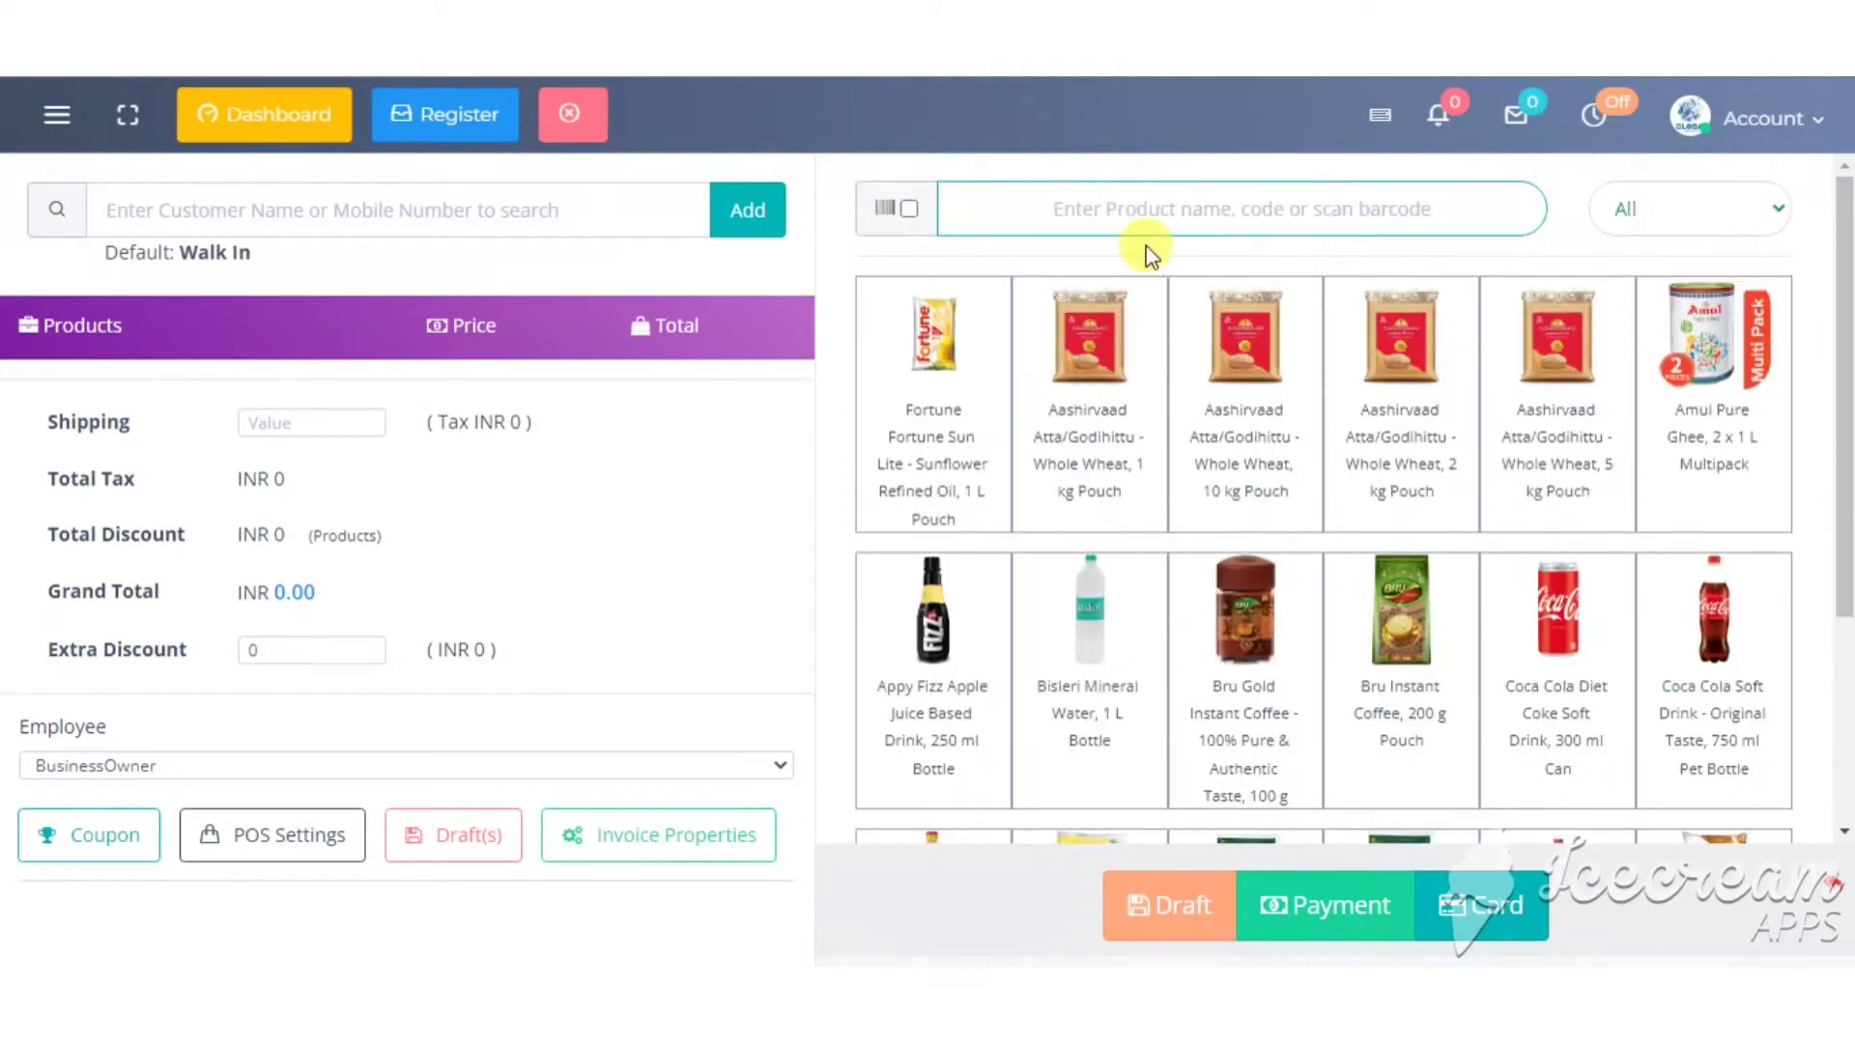
- Add Fortune Sun Lite oil 1 L, Aashirvaad Atta 1 kg, Bru Gold coffee 100 g and Bisleri water 1 L to the bill
{"action": "left_click", "coordinate": [950, 381]}
{"action": "left_click", "coordinate": [1110, 430]}
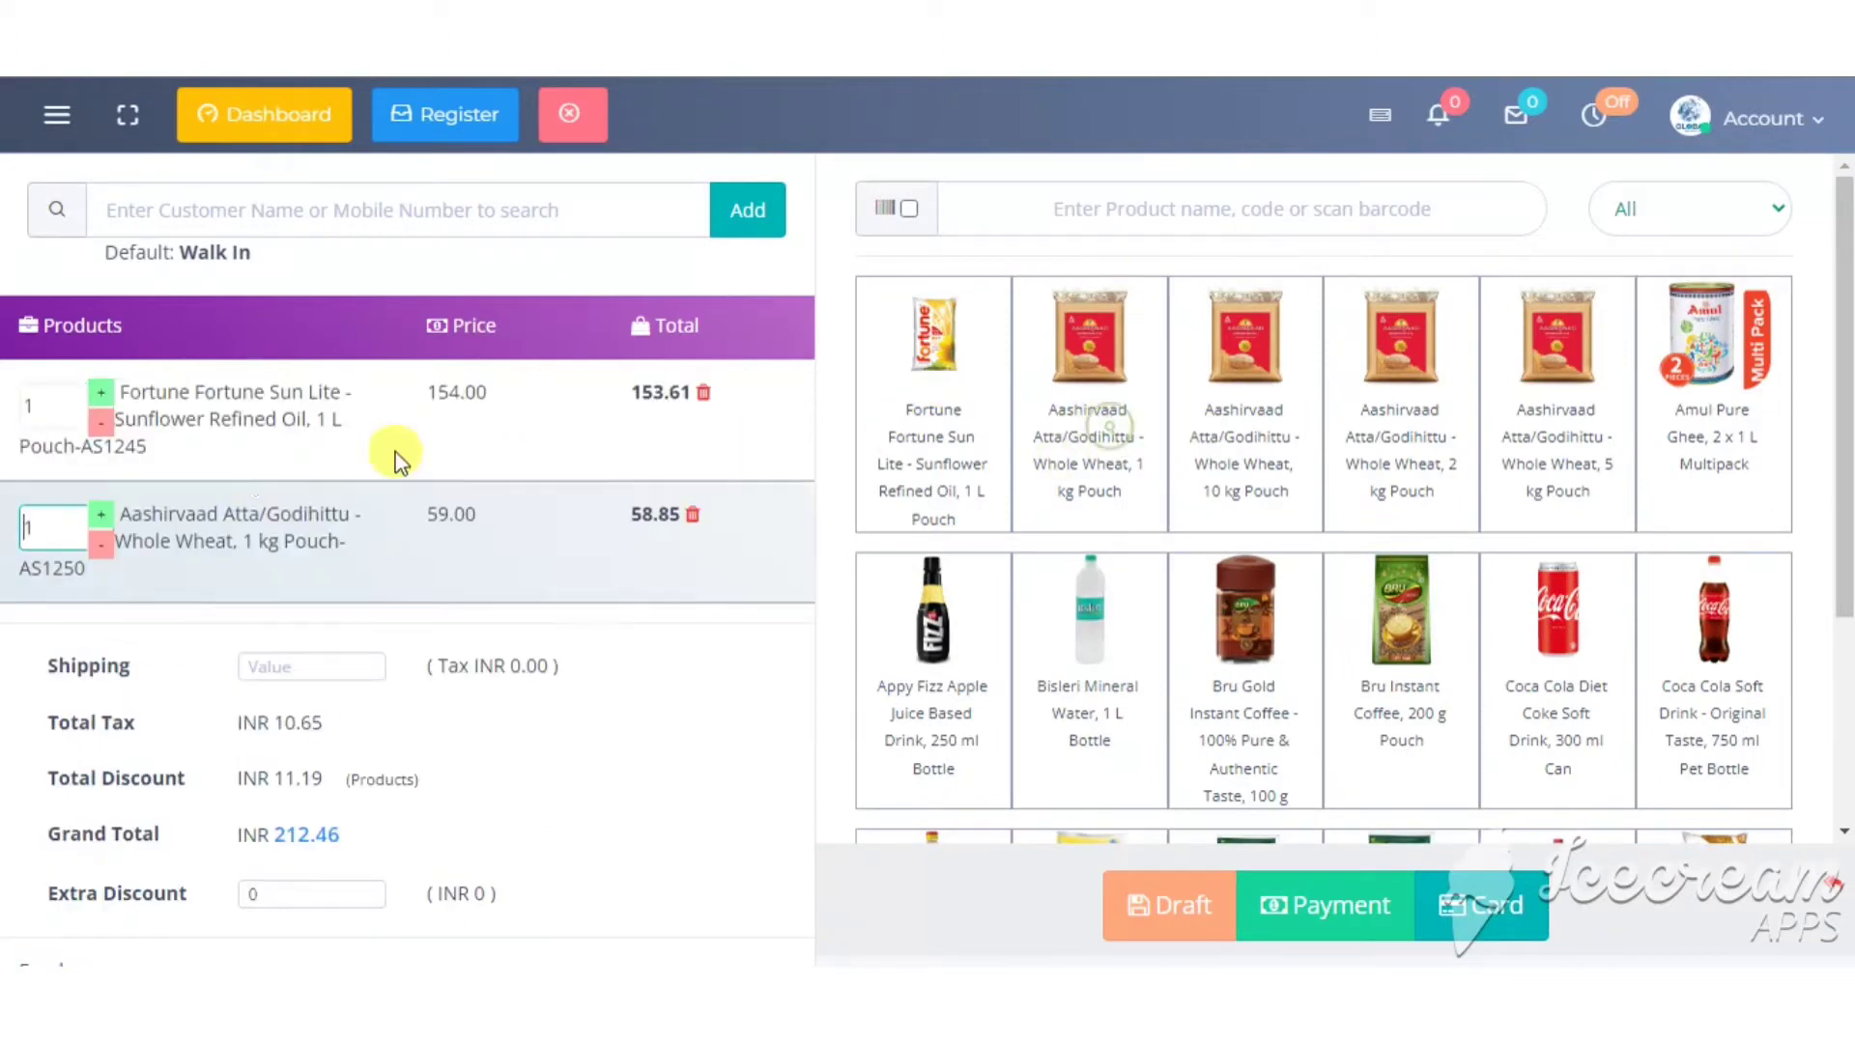
{"action": "left_click", "coordinate": [1243, 670]}
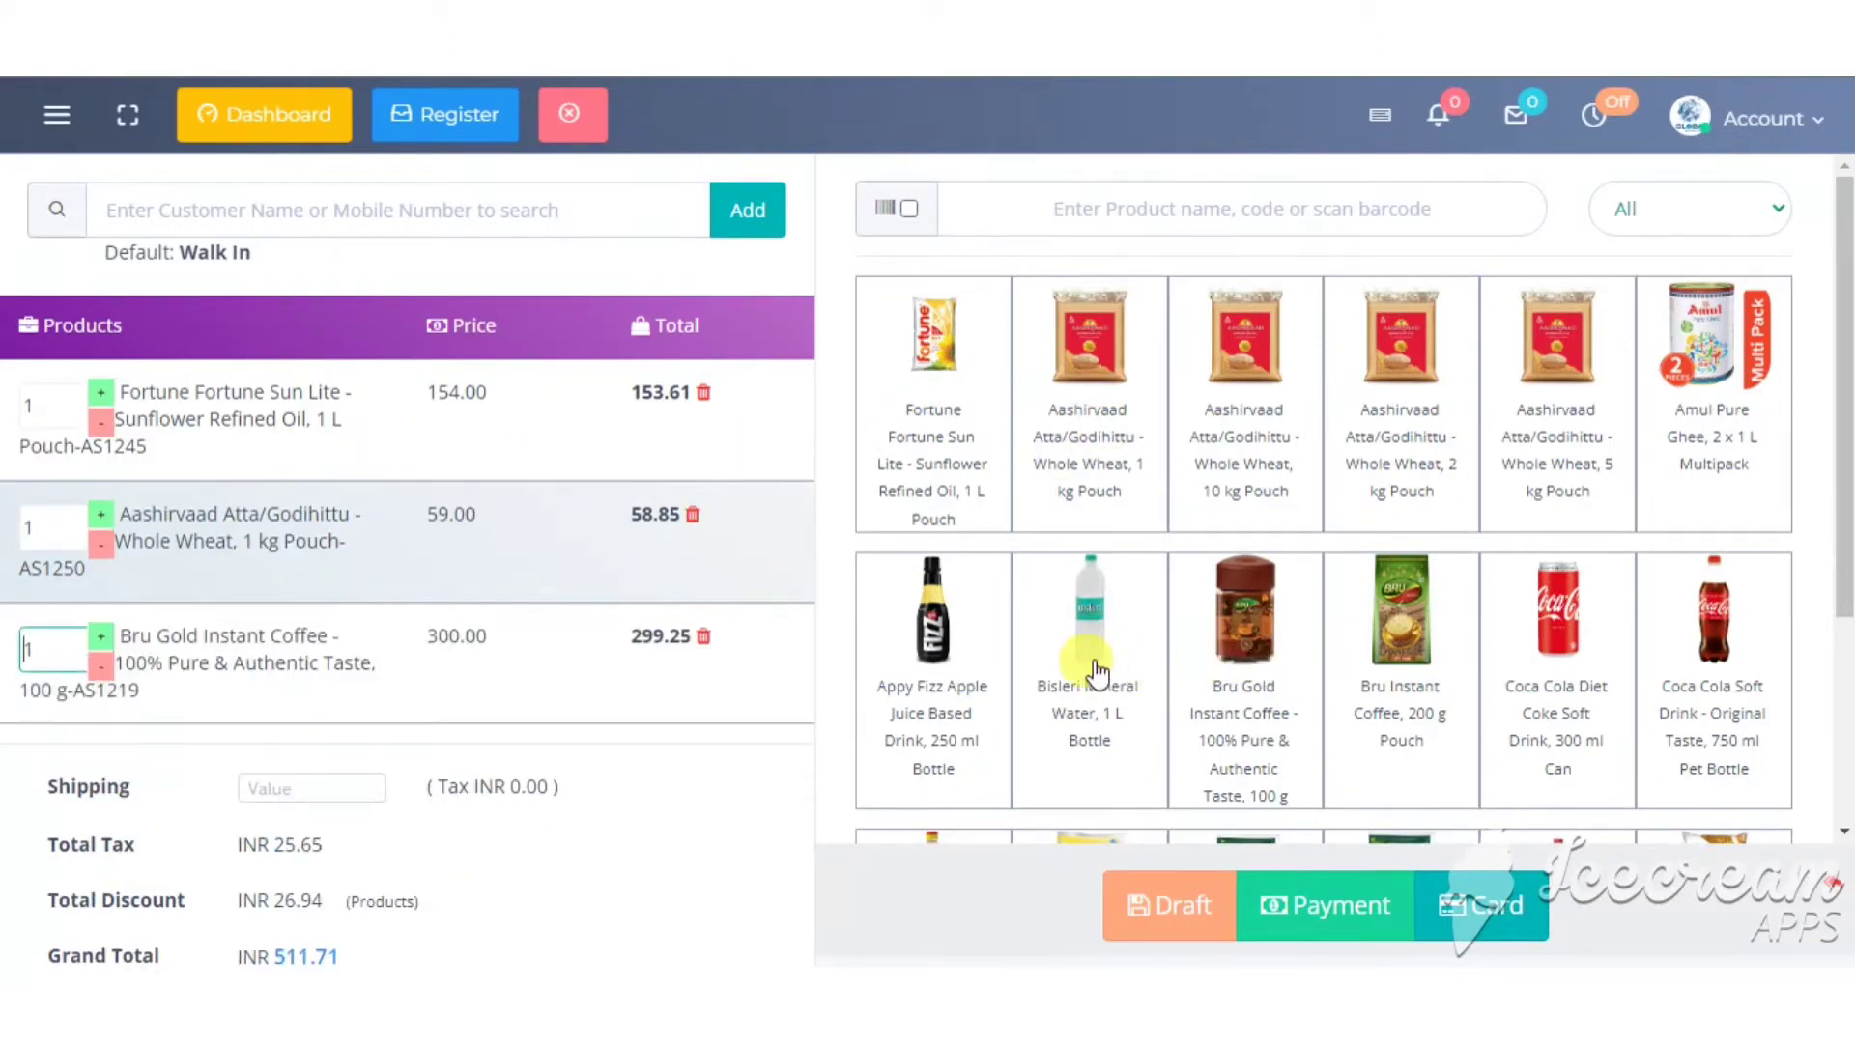
{"action": "left_click", "coordinate": [1054, 671]}
- Remove the Aashirvaad Atta and Fortune oil from the bill and set the shipping charge to 7
{"action": "left_click", "coordinate": [692, 515]}
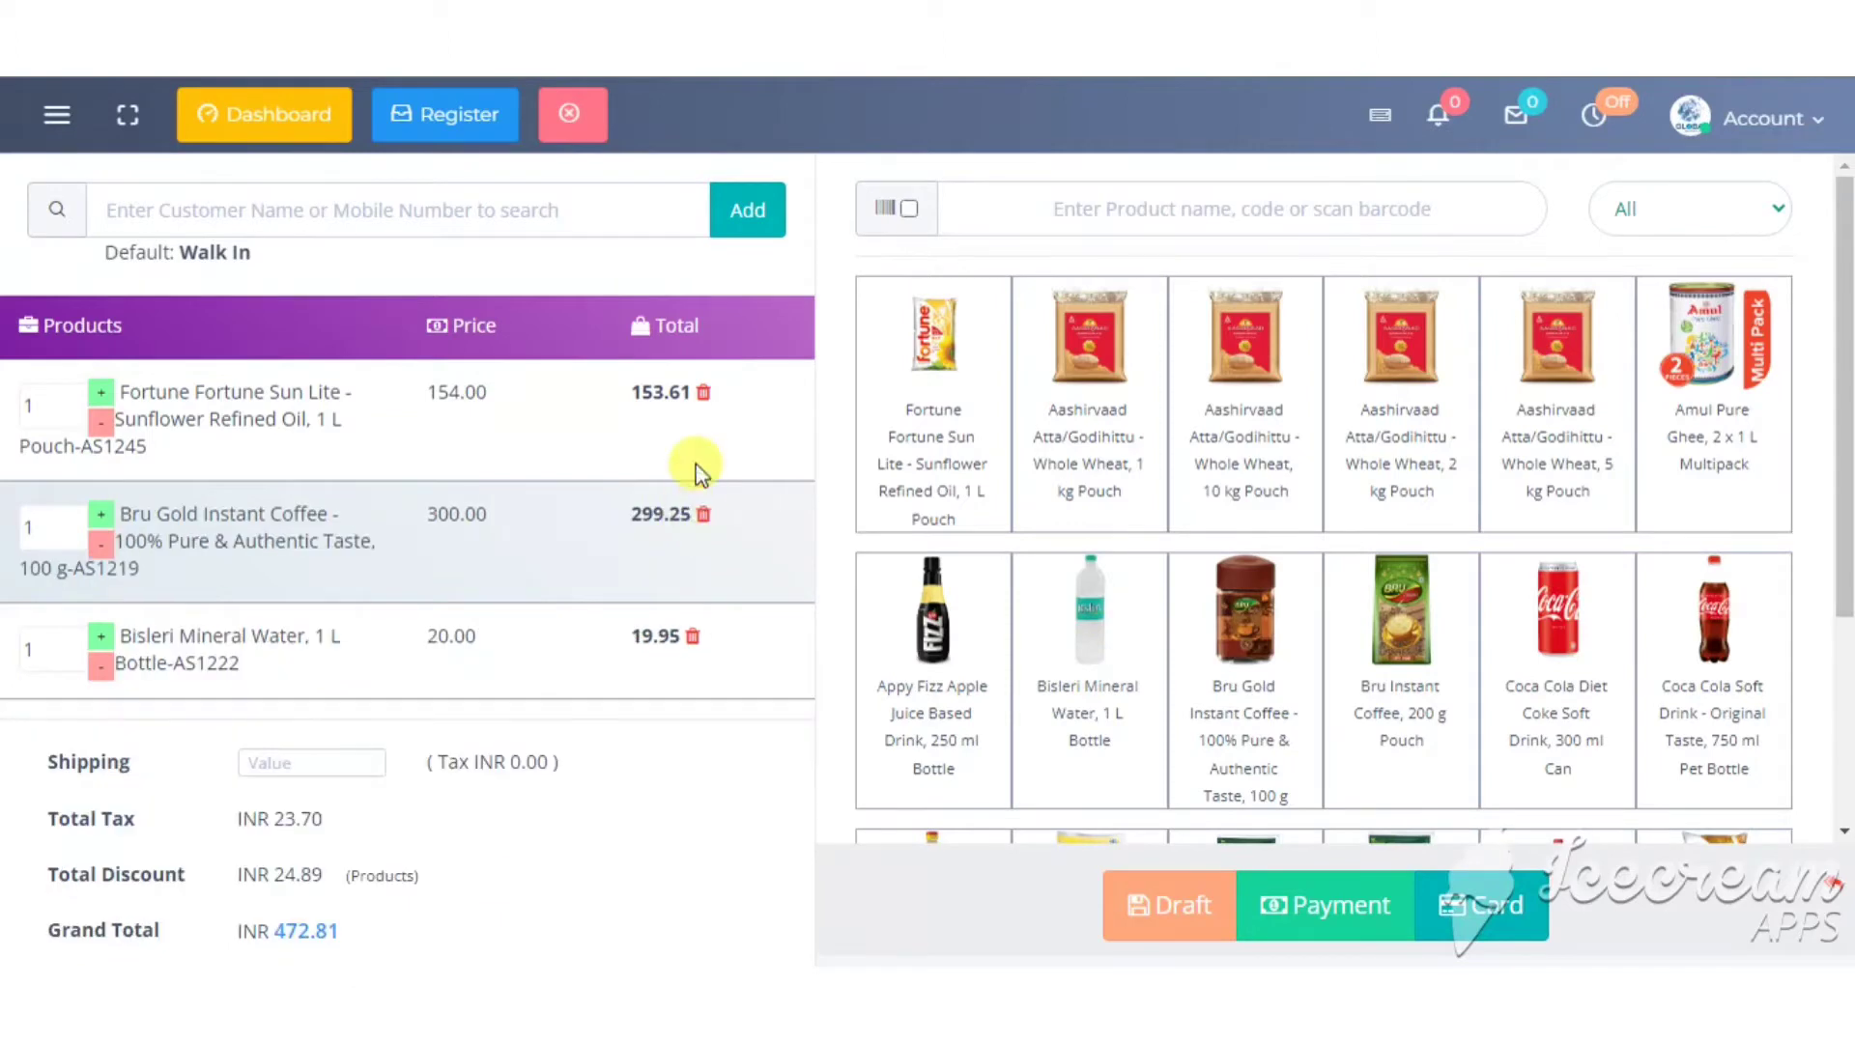
{"action": "left_click", "coordinate": [703, 392]}
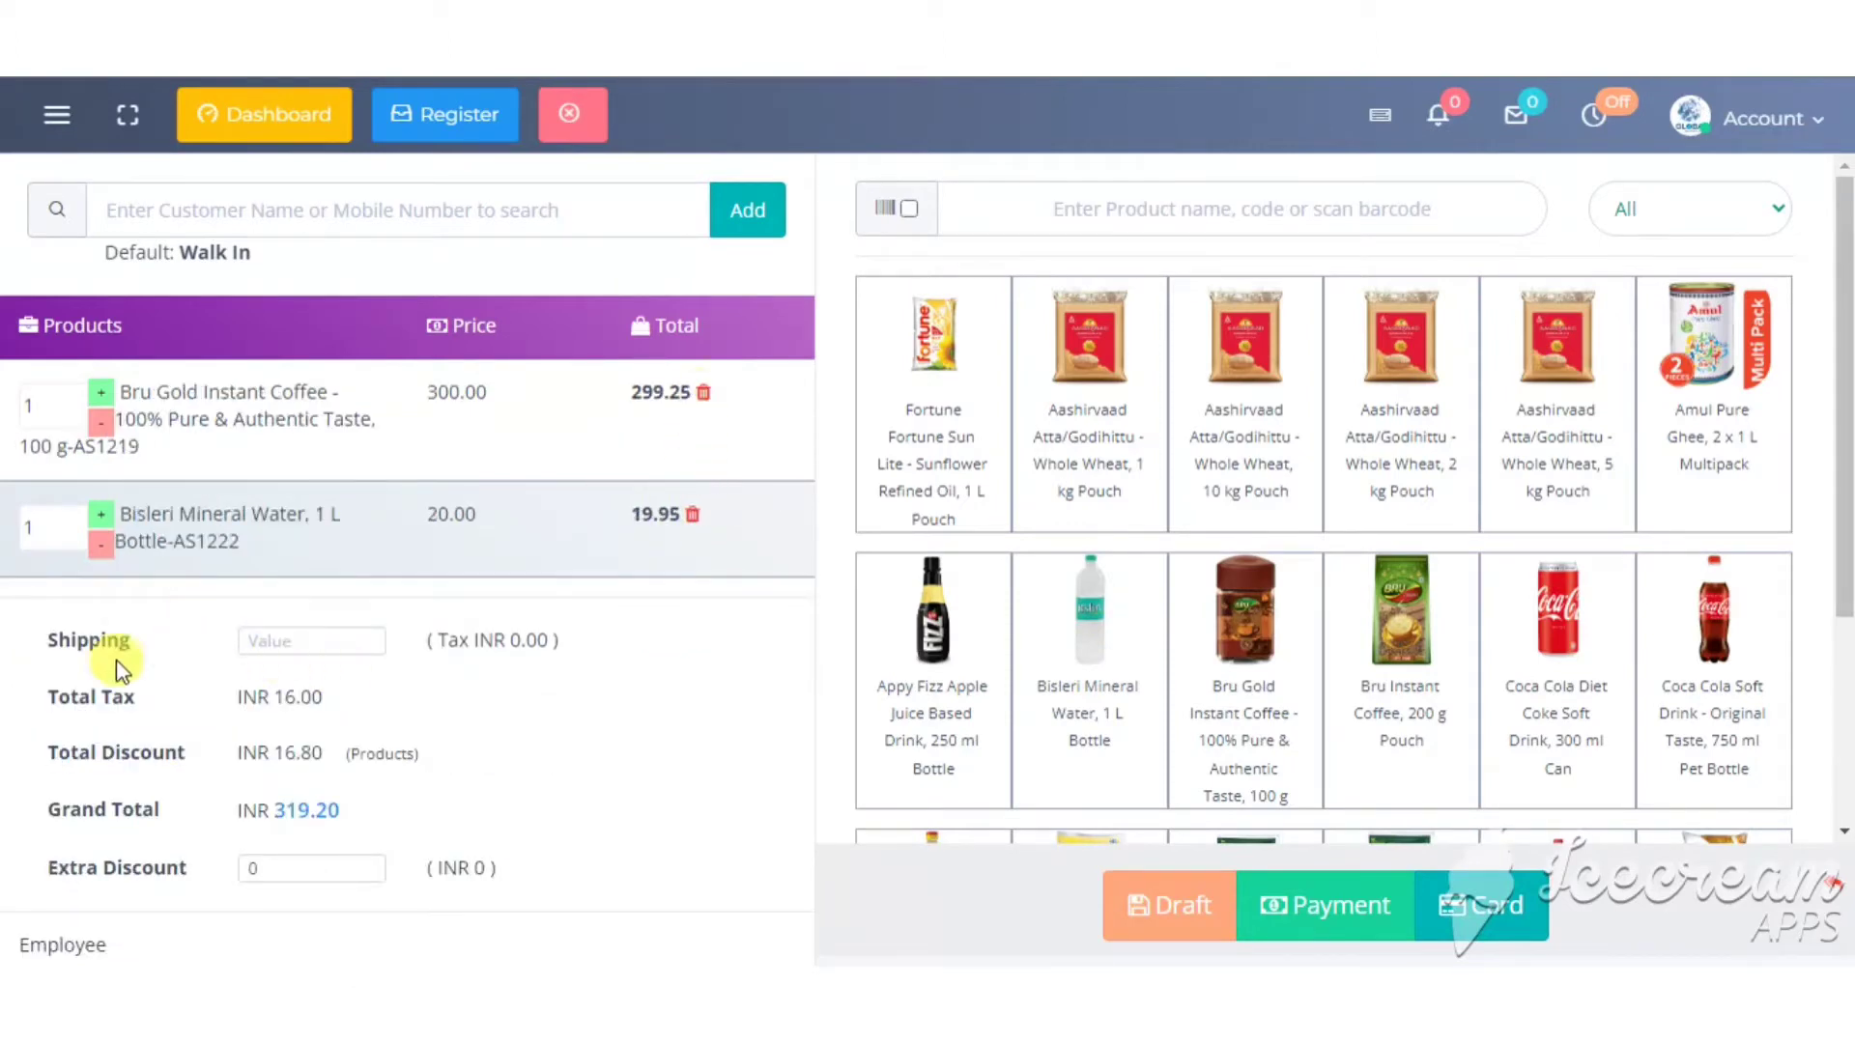
{"action": "type", "text": "7"}
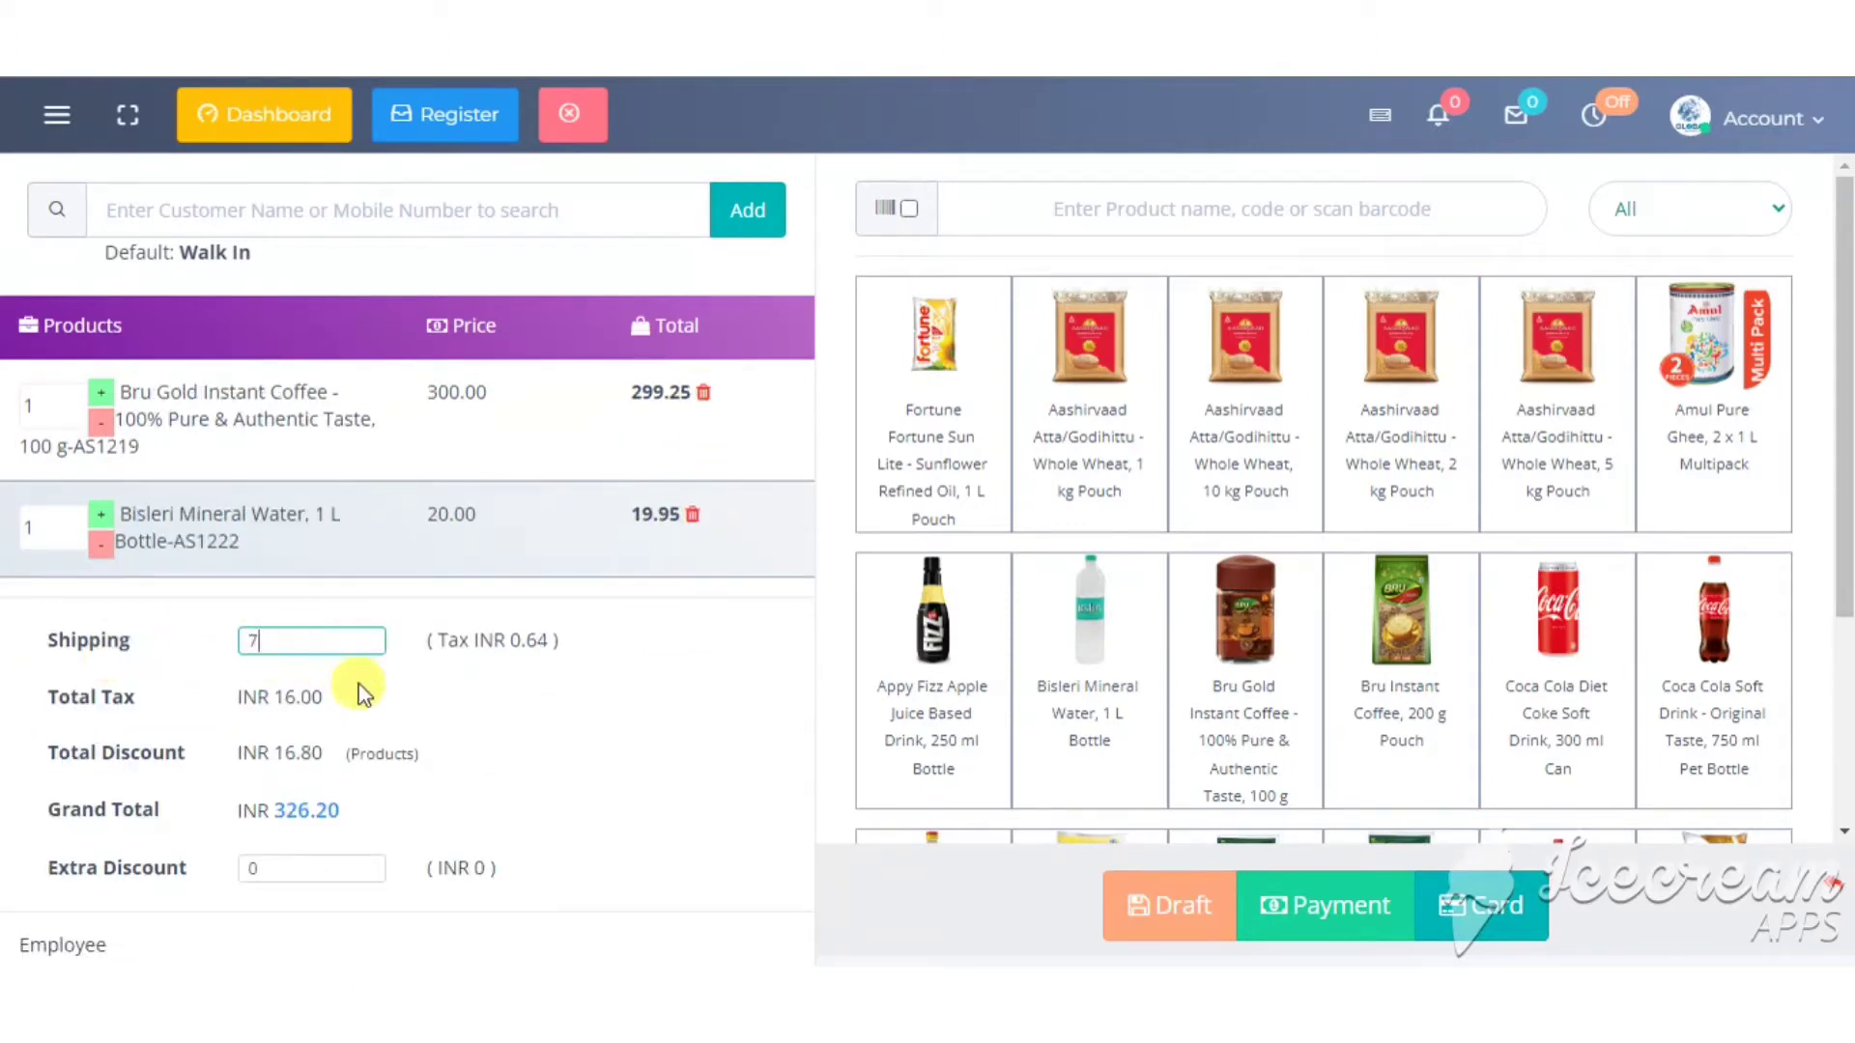
{"action": "left_click", "coordinate": [563, 679]}
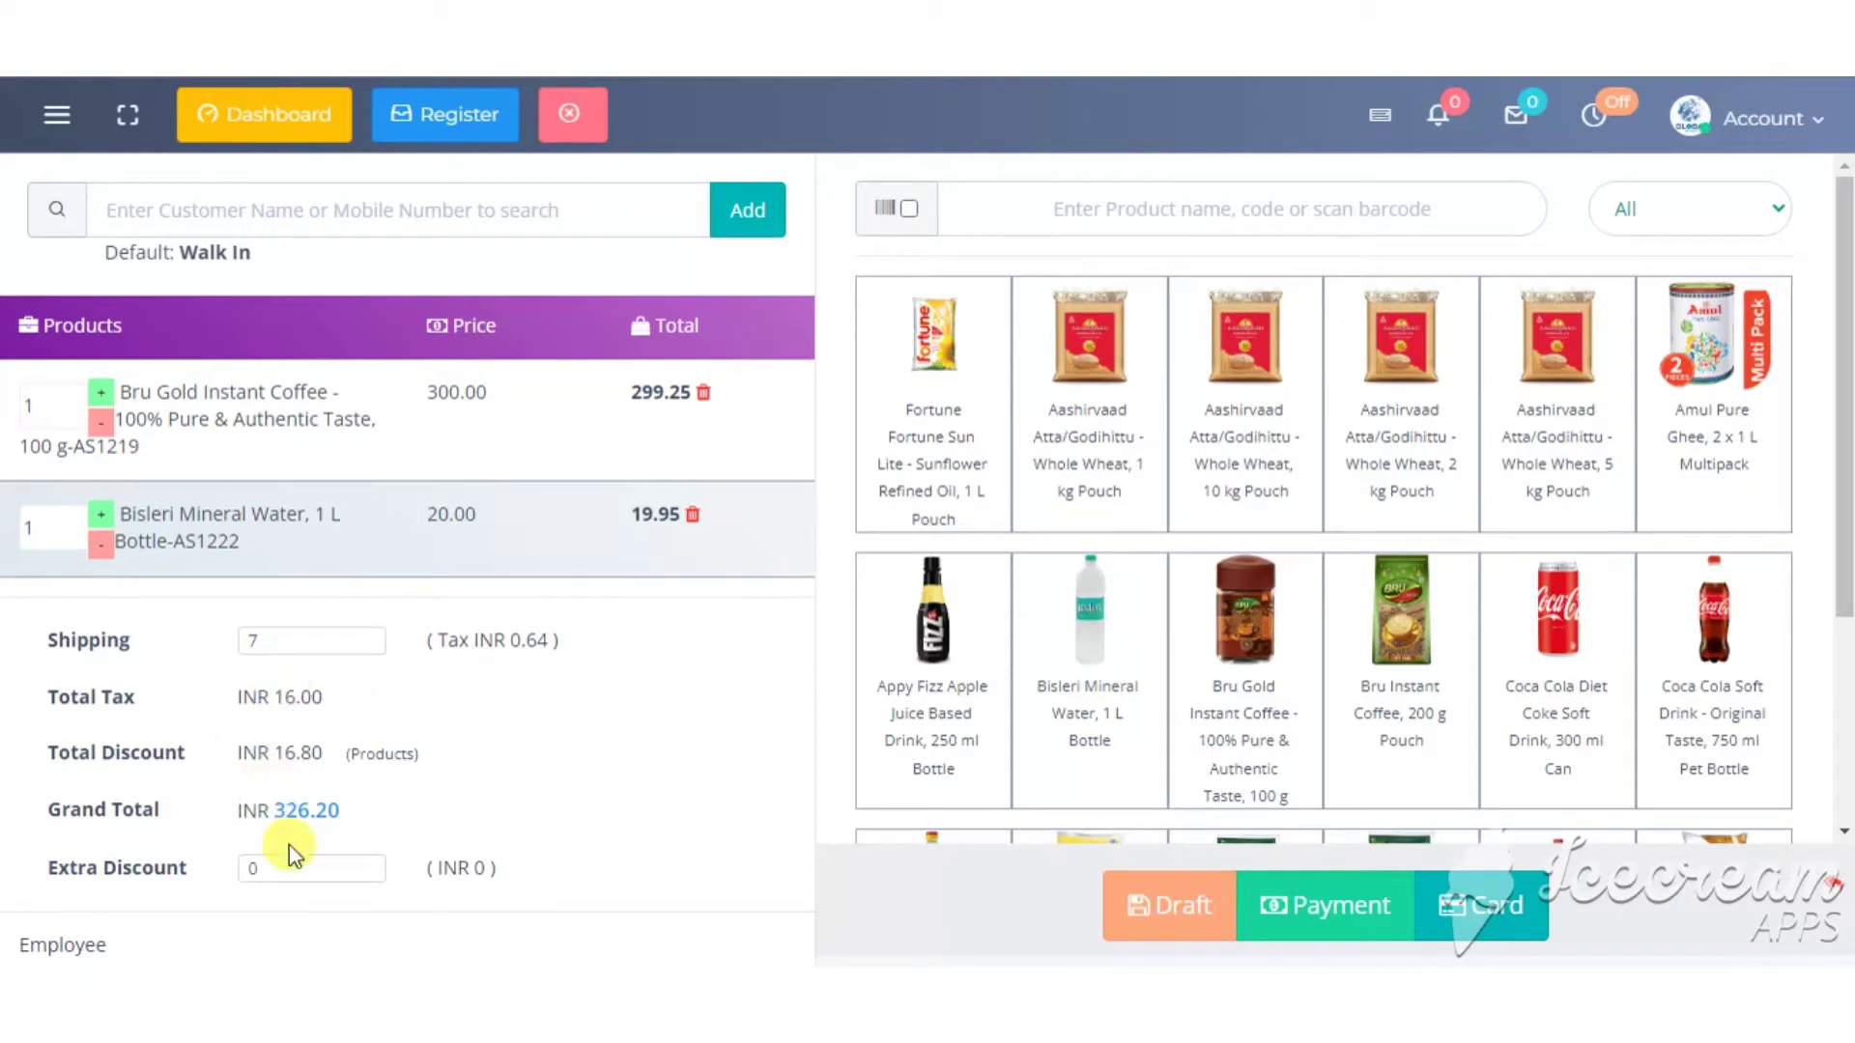
- Start the payment for the bill, trying Card Swipe as the payment method before choosing Cash
{"action": "scroll", "coordinate": [997, 632], "scroll_direction": "down", "scroll_amount": 2}
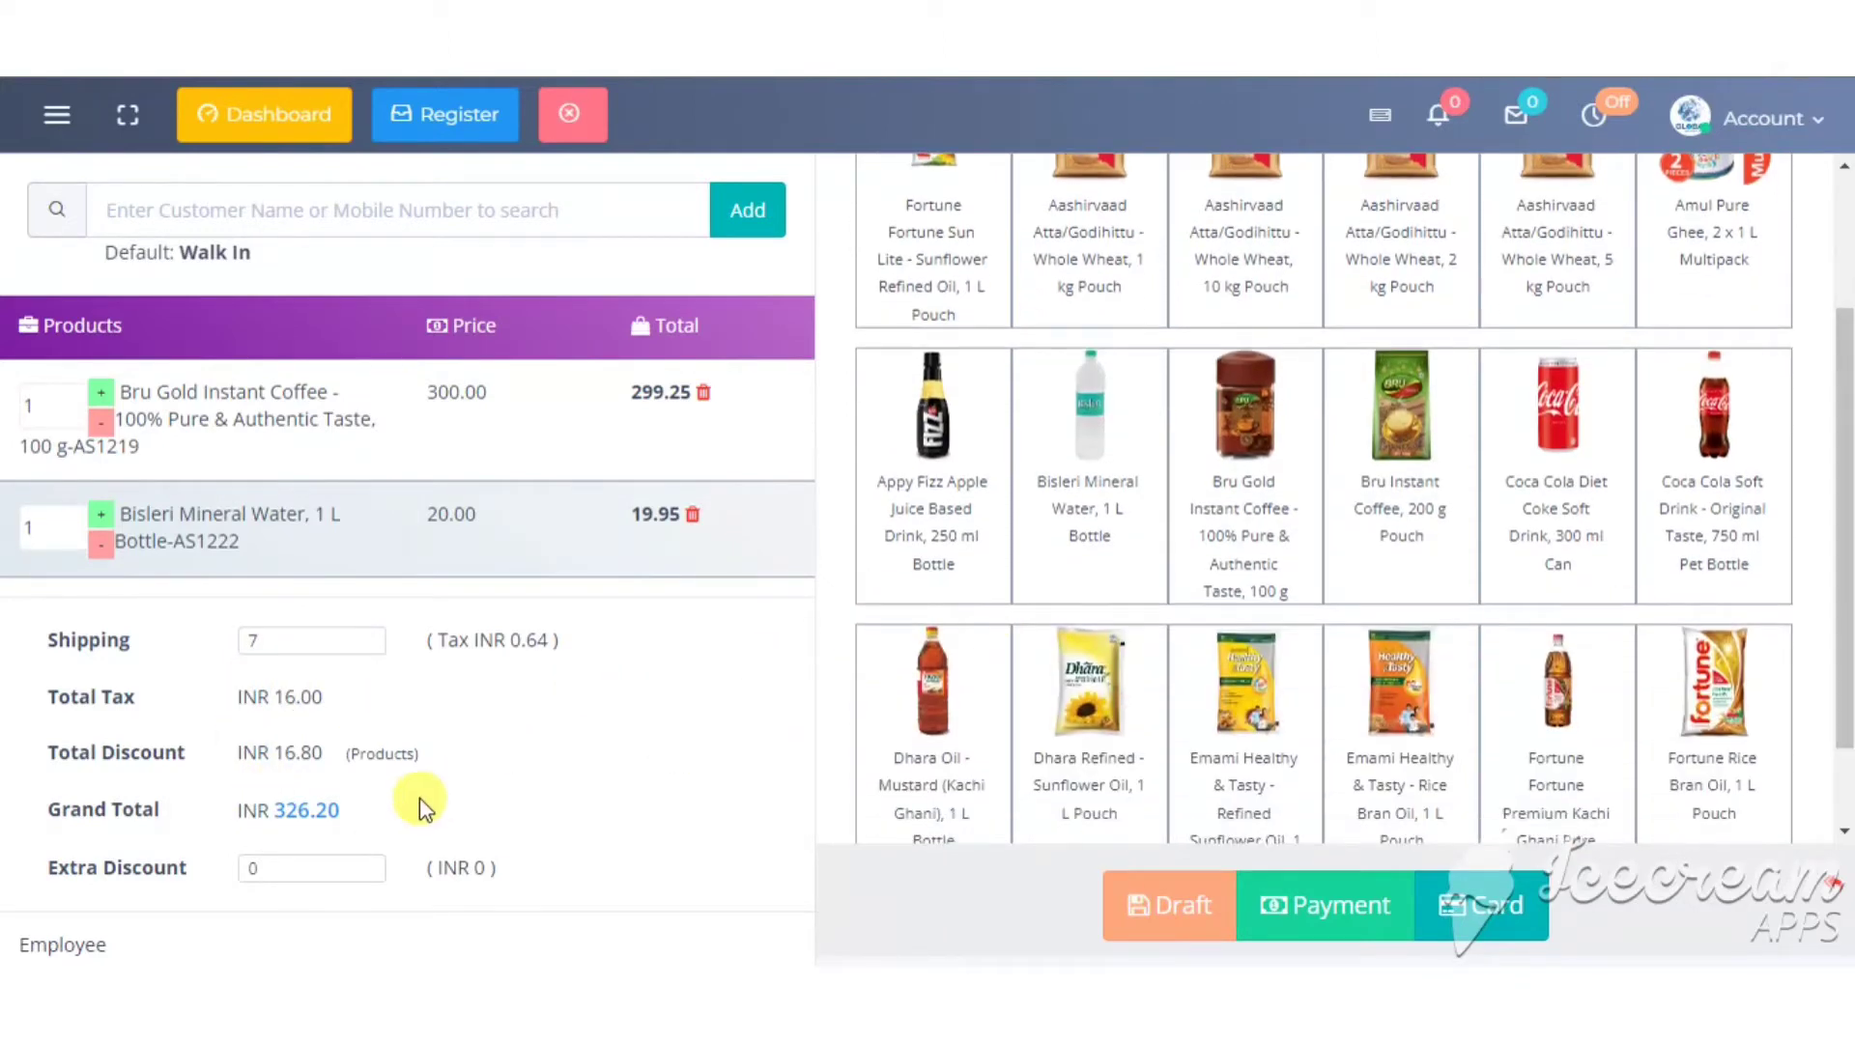
{"action": "scroll", "coordinate": [418, 798], "scroll_direction": "down", "scroll_amount": 2}
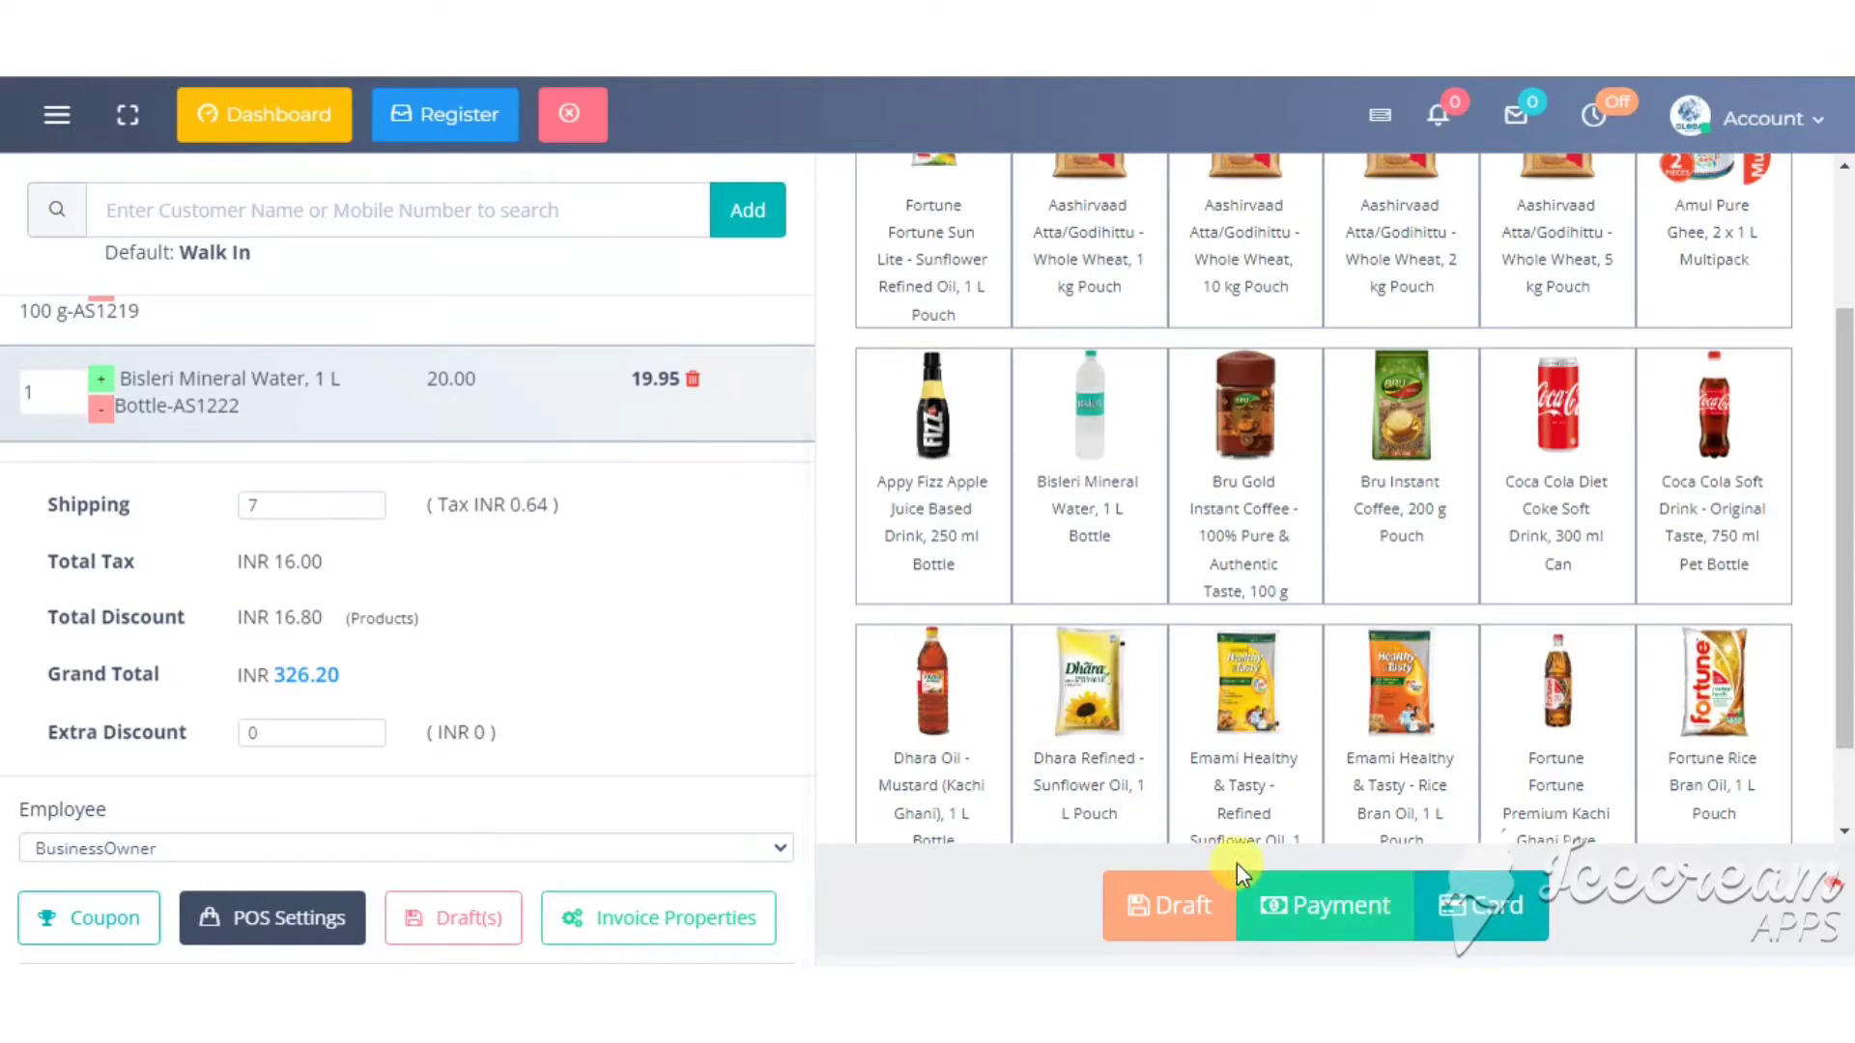
{"action": "left_click", "coordinate": [1328, 913]}
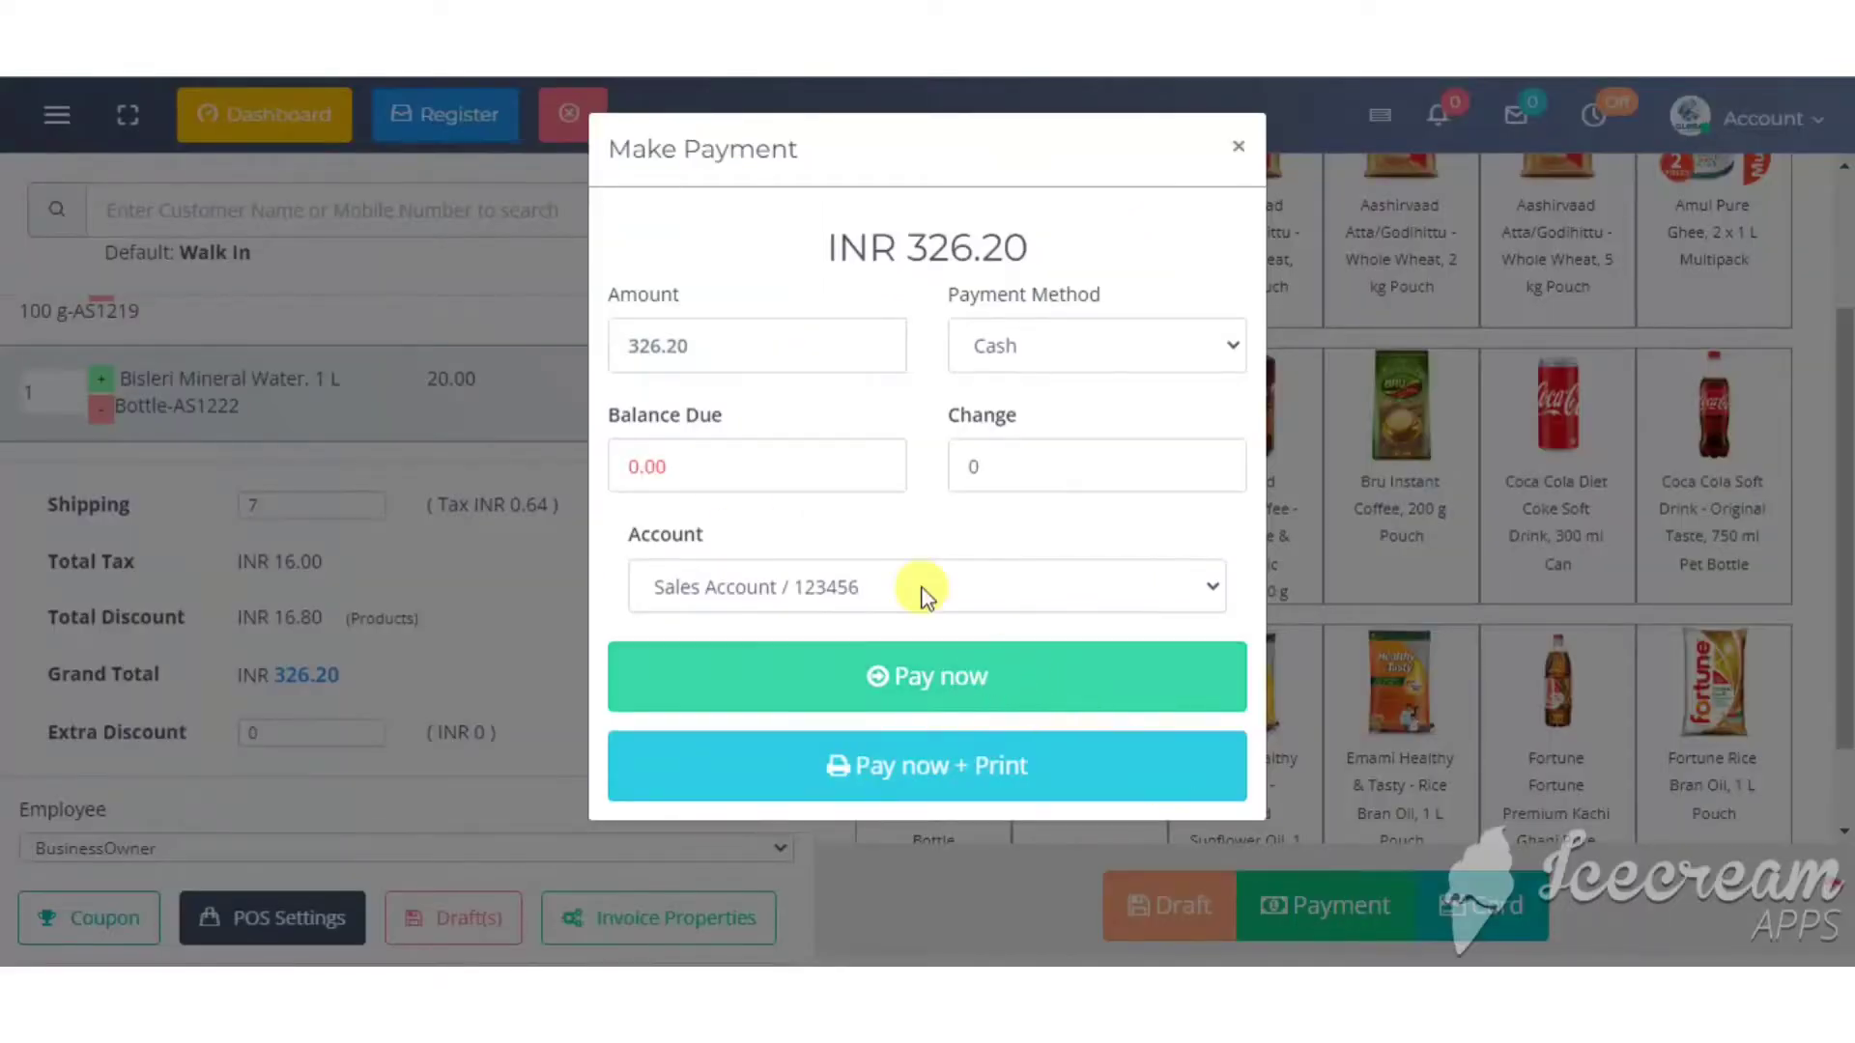
{"action": "left_click", "coordinate": [1004, 345]}
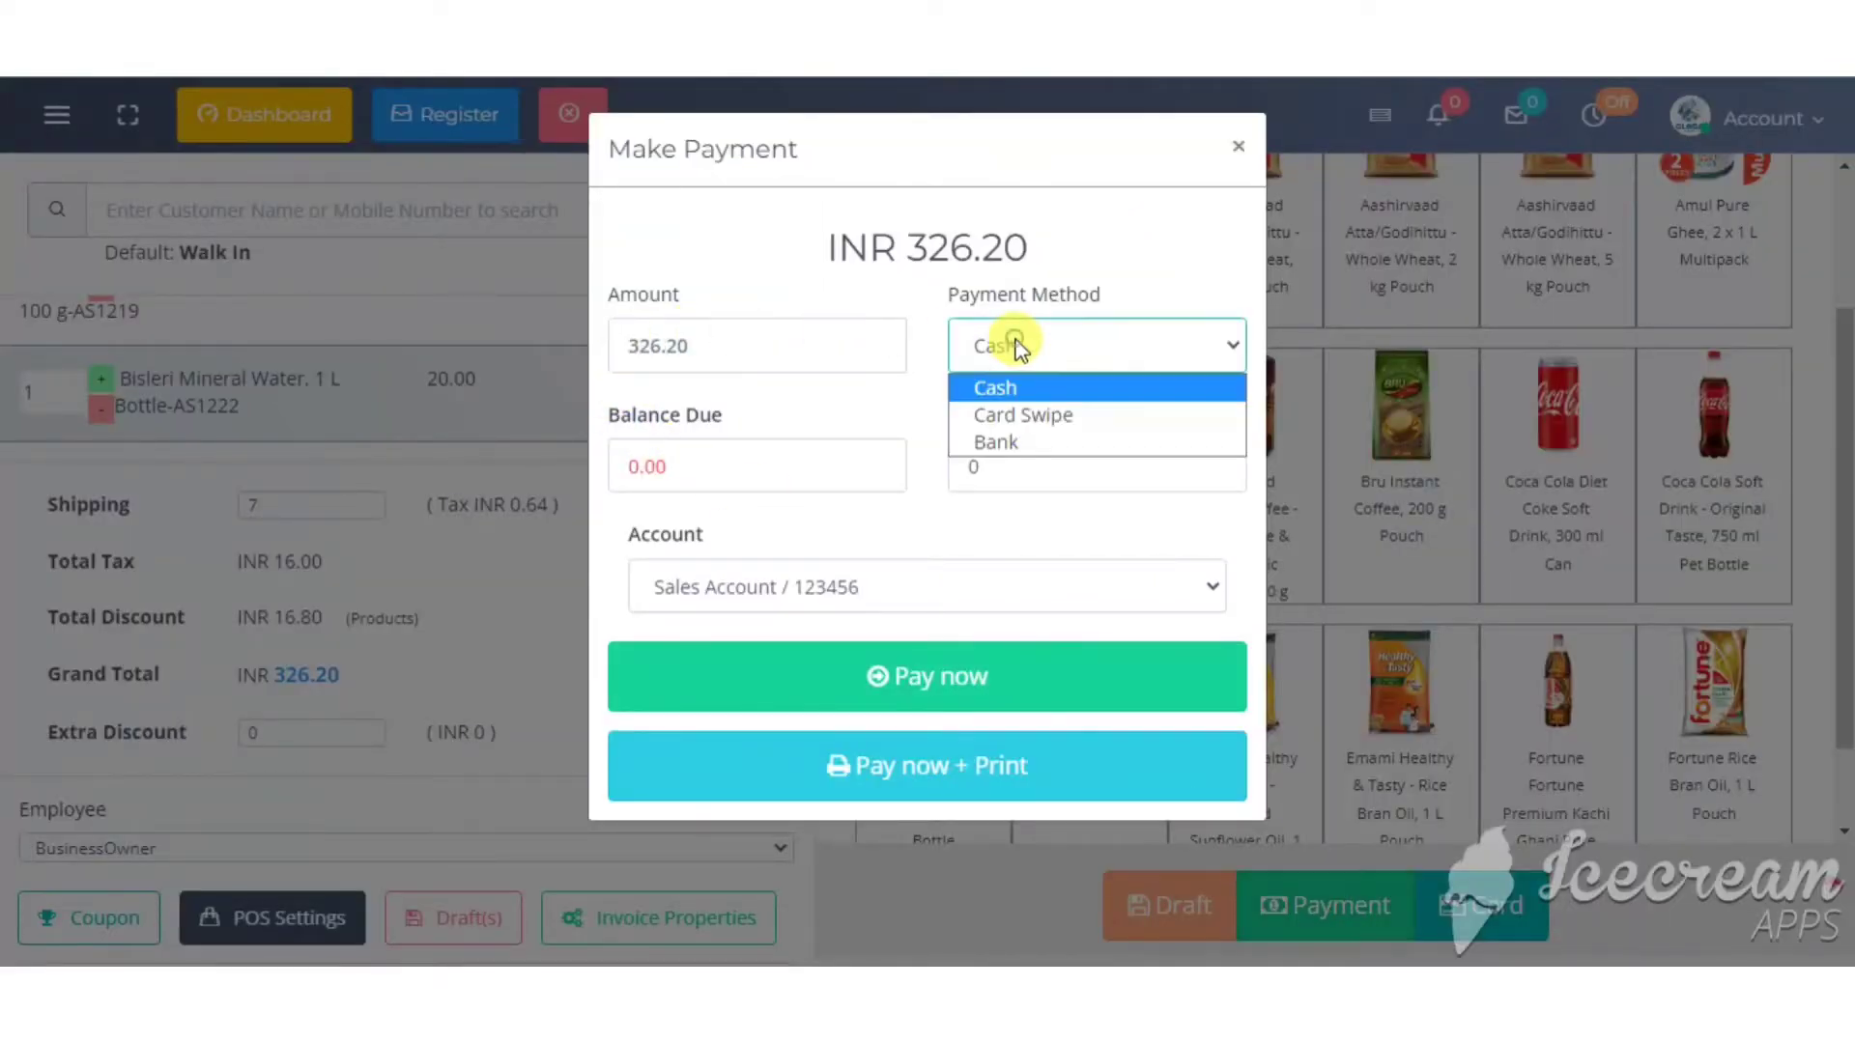
{"action": "left_click", "coordinate": [1055, 425]}
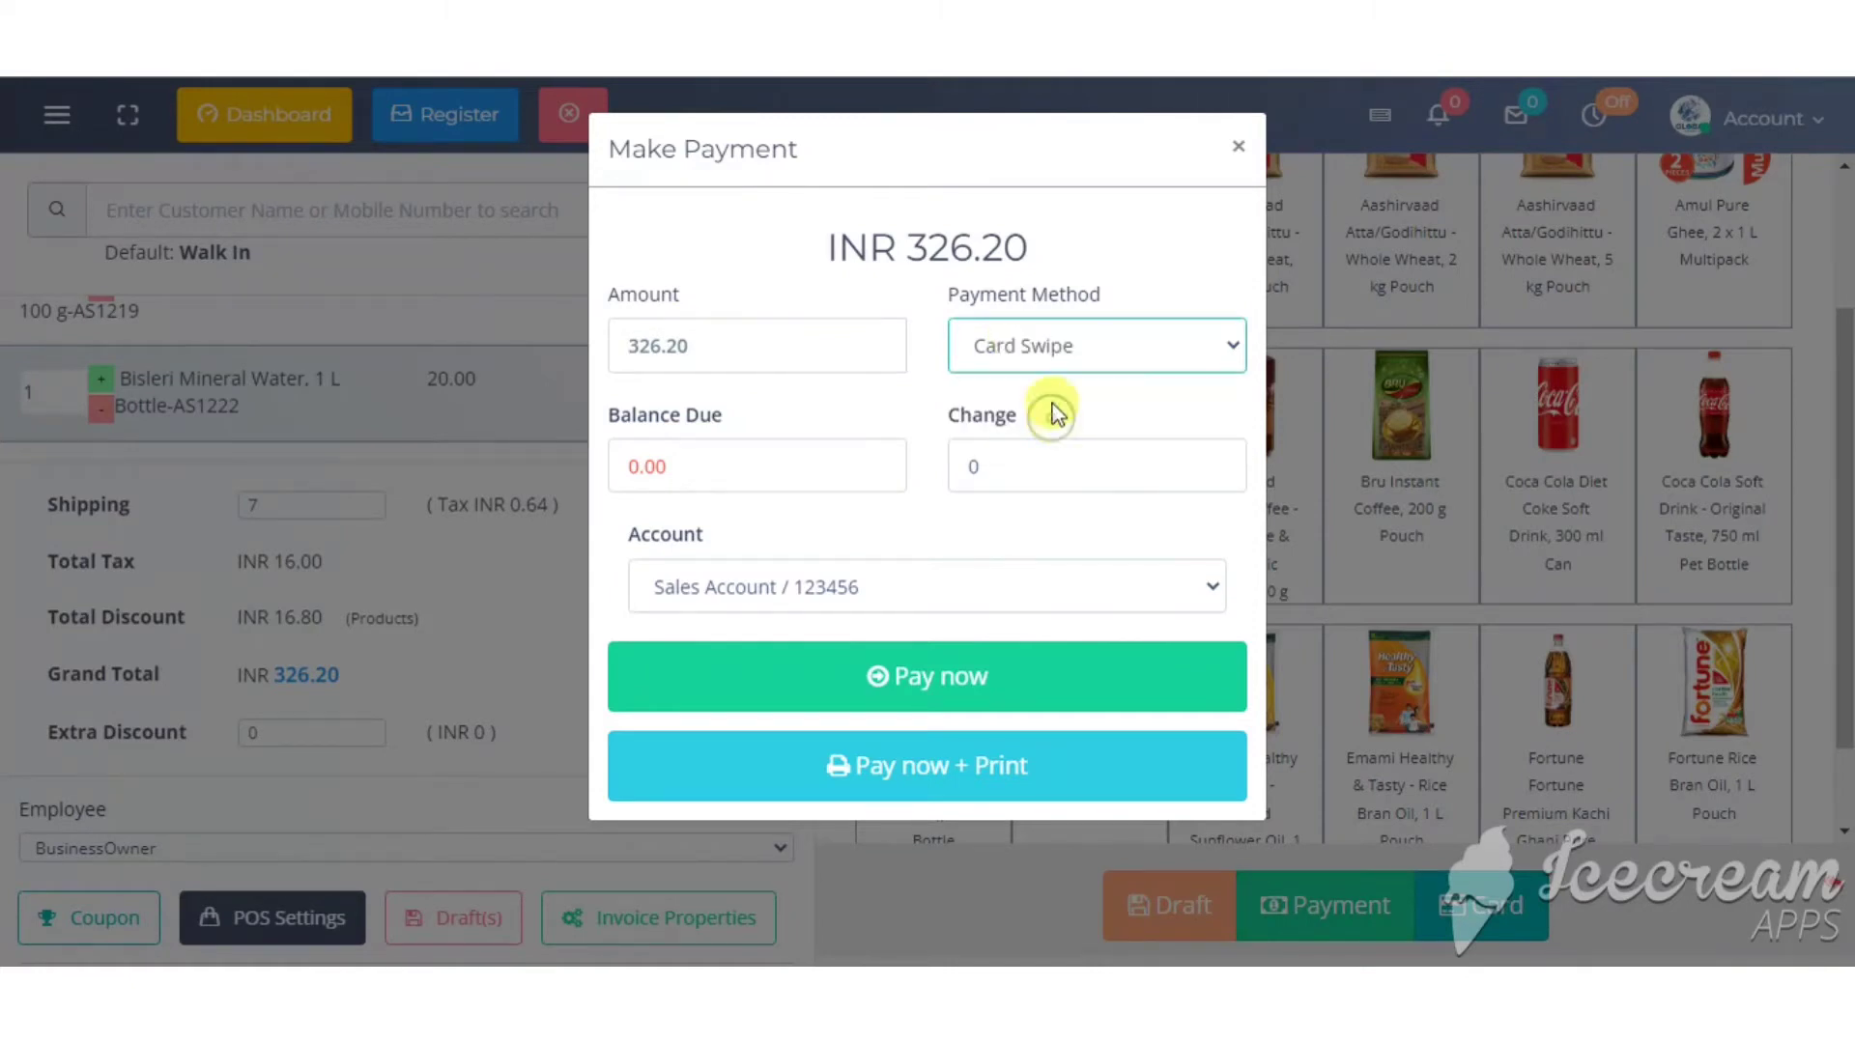
{"action": "left_click", "coordinate": [1000, 359]}
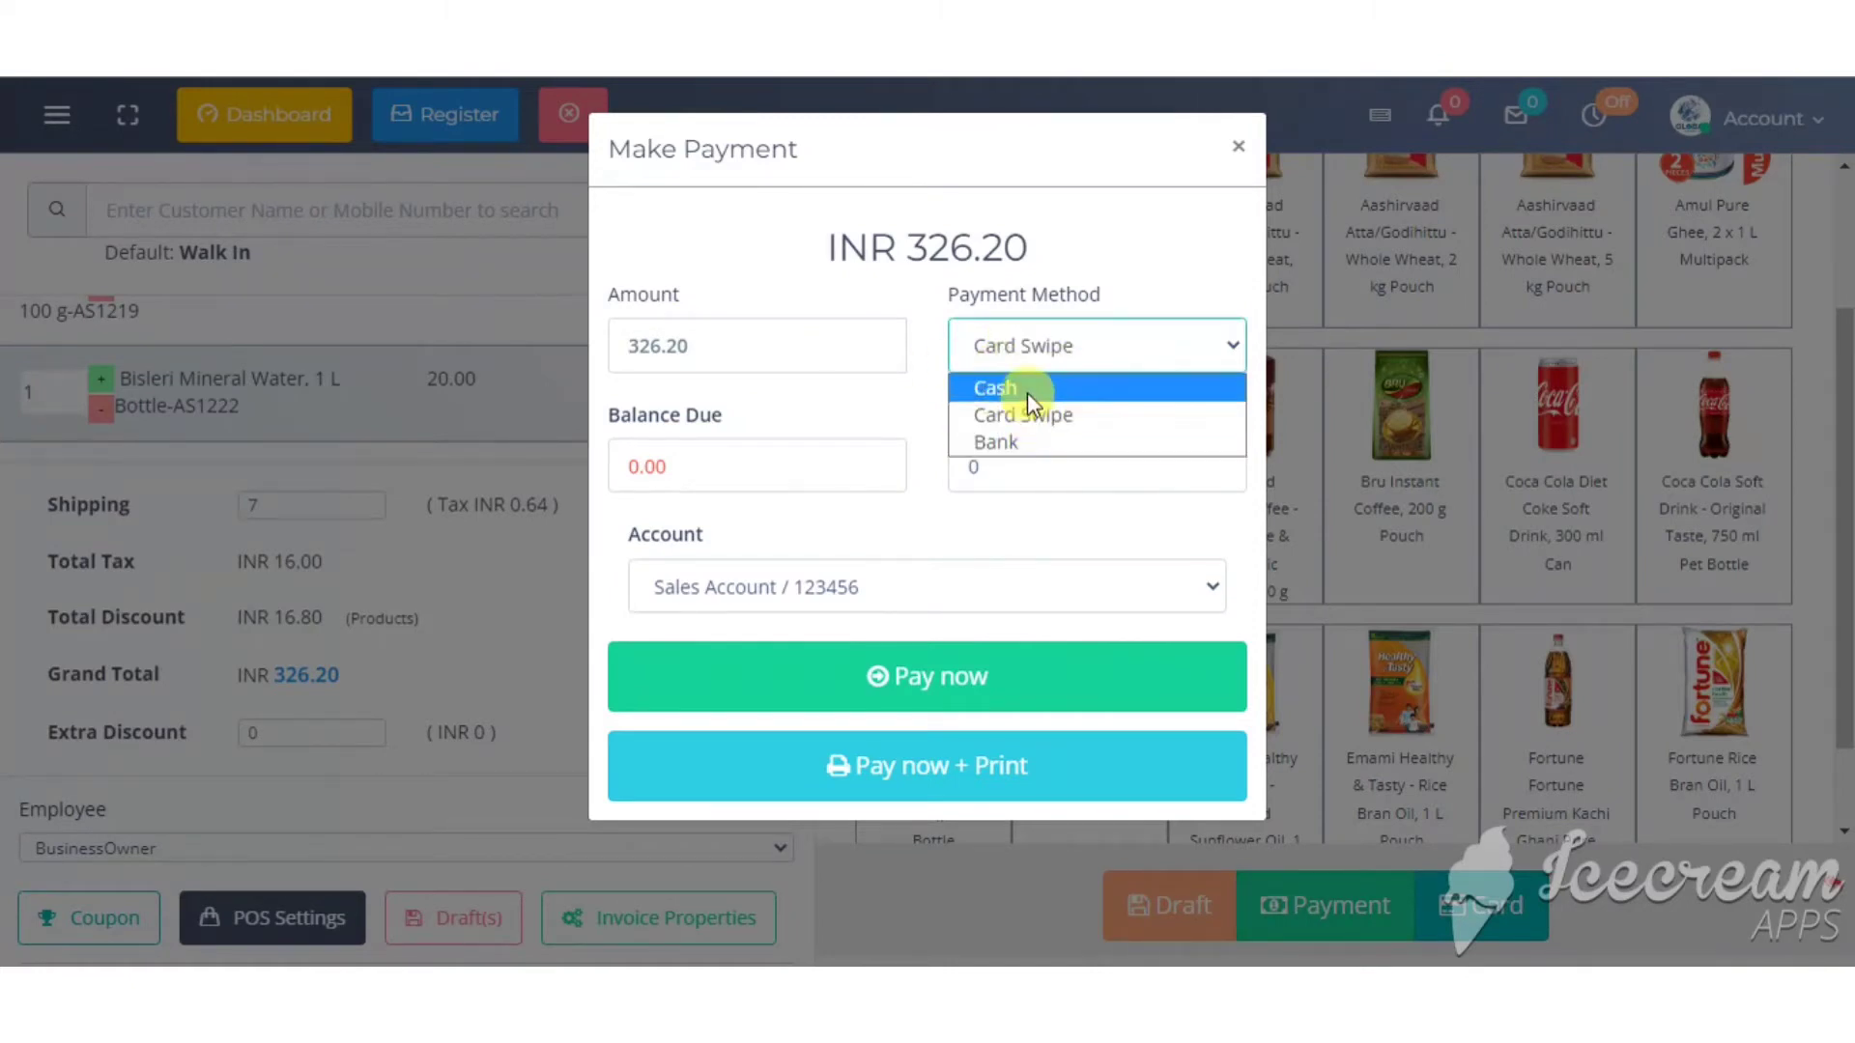
{"action": "left_click", "coordinate": [1028, 390]}
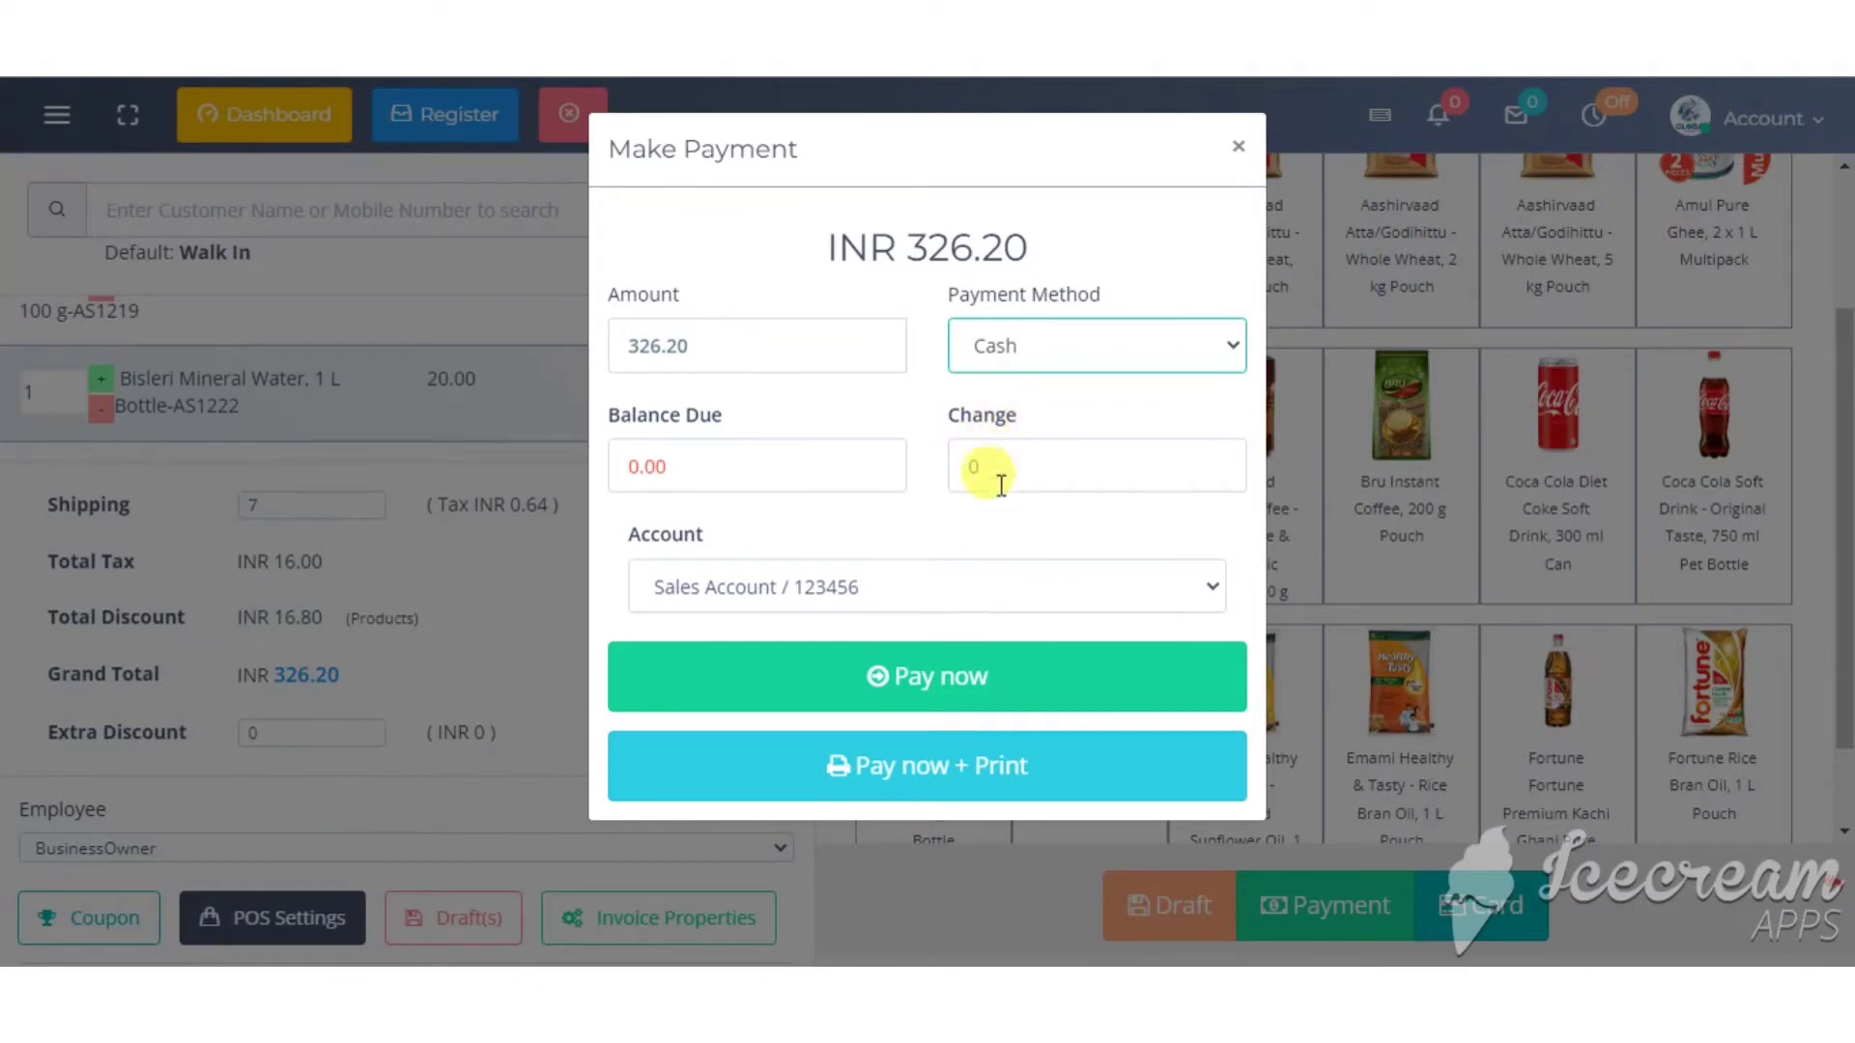
- Keep the Sales Account as the receiving account and complete the payment with the pay-and-print option
{"action": "left_click", "coordinate": [989, 586]}
{"action": "left_click", "coordinate": [988, 584]}
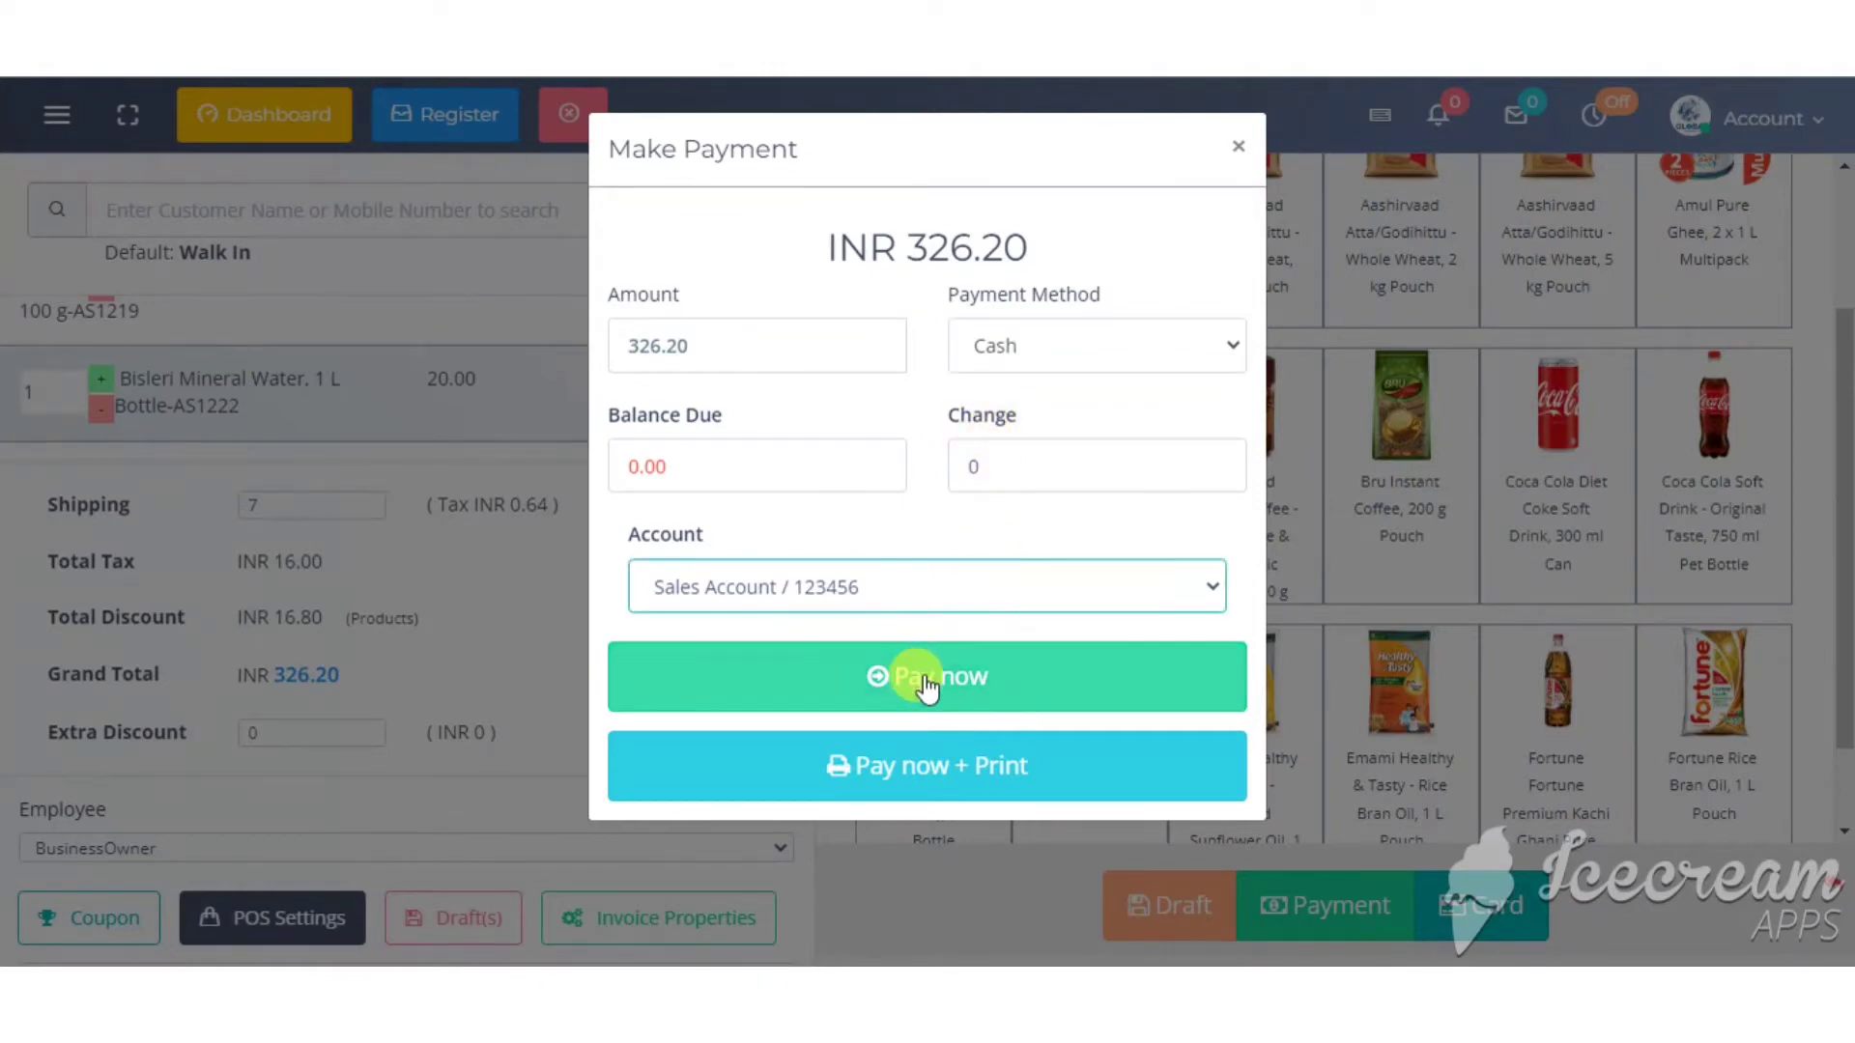
{"action": "left_click", "coordinate": [937, 792]}
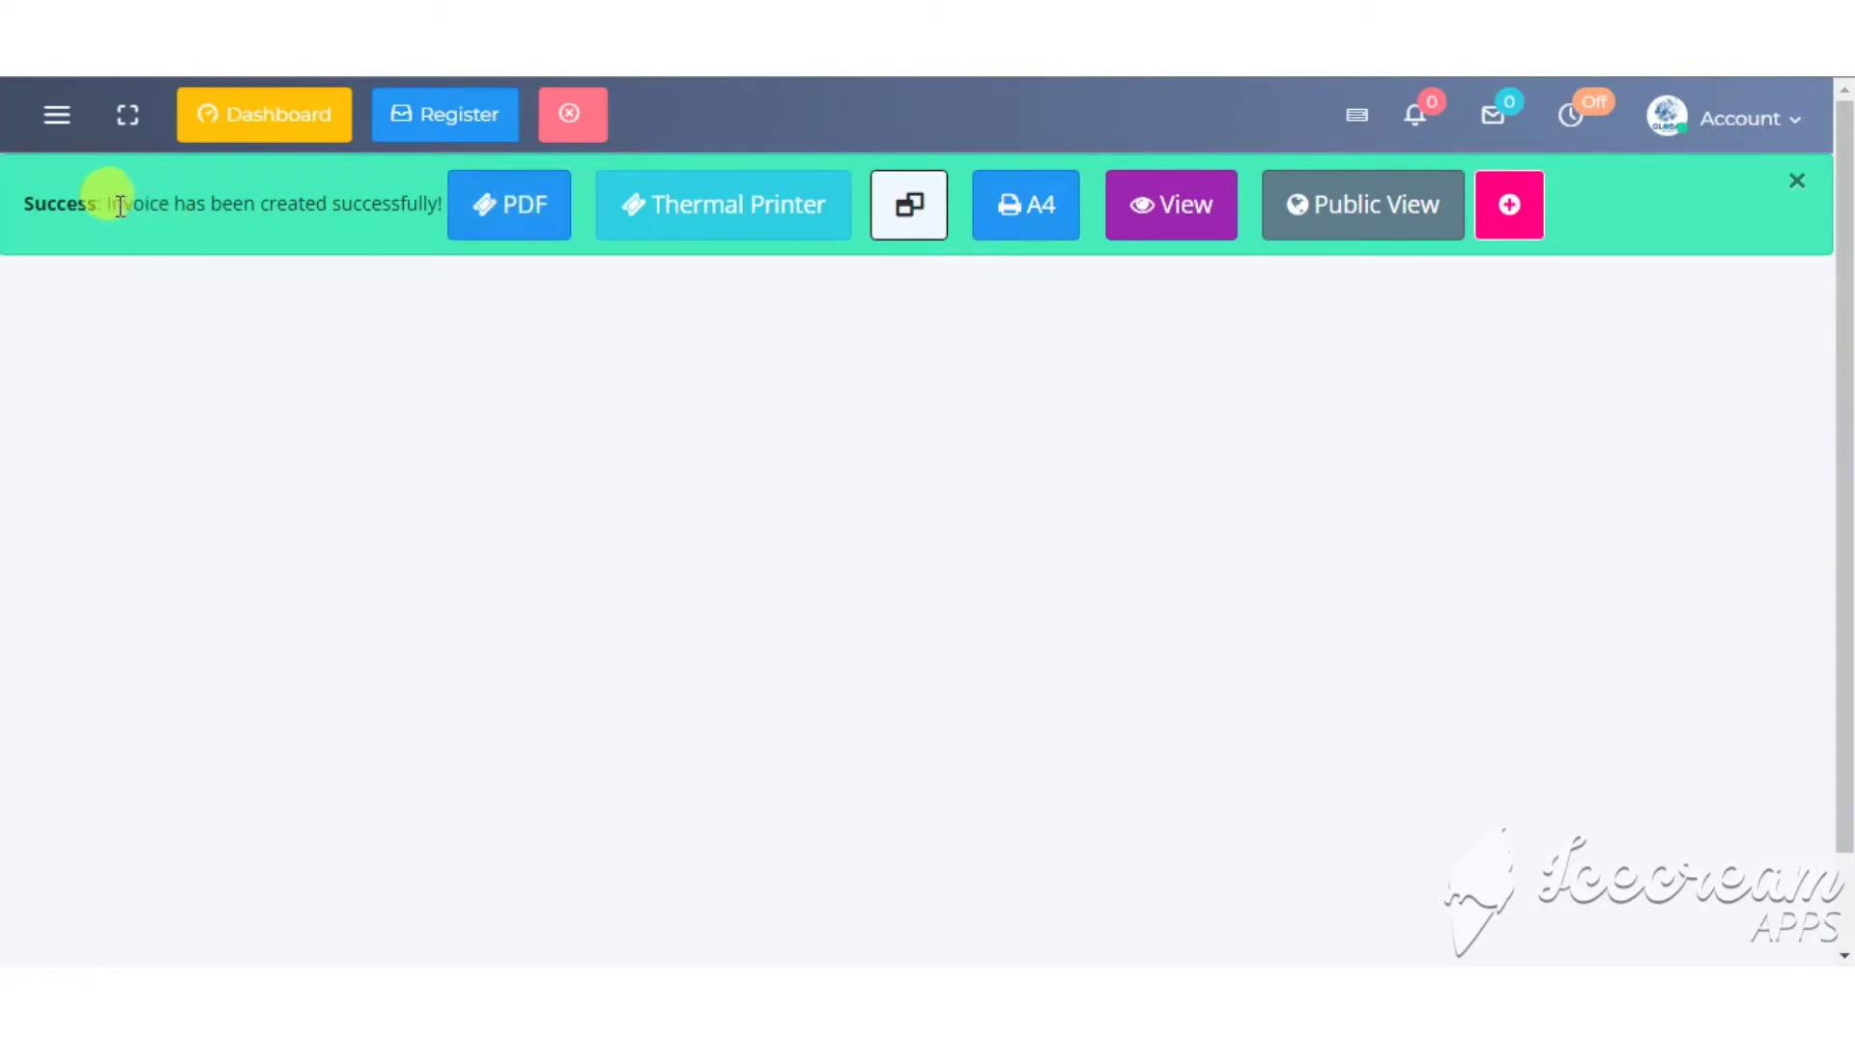
- View the newly created POS invoice and show its extra document options
{"action": "left_click_drag", "start_coordinate": [103, 203], "coordinate": [423, 205]}
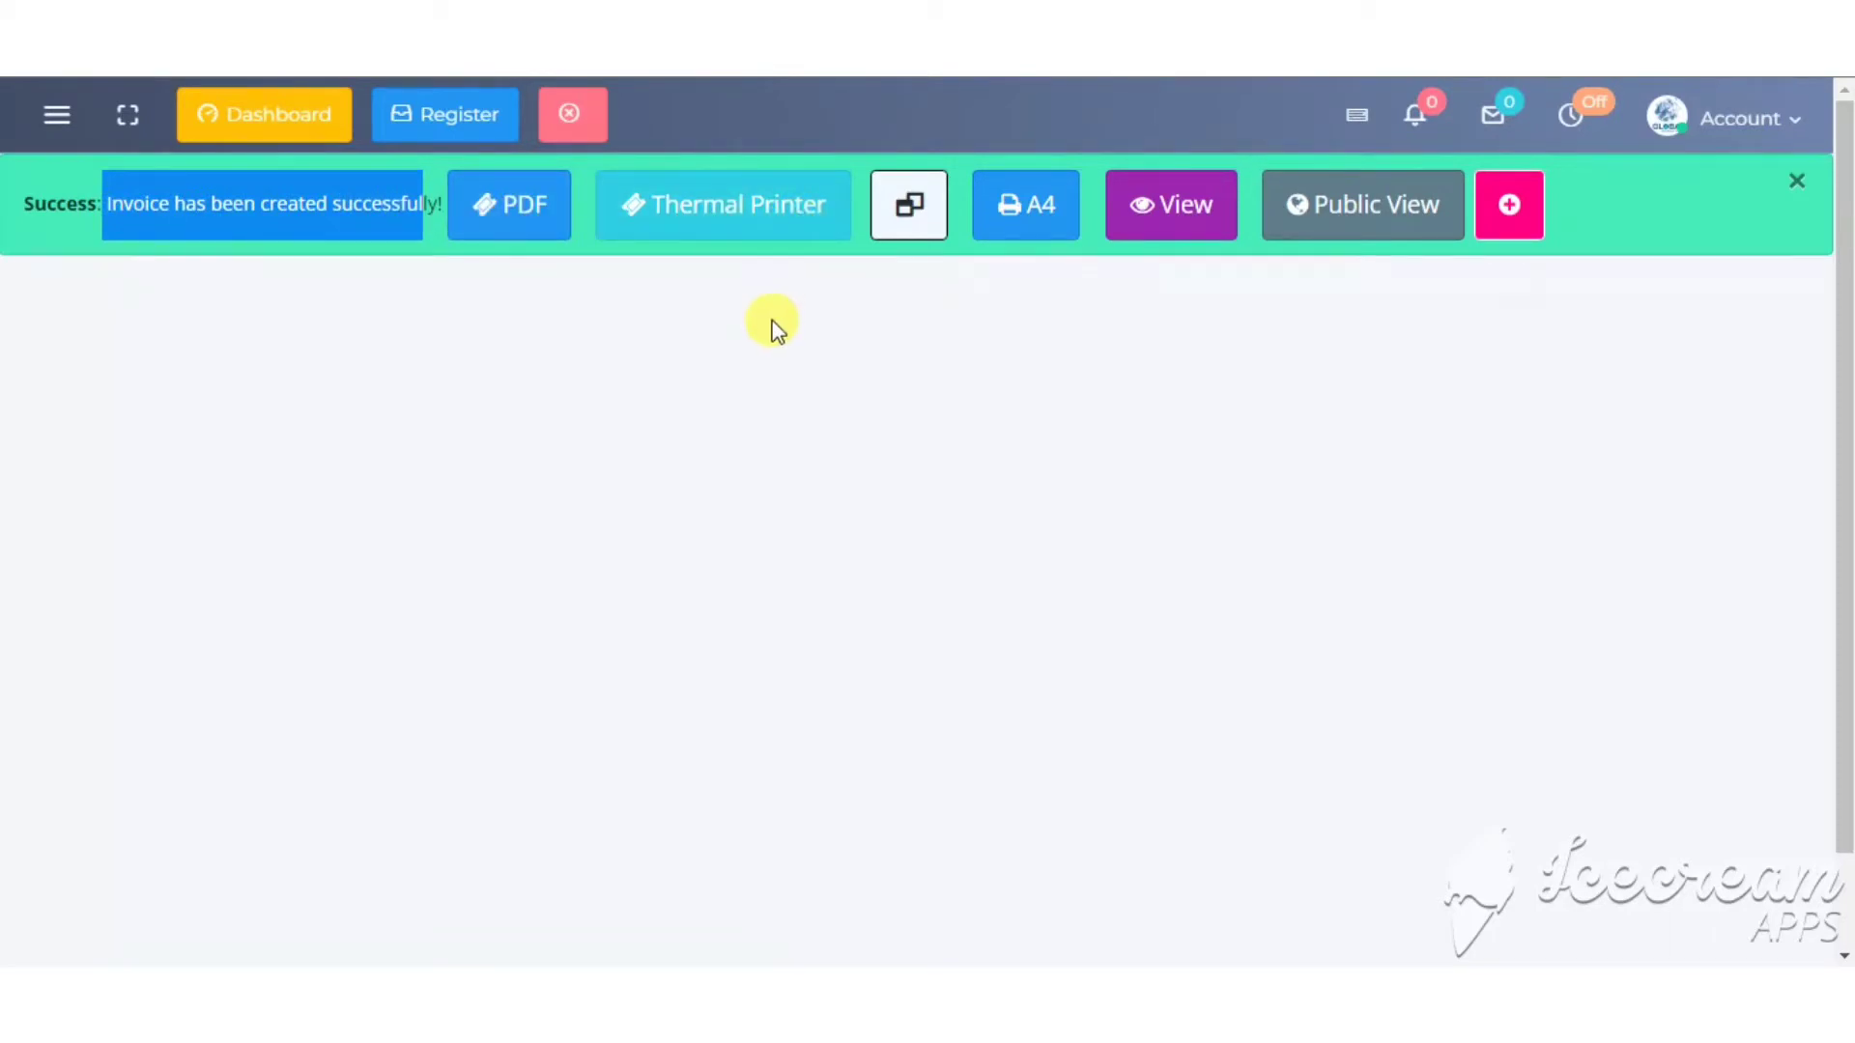
{"action": "left_click", "coordinate": [1174, 201]}
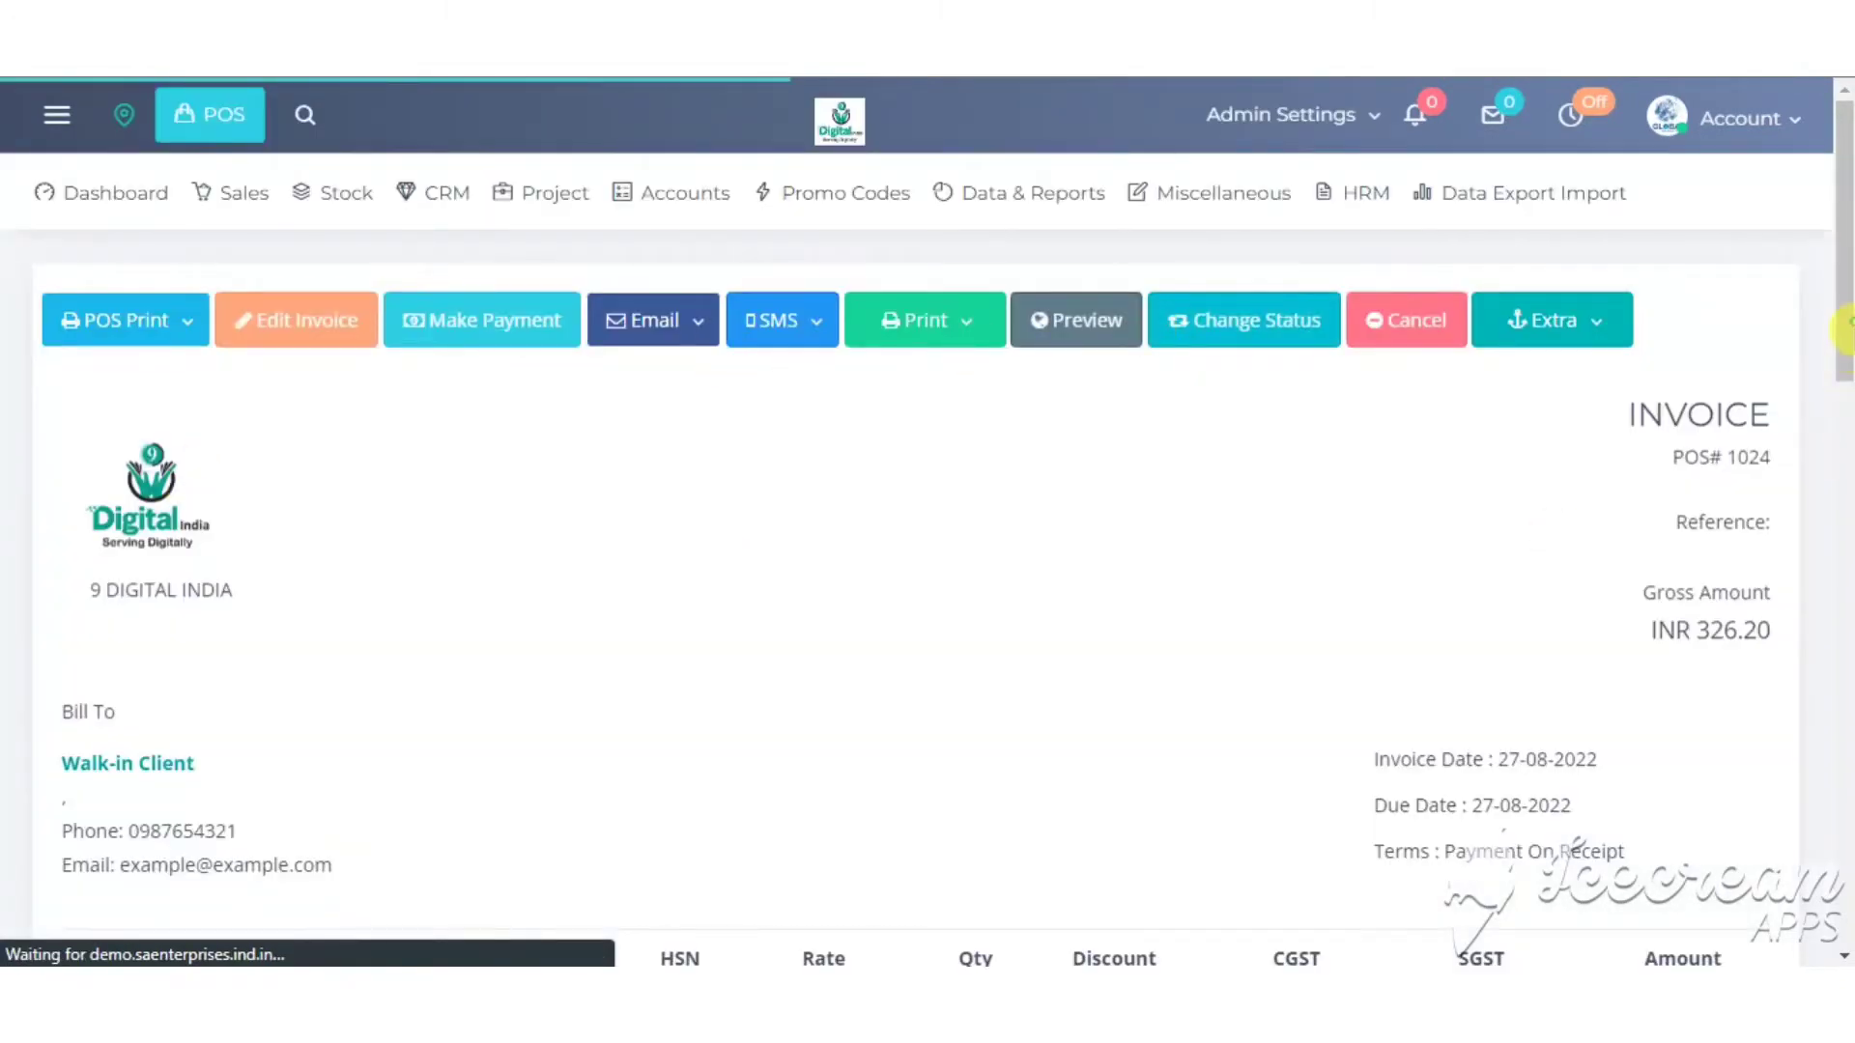
{"action": "mouse_move", "coordinate": [1845, 328]}
{"action": "left_mouse_down"}
{"action": "mouse_move", "coordinate": [1845, 889]}
{"action": "mouse_move", "coordinate": [1844, 331]}
{"action": "left_mouse_up"}
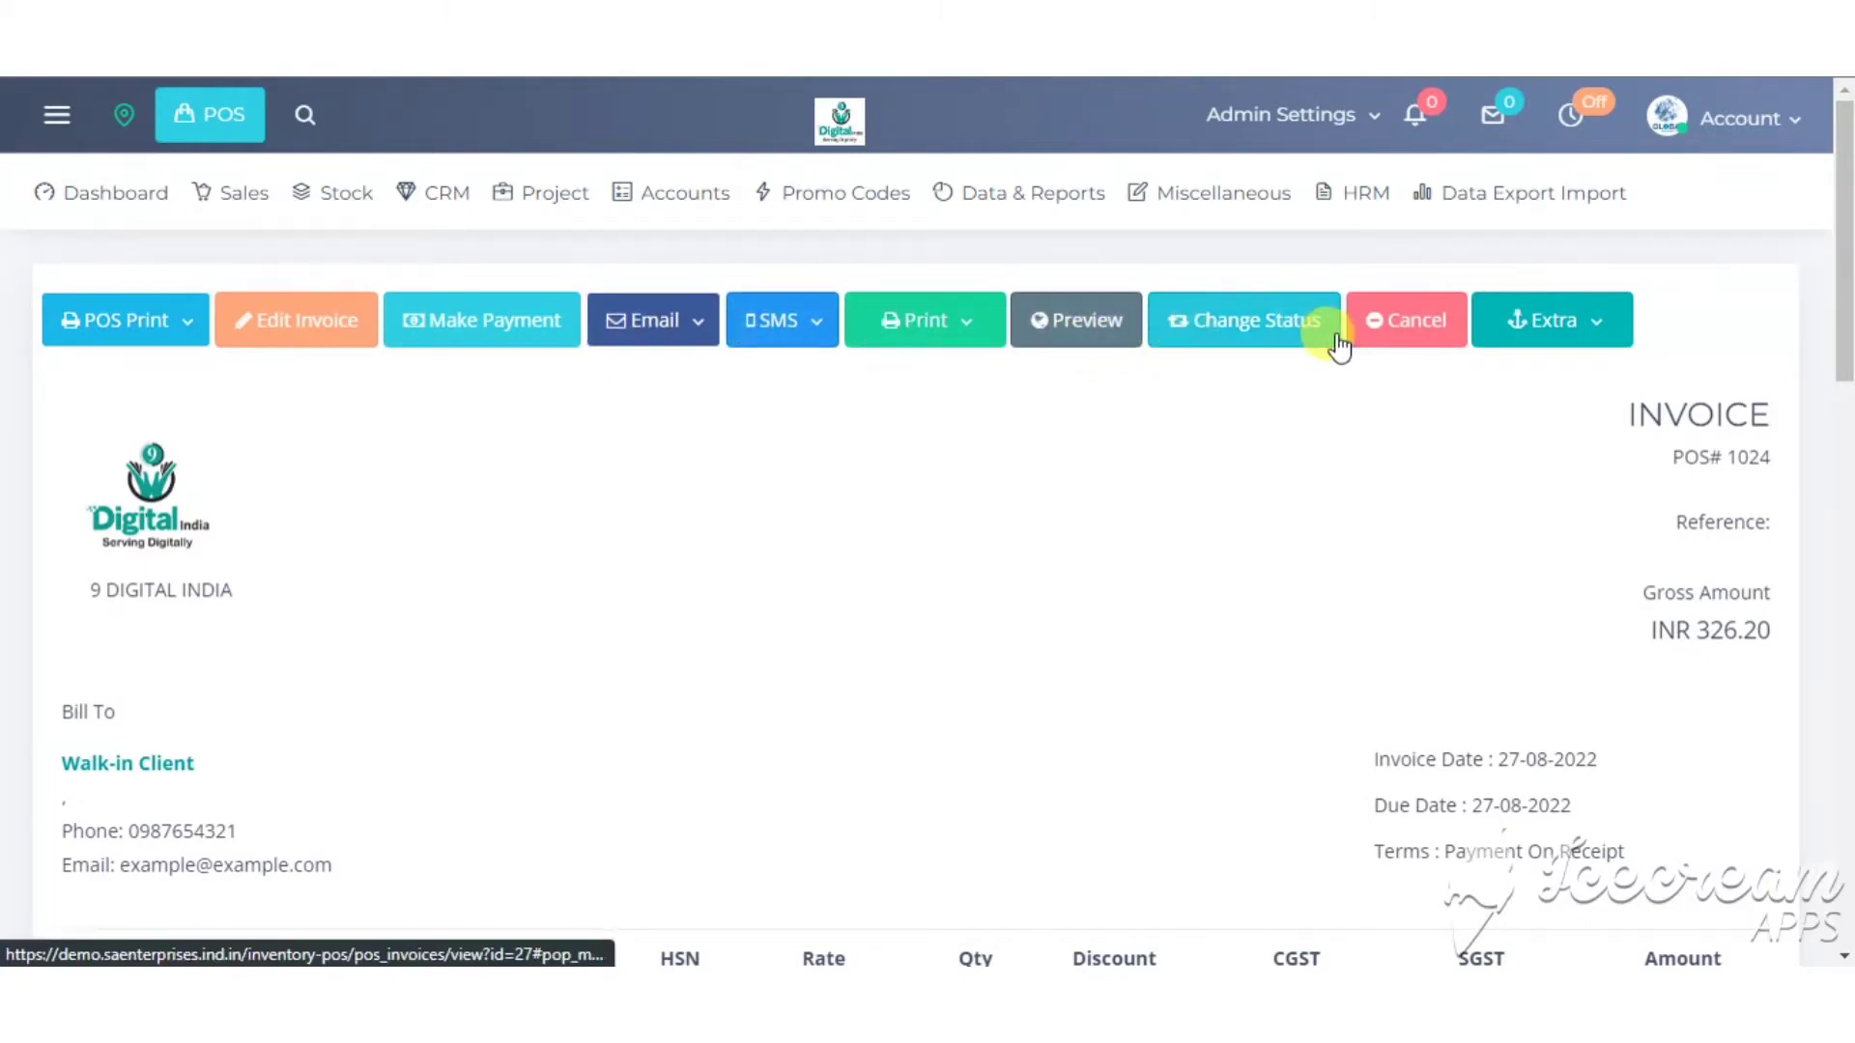
{"action": "left_click", "coordinate": [1545, 345]}
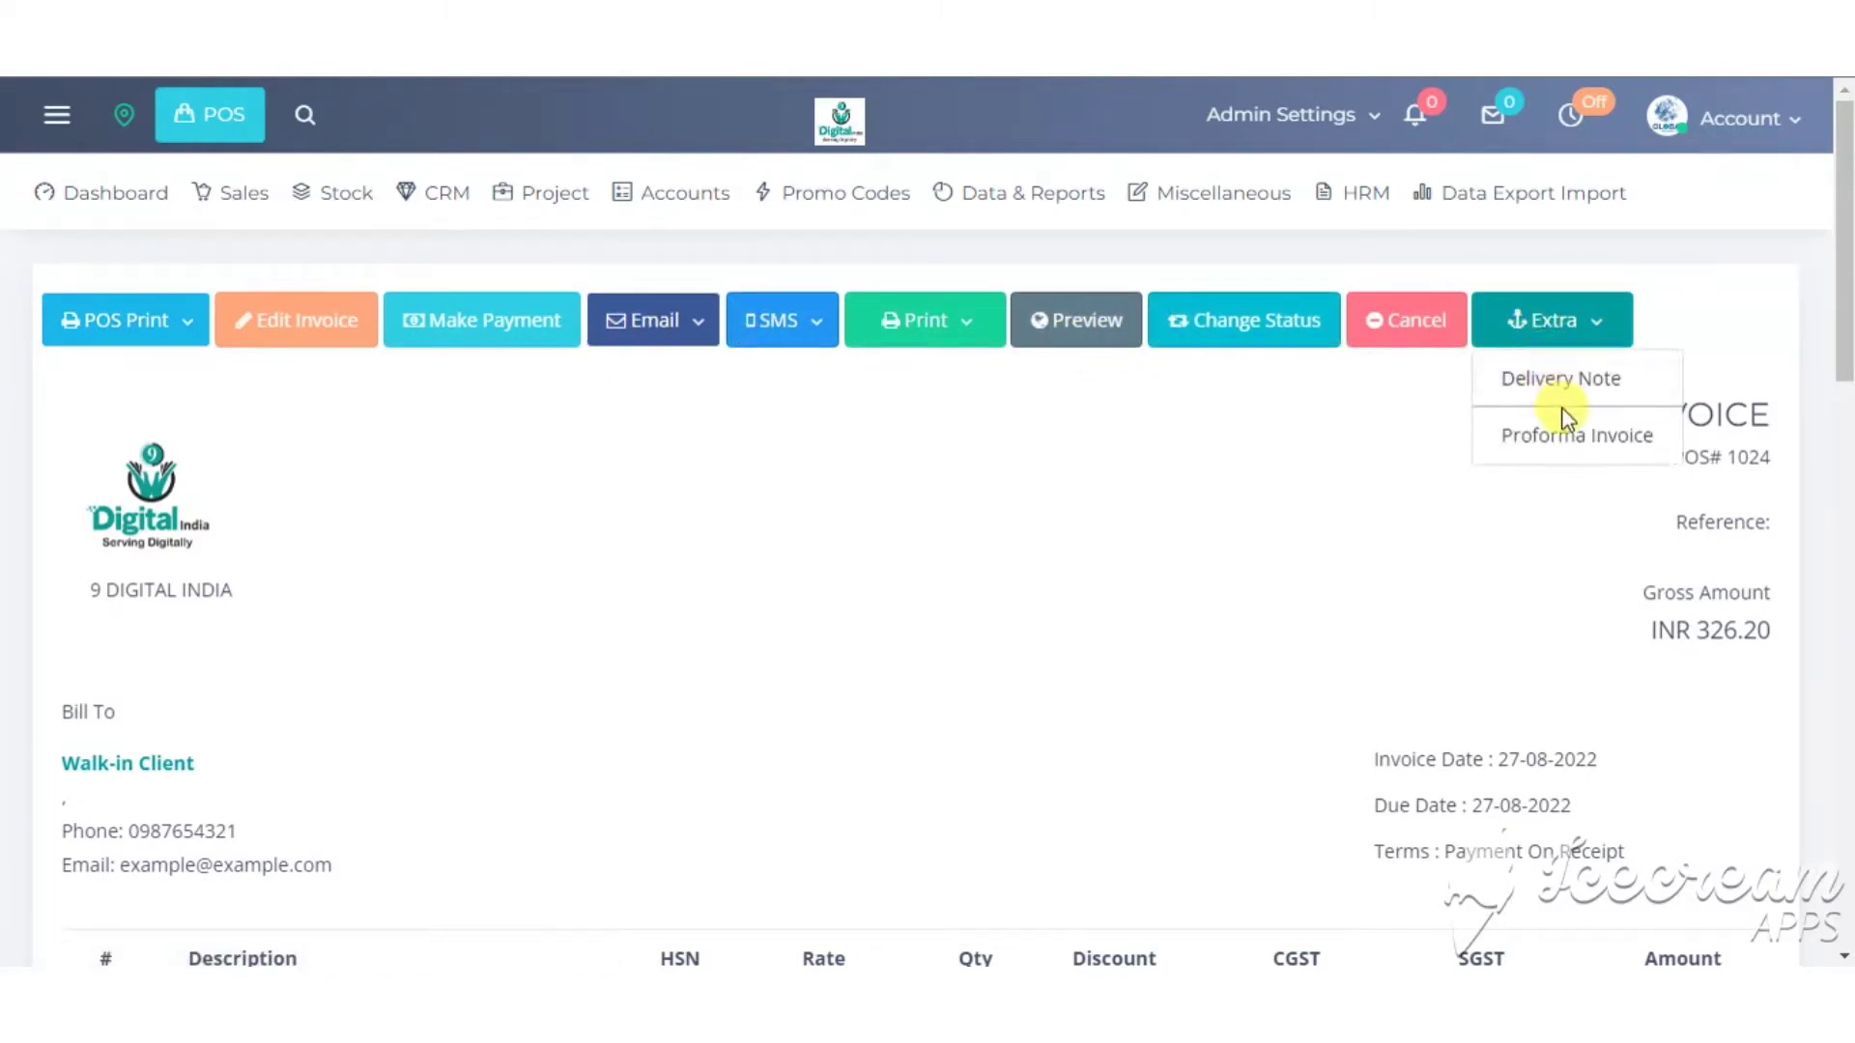
- View the print and email options available for the new POS invoice
{"action": "left_click", "coordinate": [981, 329]}
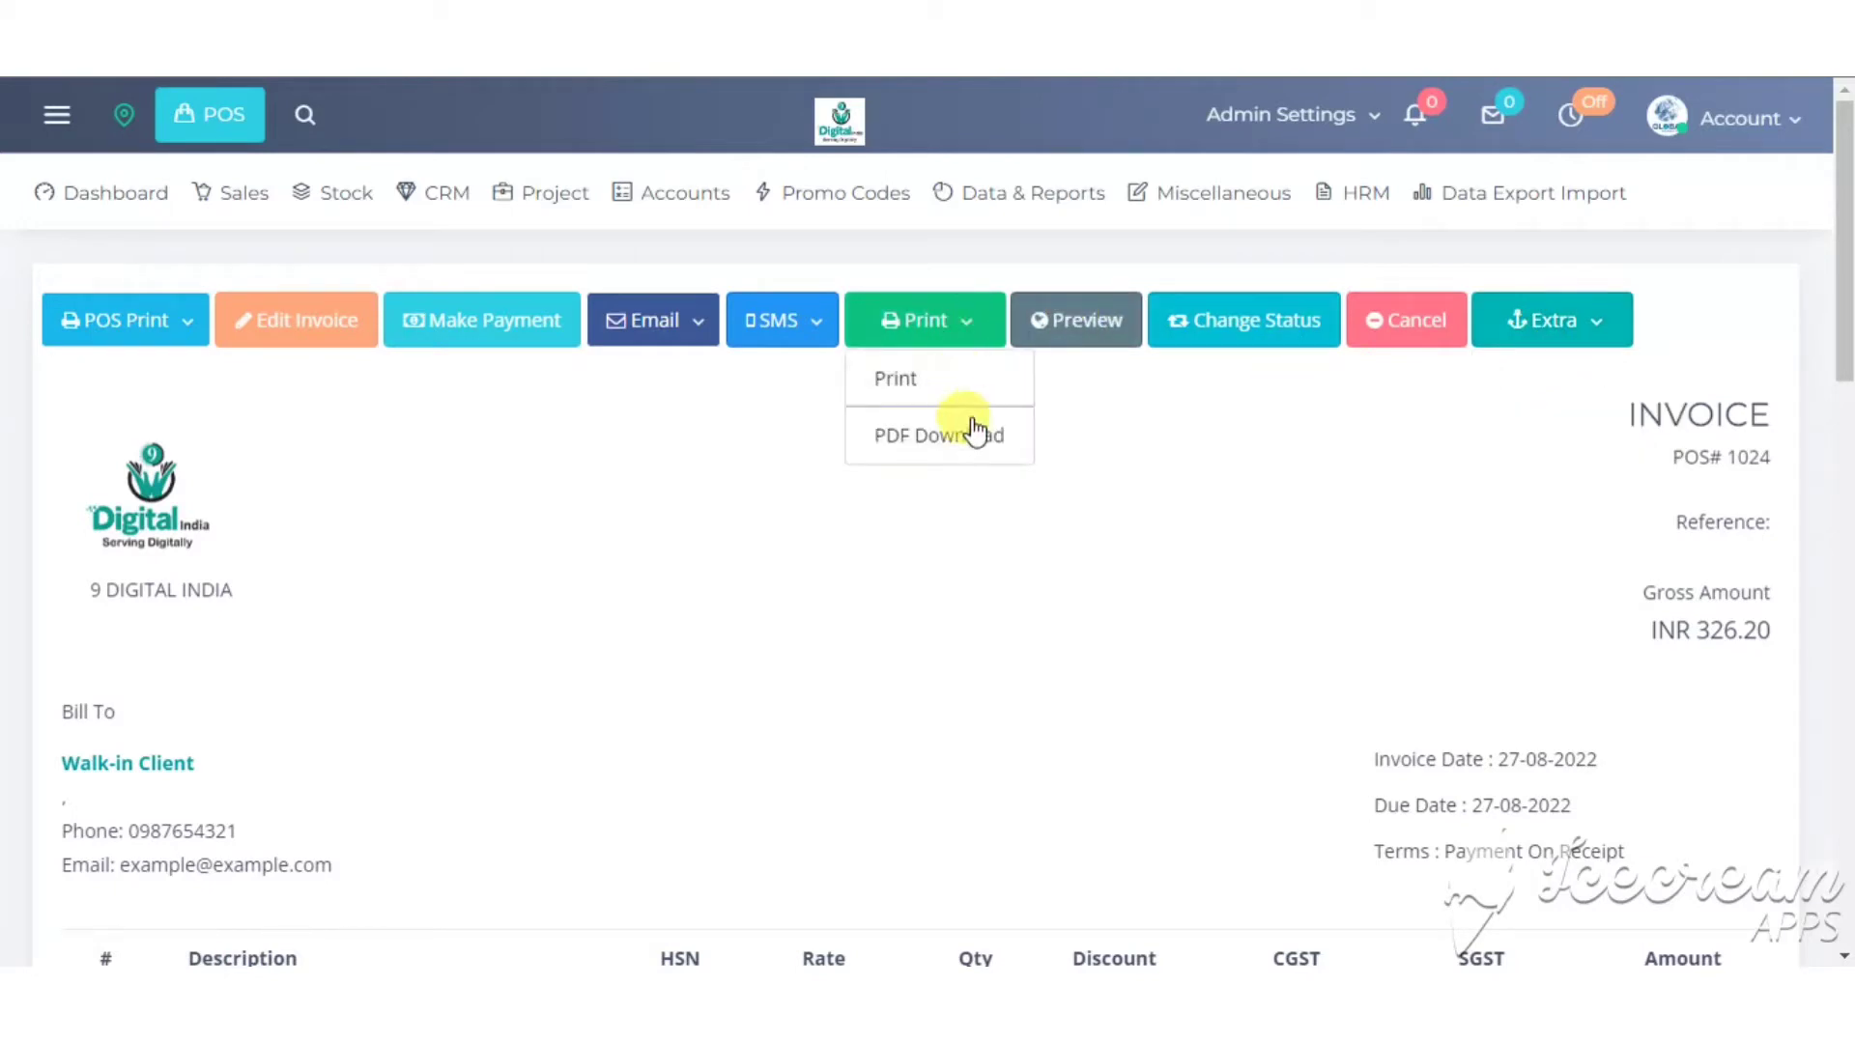
{"action": "left_click", "coordinate": [663, 327]}
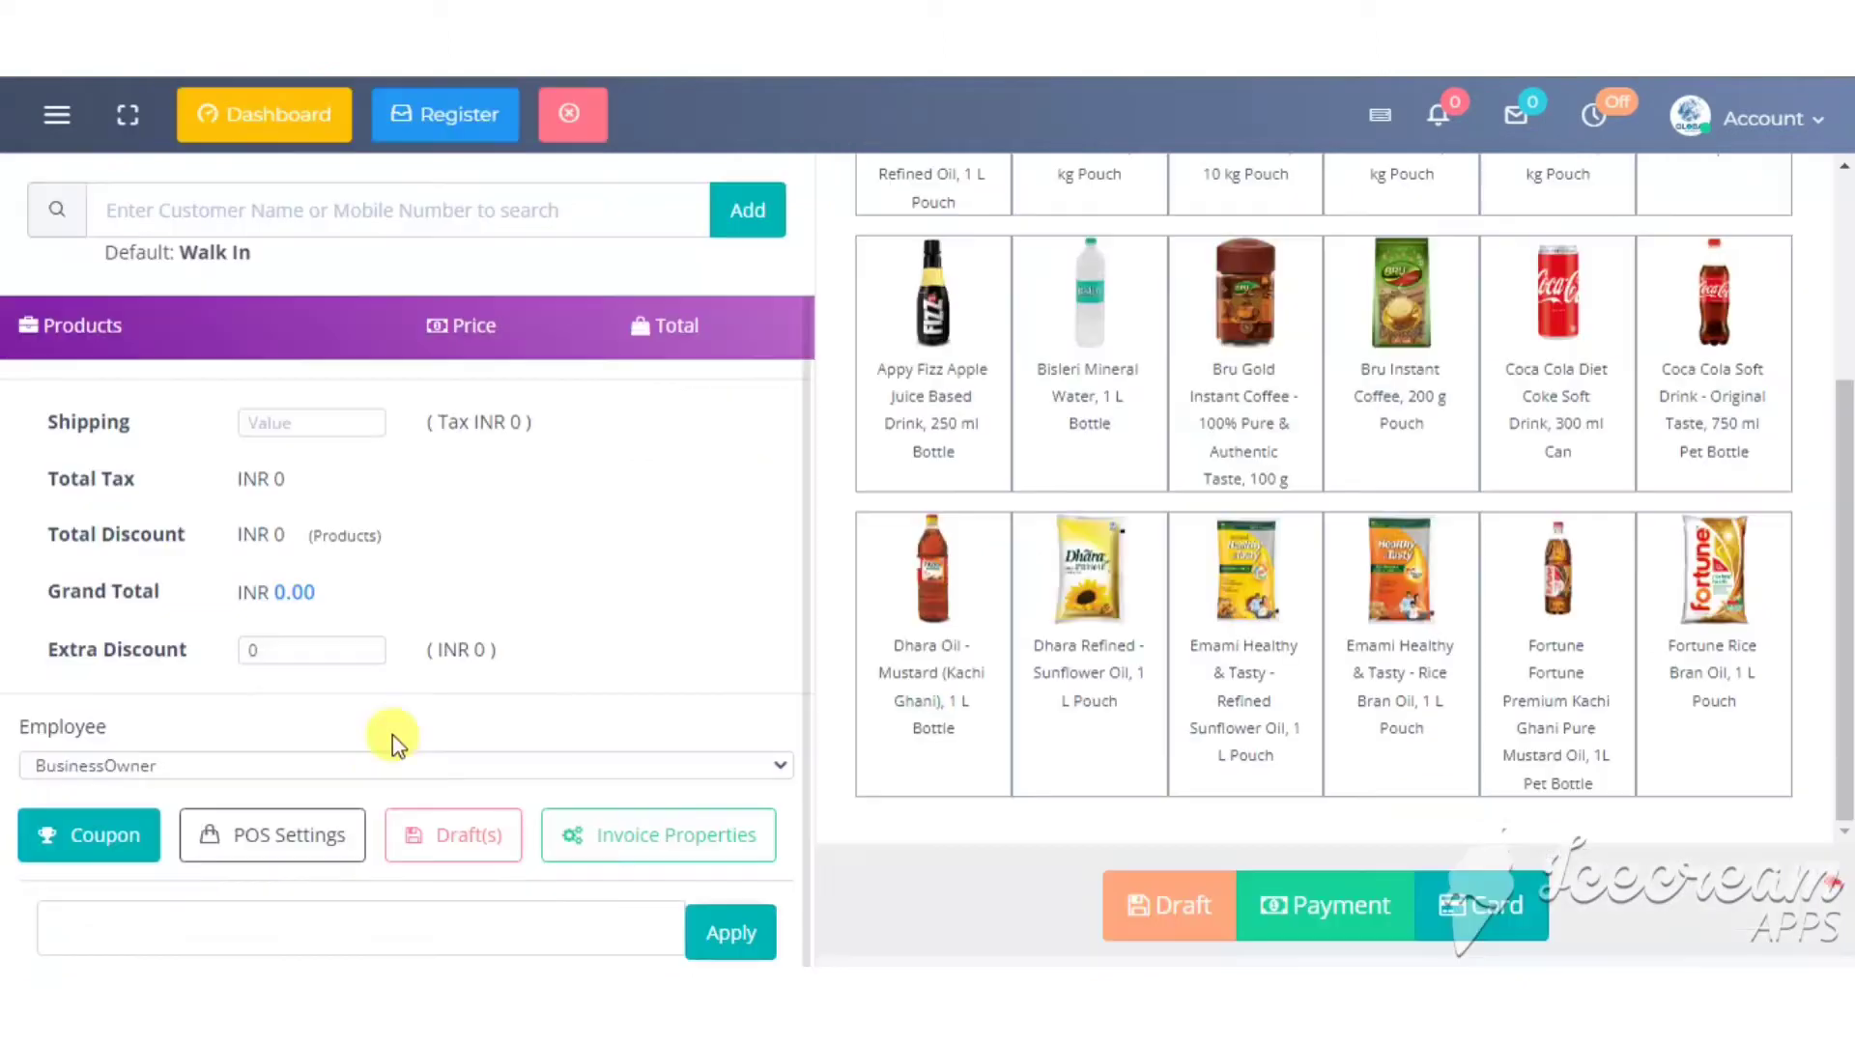
- On the new POS bill, examine the employee selection and the coupon code field
{"action": "left_click_drag", "start_coordinate": [799, 650], "coordinate": [194, 737]}
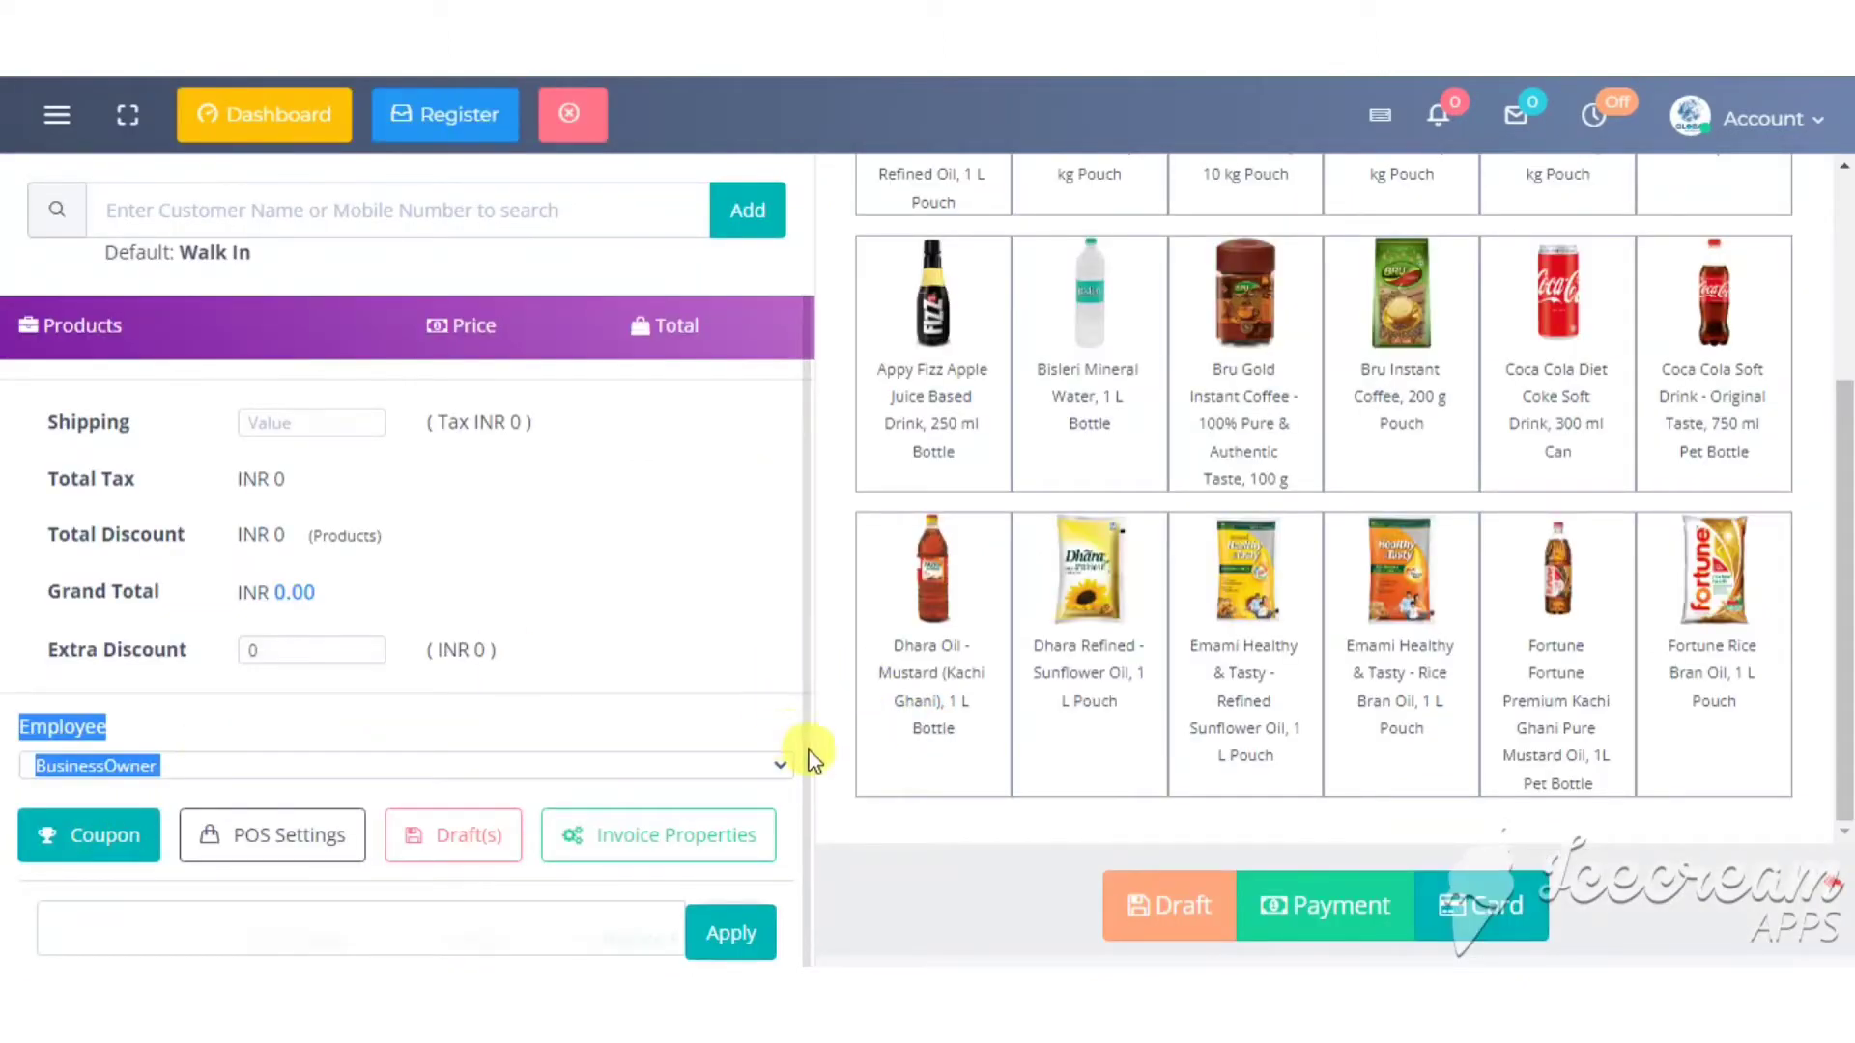
{"action": "scroll", "coordinate": [803, 802], "scroll_direction": "down", "scroll_amount": 1}
{"action": "left_click", "coordinate": [411, 908]}
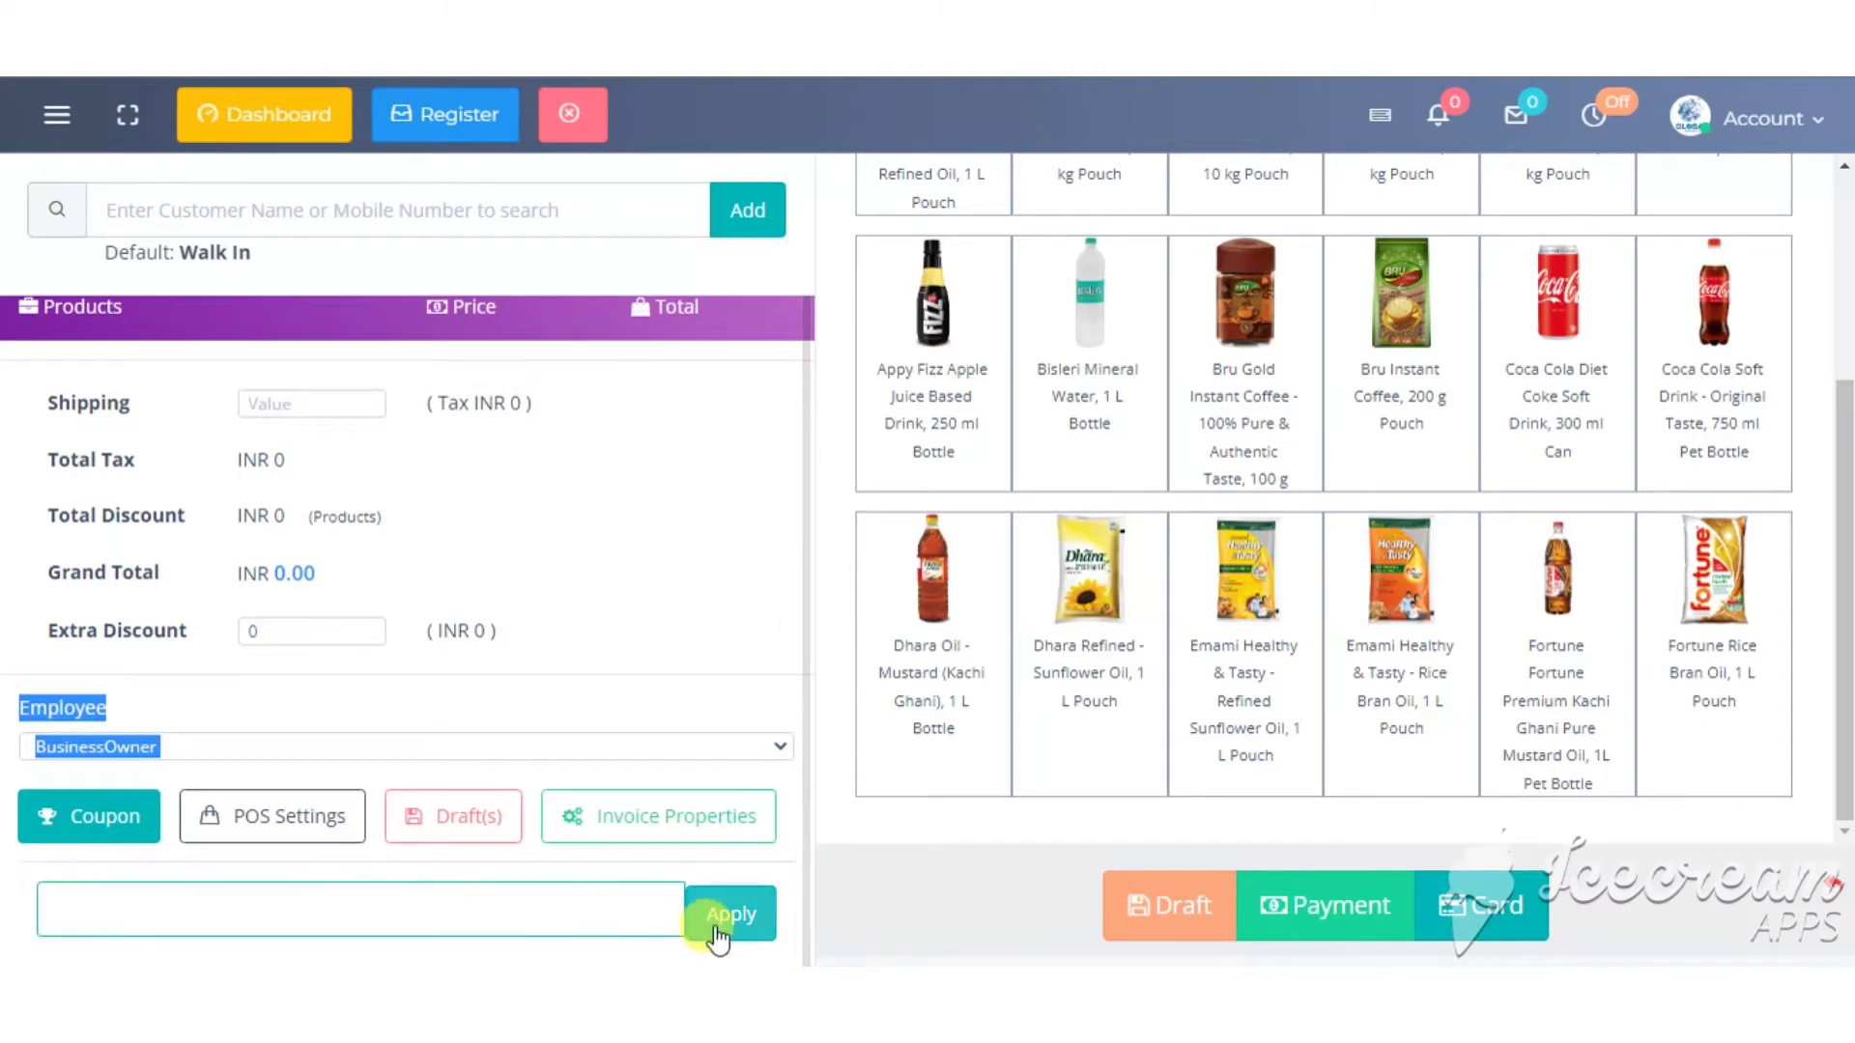
- Examine the POS Settings of the bill, checking the available warehouse, tax and discount choices
{"action": "left_click", "coordinate": [300, 817]}
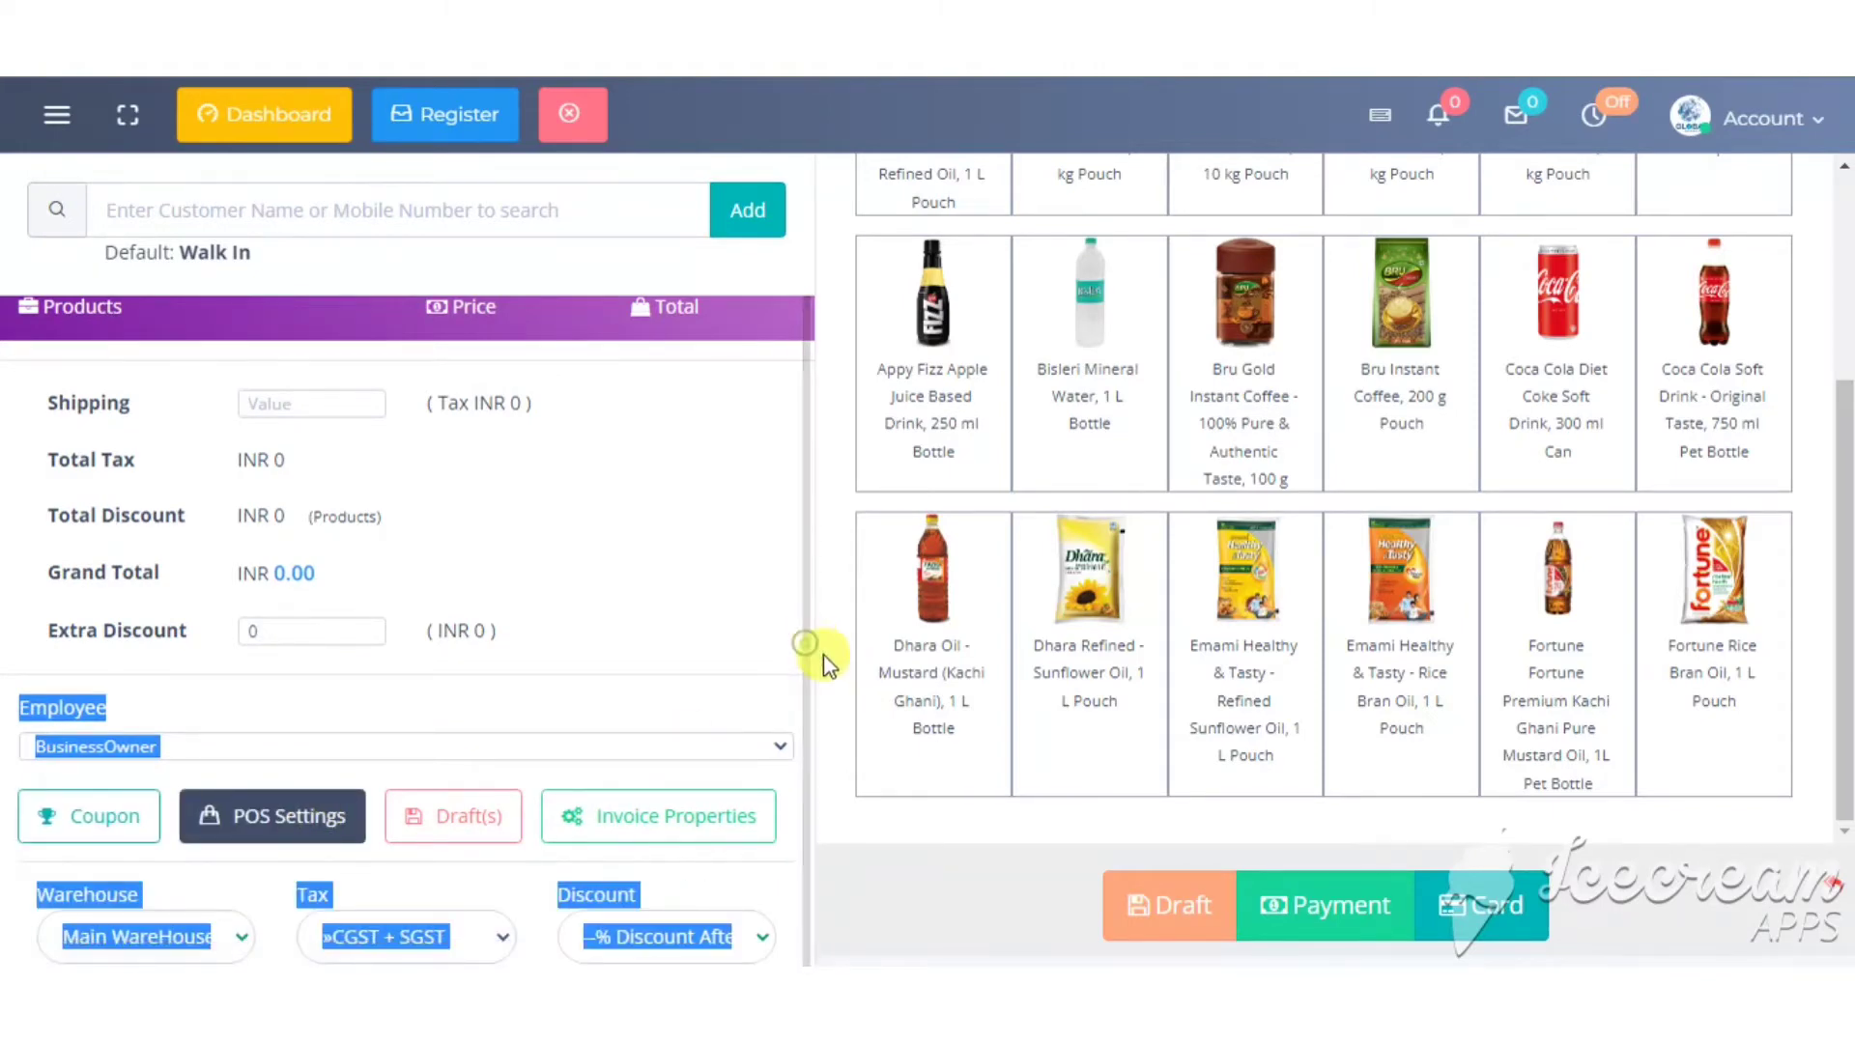
{"action": "left_click", "coordinate": [676, 704]}
{"action": "scroll", "coordinate": [808, 686], "scroll_direction": "down", "scroll_amount": 1}
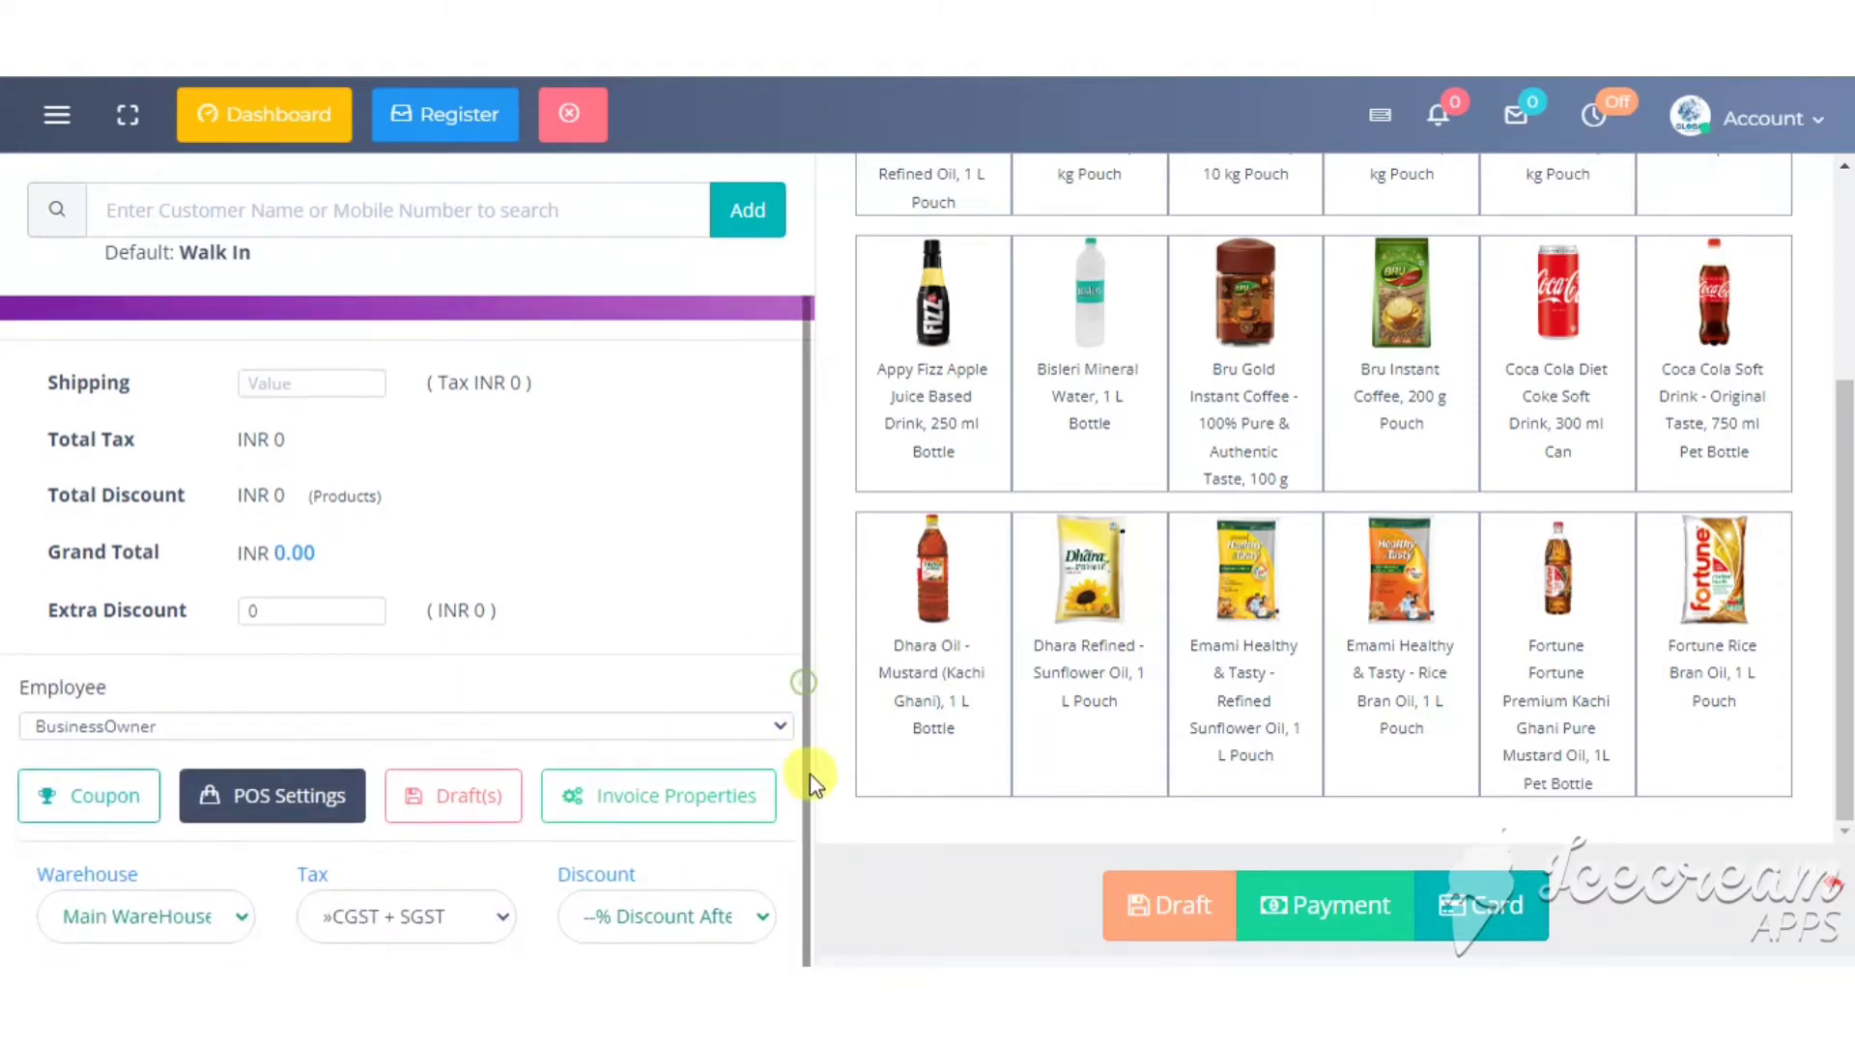
{"action": "left_click", "coordinate": [154, 916]}
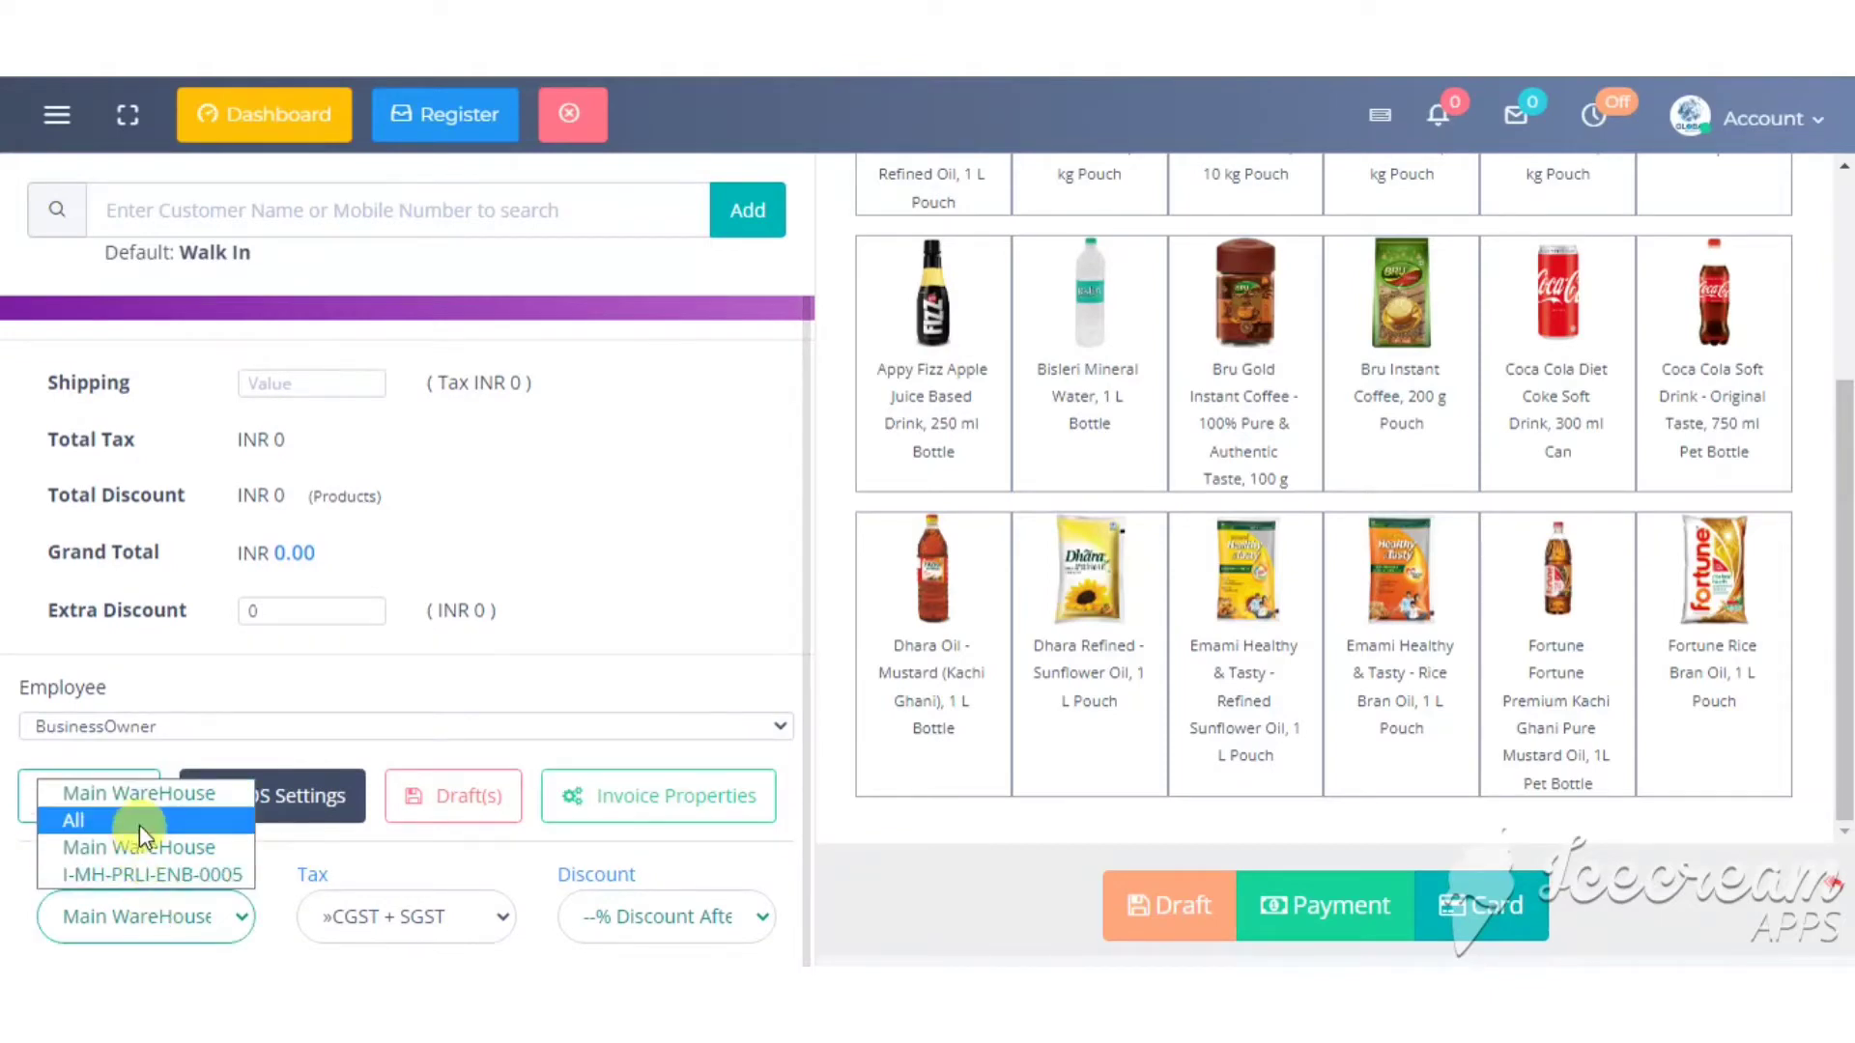
{"action": "left_click", "coordinate": [366, 914]}
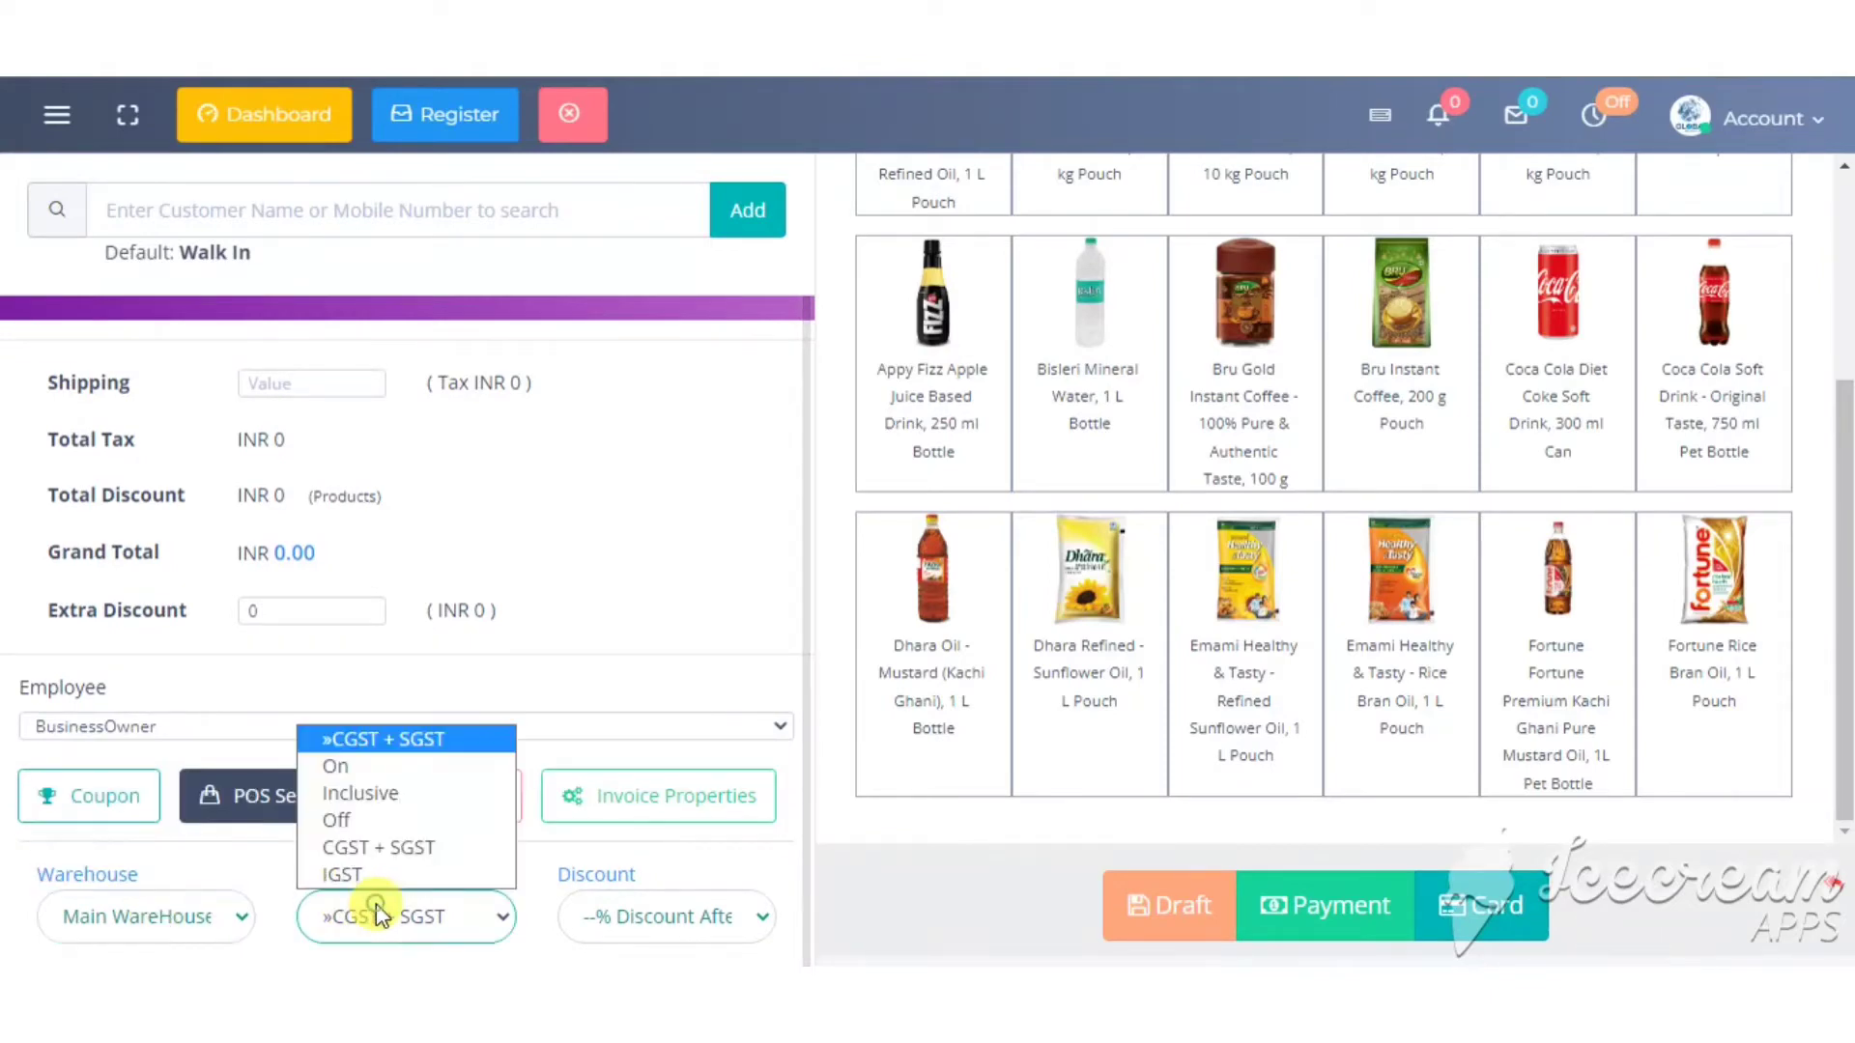
{"action": "left_click", "coordinate": [684, 923]}
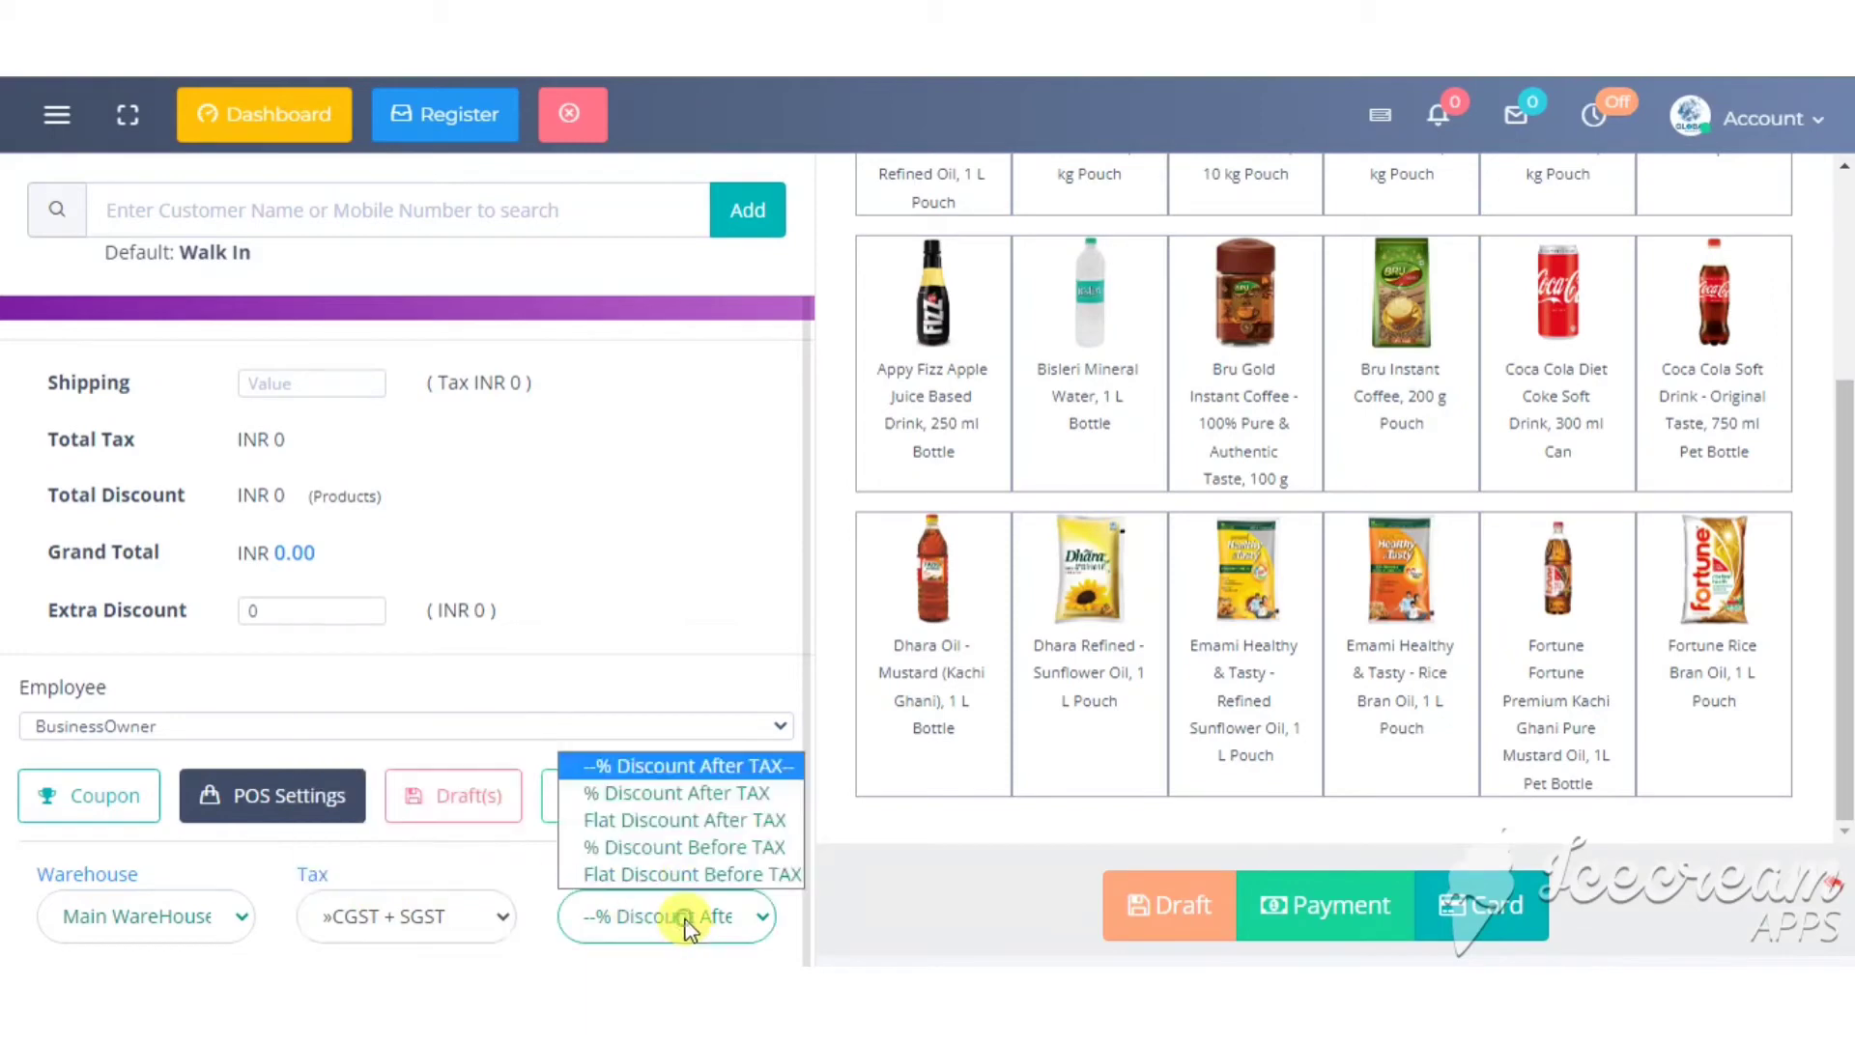
{"action": "left_click", "coordinate": [815, 704]}
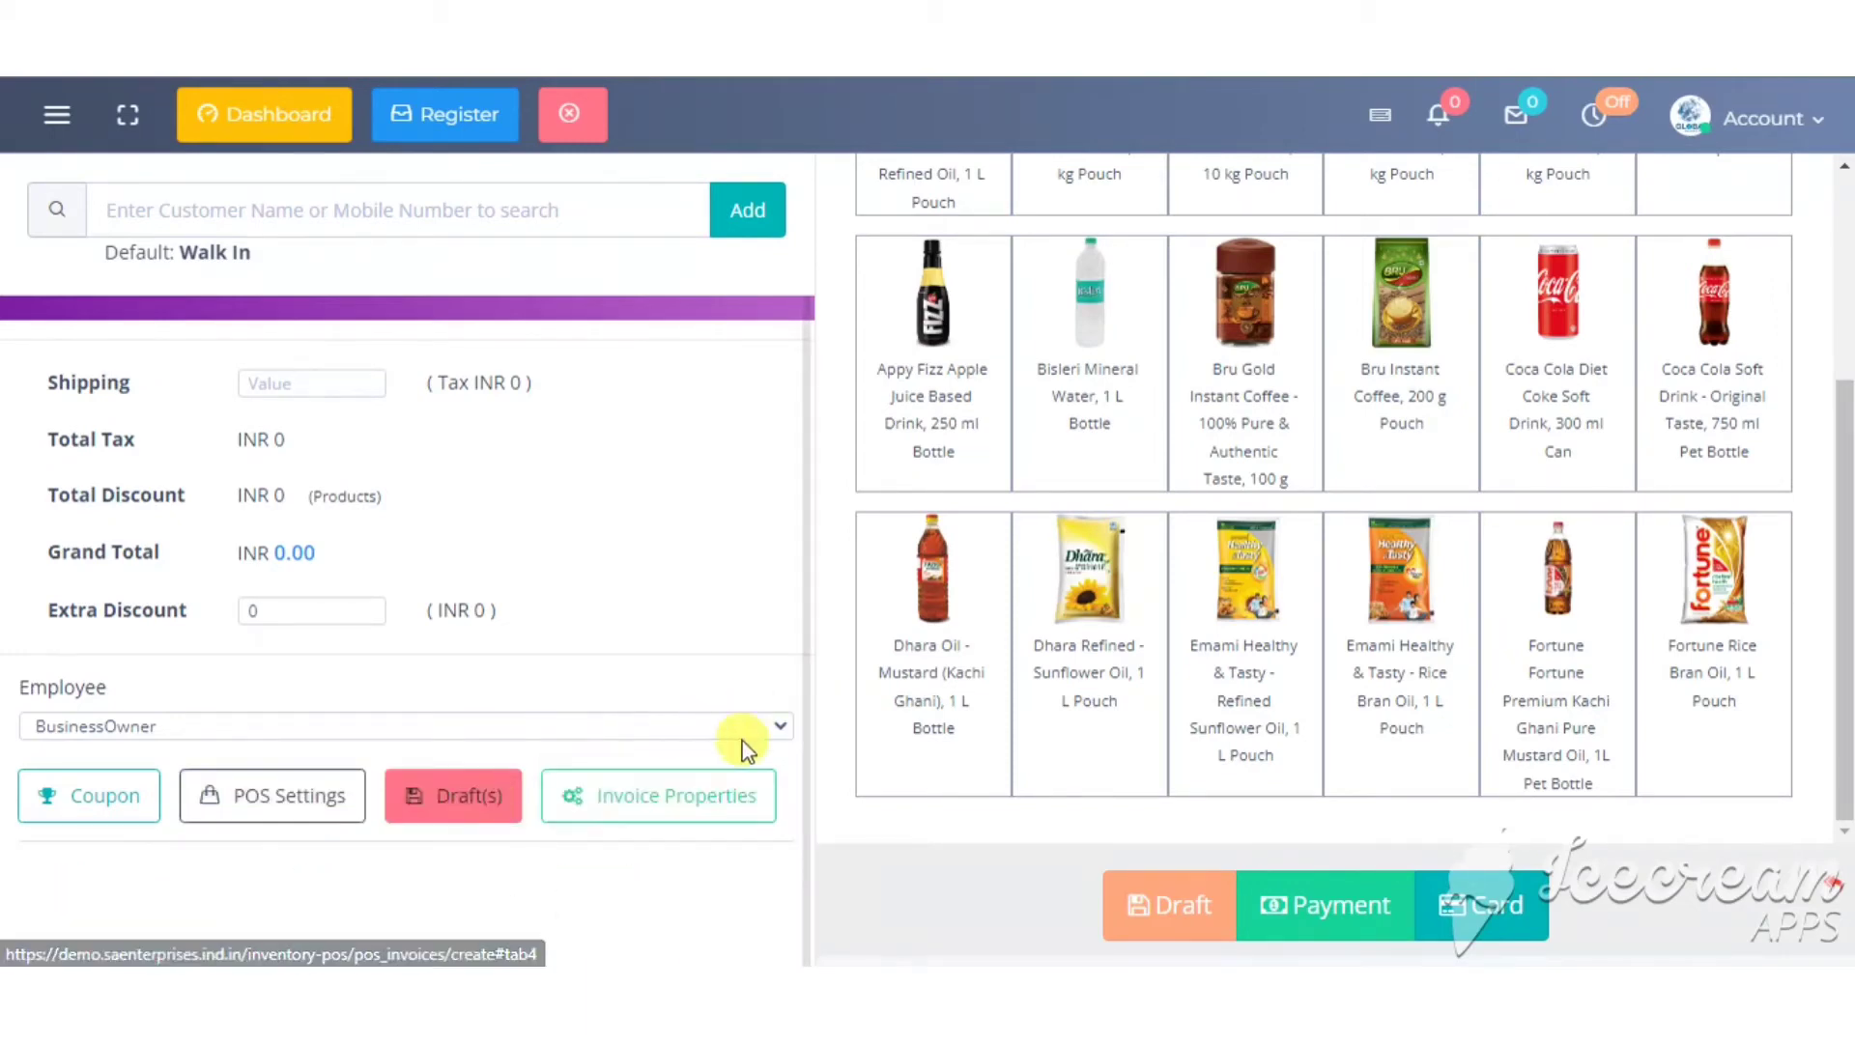
- Examine the bill's Invoice Properties, including the payment terms, invoice number and invoice date calendar
{"action": "left_click", "coordinate": [646, 796]}
{"action": "scroll", "coordinate": [808, 751], "scroll_direction": "down", "scroll_amount": 2}
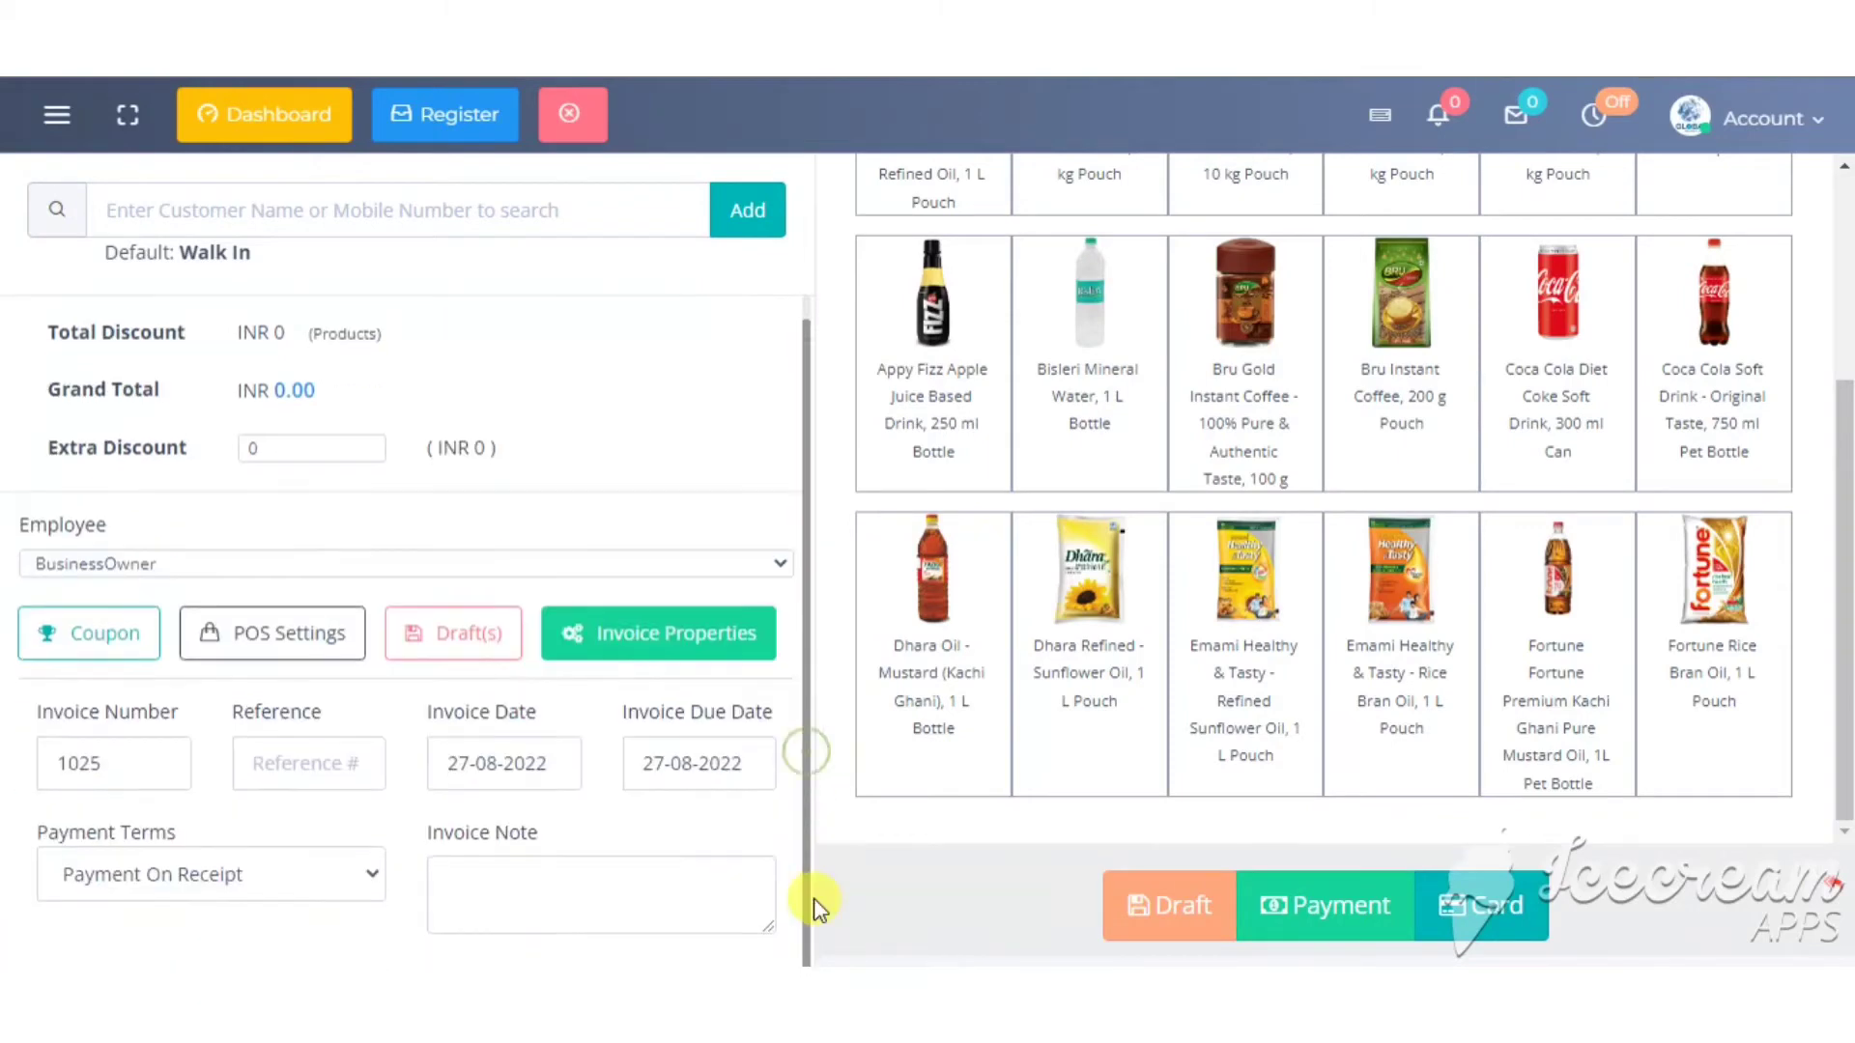
{"action": "left_click", "coordinate": [290, 877]}
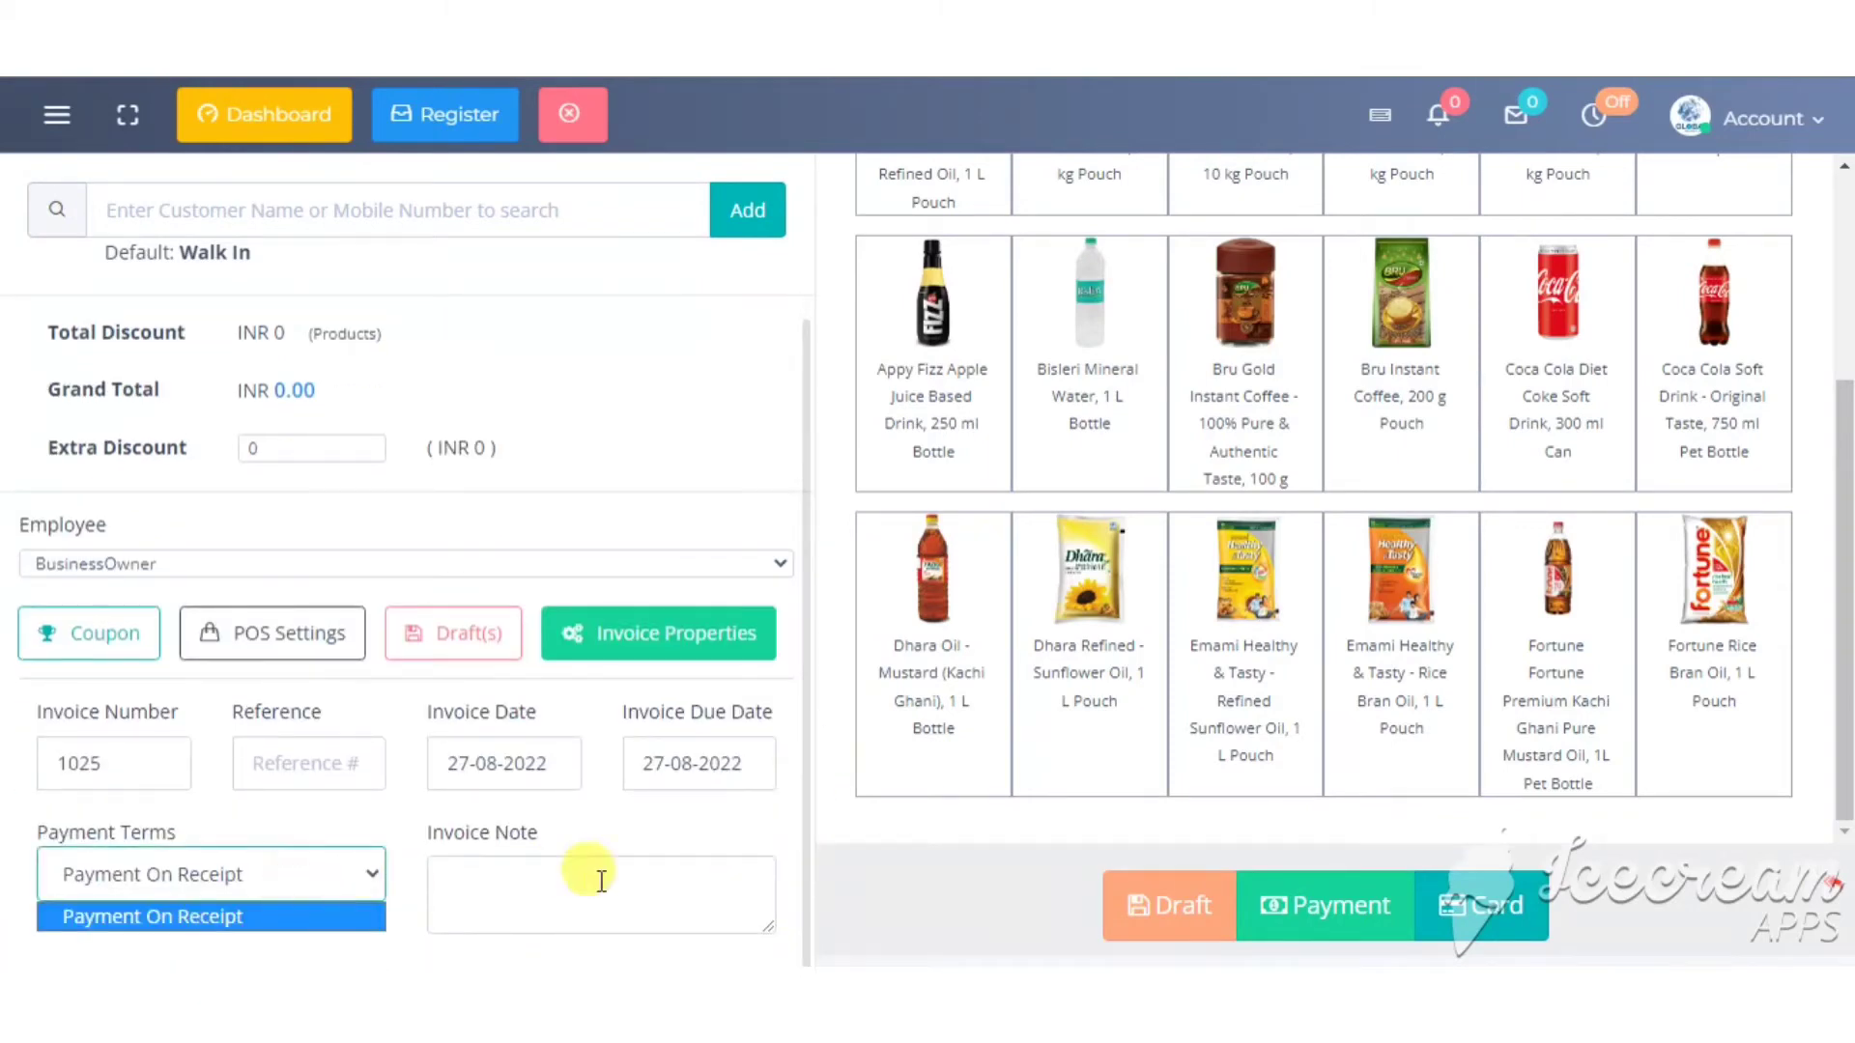
{"action": "left_click", "coordinate": [288, 806]}
{"action": "left_click", "coordinate": [148, 767]}
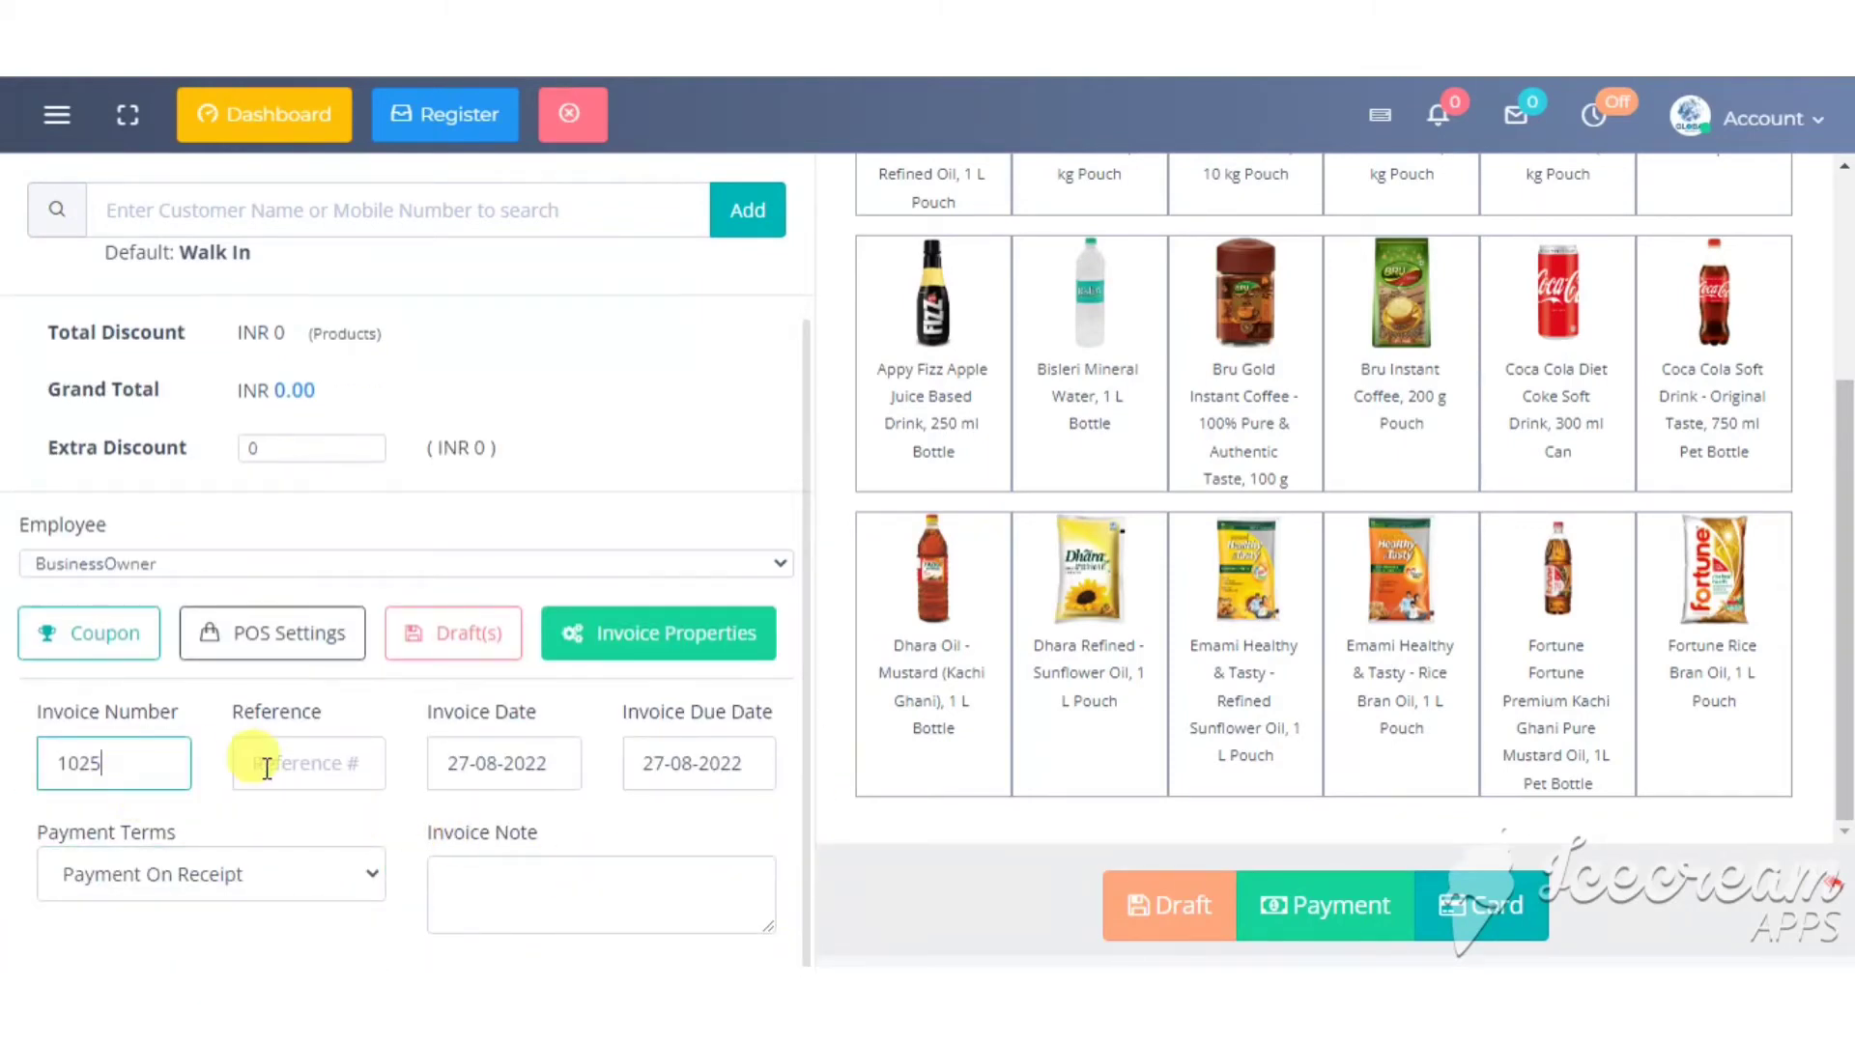
{"action": "left_click", "coordinate": [458, 768]}
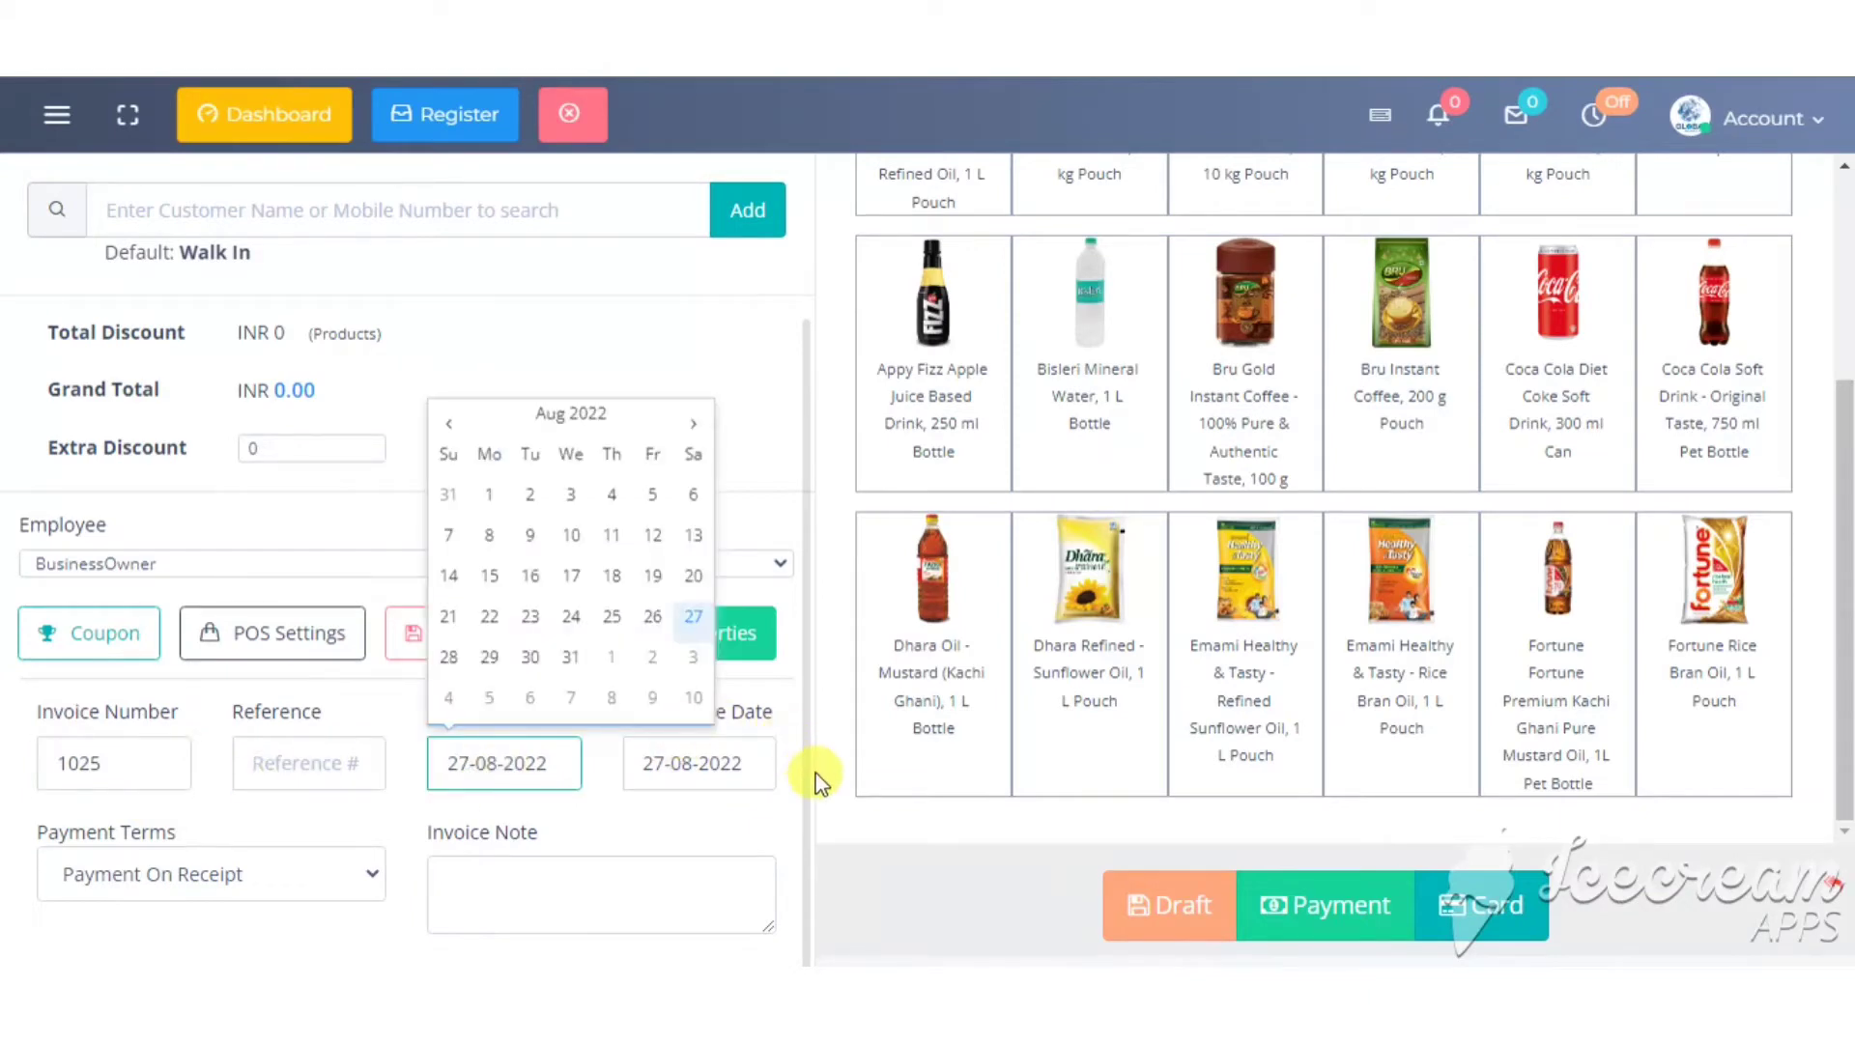
{"action": "left_click", "coordinate": [803, 421]}
{"action": "scroll", "coordinate": [802, 387], "scroll_direction": "up", "scroll_amount": 1}
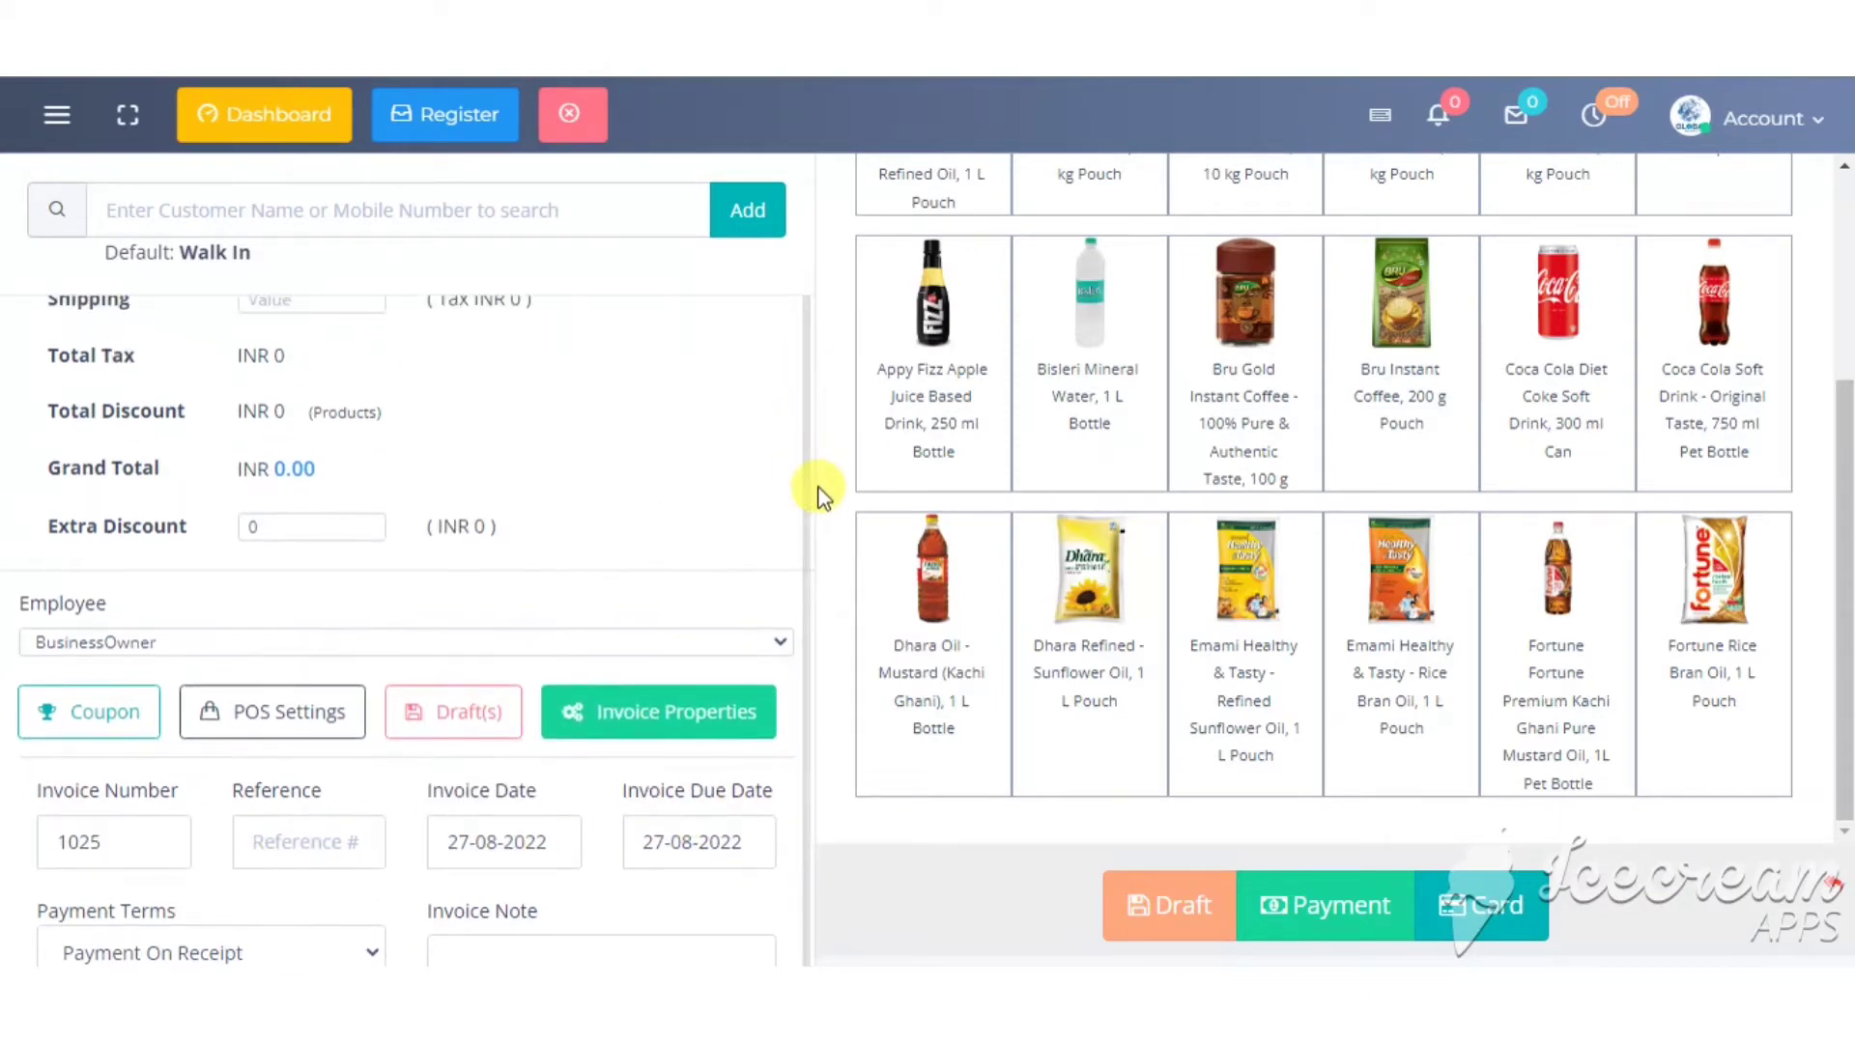
- Replace the Emami Healthy & Tasty Rice Bran Oil on the bill with Appy Fizz, Bru Gold Instant Coffee and Bisleri Mineral Water
{"action": "left_click_drag", "start_coordinate": [1843, 483], "coordinate": [1845, 275]}
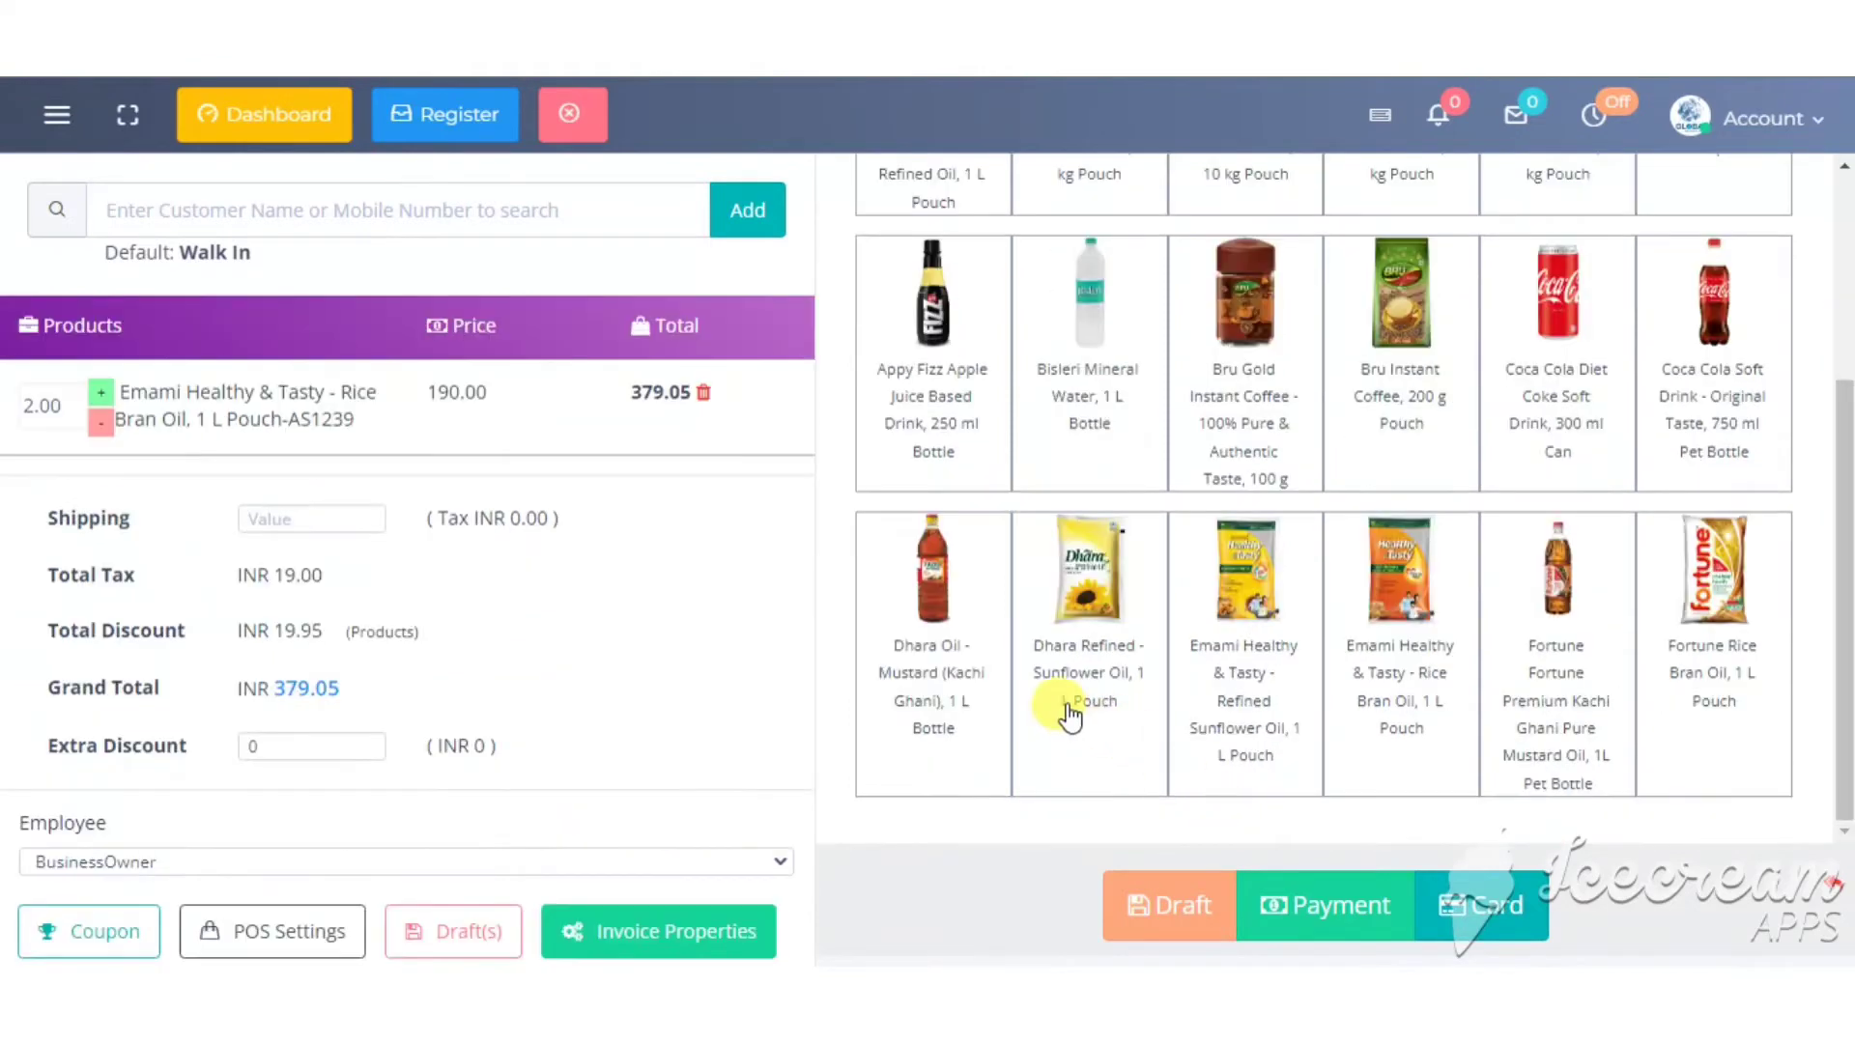
{"action": "left_click", "coordinate": [703, 392]}
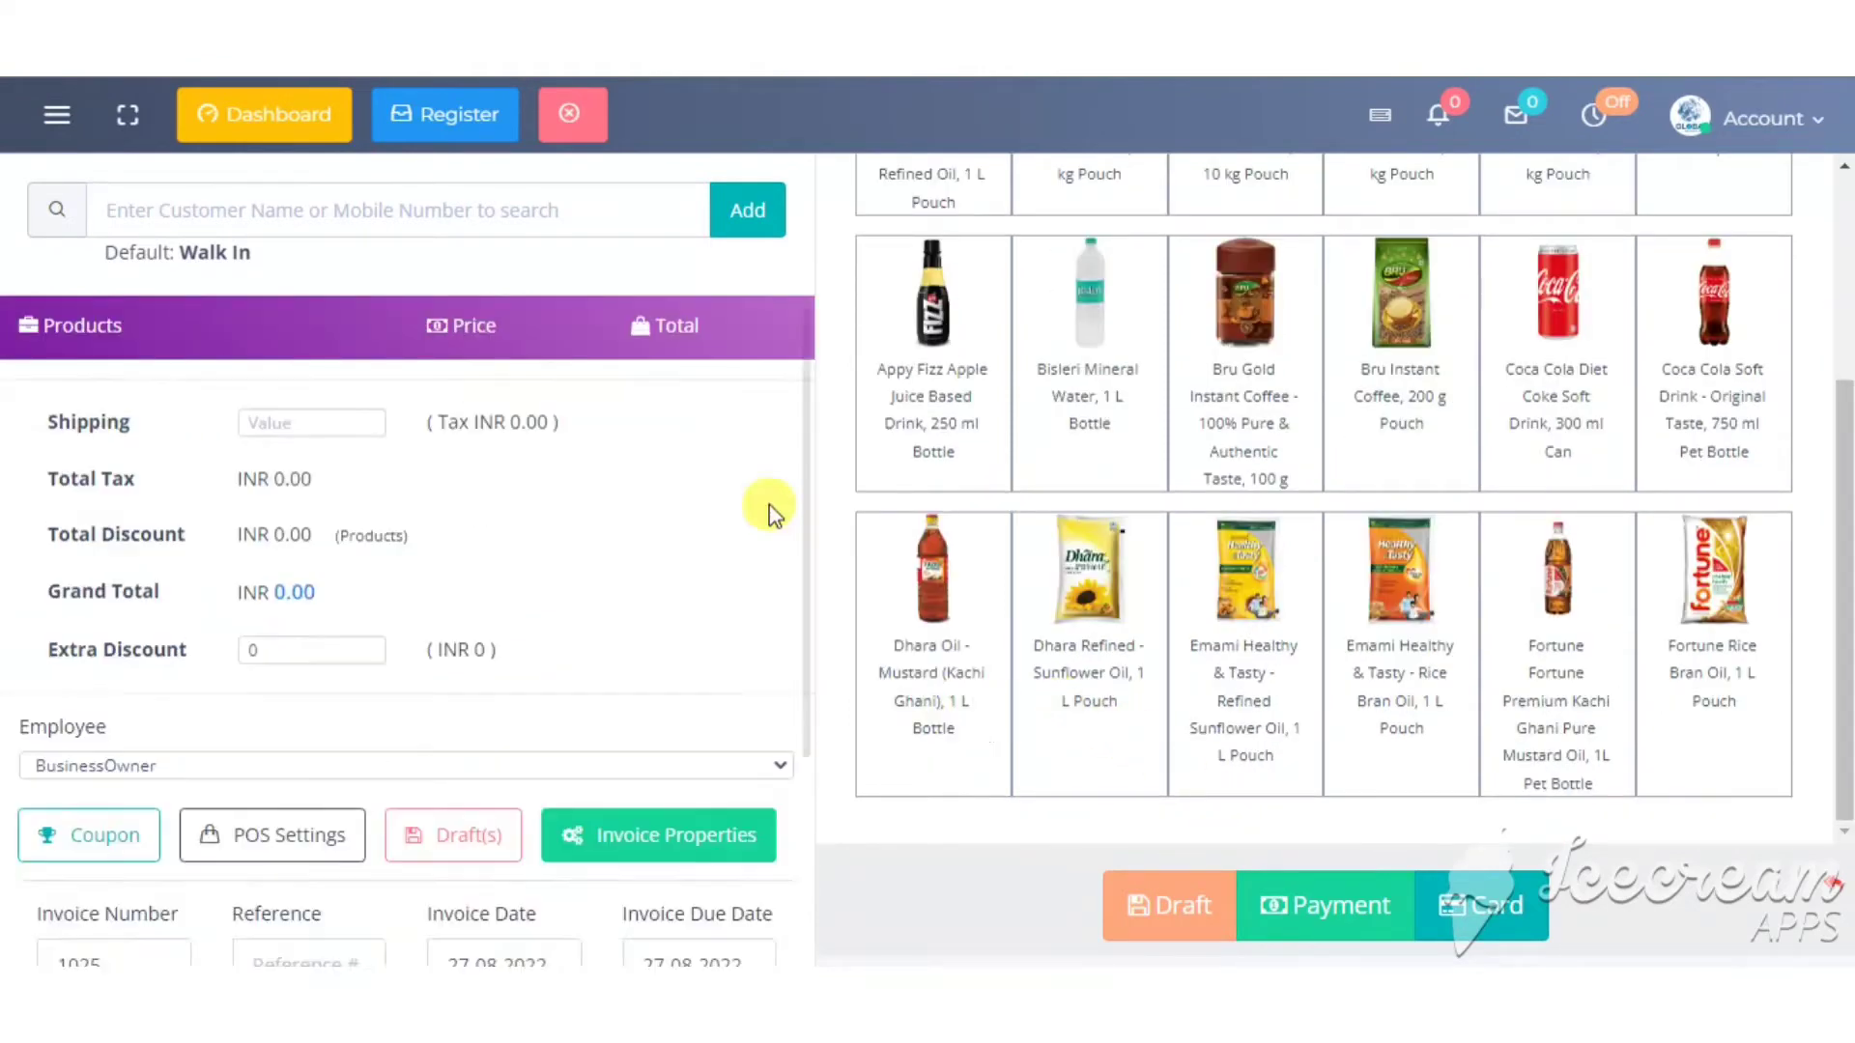
{"action": "left_click", "coordinate": [954, 320]}
{"action": "left_click", "coordinate": [1264, 340]}
{"action": "left_click", "coordinate": [1052, 333]}
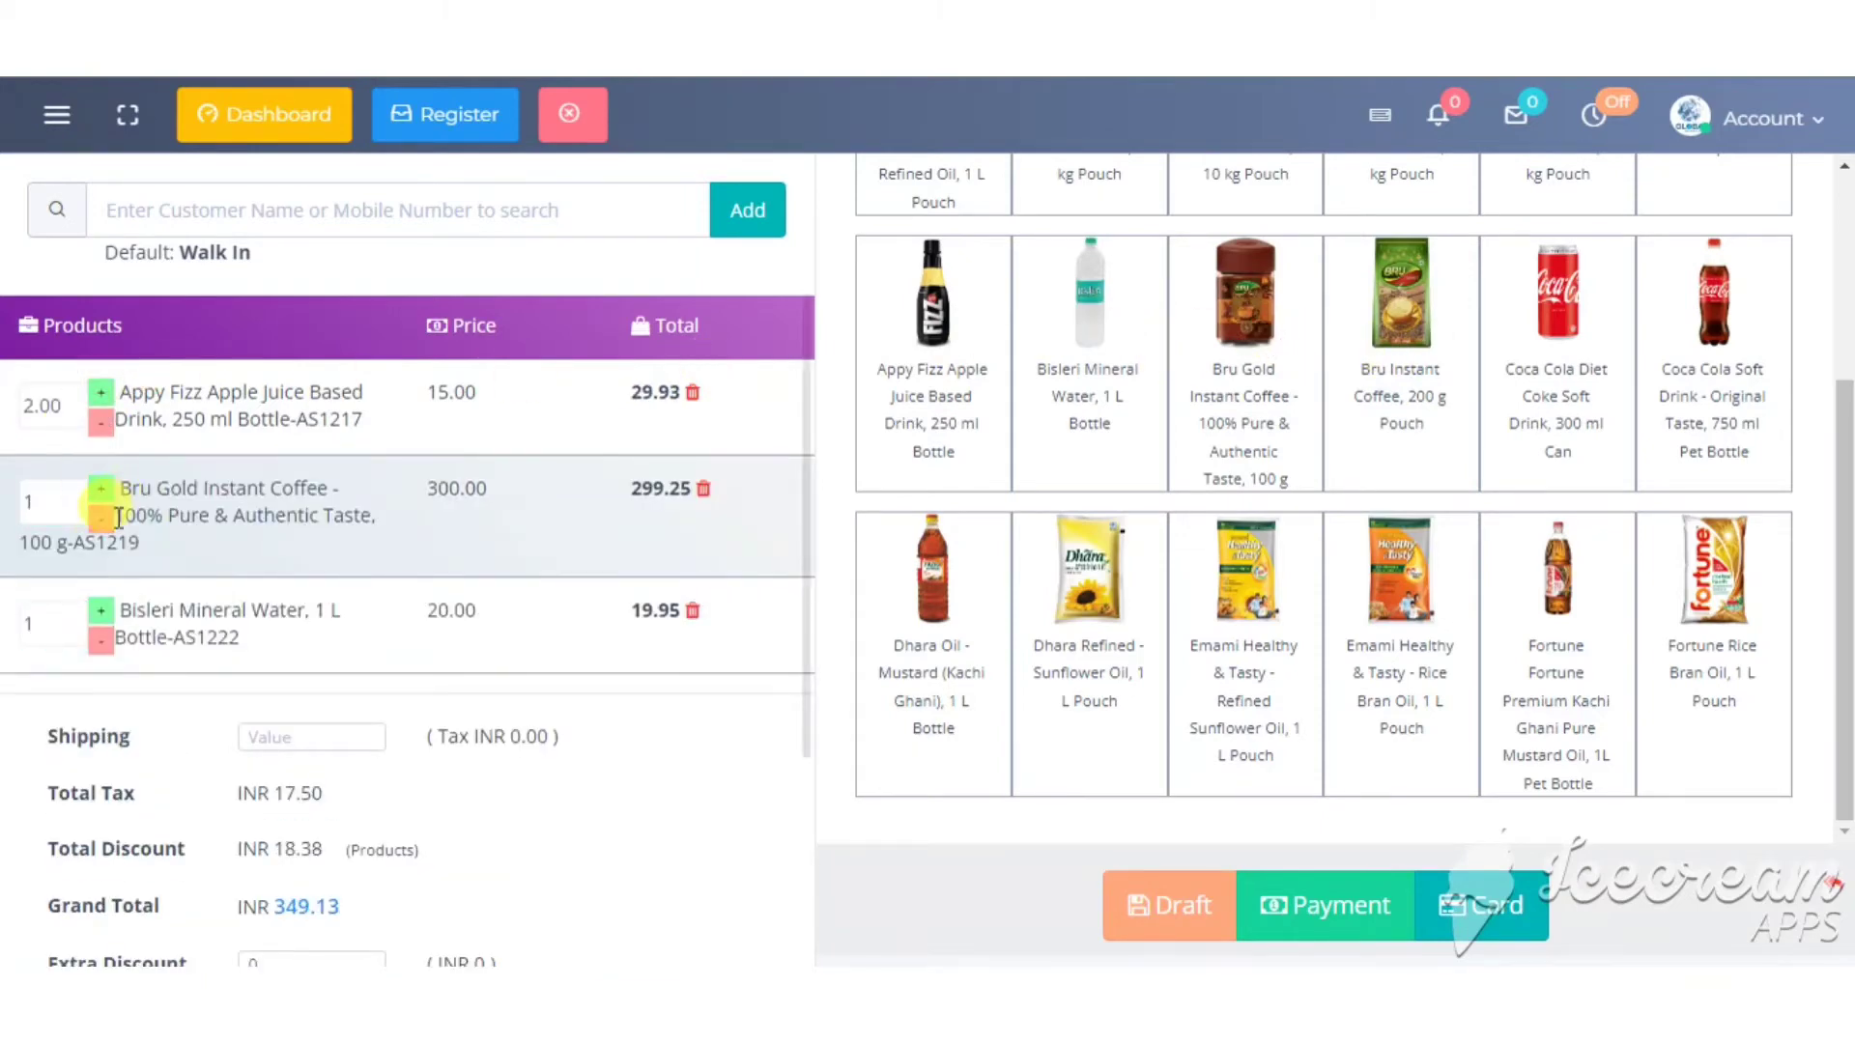
- Raise the Bru Gold Instant Coffee and Bisleri Mineral Water quantities to 2, and remove the Bisleri water from the bill
{"action": "left_click", "coordinate": [100, 491]}
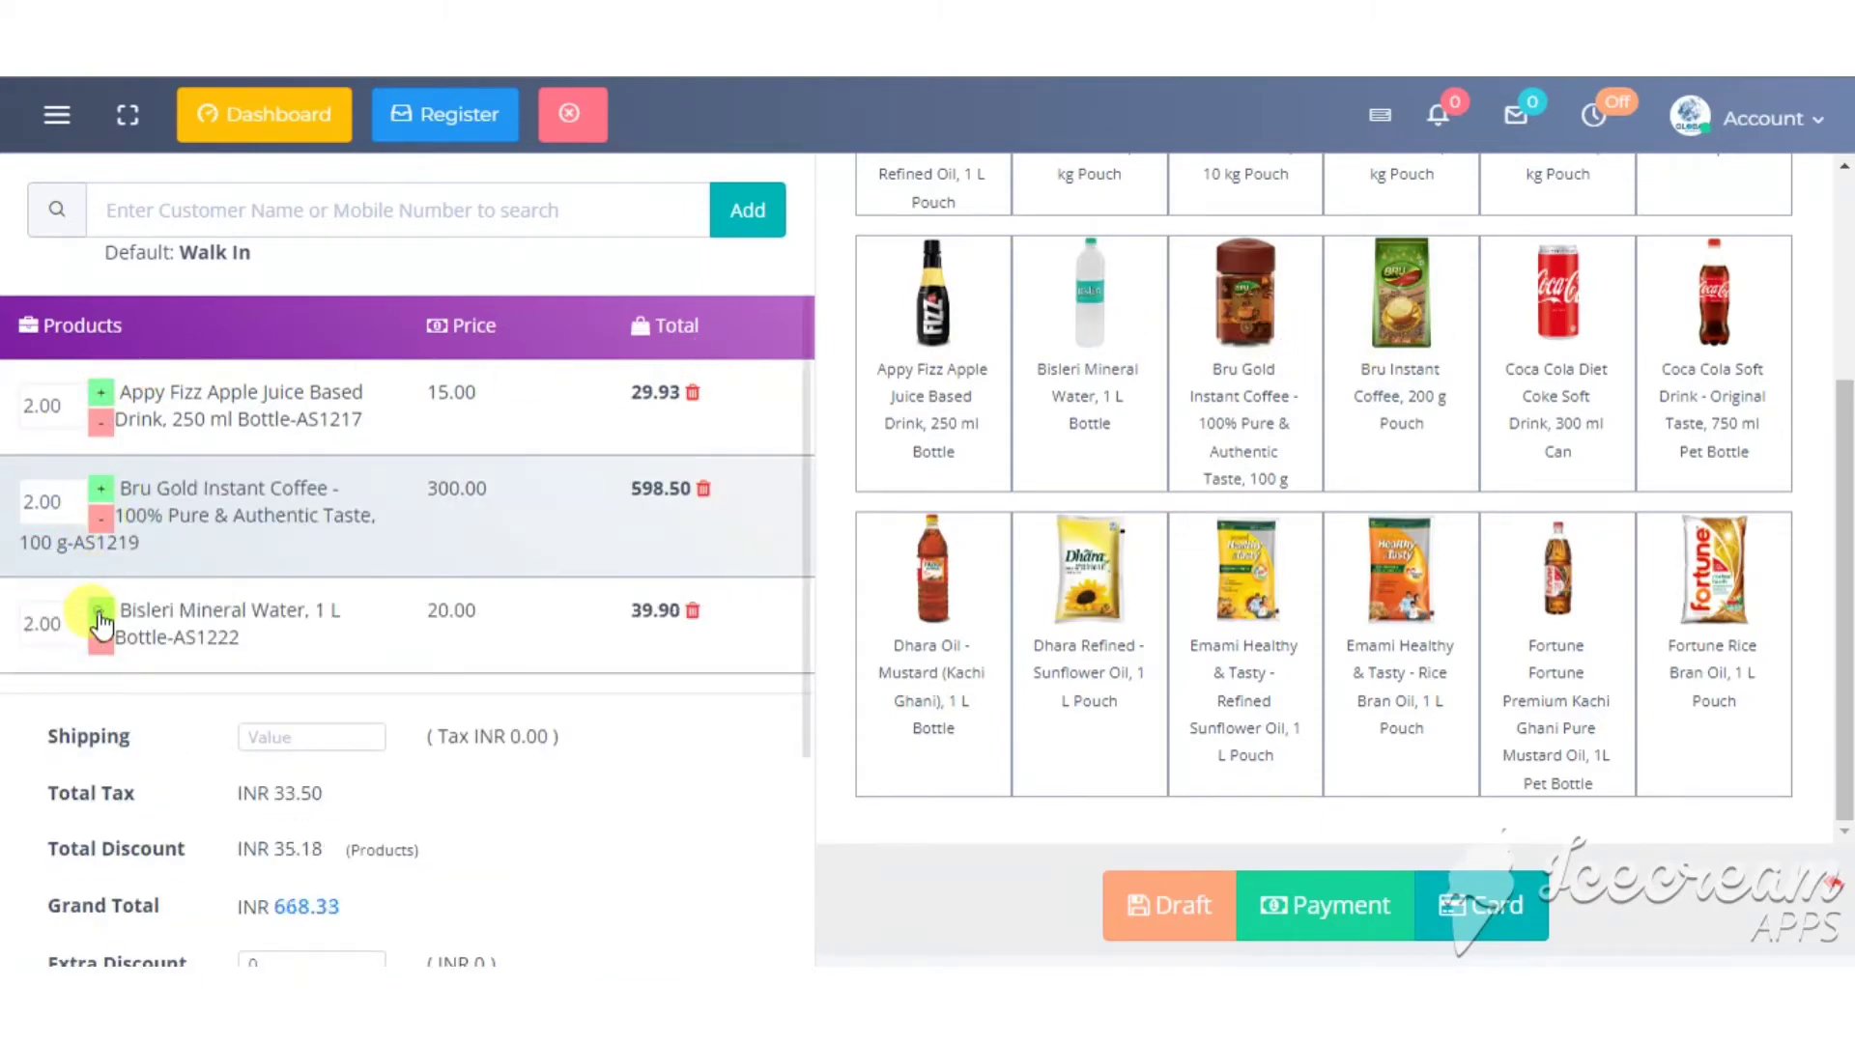
{"action": "left_click", "coordinate": [99, 611]}
{"action": "left_click", "coordinate": [691, 612]}
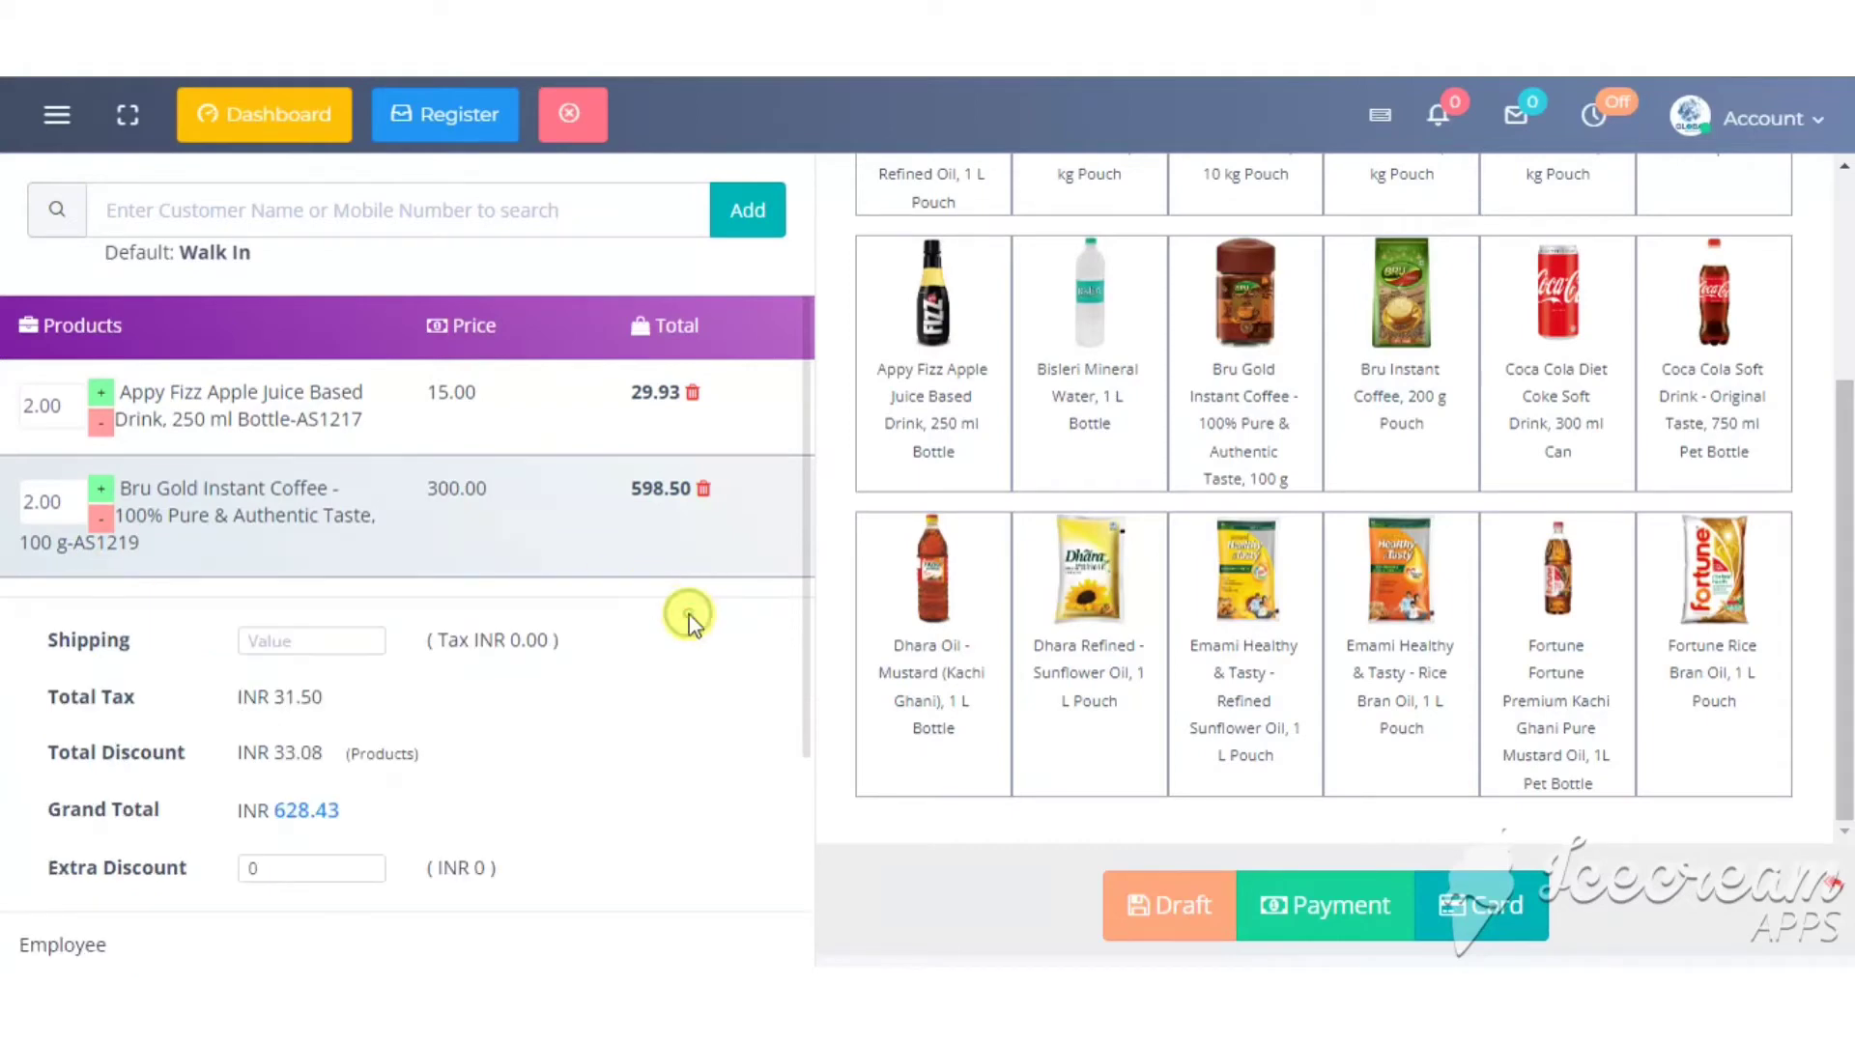
- Leave the POS bill for the dashboard and open the Currency page of the Localisation admin settings
{"action": "left_click", "coordinate": [275, 130]}
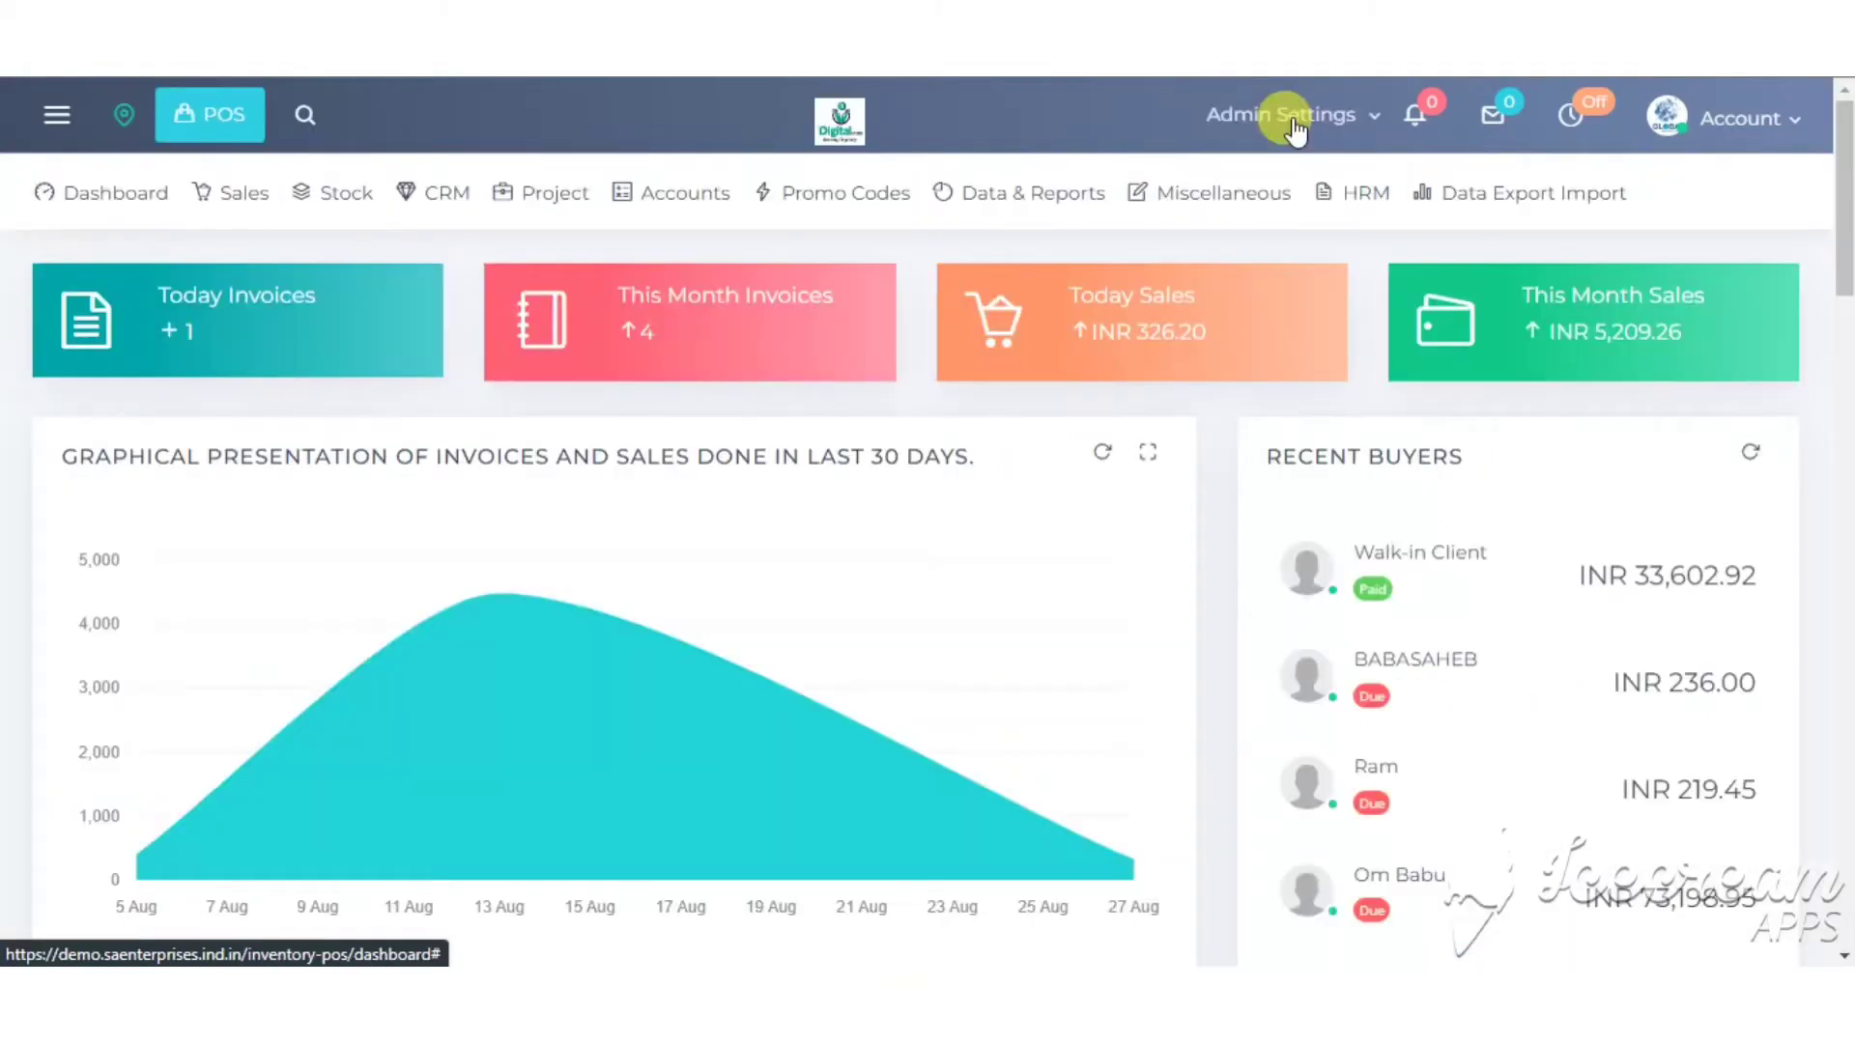
{"action": "left_click", "coordinate": [1317, 114]}
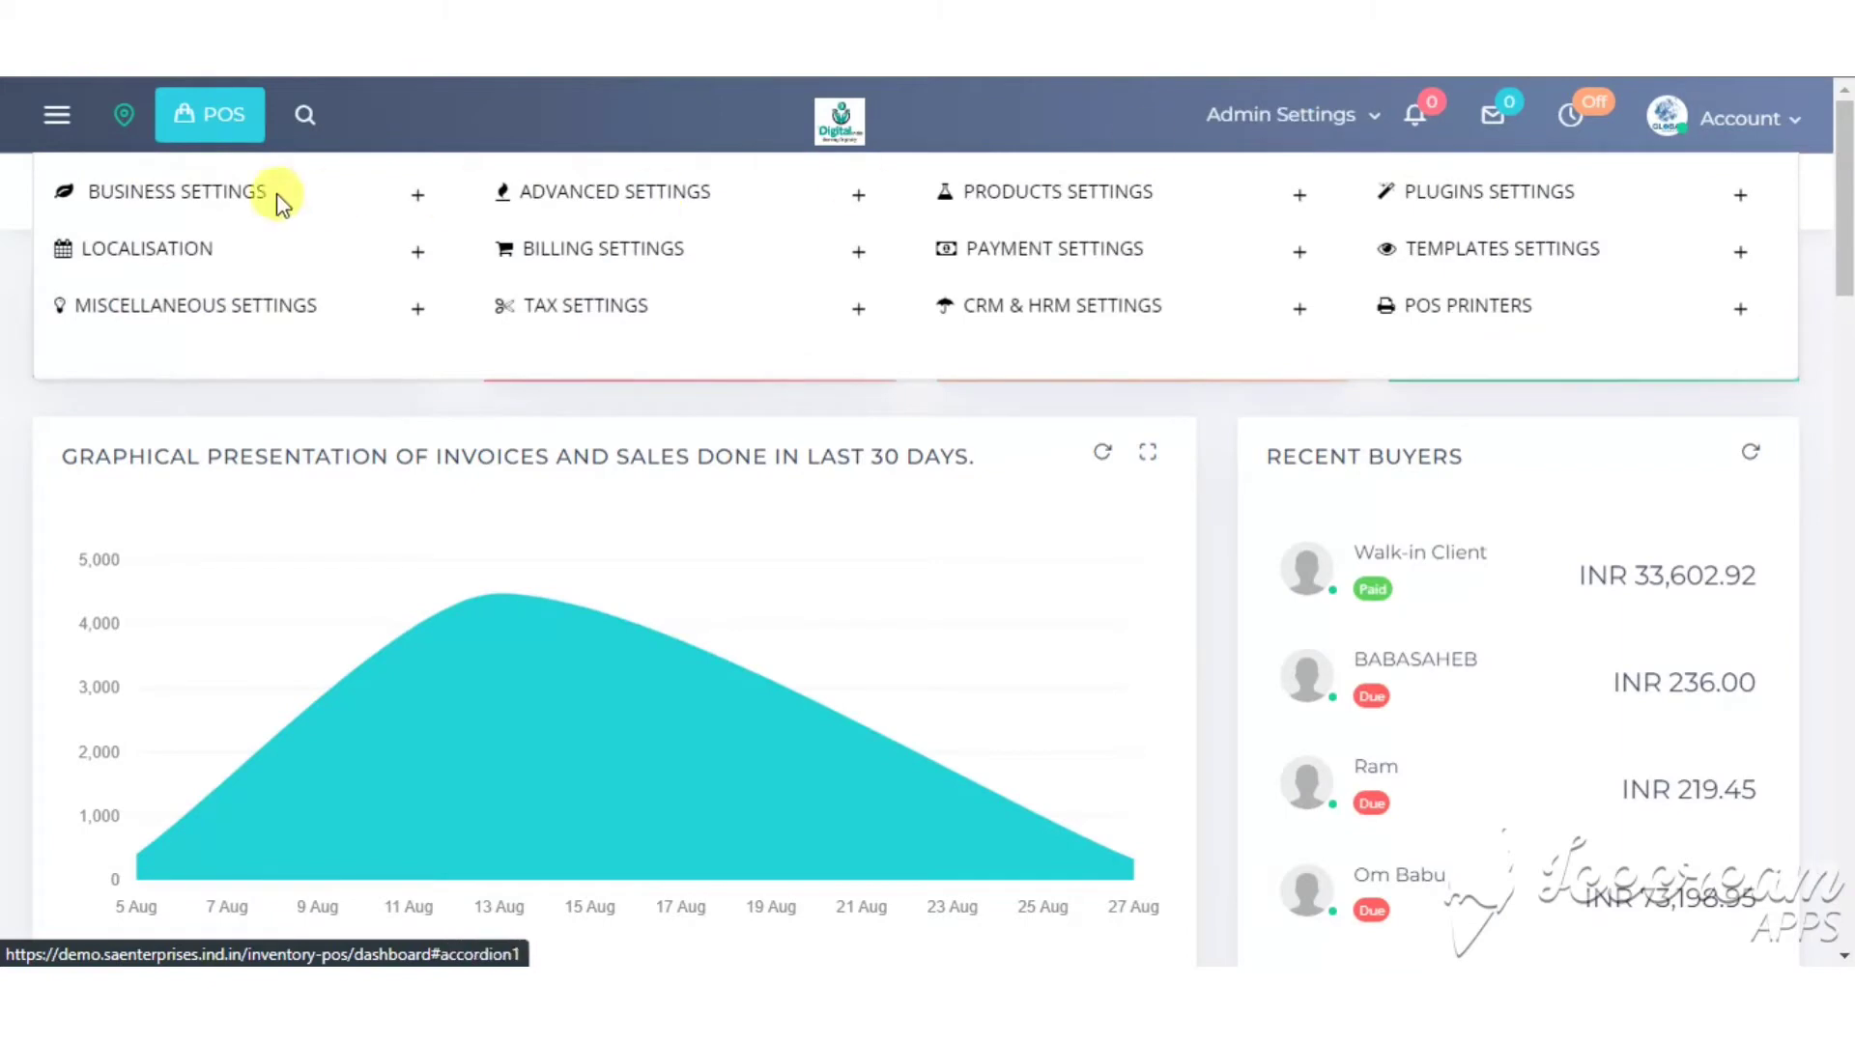
{"action": "left_click", "coordinate": [417, 251]}
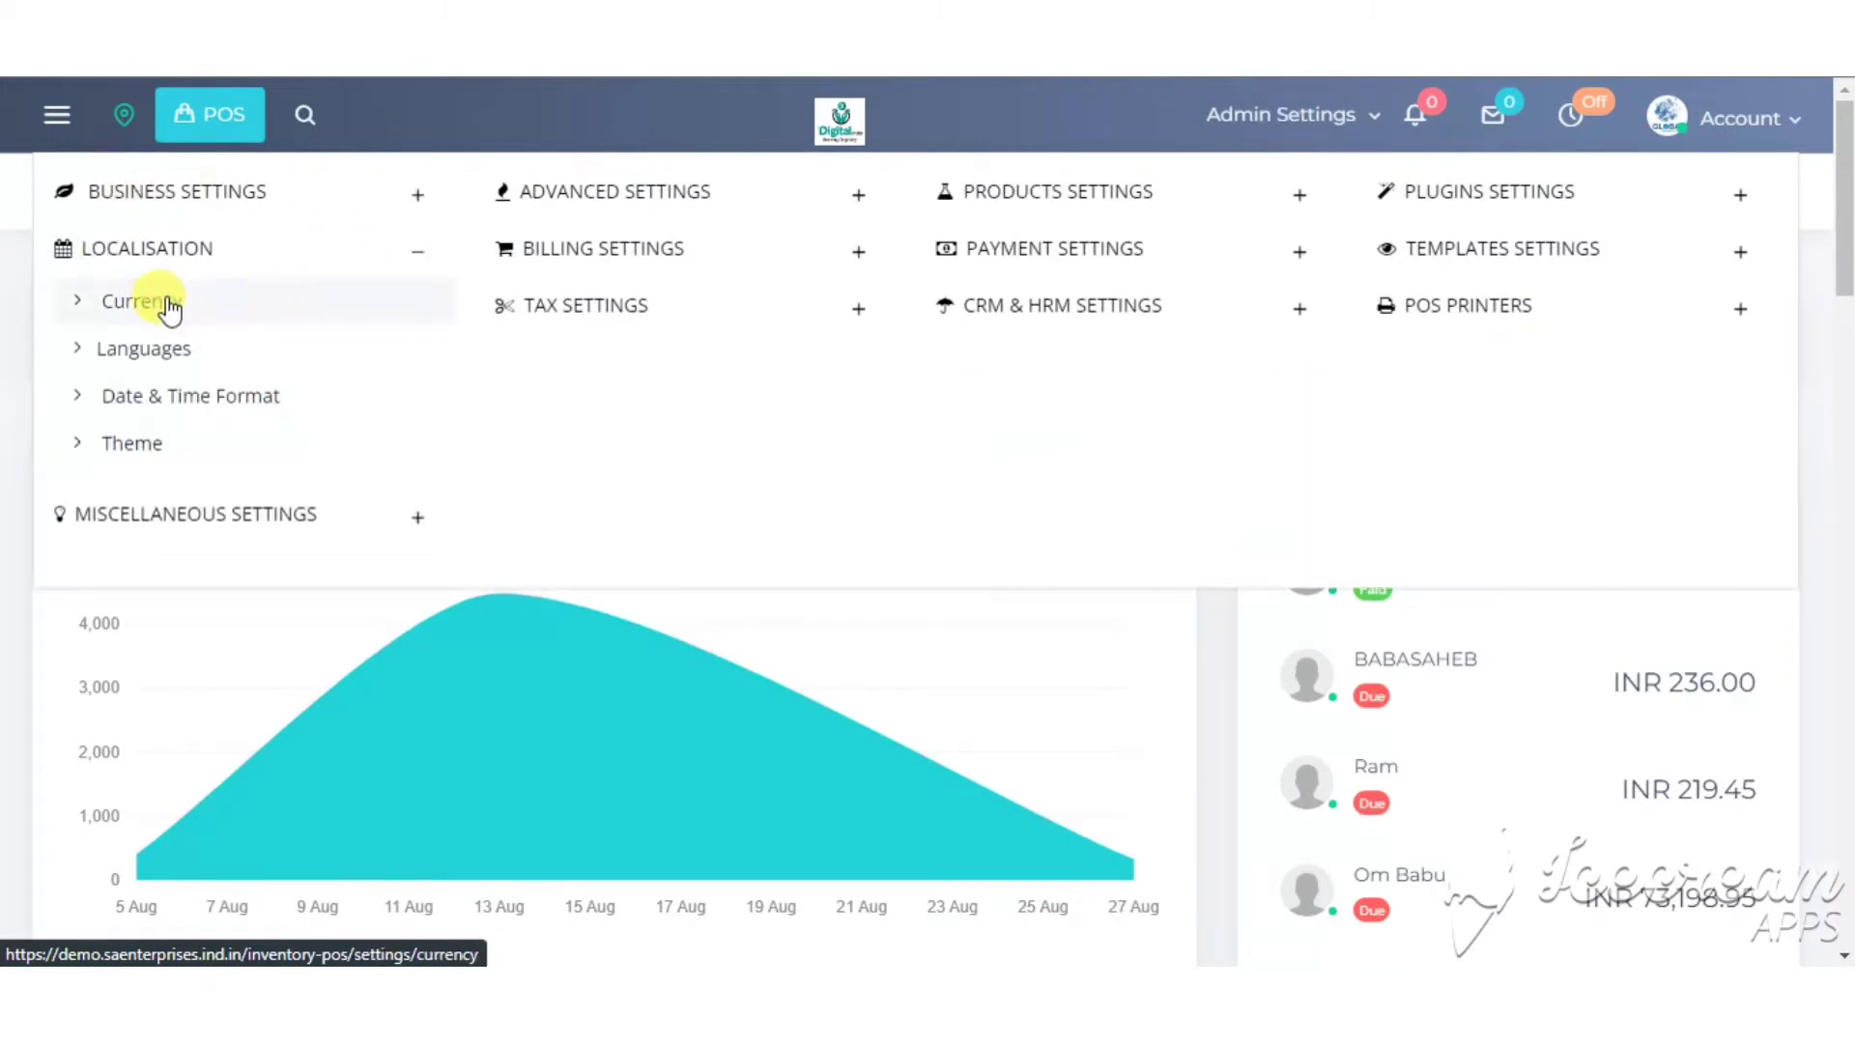
{"action": "left_click", "coordinate": [102, 303]}
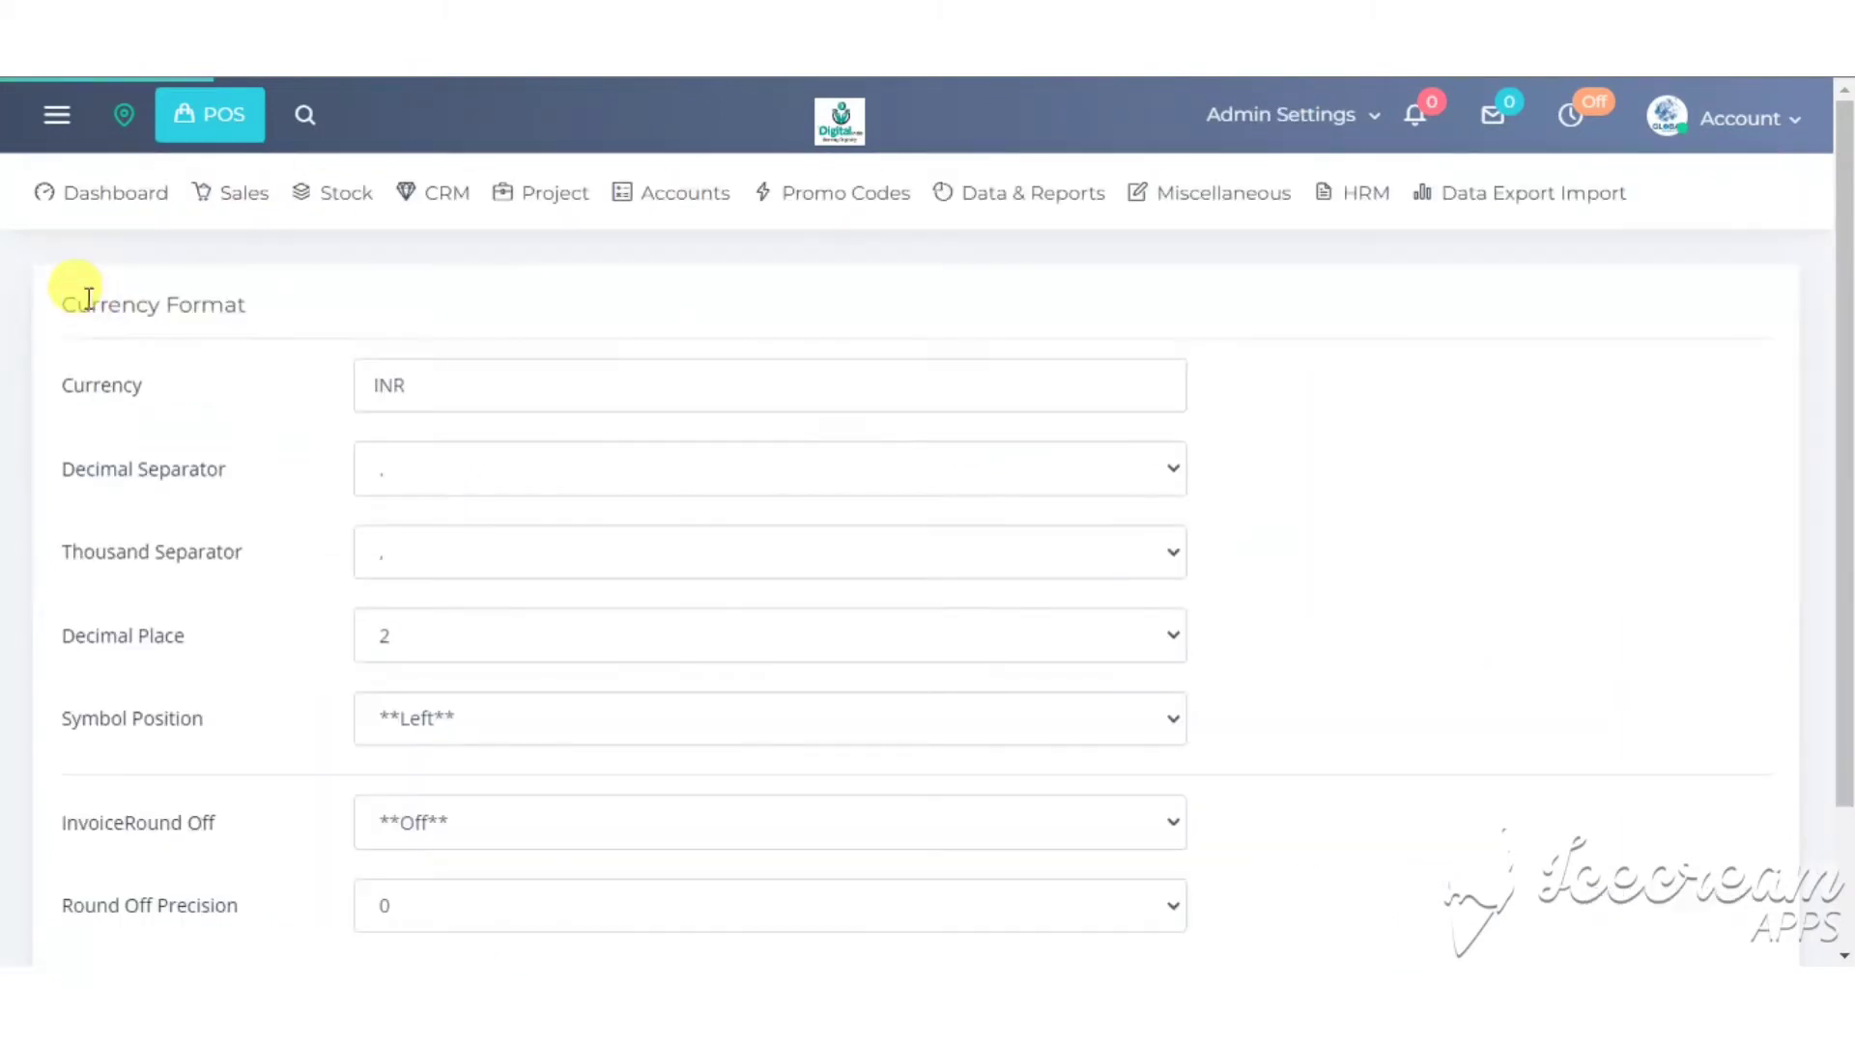
- Check the decimal and thousand separator choices without changing them, and enter usd as the currency
{"action": "left_click", "coordinate": [494, 391]}
{"action": "left_click", "coordinate": [596, 465]}
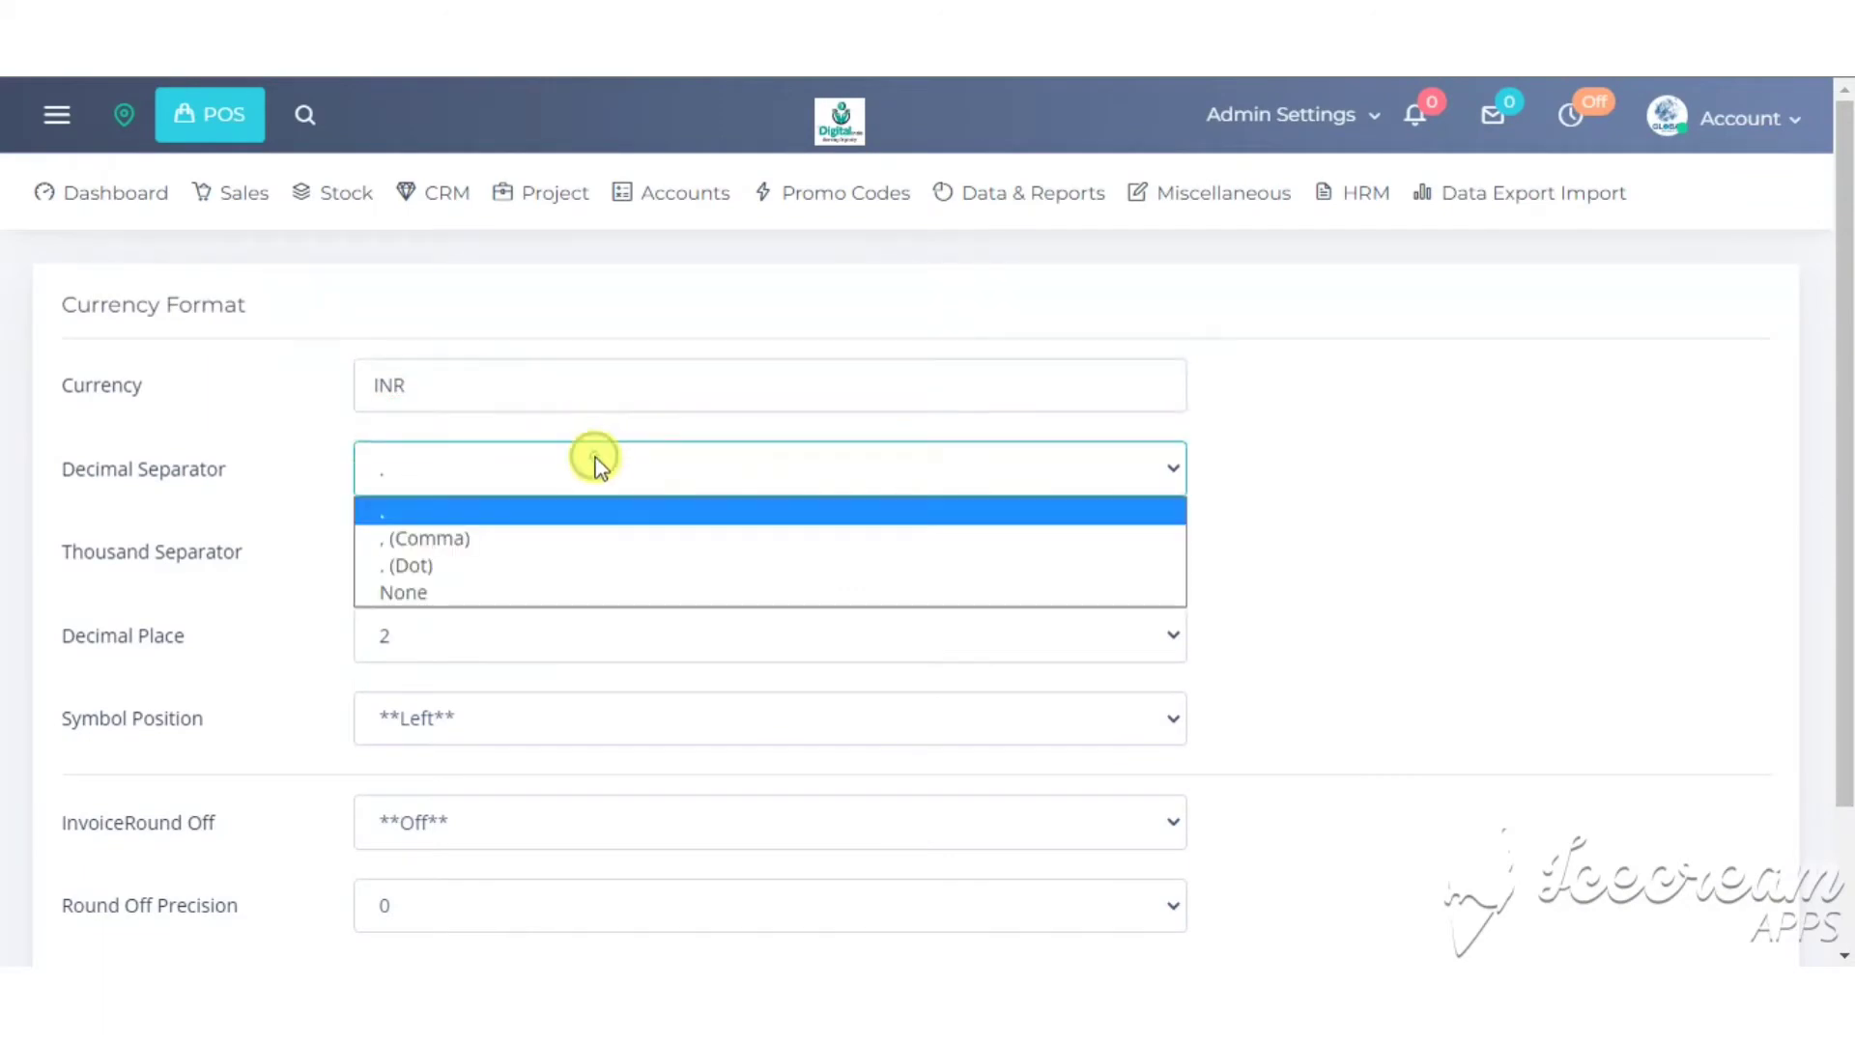
{"action": "left_click", "coordinate": [596, 464]}
{"action": "left_click", "coordinate": [572, 559]}
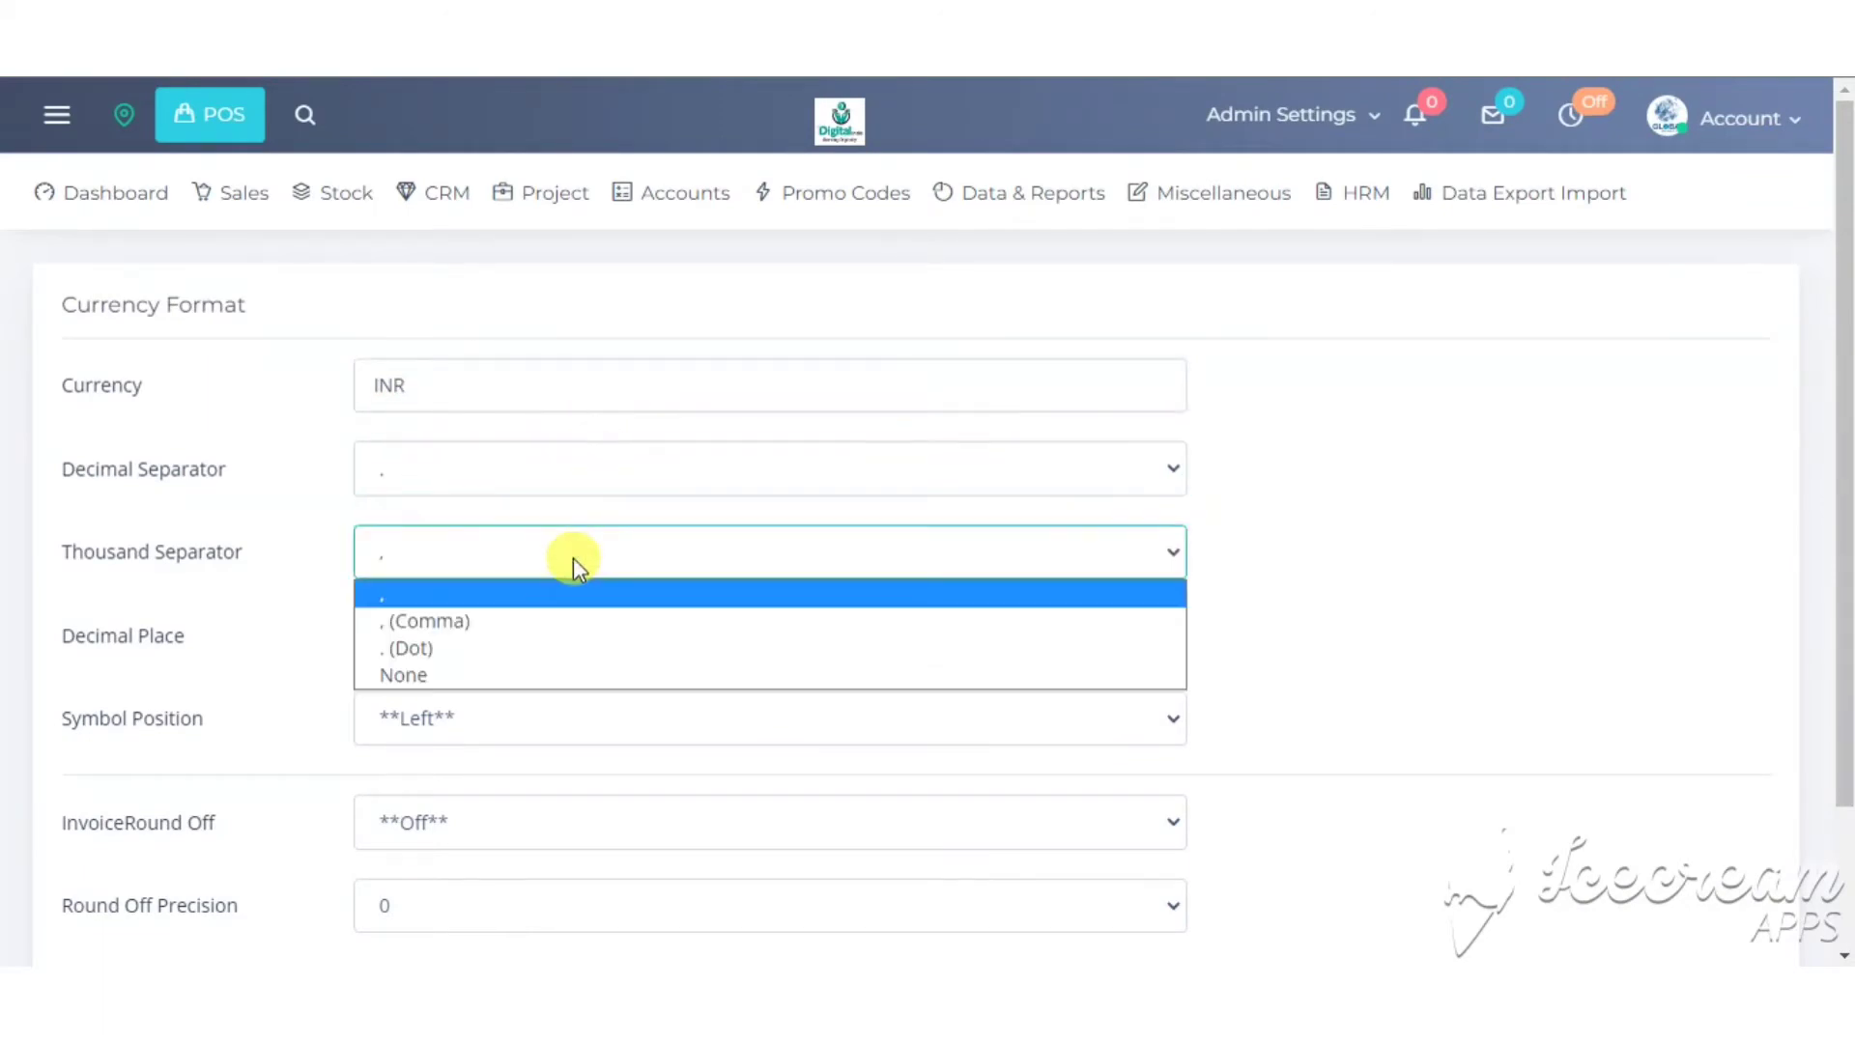
{"action": "left_click", "coordinate": [572, 559]}
{"action": "left_click", "coordinate": [441, 379]}
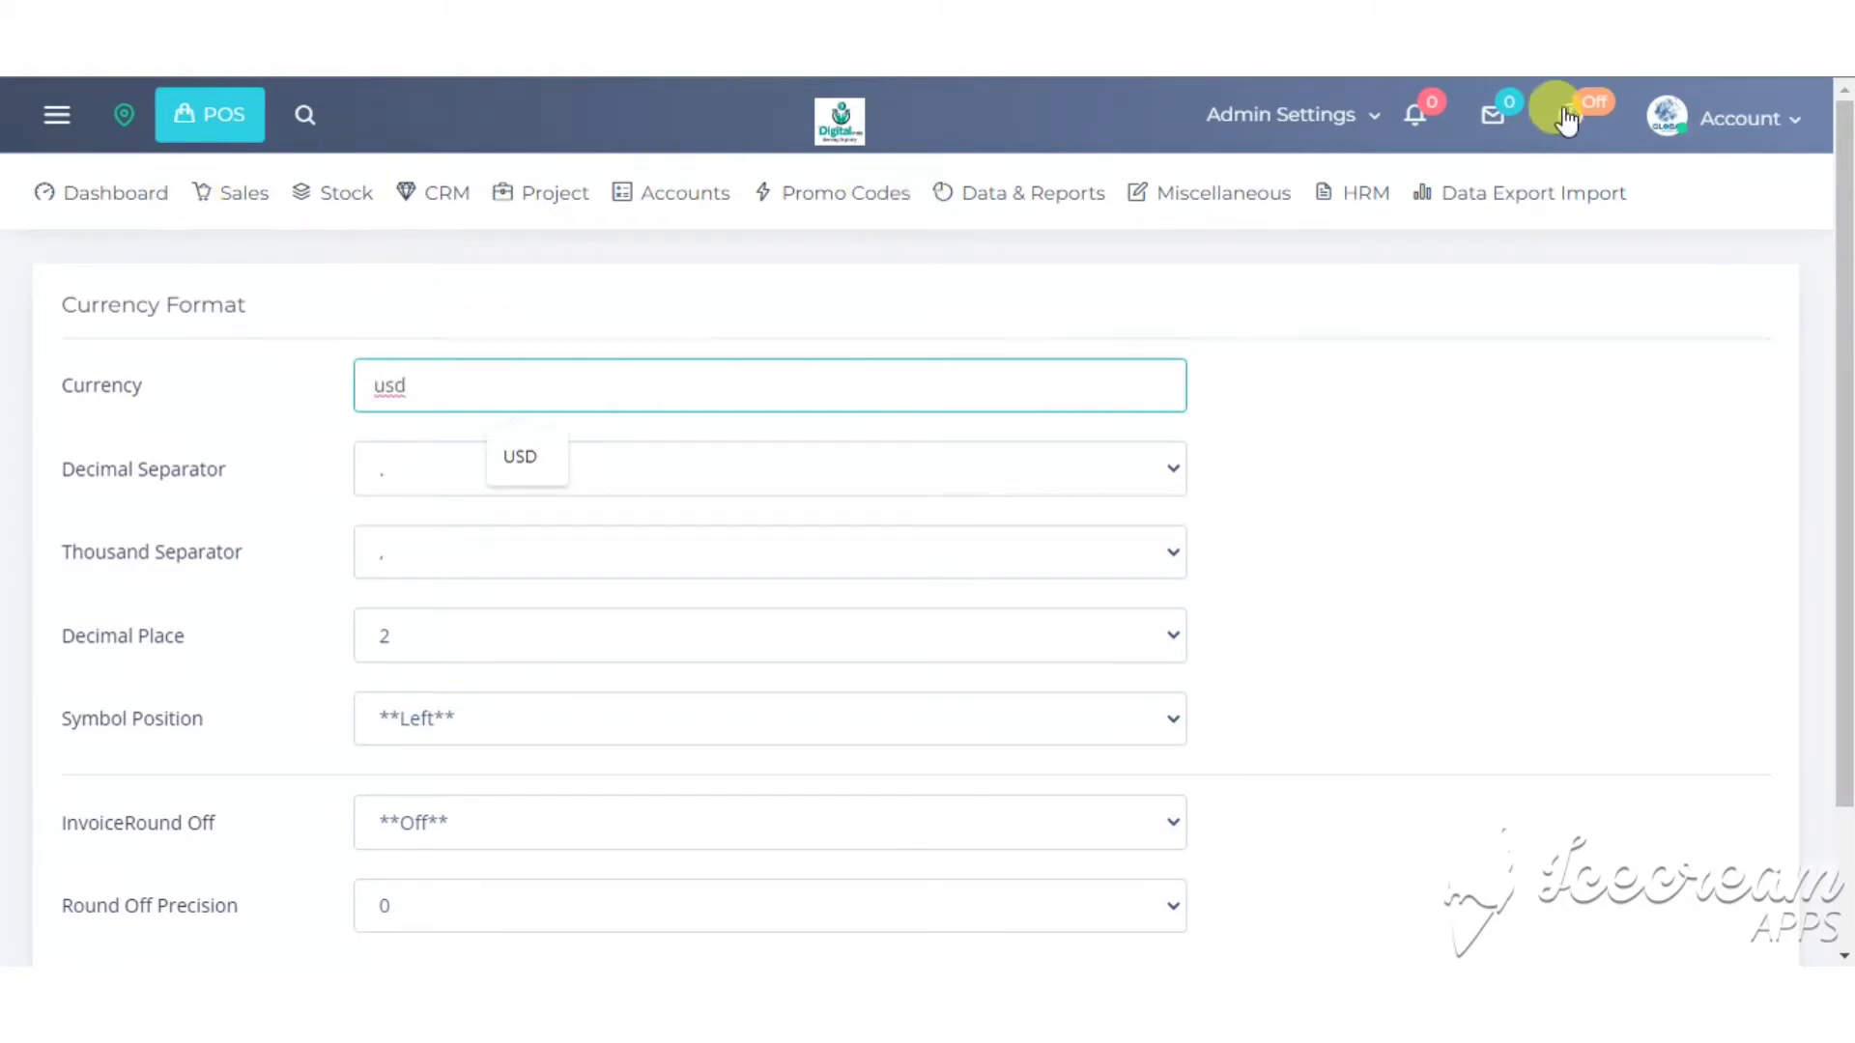
- Open the Languages page of the Localisation admin settings
{"action": "left_click", "coordinate": [1372, 114]}
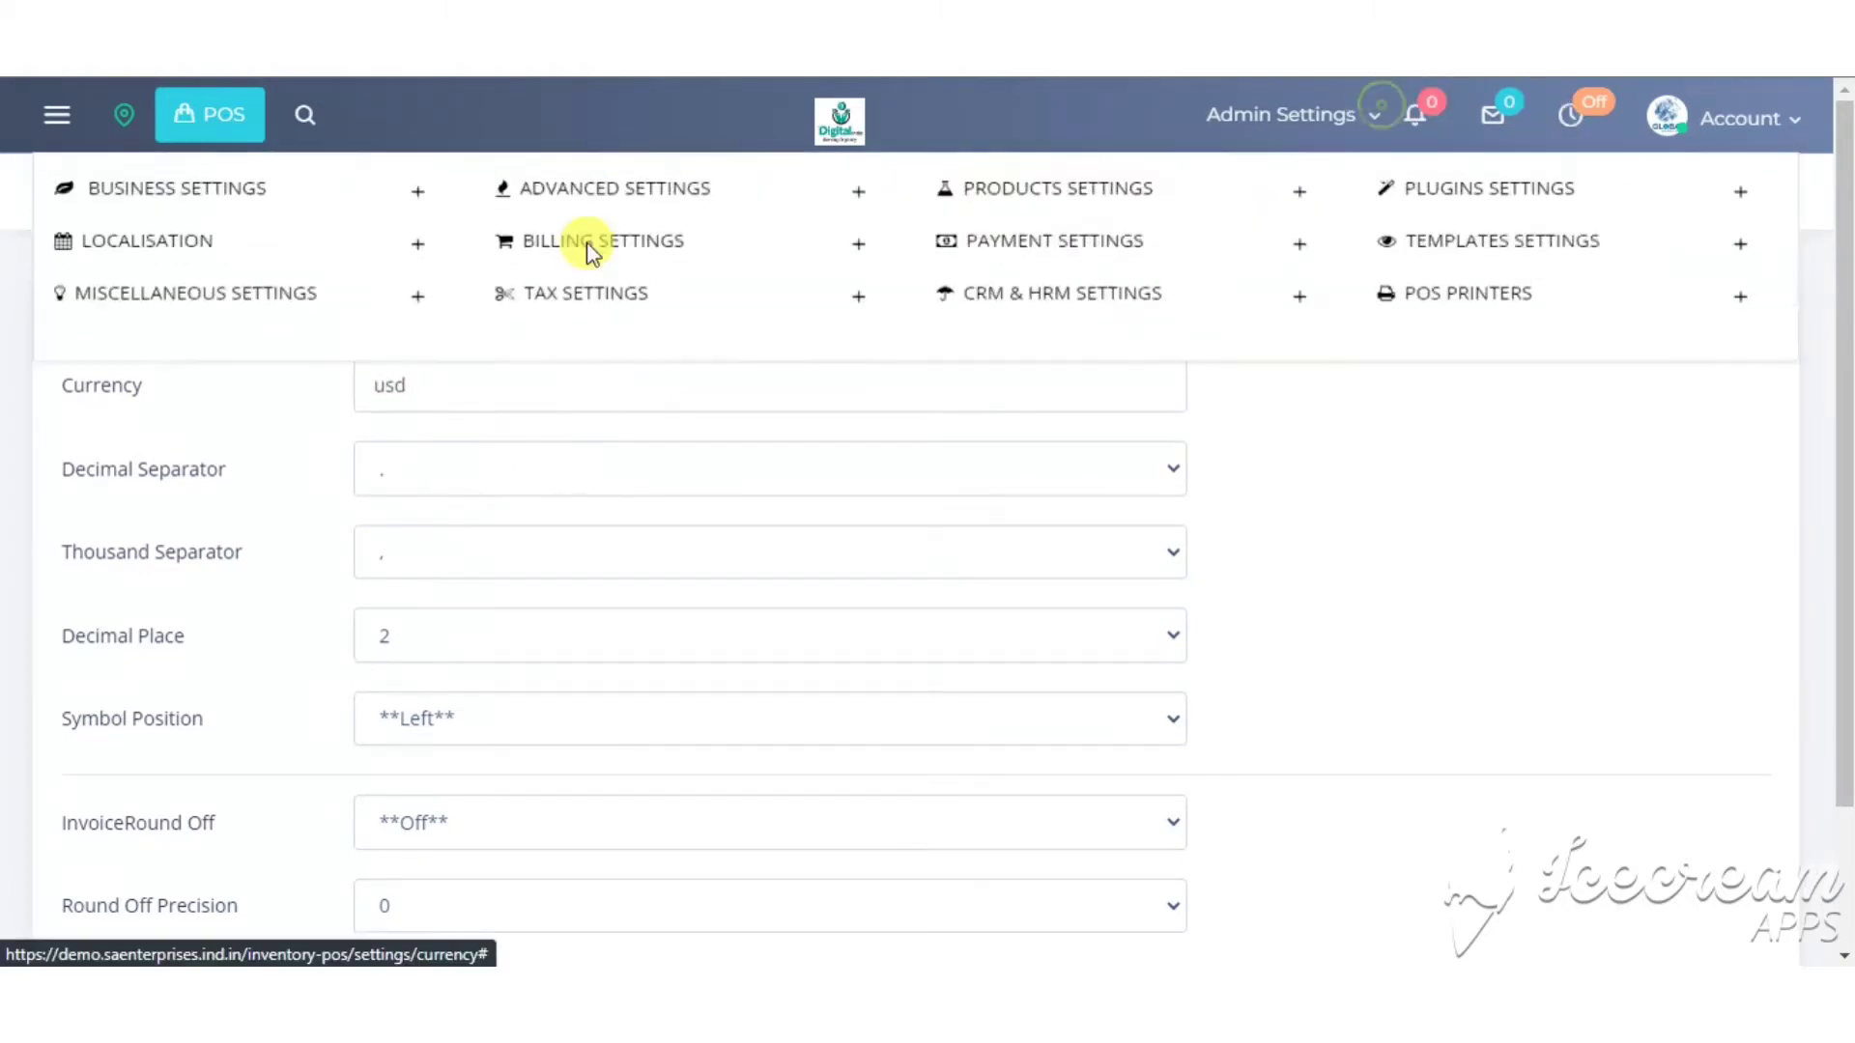
{"action": "left_click", "coordinate": [418, 253]}
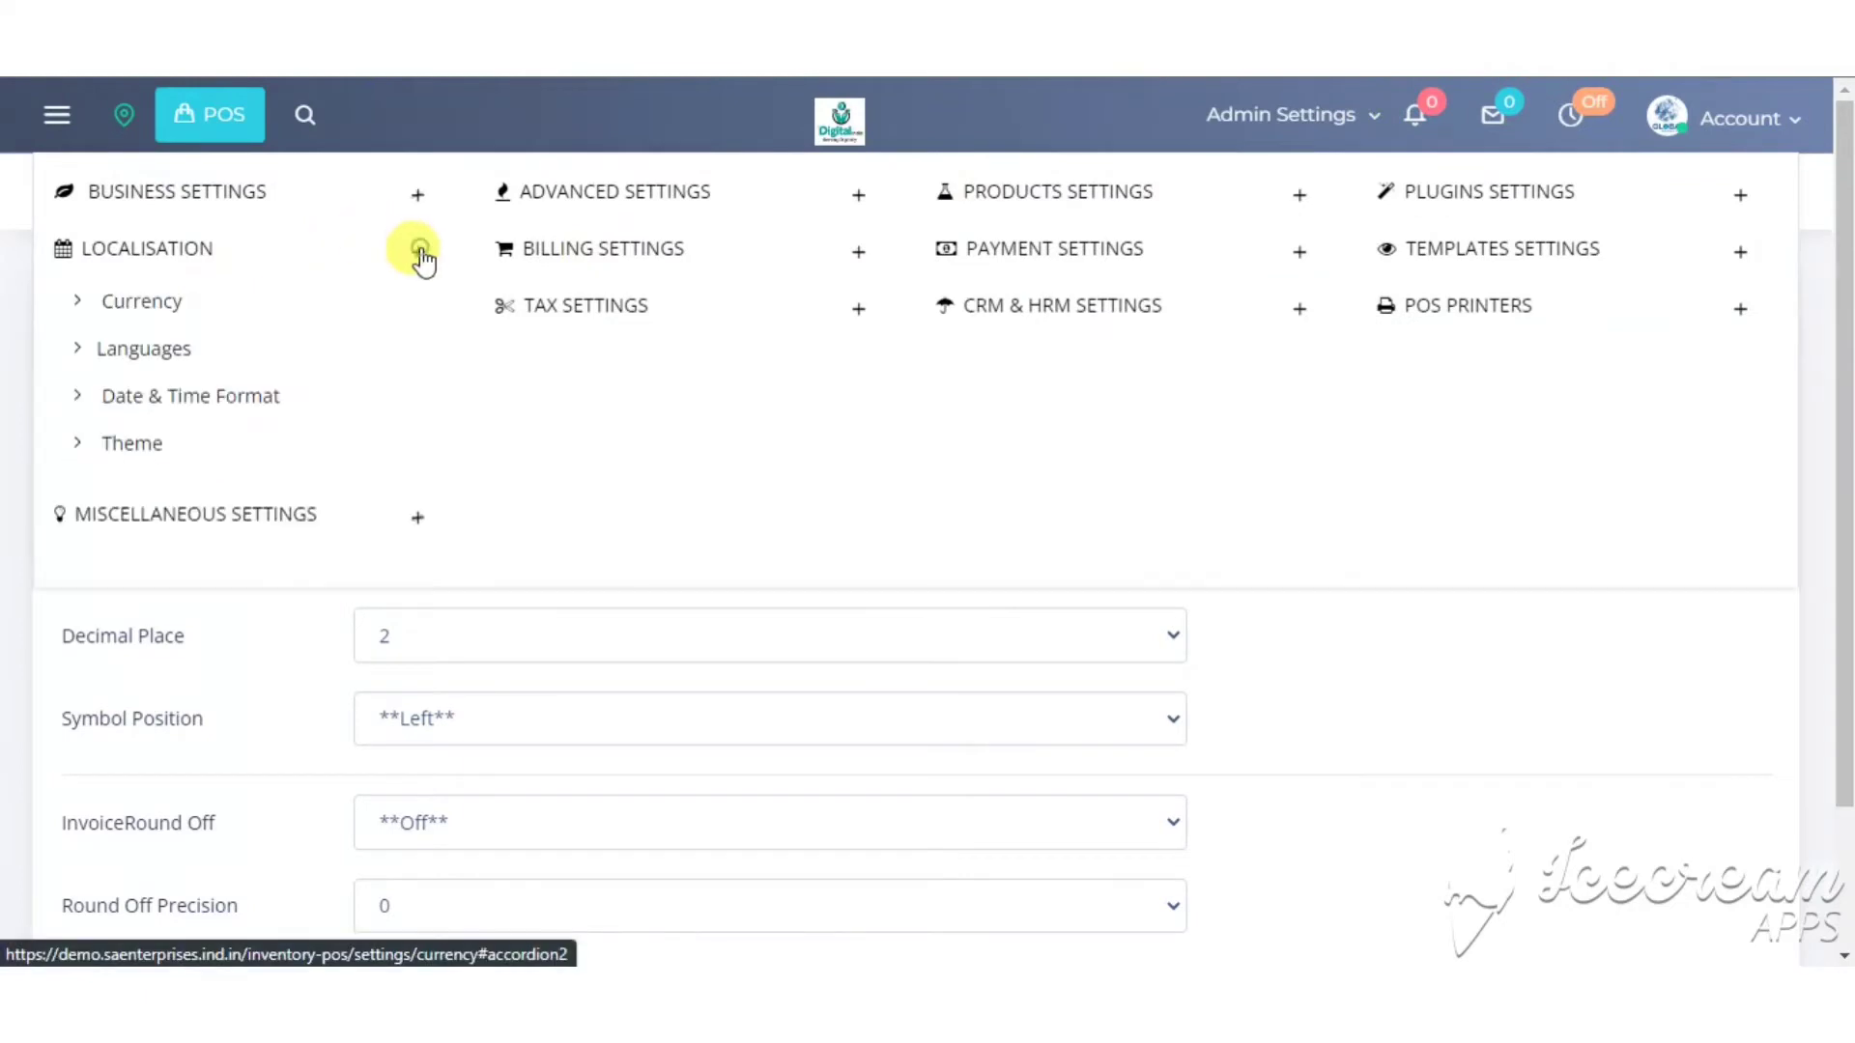
{"action": "left_click", "coordinate": [169, 363]}
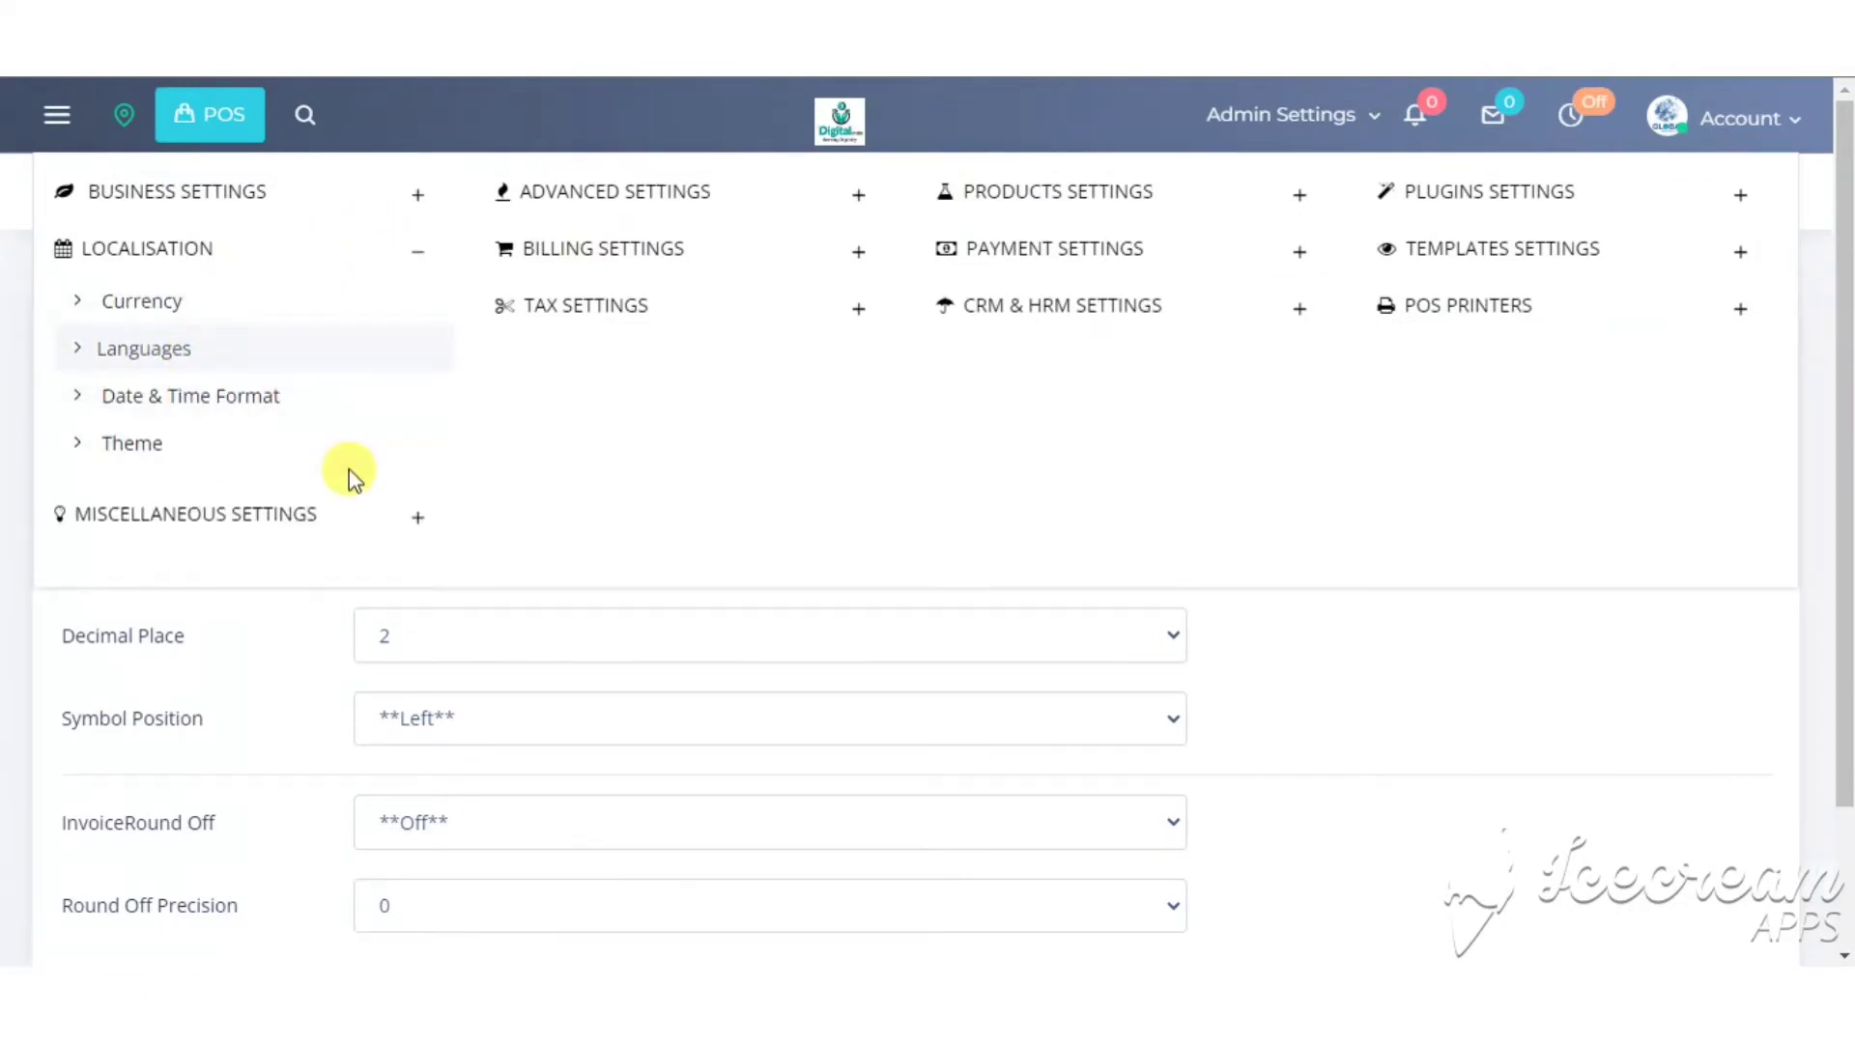
- Look through the available interface languages and select Spanish as the language
{"action": "left_click", "coordinate": [1092, 412]}
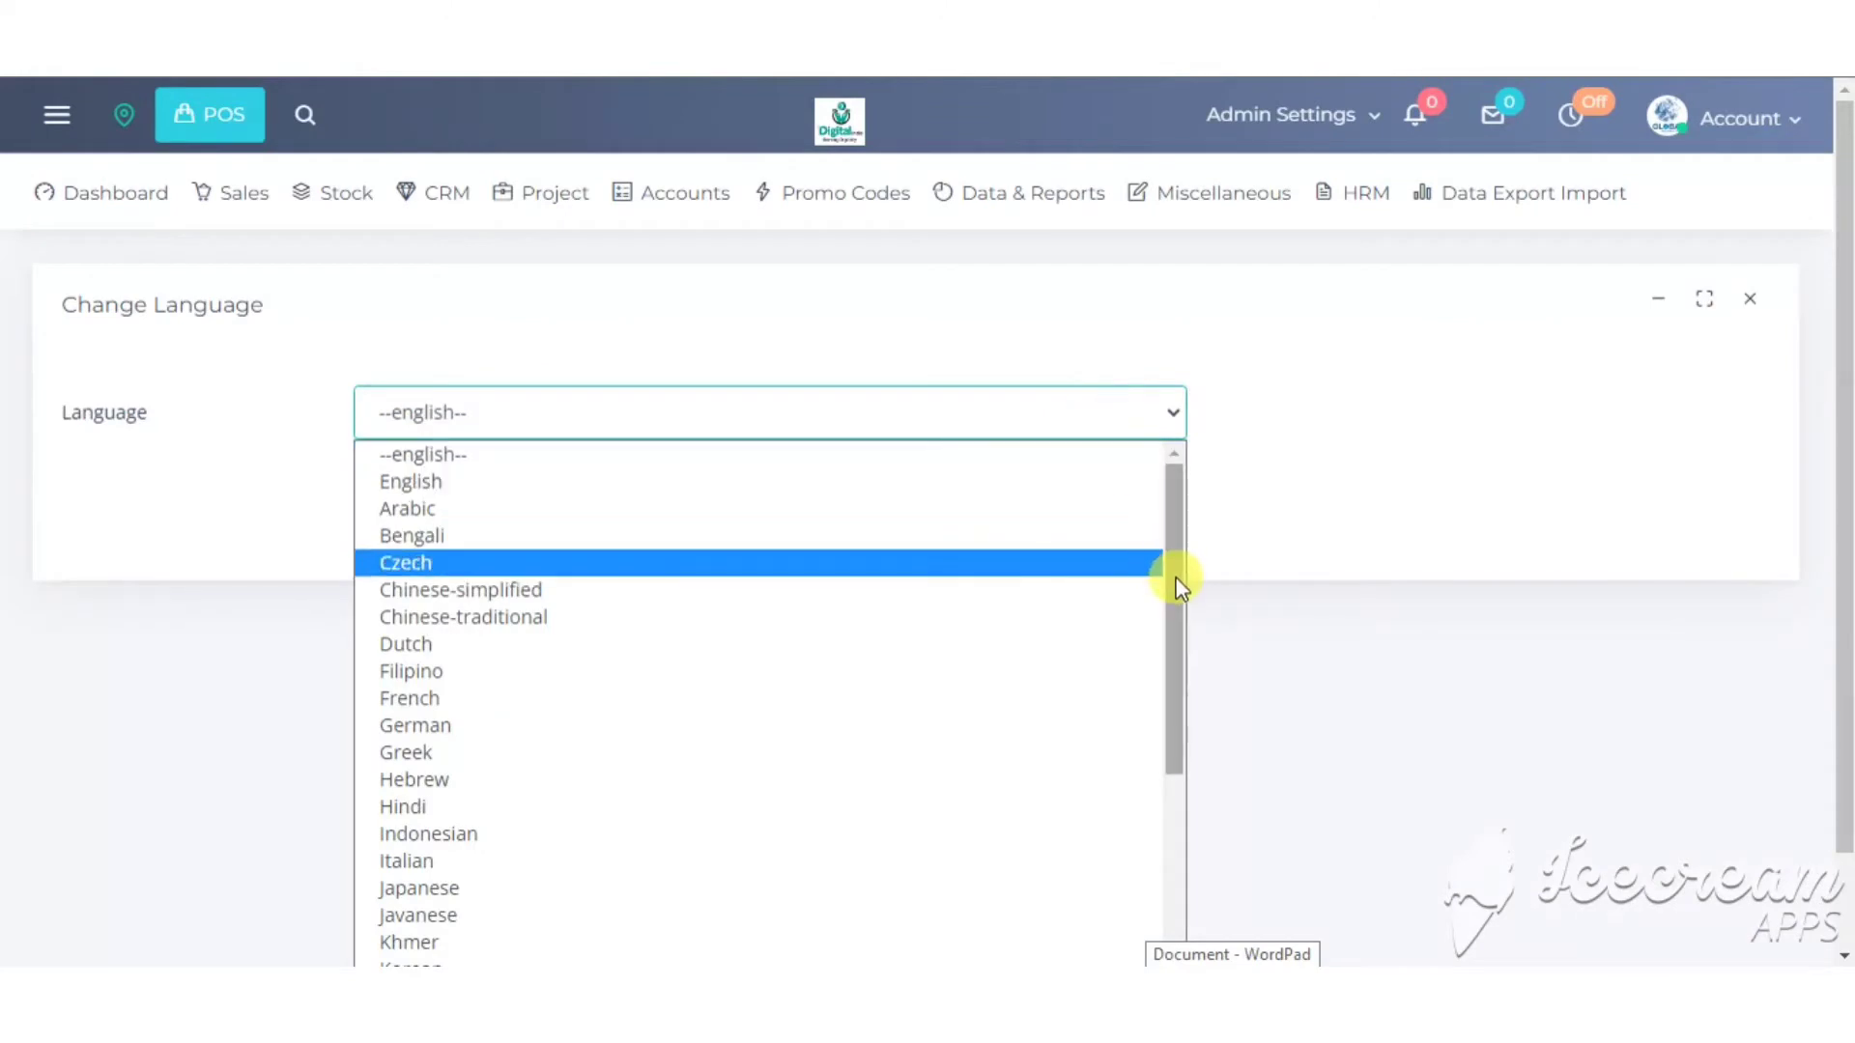
{"action": "key", "text": "s"}
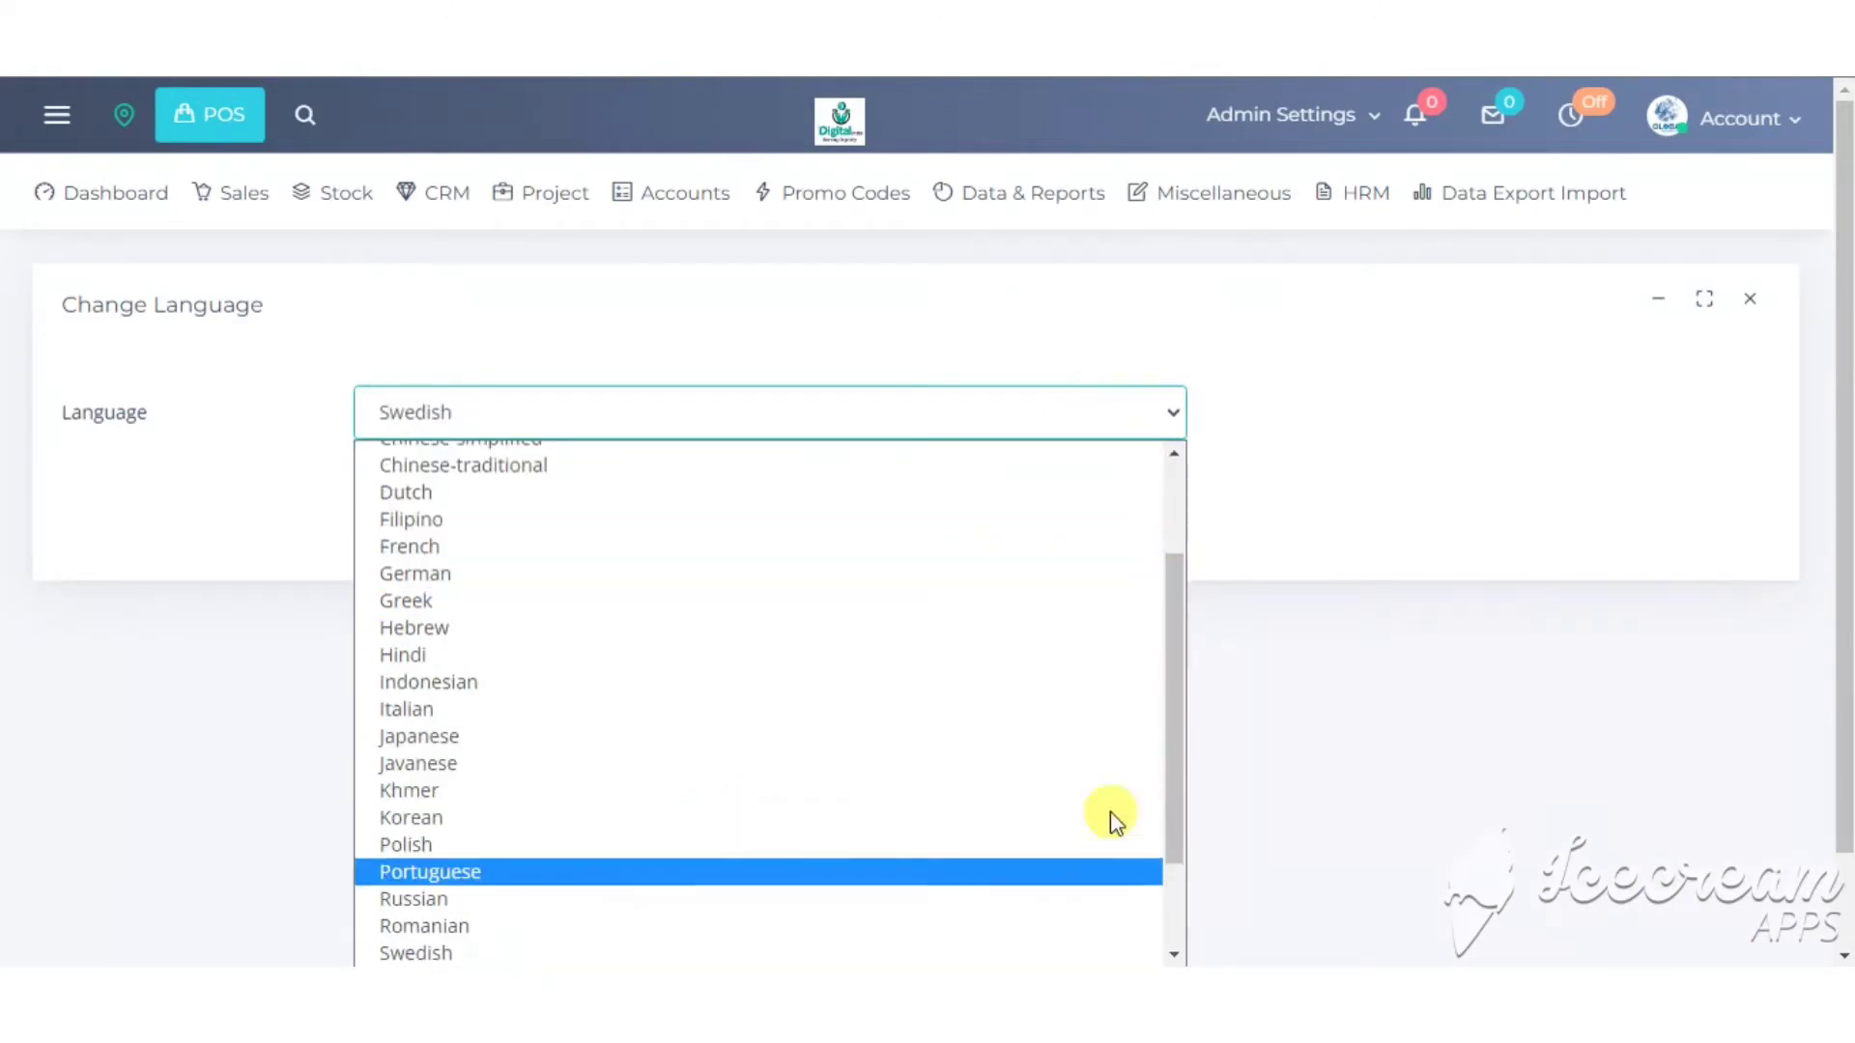
{"action": "scroll", "coordinate": [1174, 704], "scroll_direction": "down", "scroll_amount": 2}
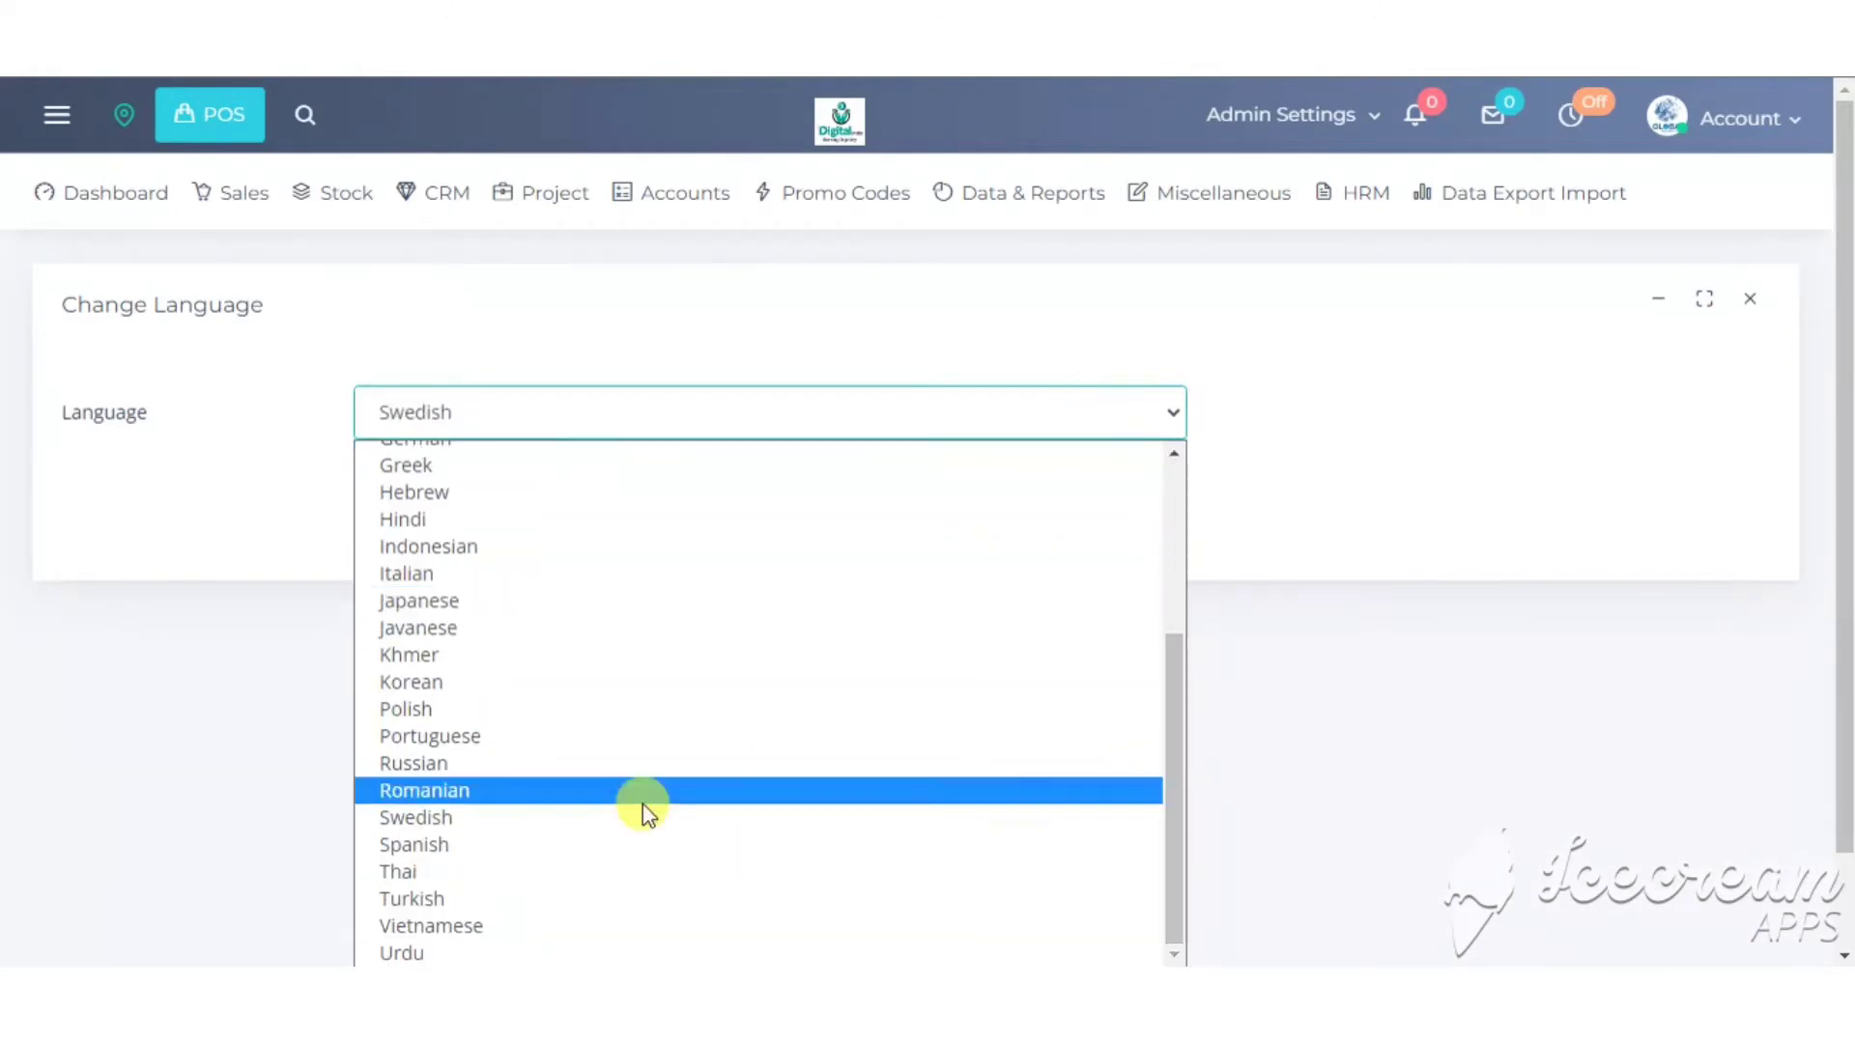
{"action": "left_click", "coordinate": [468, 844]}
{"action": "left_click", "coordinate": [513, 522]}
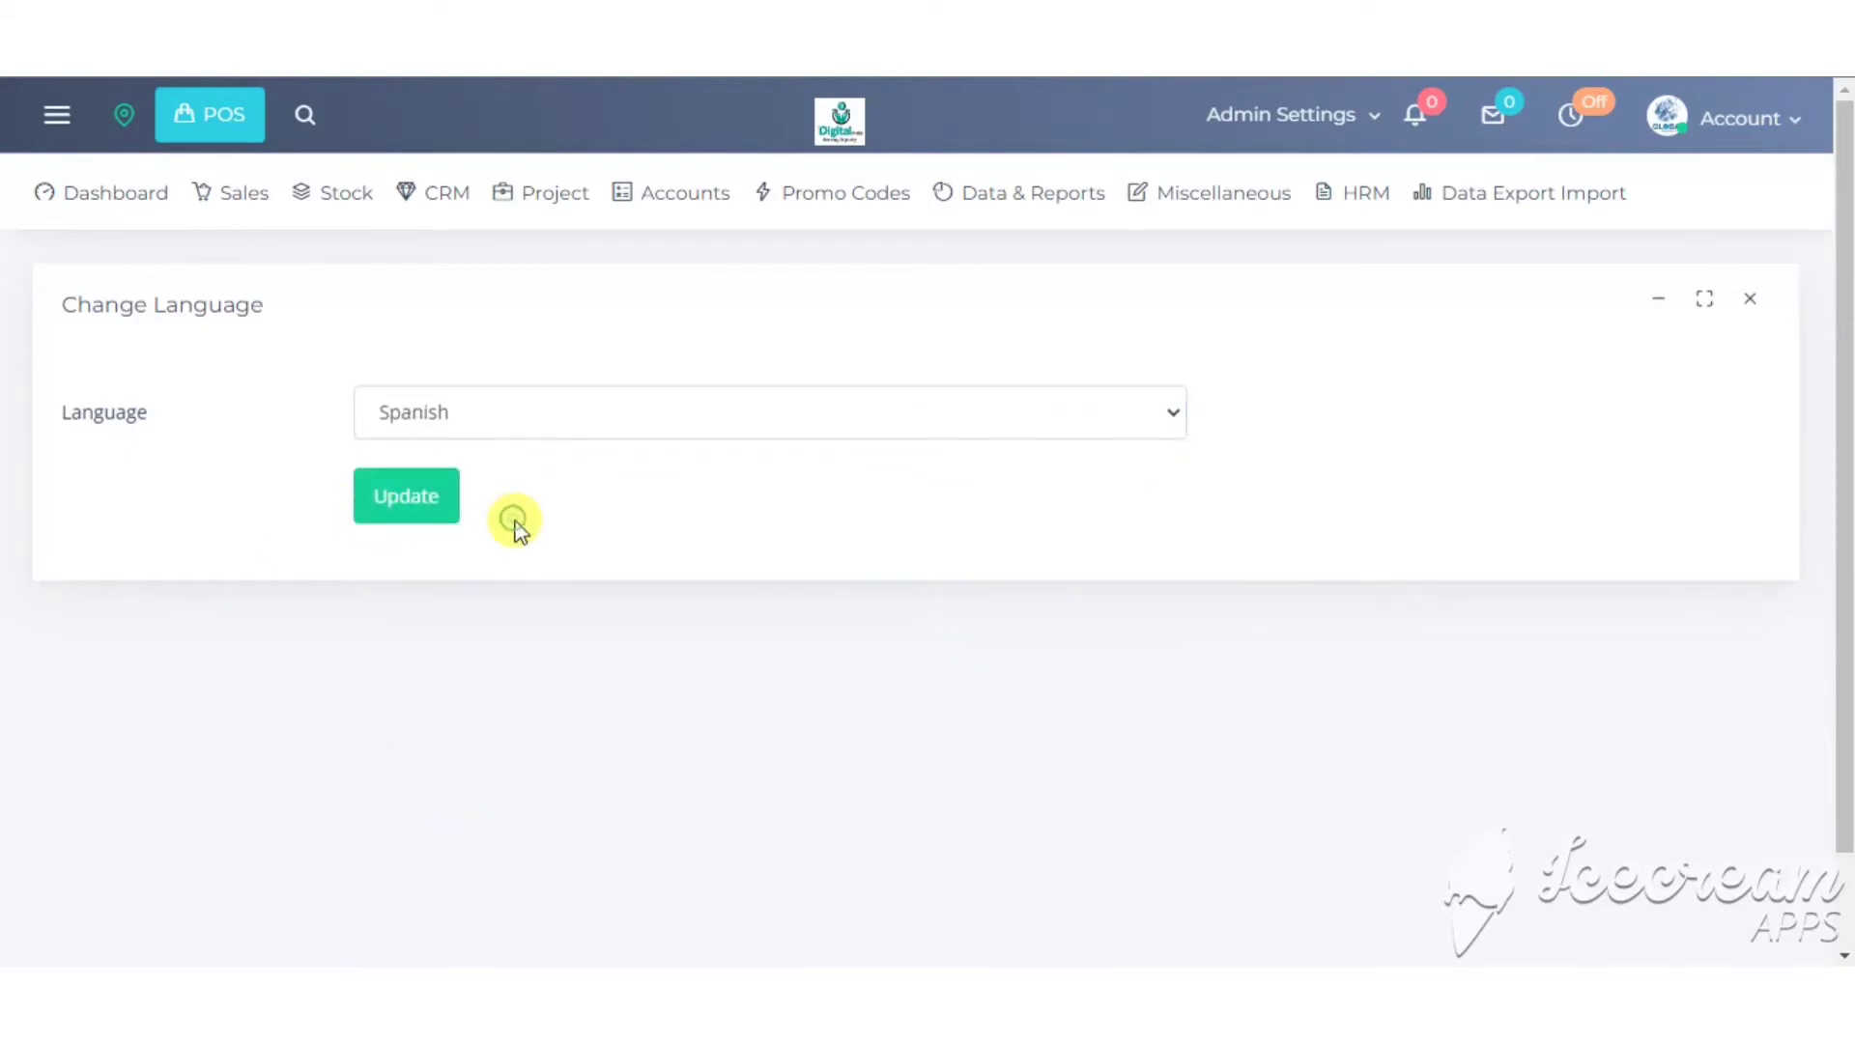
- Look over the Sales module's options for POS sales, sales, quotes and subscriptions
{"action": "left_click", "coordinate": [249, 205]}
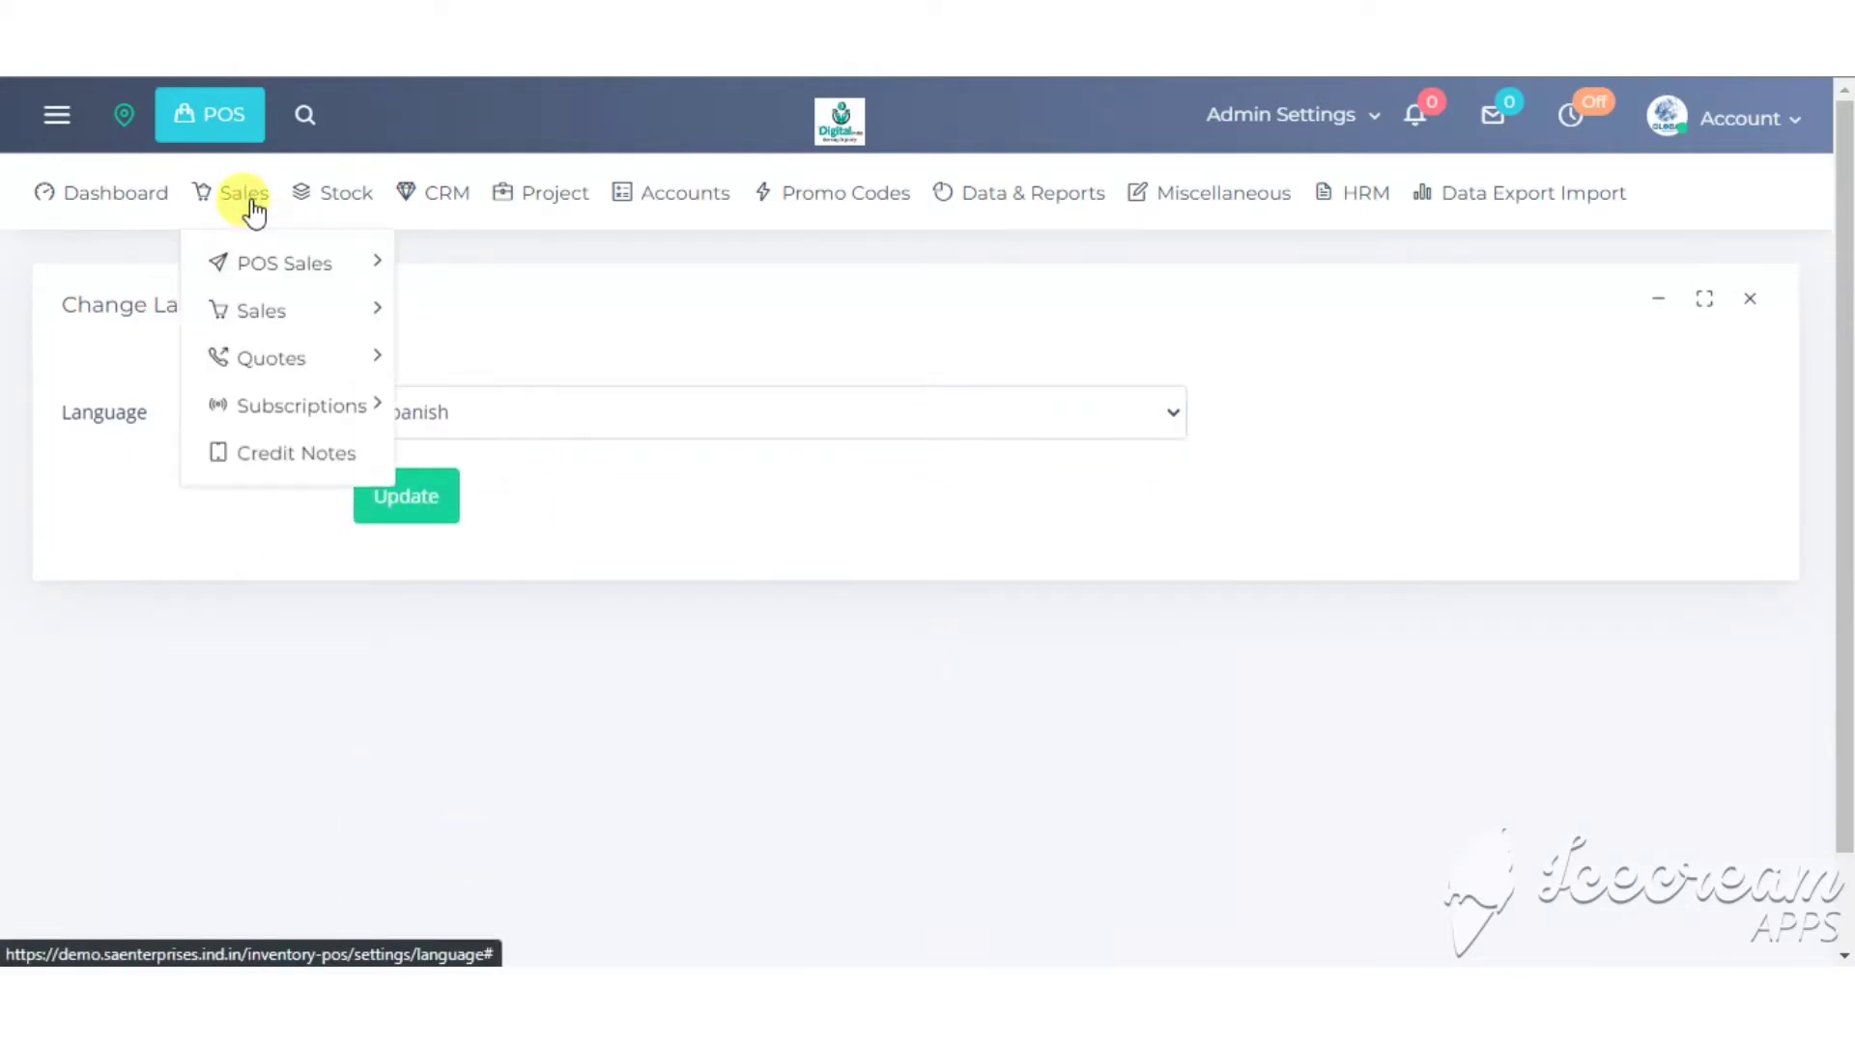
{"action": "mouse_move", "coordinate": [295, 268]}
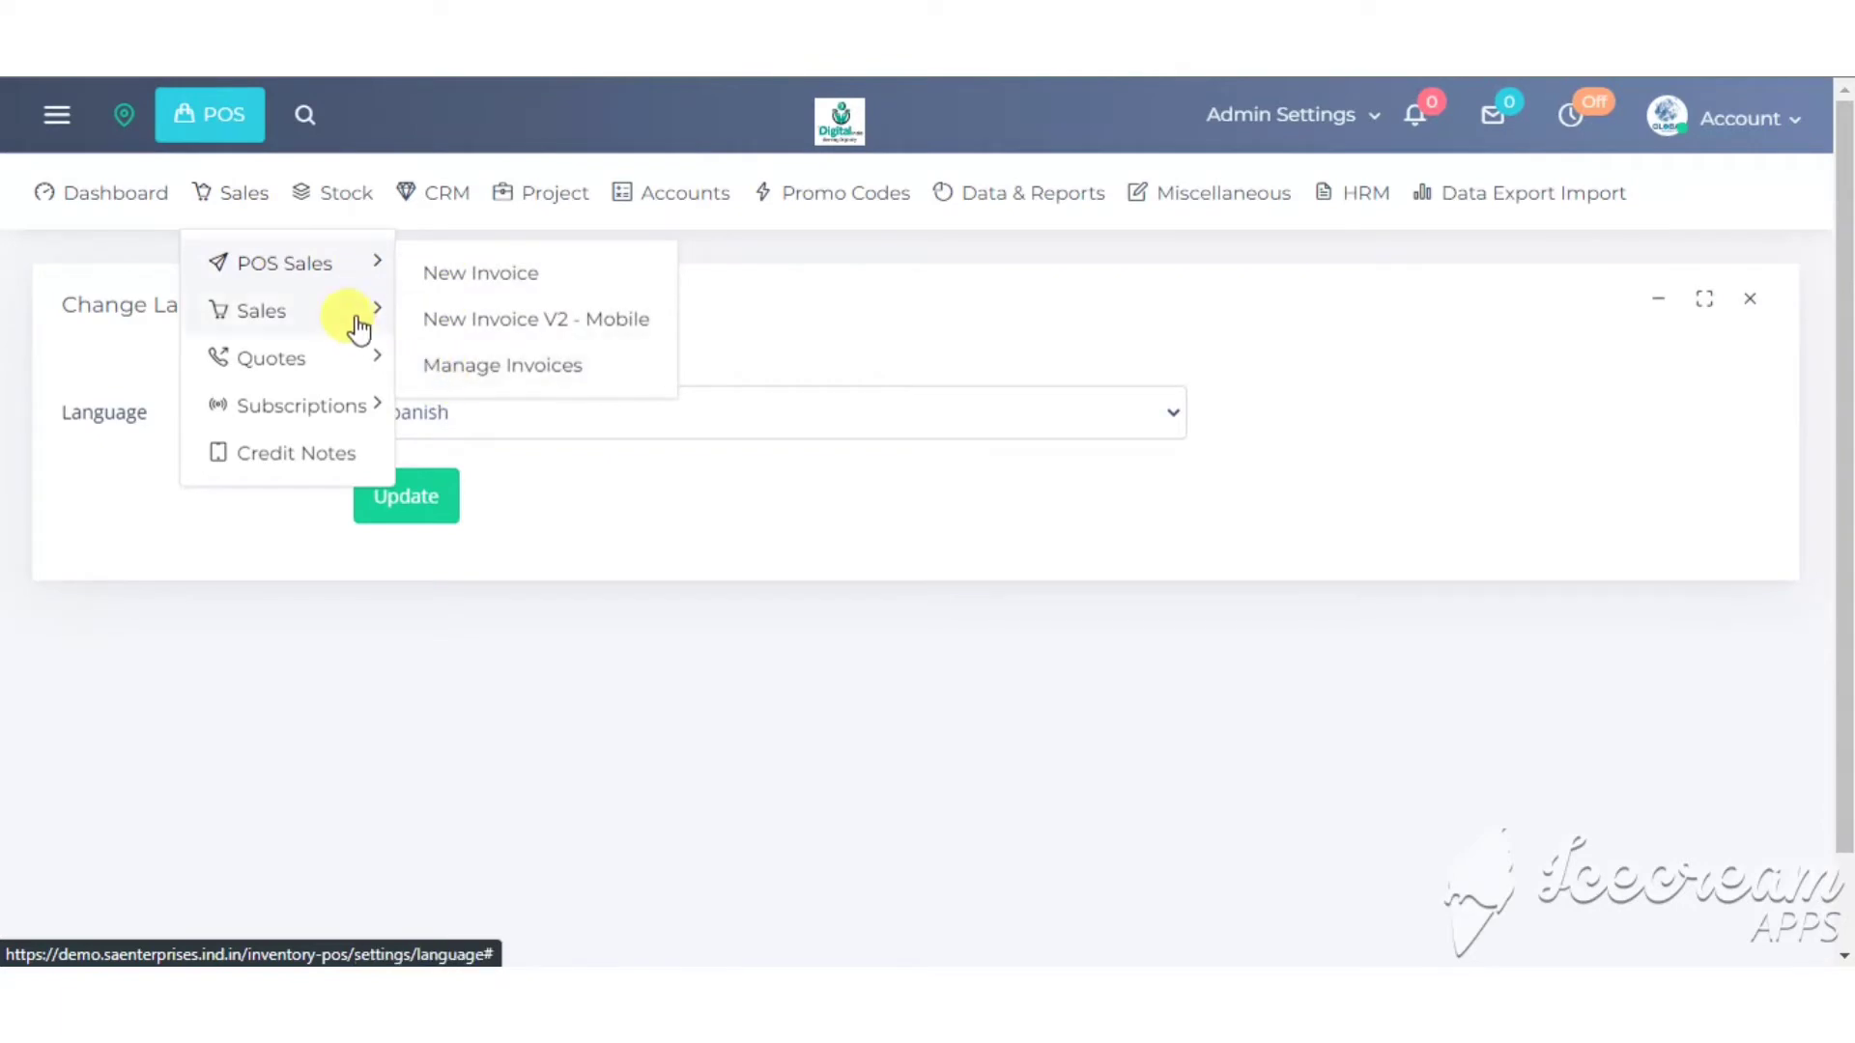
{"action": "mouse_move", "coordinate": [348, 315]}
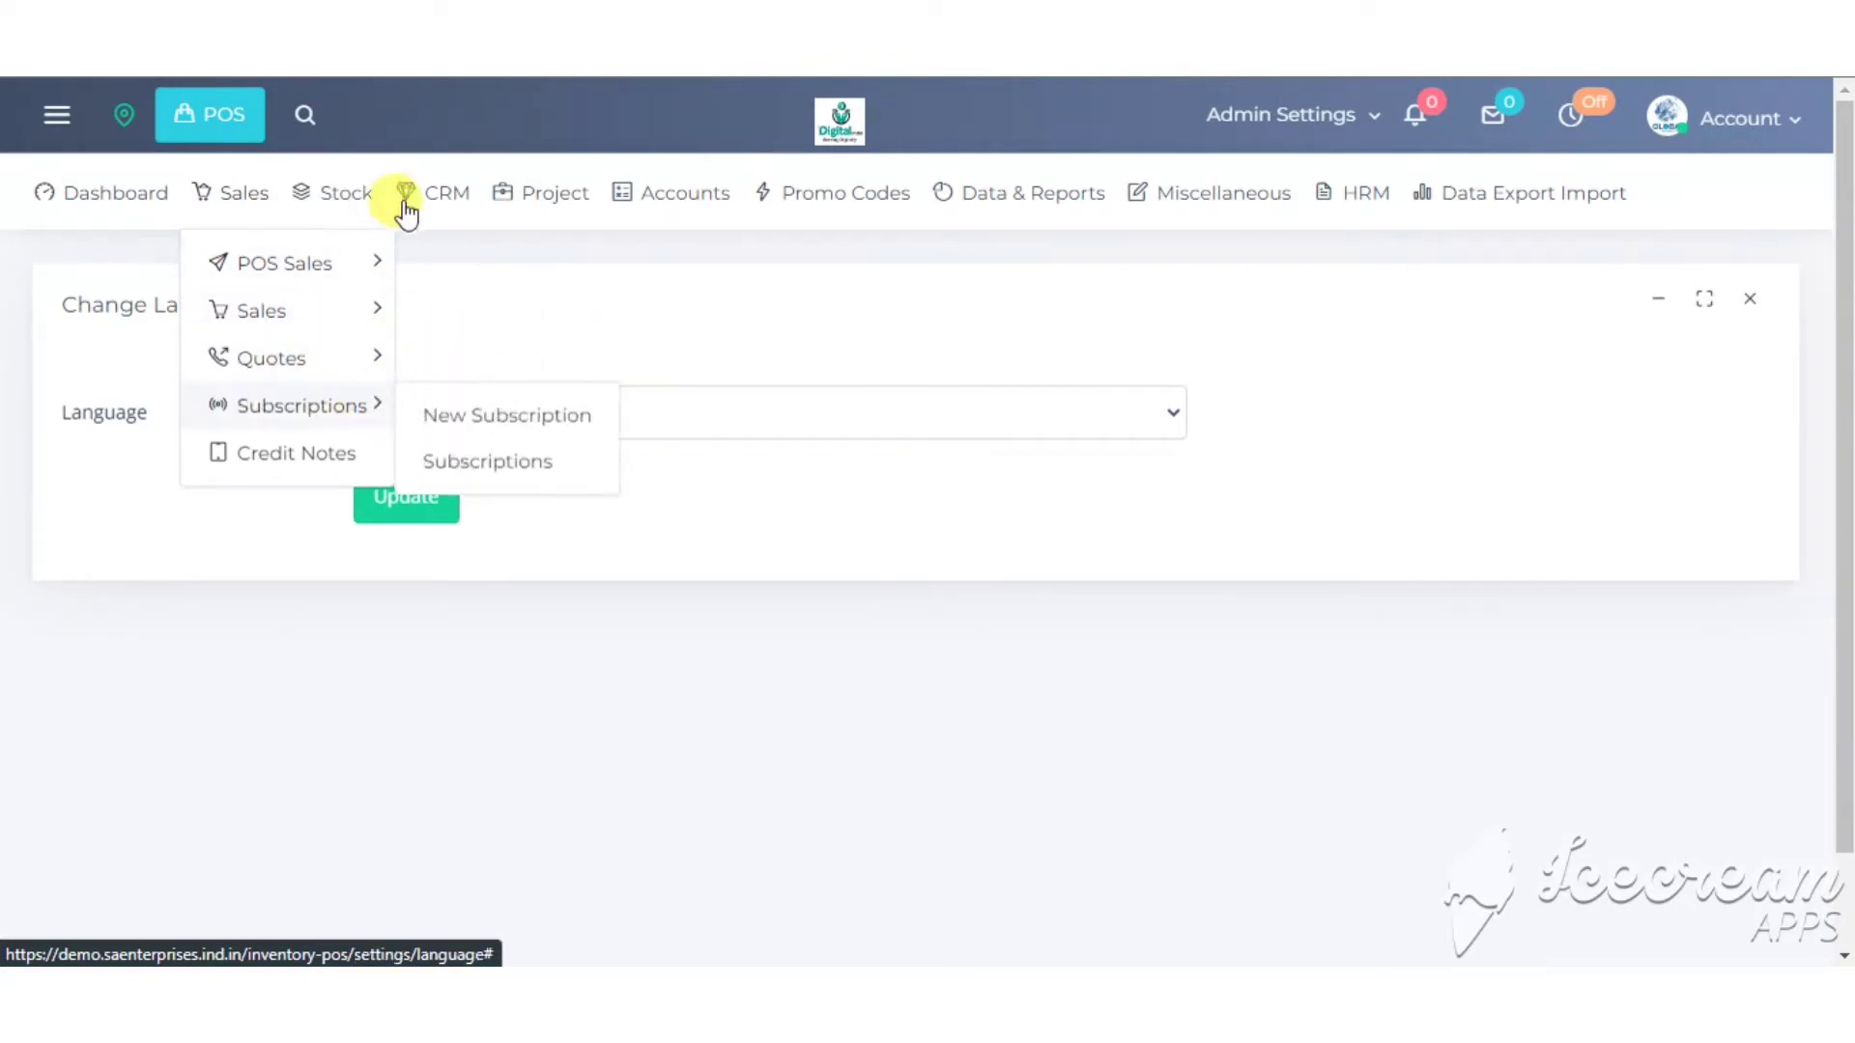
- Look through the Stock module's purchase order, stock return and product label options, and open the Standard Label page
{"action": "left_click", "coordinate": [356, 196]}
{"action": "mouse_move", "coordinate": [407, 261]}
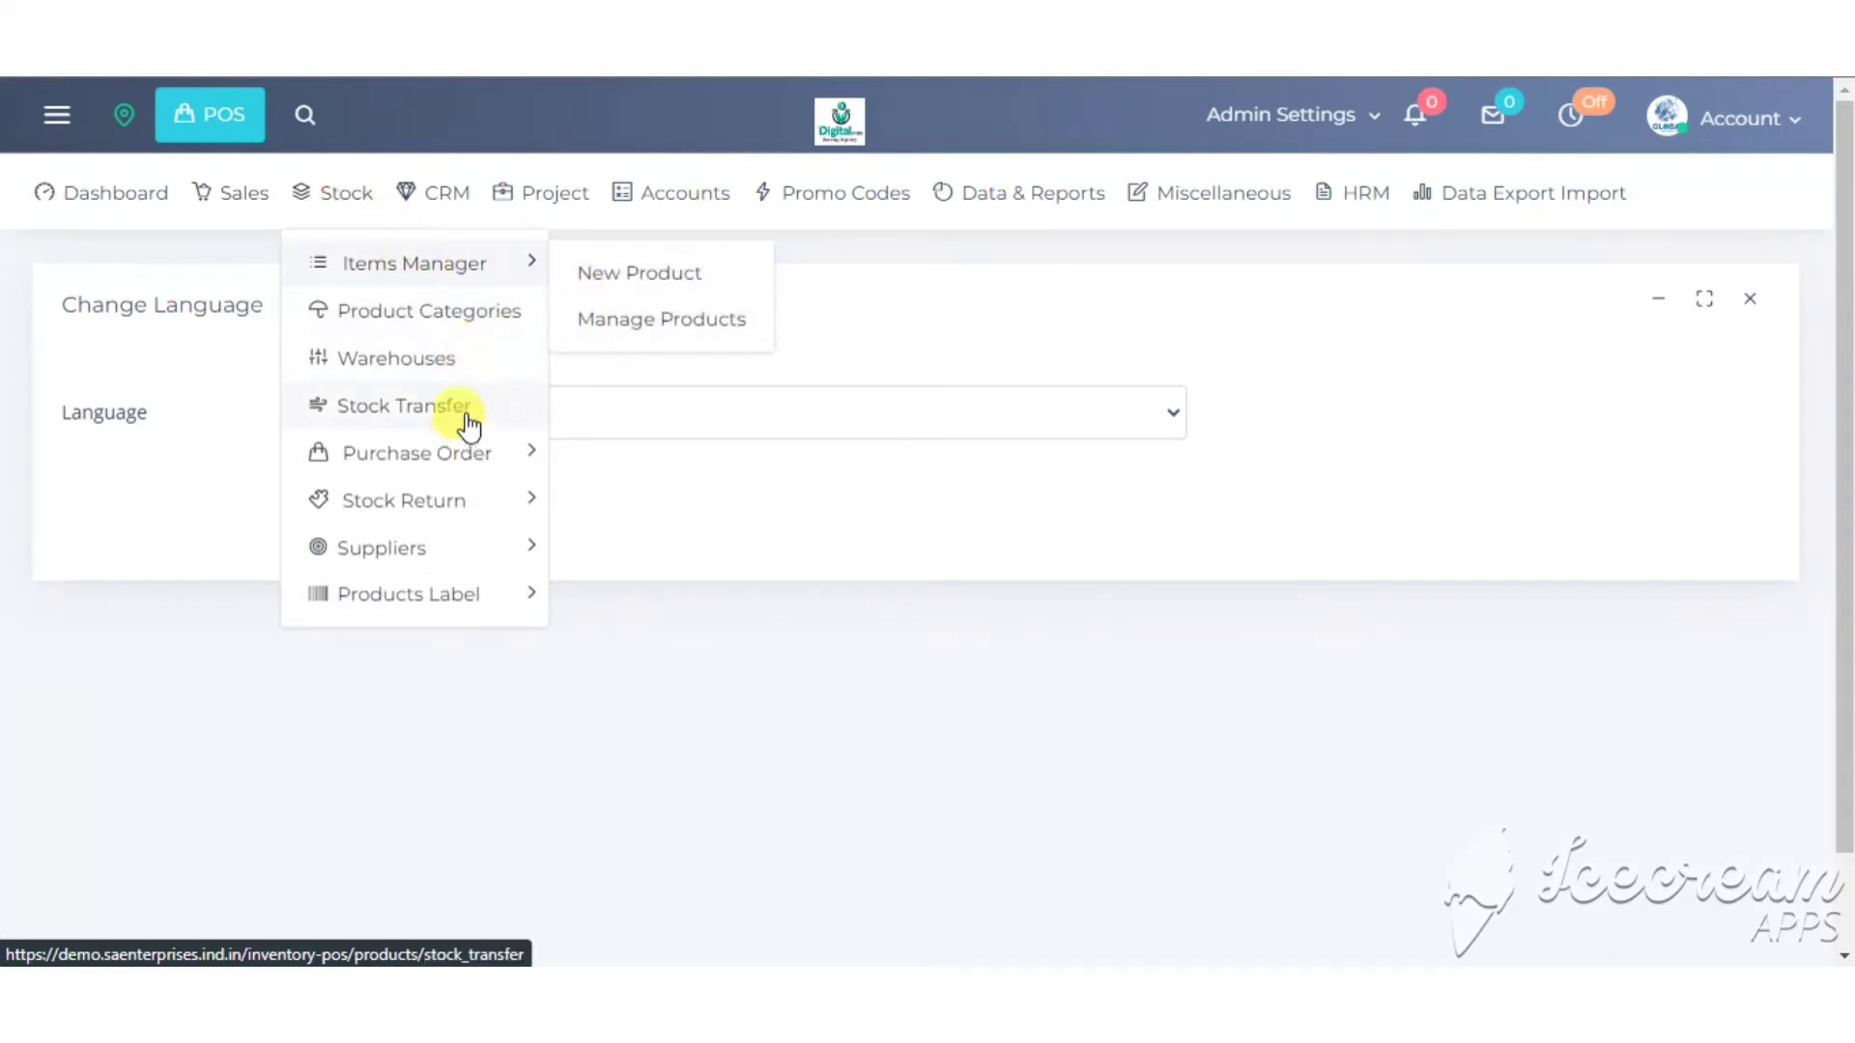
{"action": "mouse_move", "coordinate": [517, 459]}
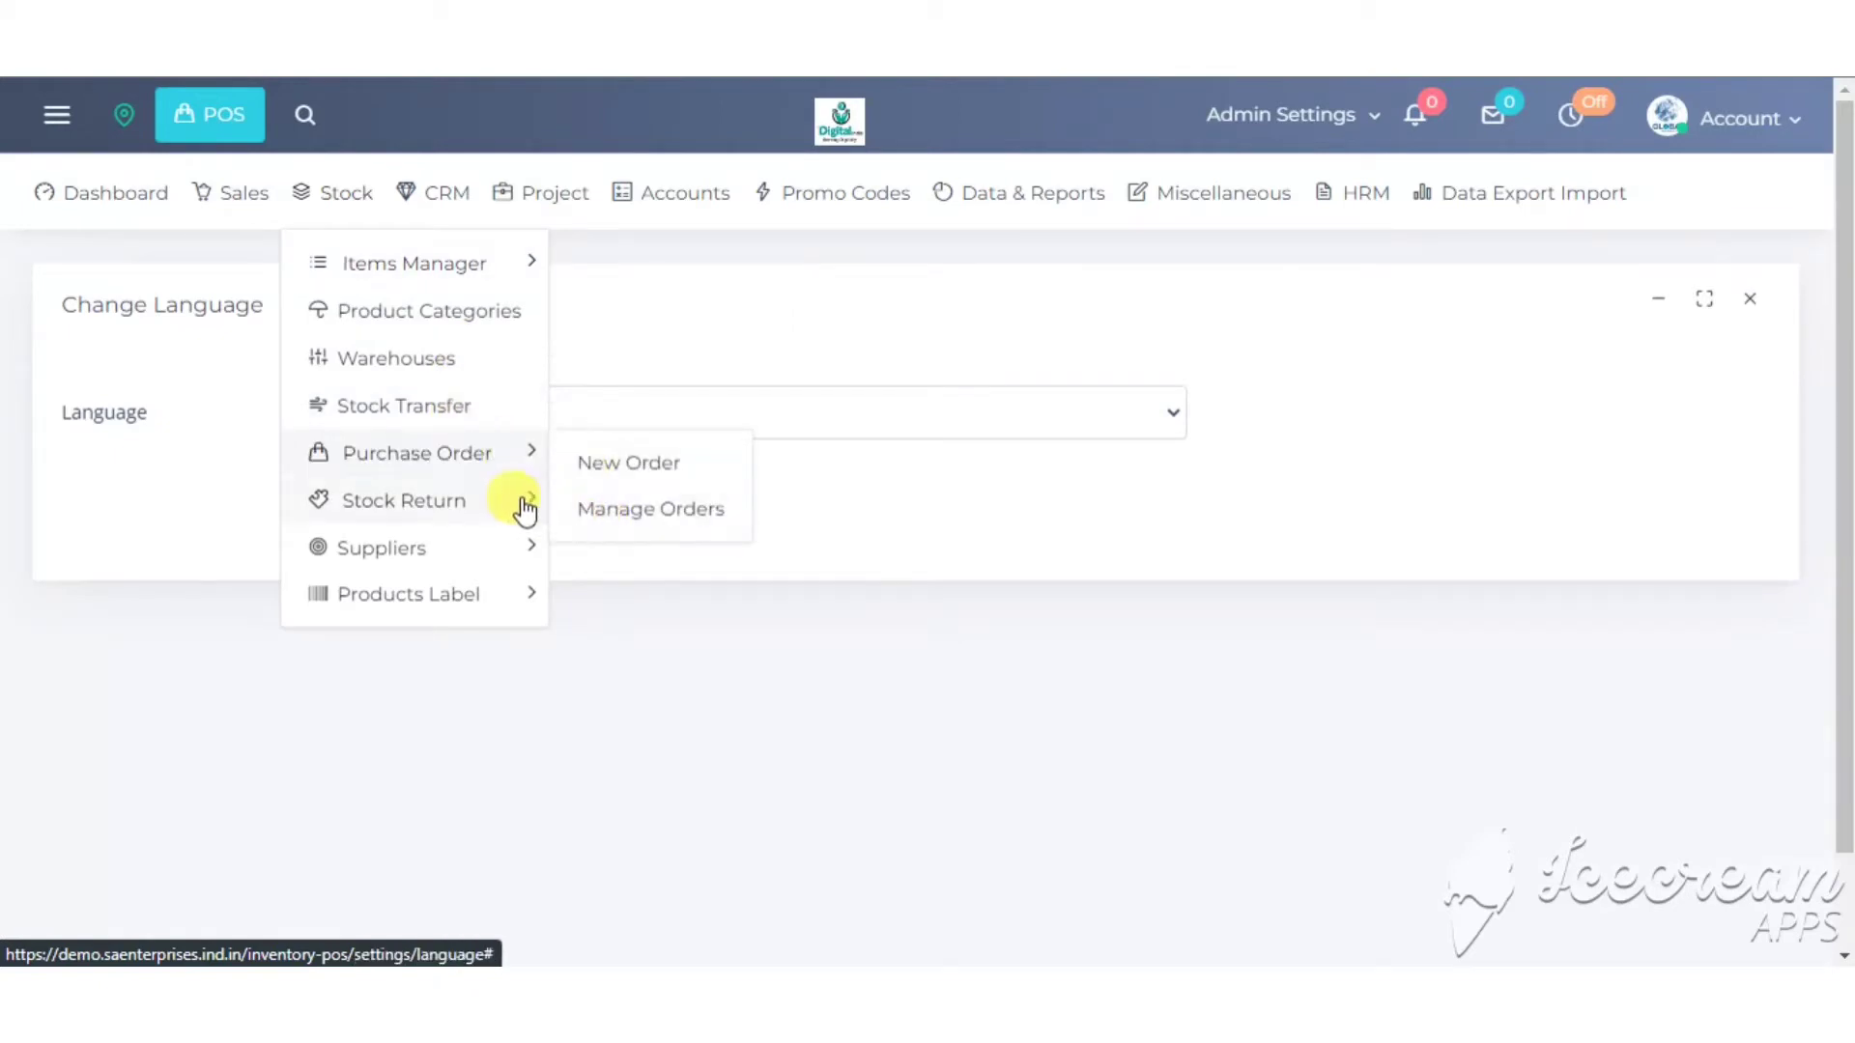
{"action": "mouse_move", "coordinate": [513, 501]}
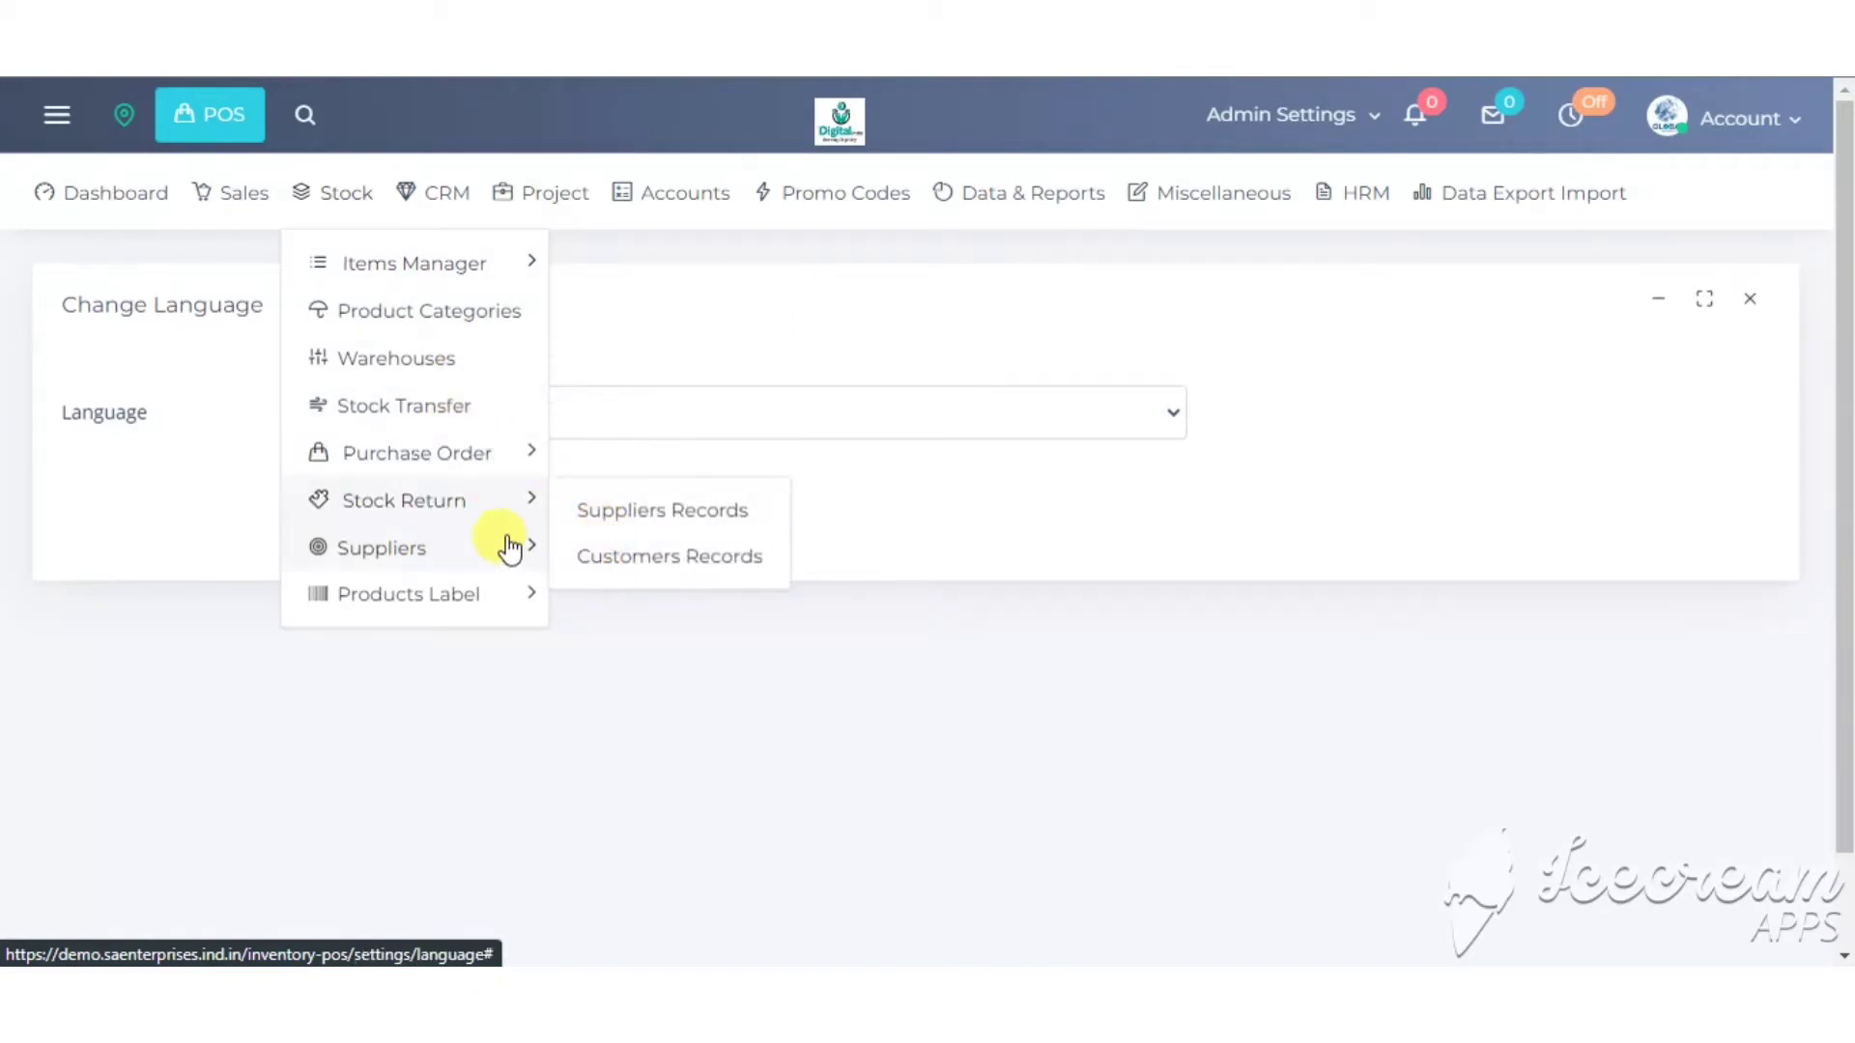
{"action": "mouse_move", "coordinate": [441, 598]}
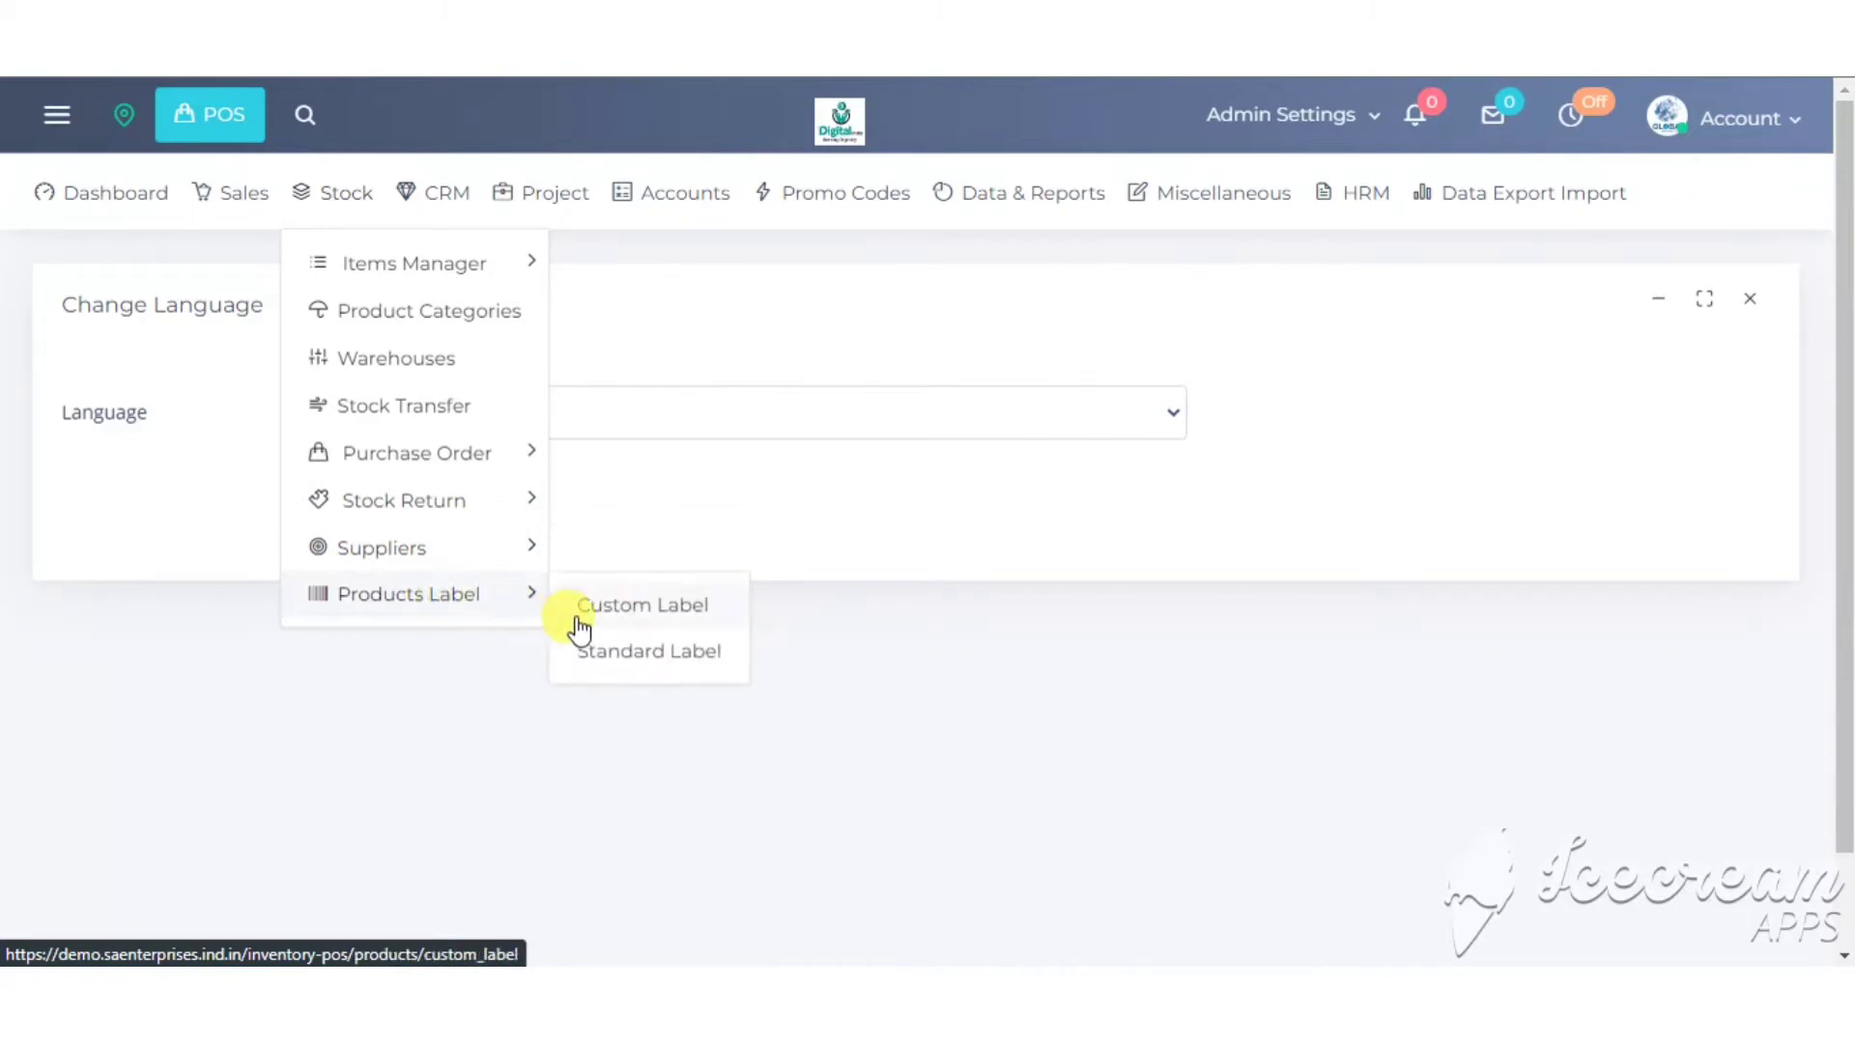
{"action": "left_click", "coordinate": [633, 661]}
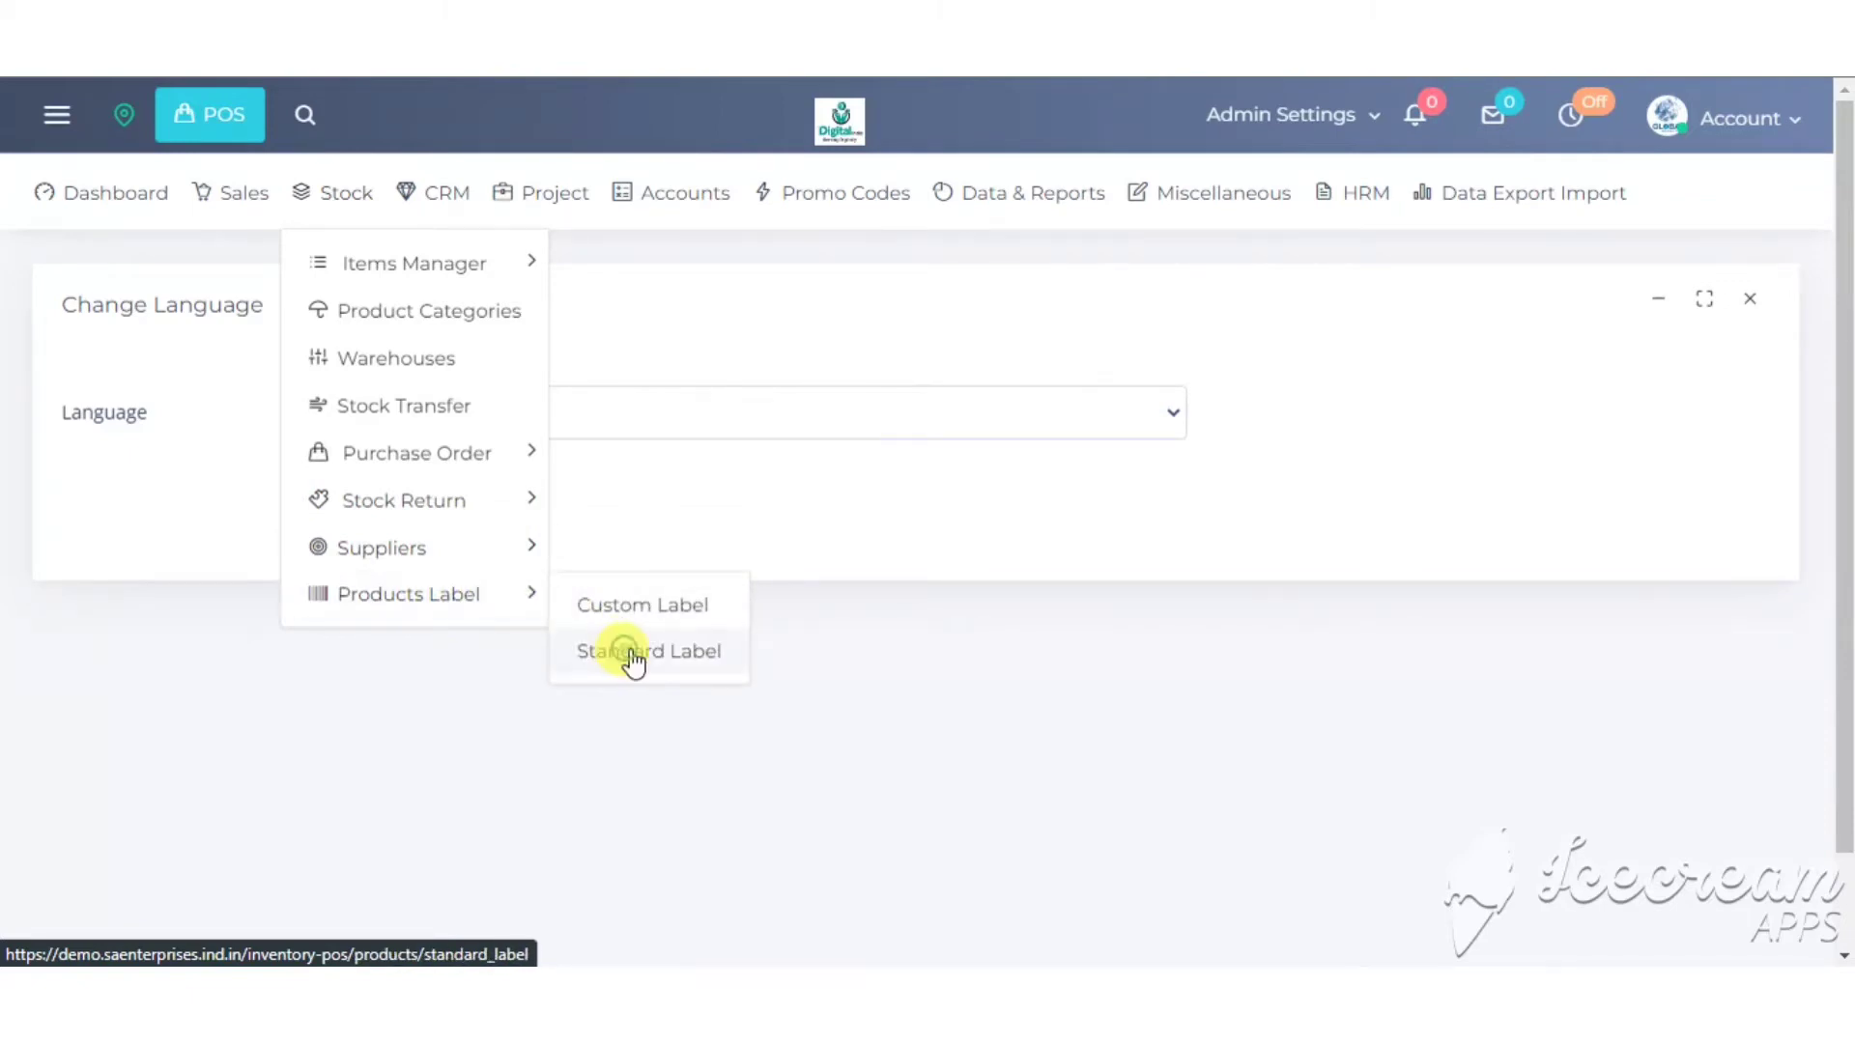
- Generate a sheet of EU30019 65 standard labels for HALDIRAM PRABHUJI SHON PAPRI from warehouse I-MH-PRLI-ENB-0005 and look it over
{"action": "scroll", "coordinate": [515, 427], "scroll_direction": "down", "scroll_amount": 1}
{"action": "left_click", "coordinate": [516, 426]}
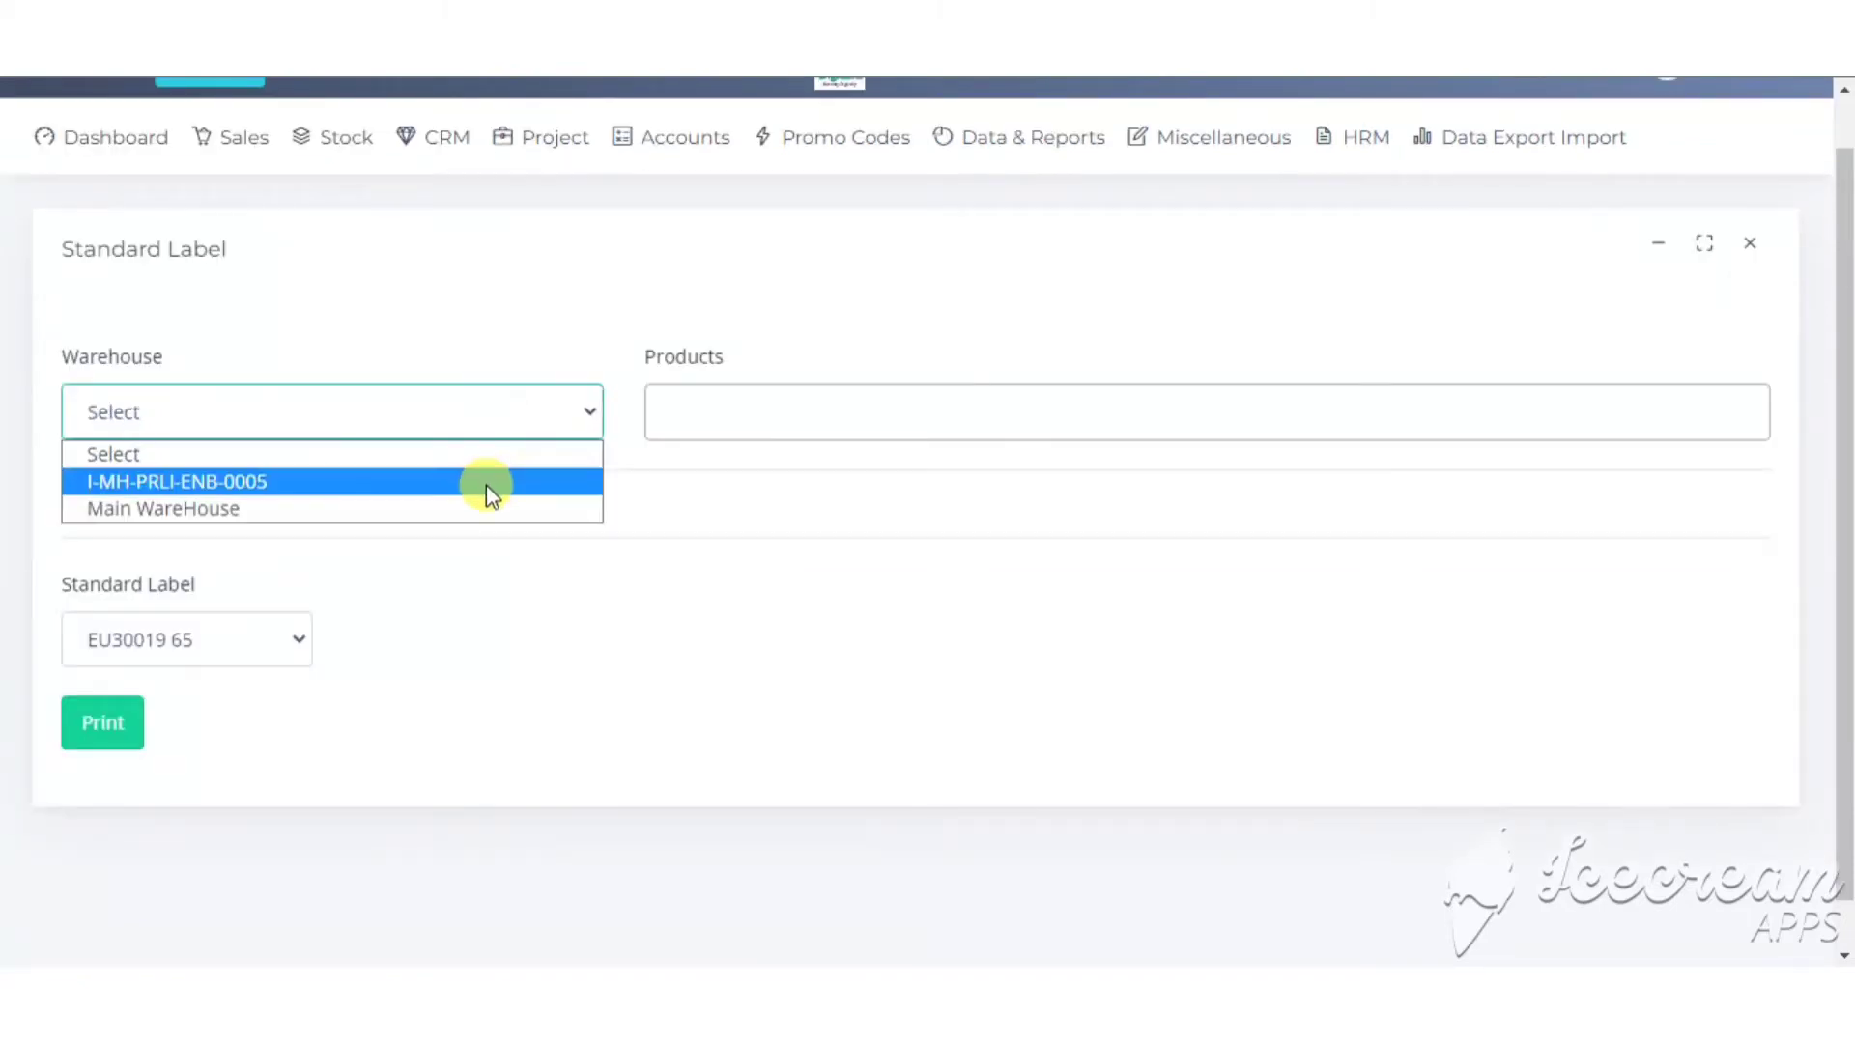
{"action": "left_click", "coordinate": [491, 488]}
{"action": "left_click", "coordinate": [793, 412]}
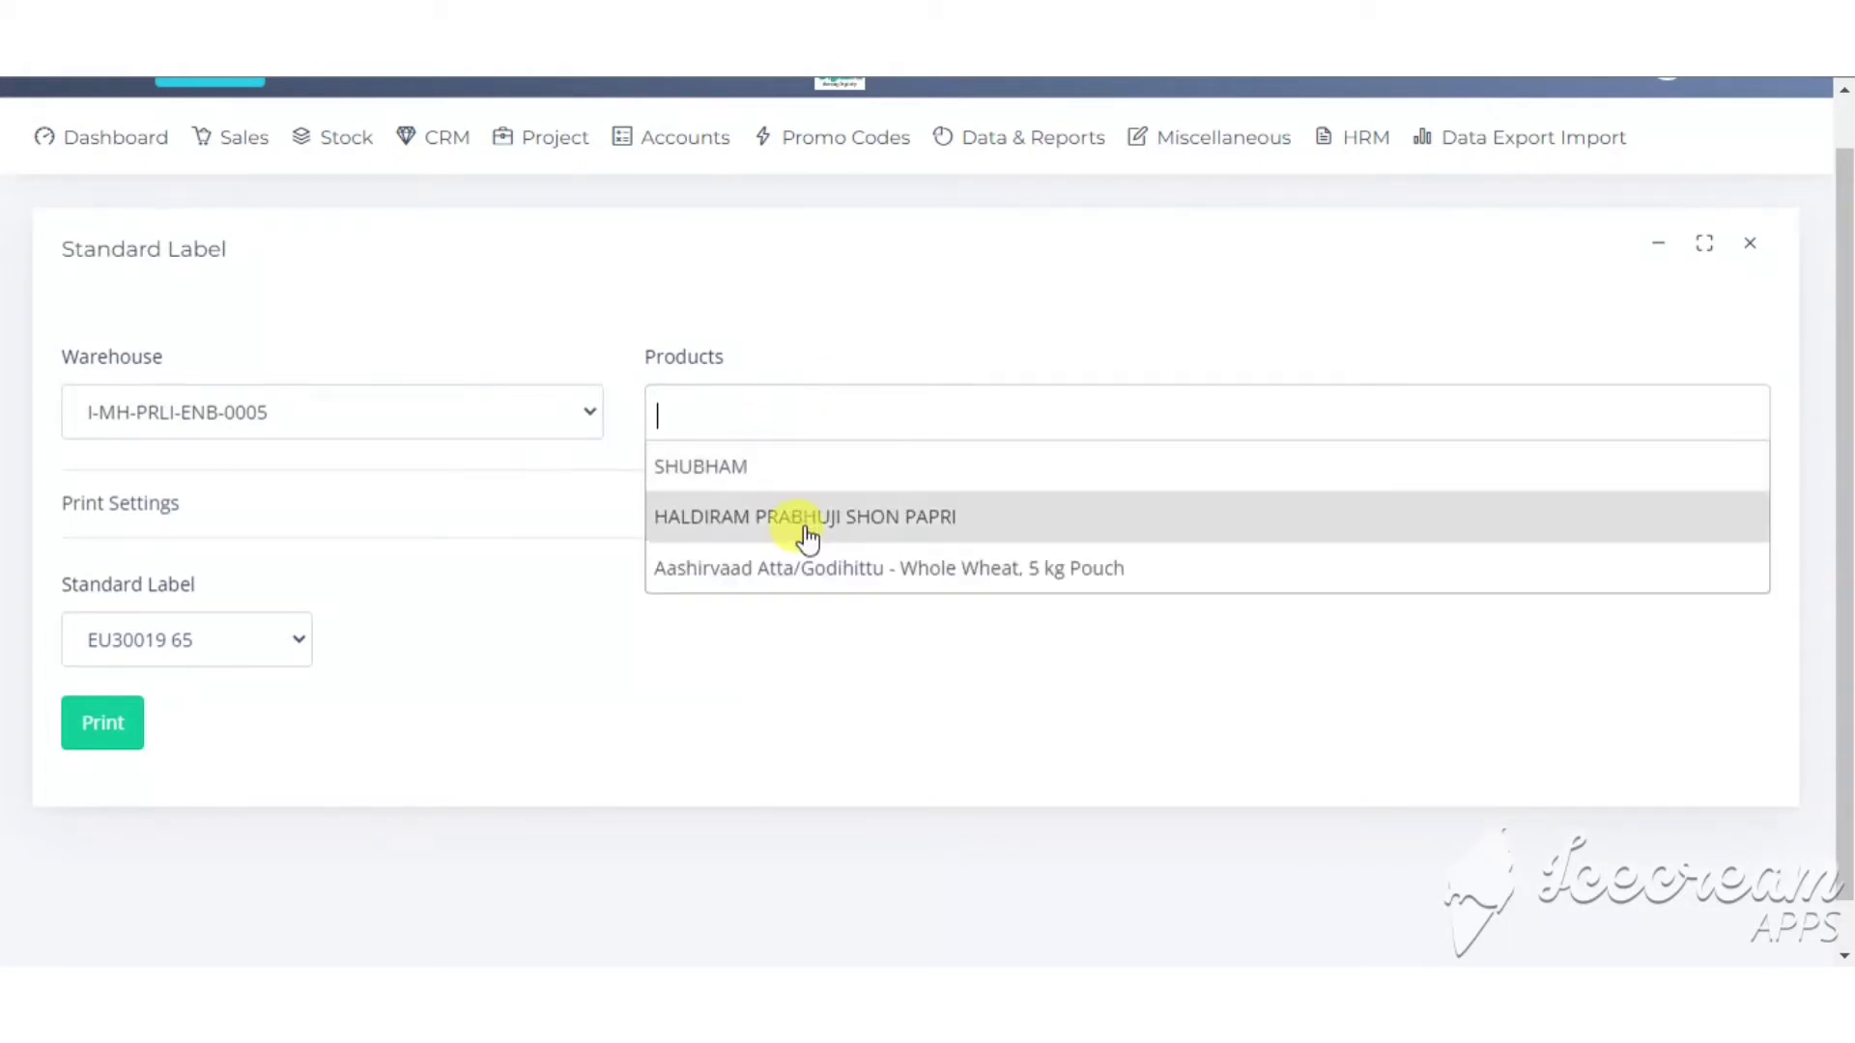
{"action": "left_click", "coordinate": [800, 522]}
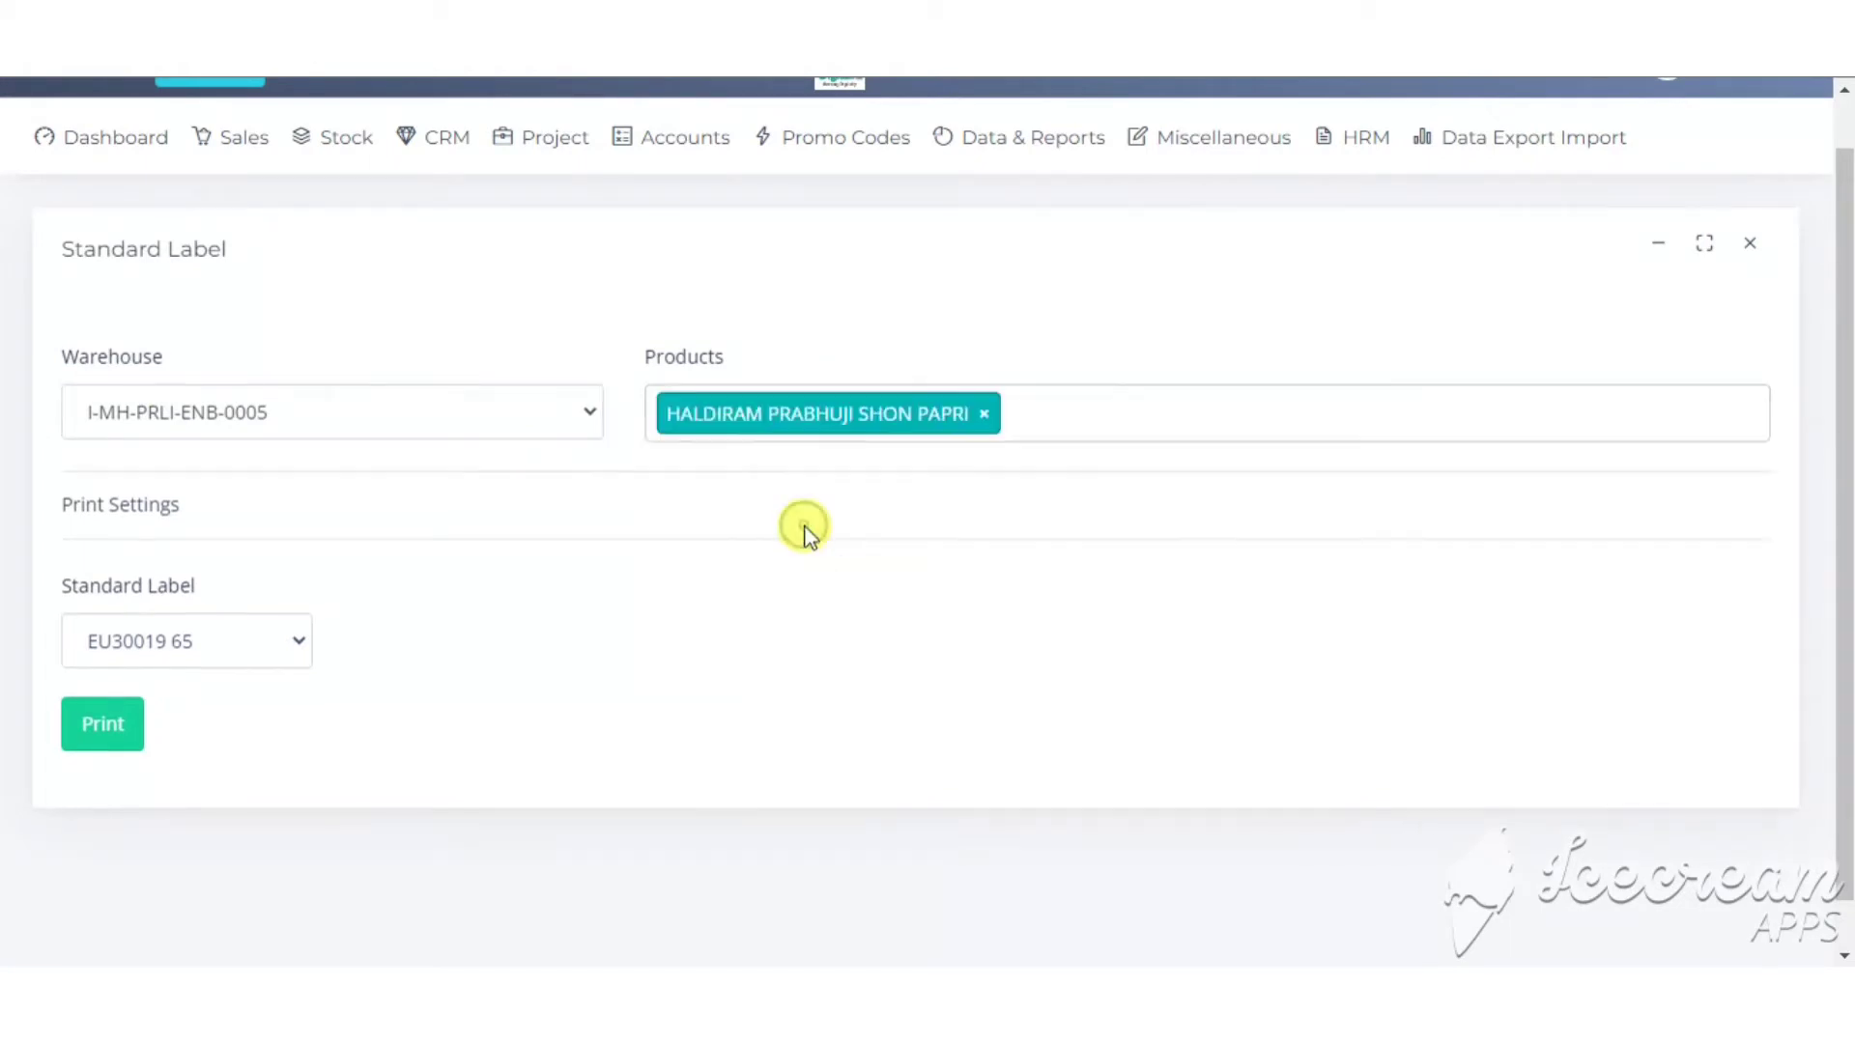
{"action": "left_click", "coordinate": [101, 731]}
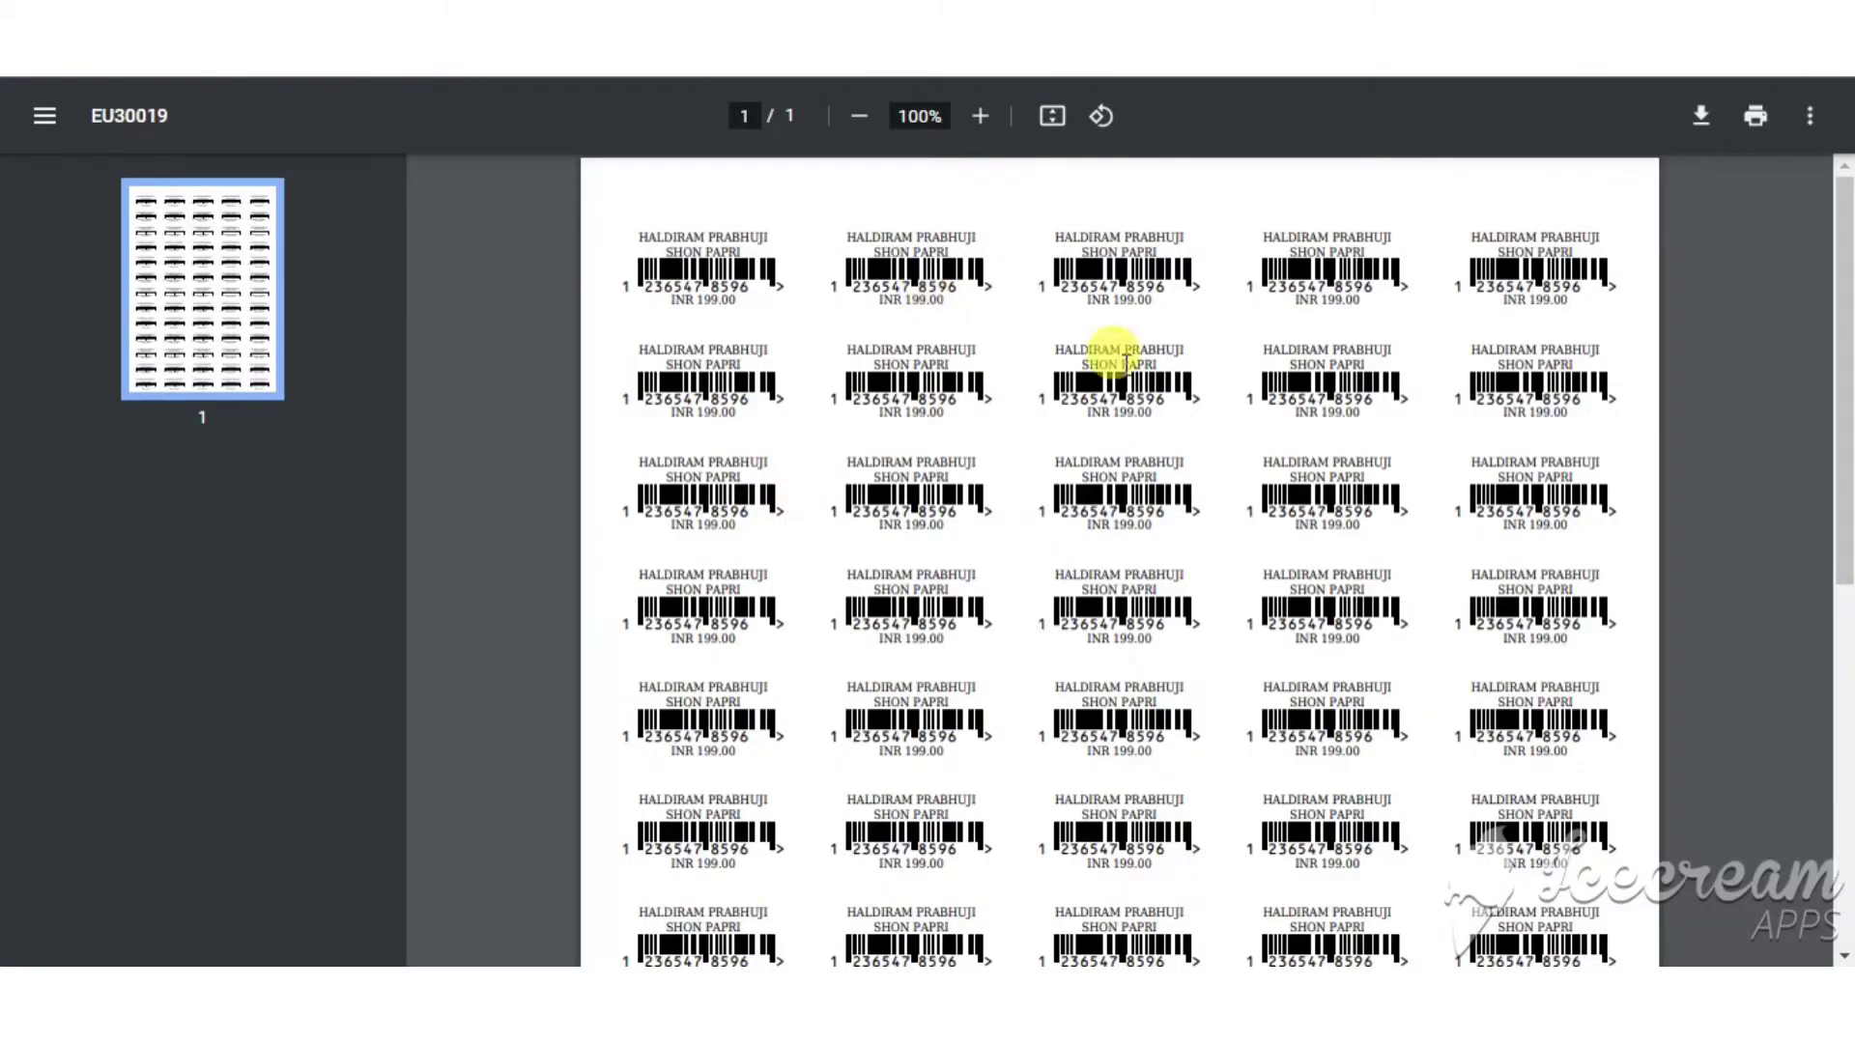
{"action": "left_click_drag", "start_coordinate": [1842, 393], "coordinate": [1842, 352]}
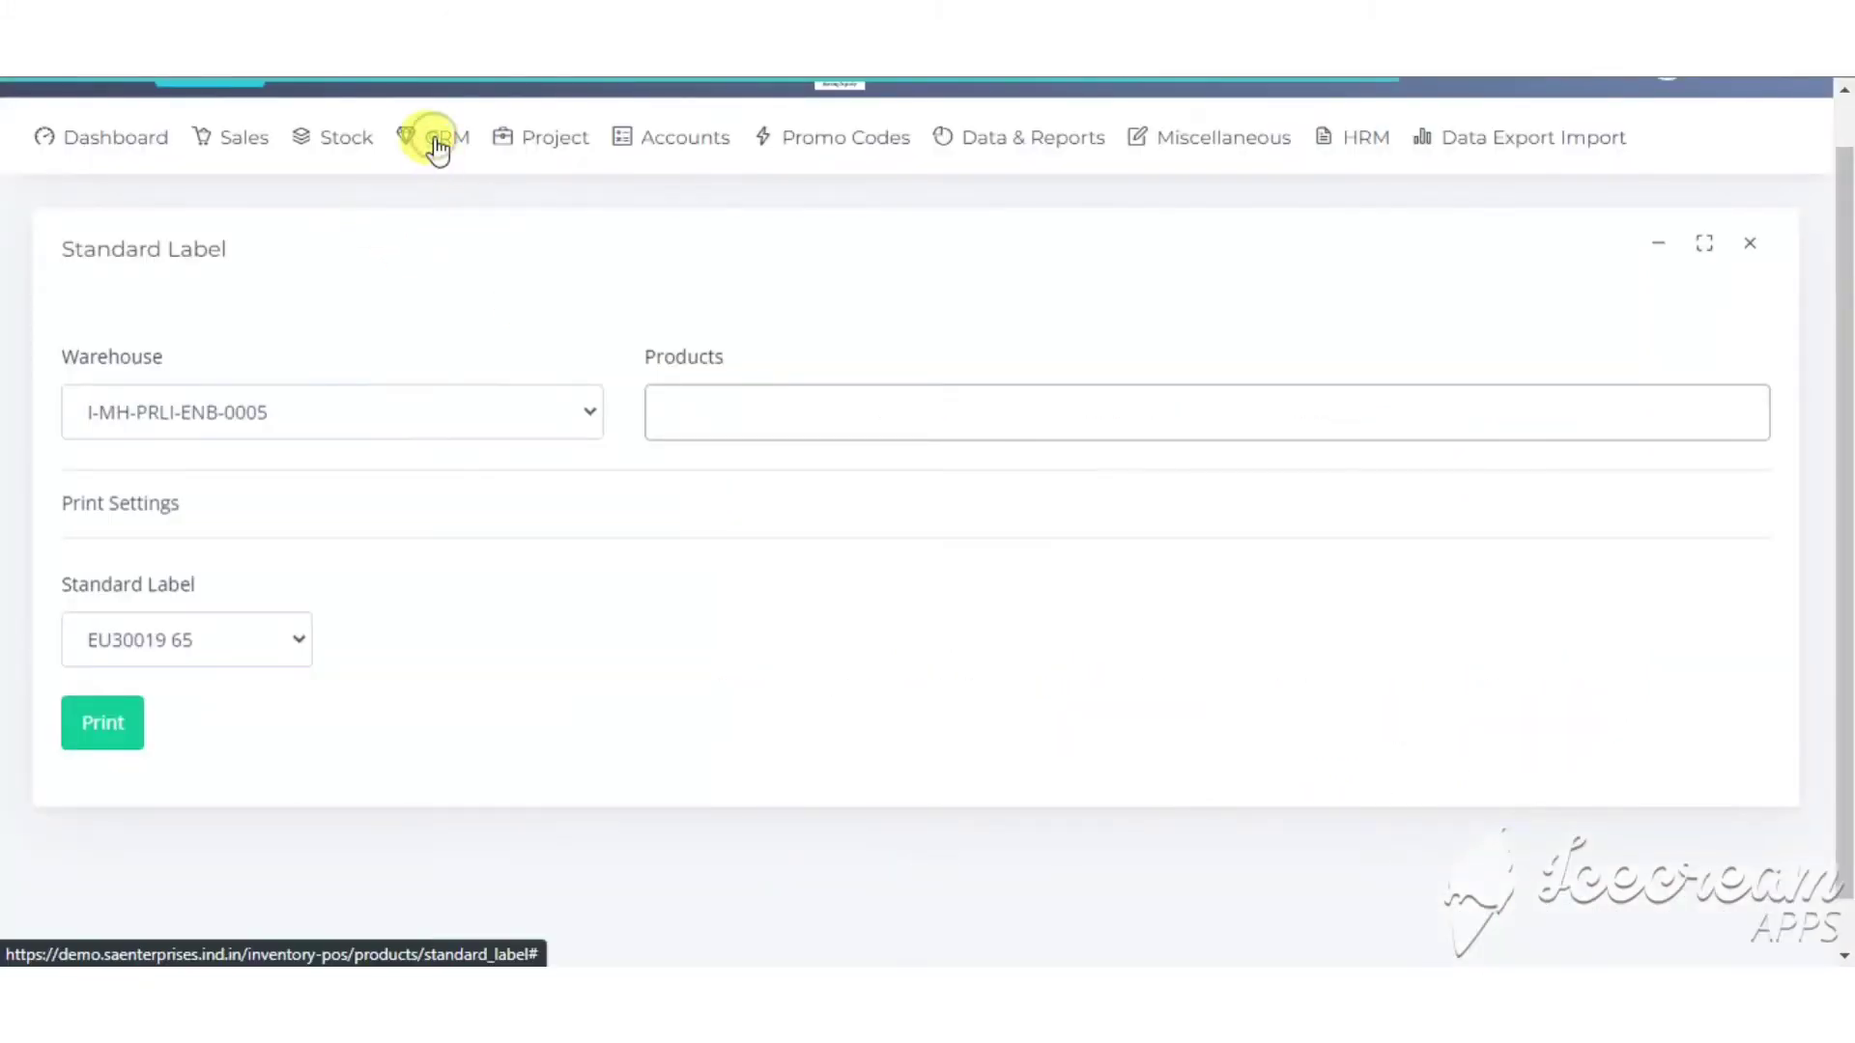
- Look over the options of the Project and Accounts modules, including account management and transactions
{"action": "left_click", "coordinate": [565, 140]}
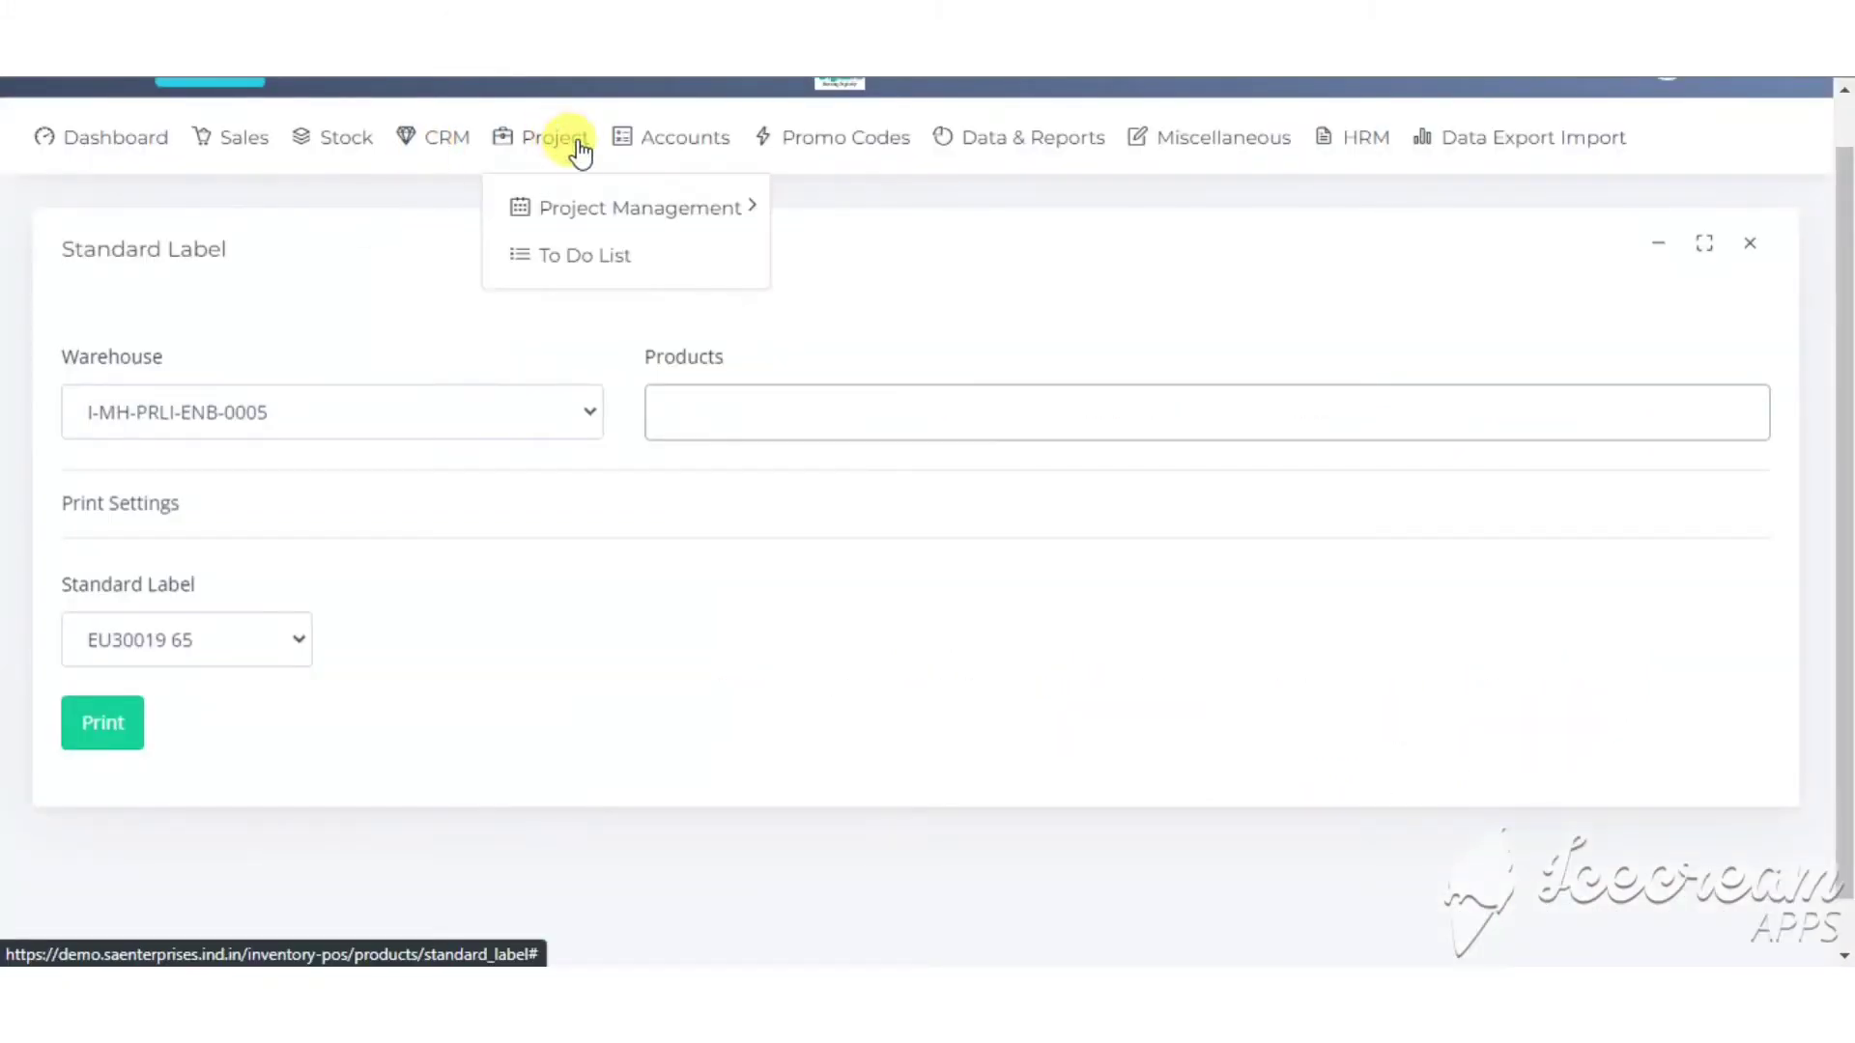
{"action": "left_click", "coordinate": [690, 155]}
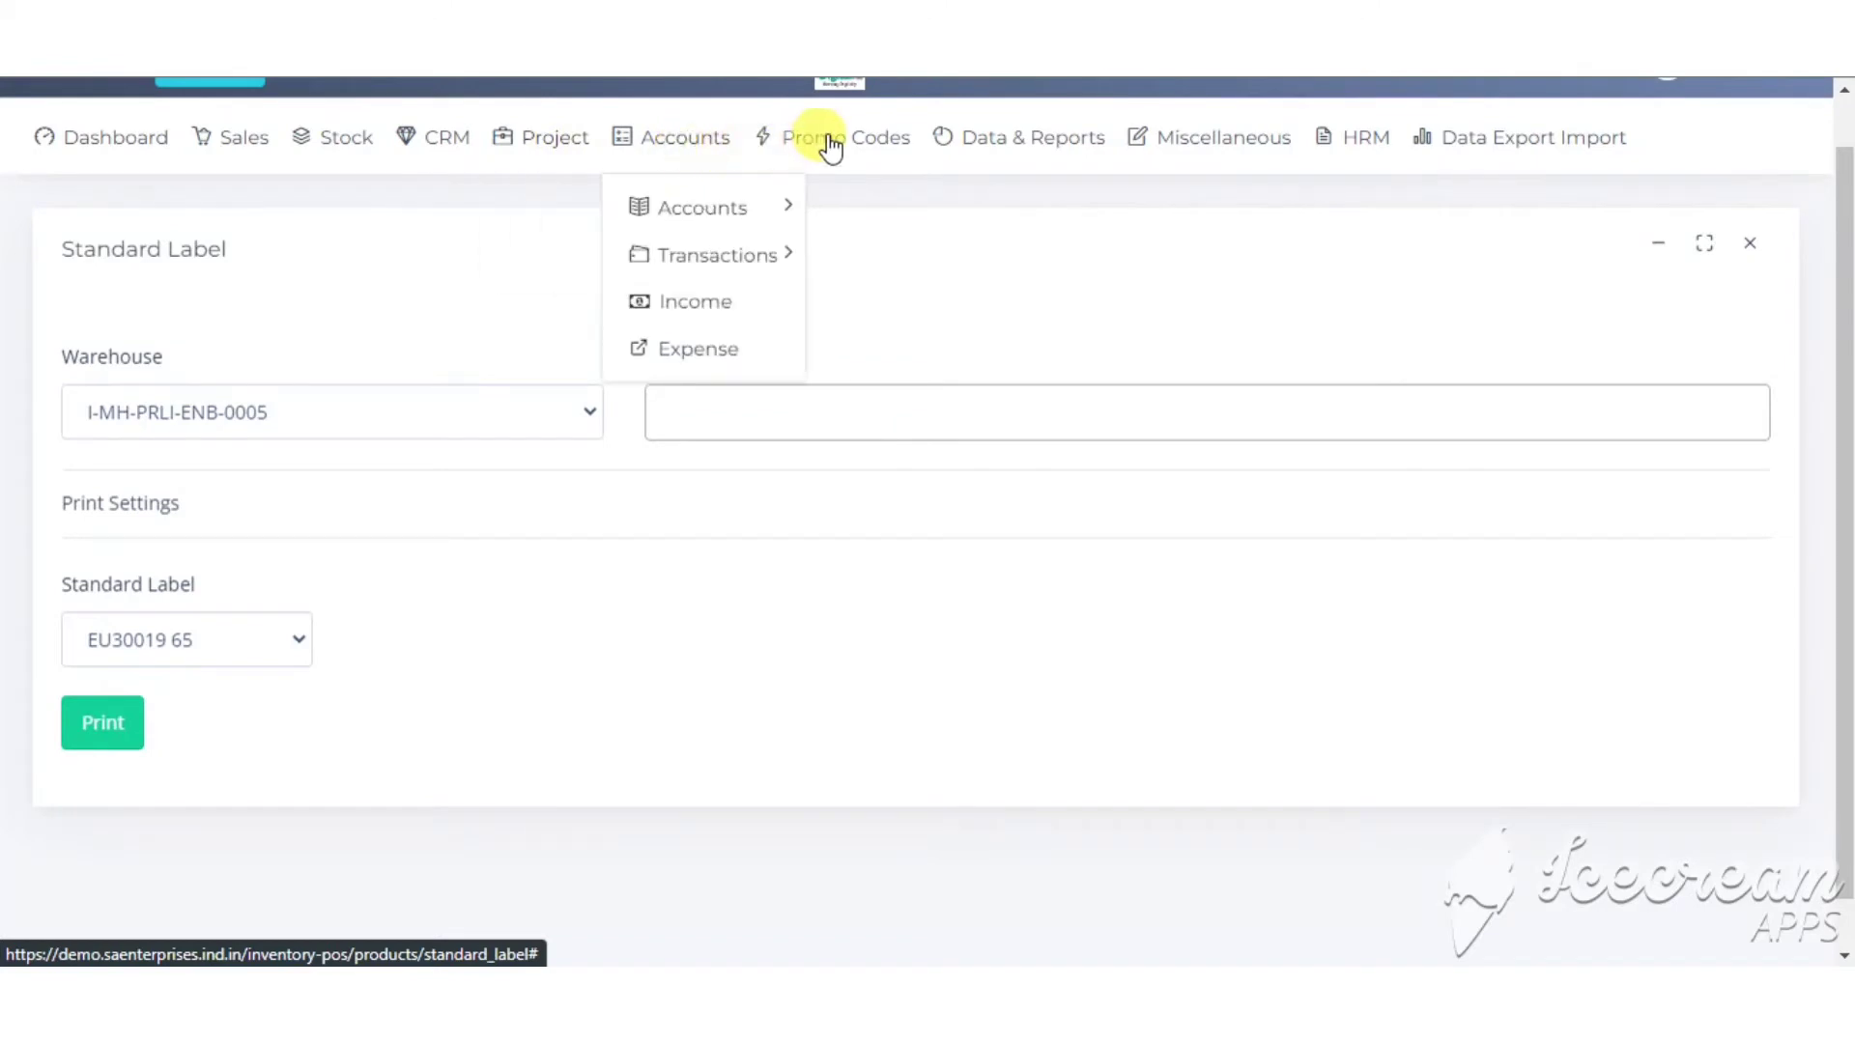
{"action": "left_click", "coordinate": [773, 204]}
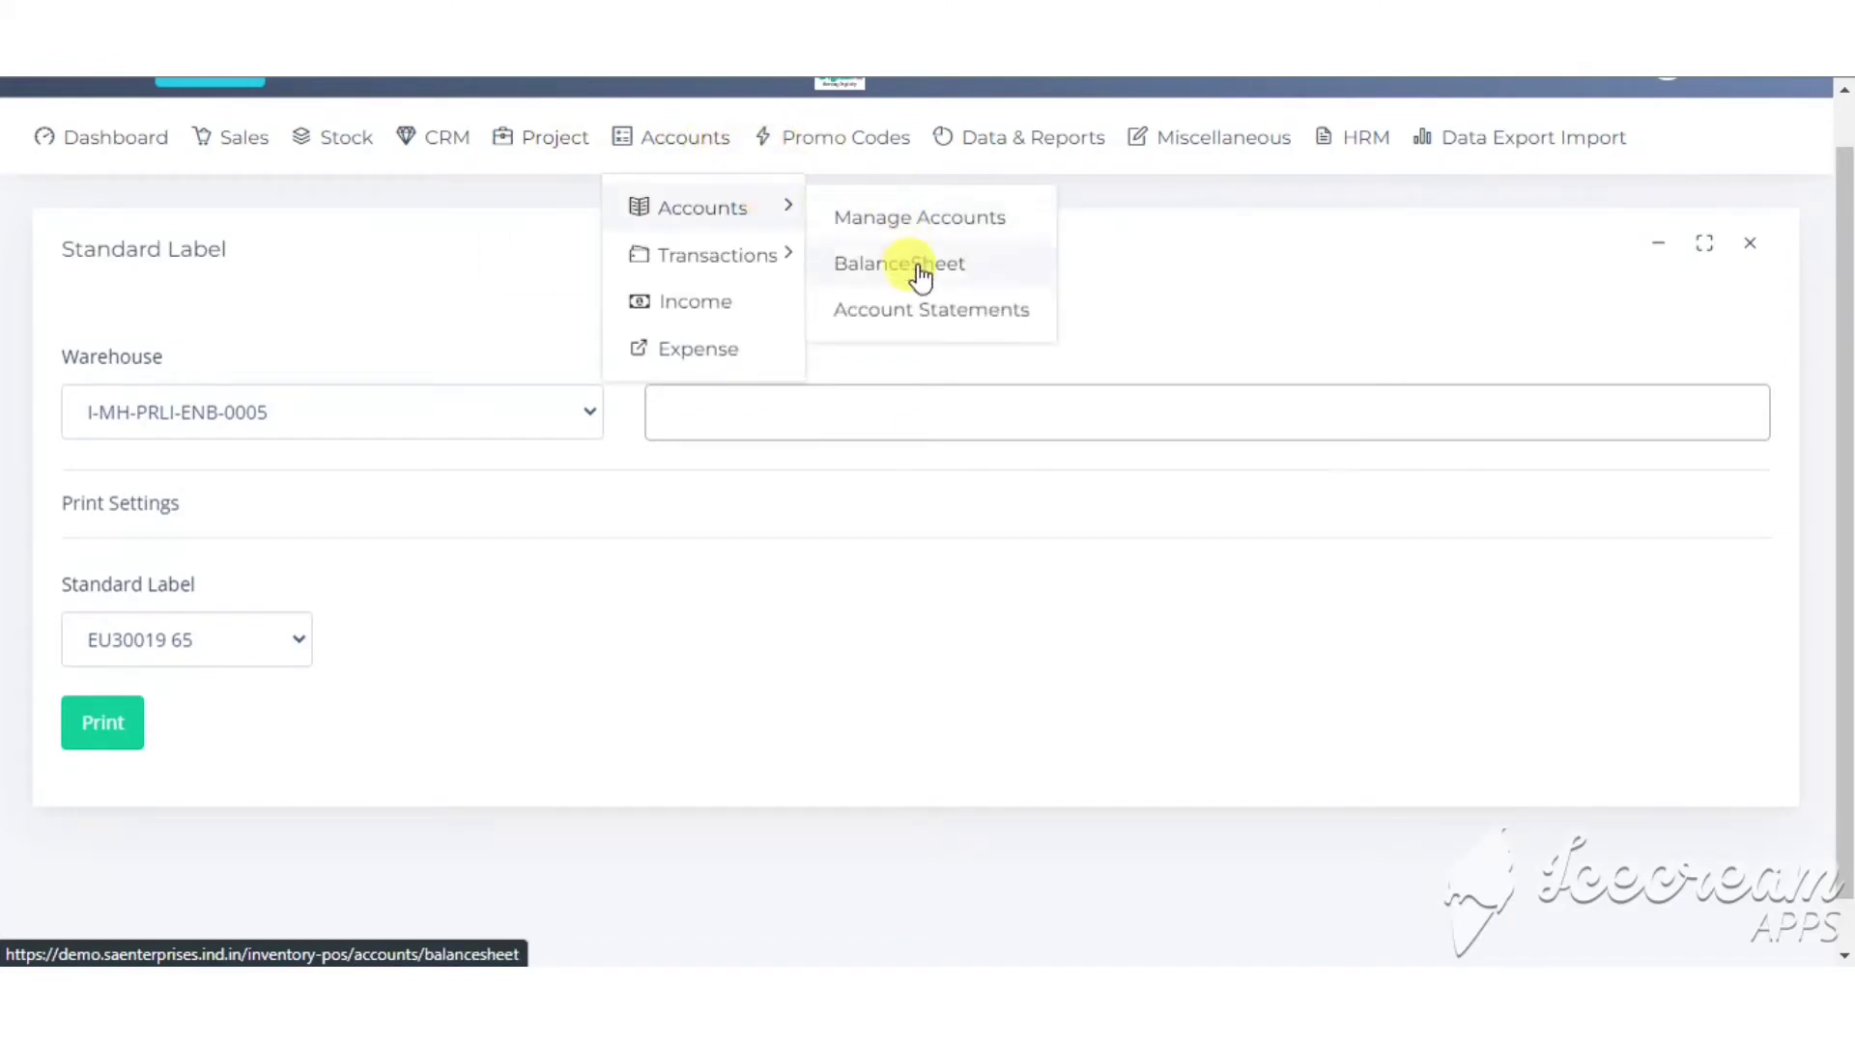
{"action": "mouse_move", "coordinate": [766, 265]}
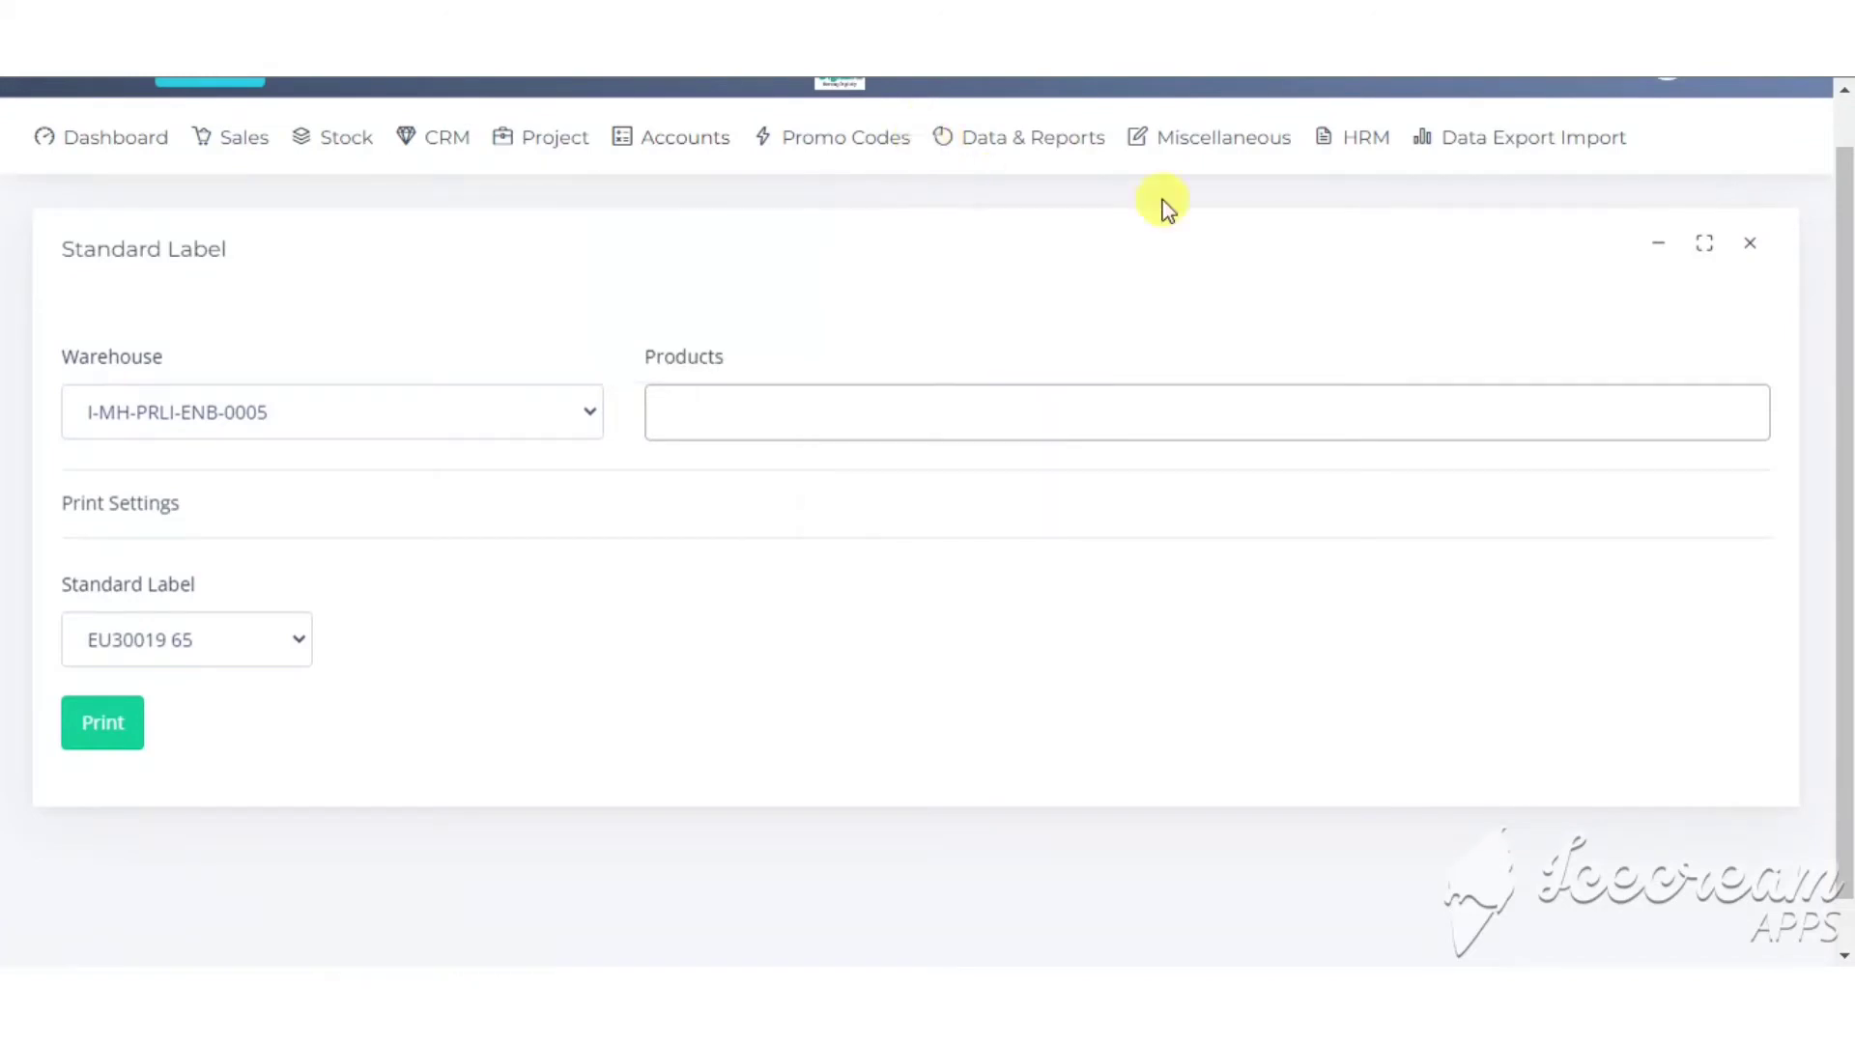
- Look through the Data & Reports, Miscellaneous and HRM options, and open the HRM Departments page
{"action": "mouse_move", "coordinate": [1068, 152]}
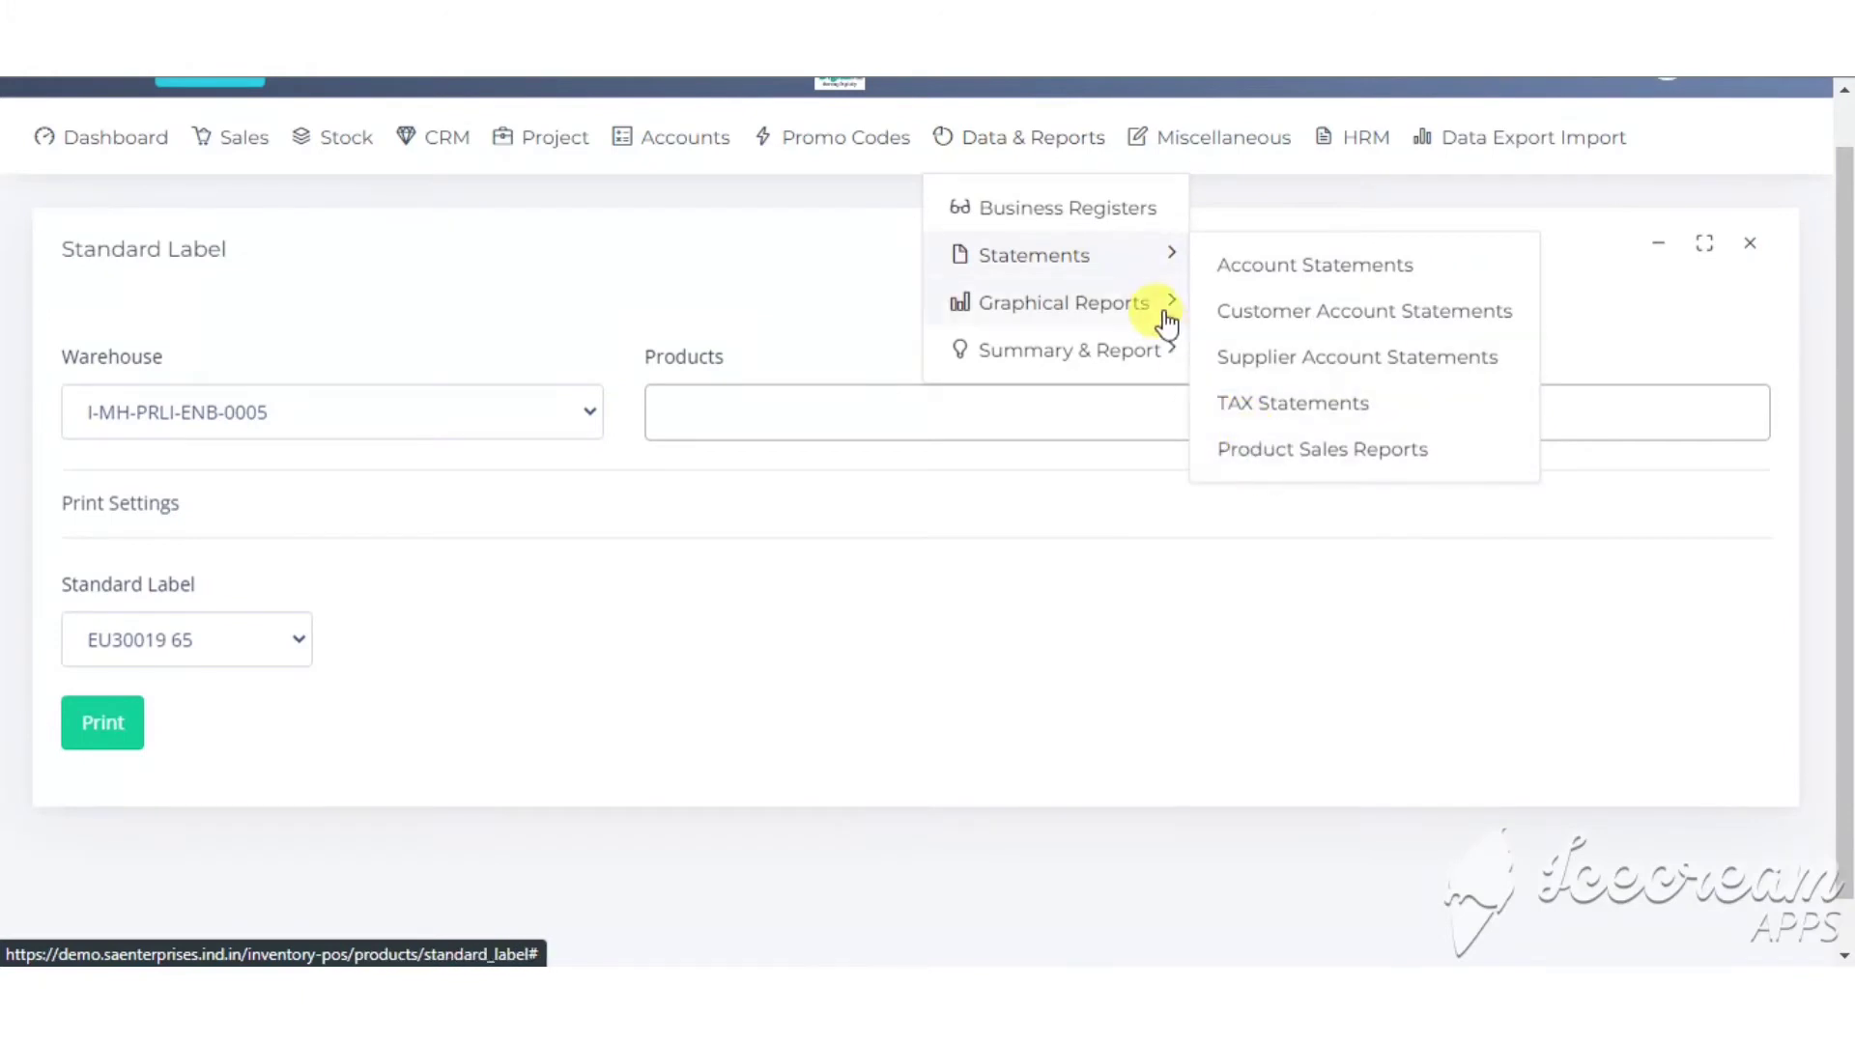
{"action": "mouse_move", "coordinate": [1158, 309]}
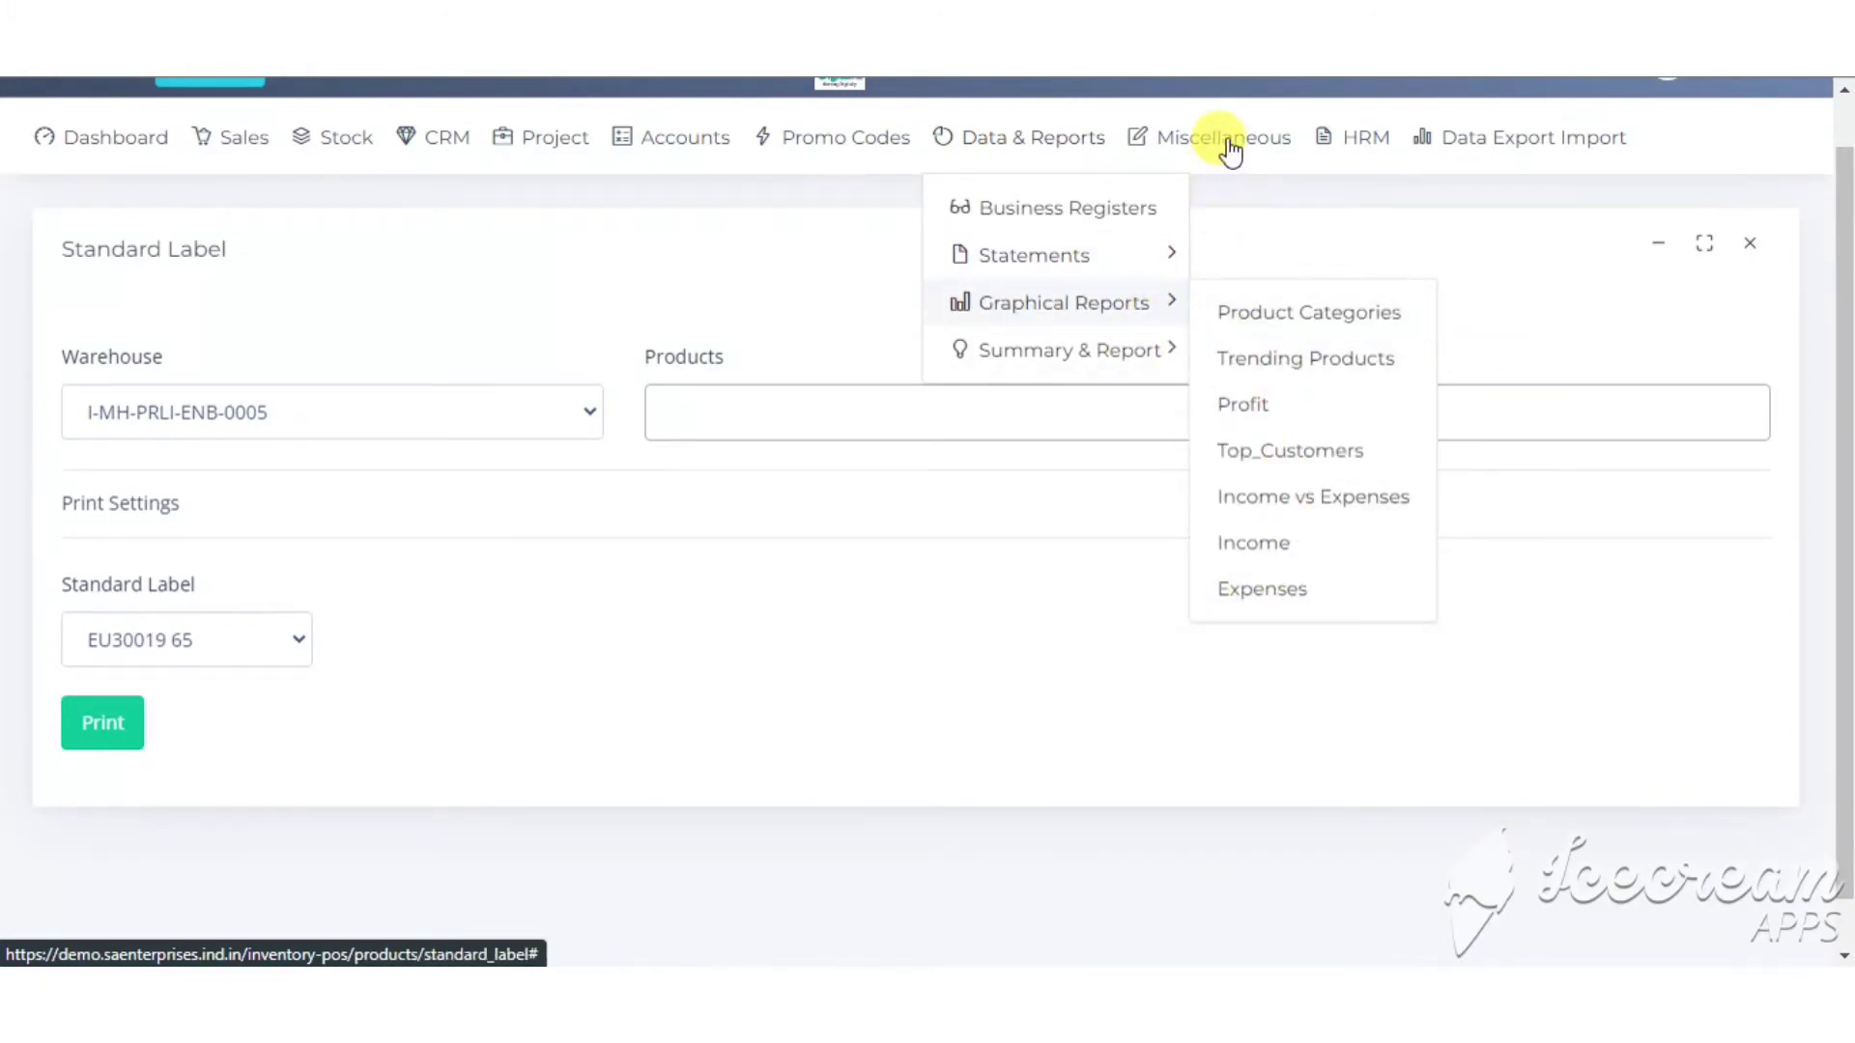
{"action": "mouse_move", "coordinate": [1230, 151]}
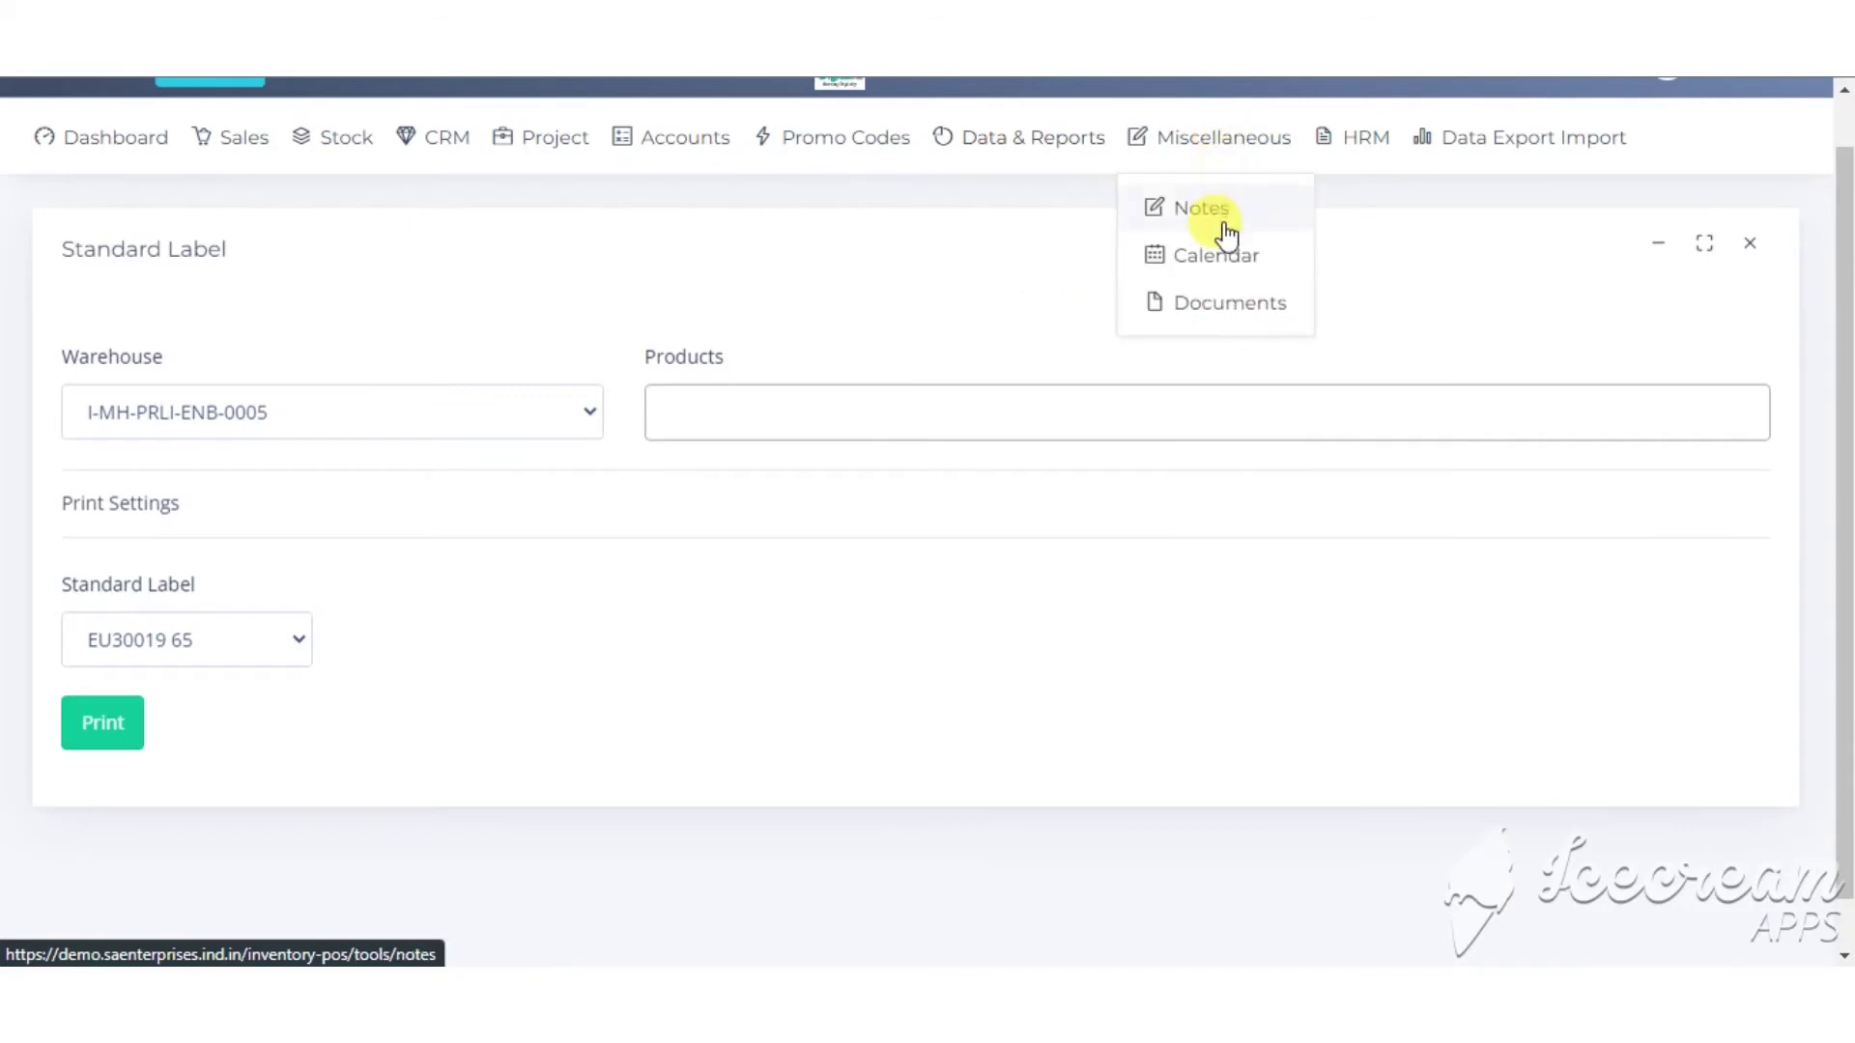
{"action": "mouse_move", "coordinate": [1338, 145]}
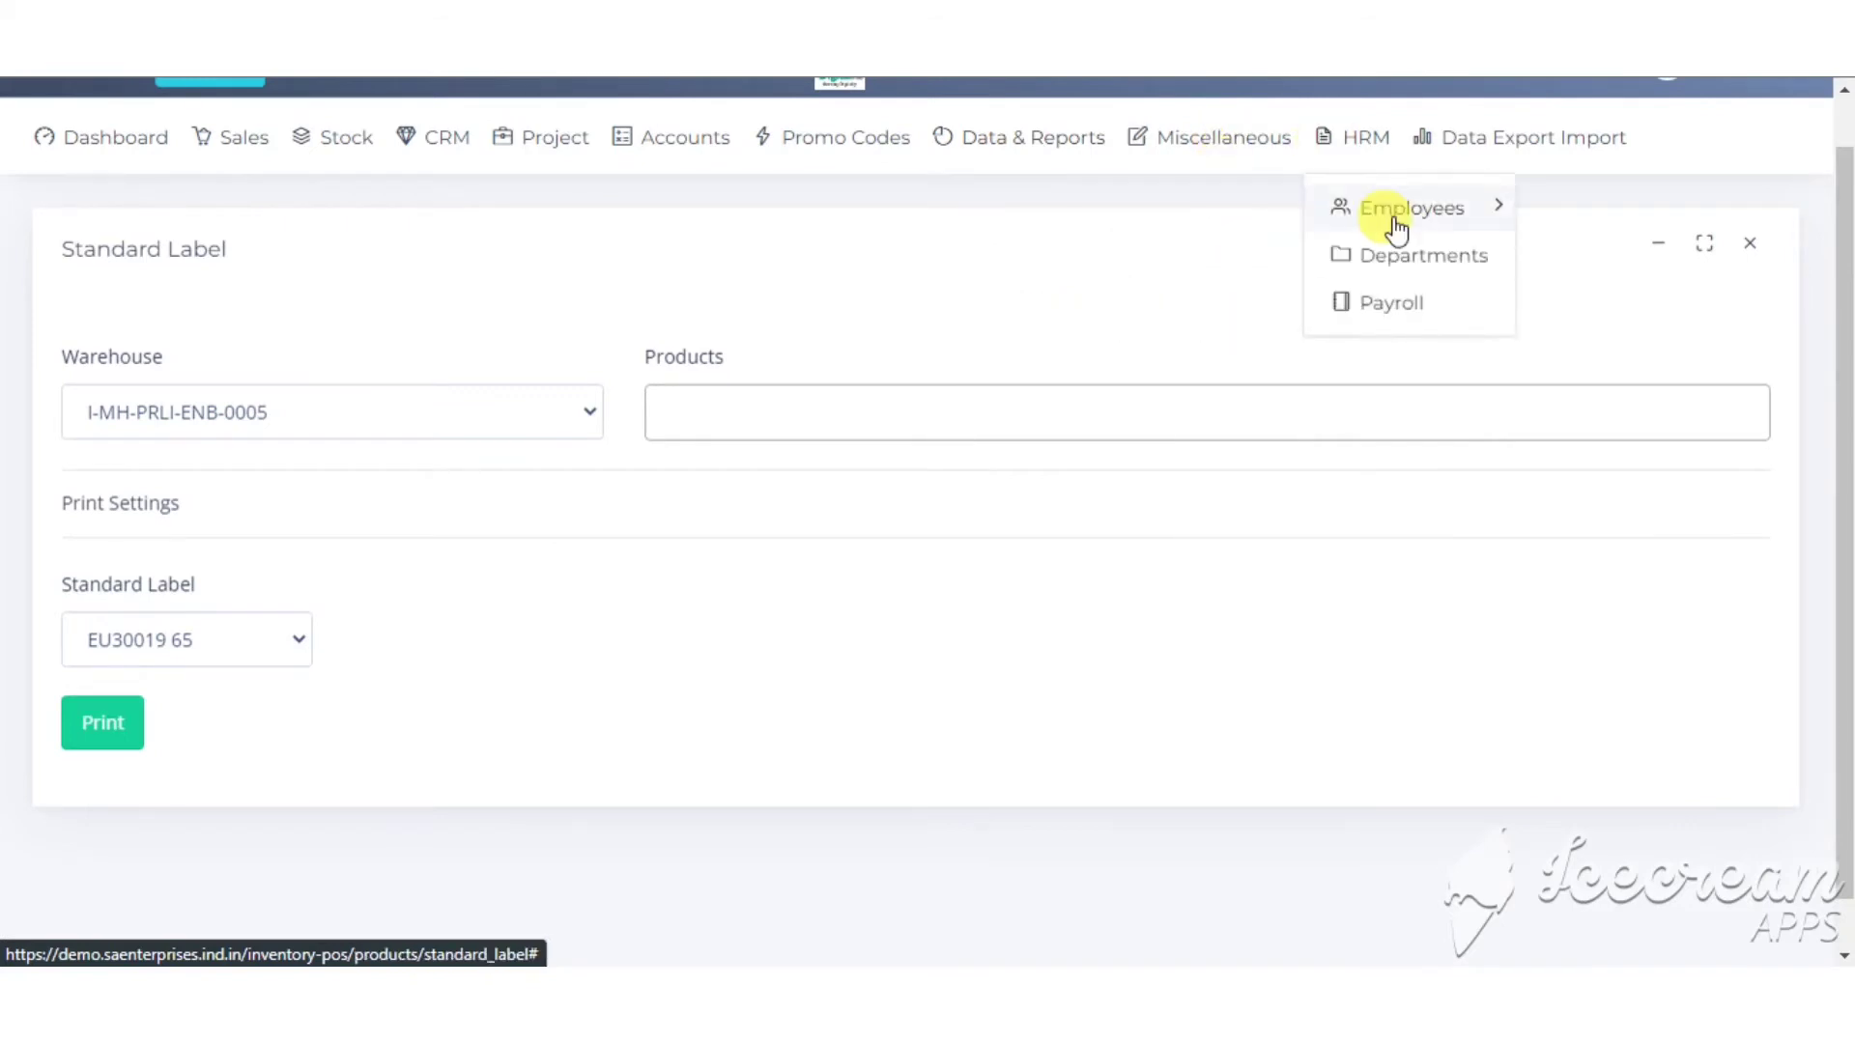
{"action": "mouse_move", "coordinate": [1394, 225]}
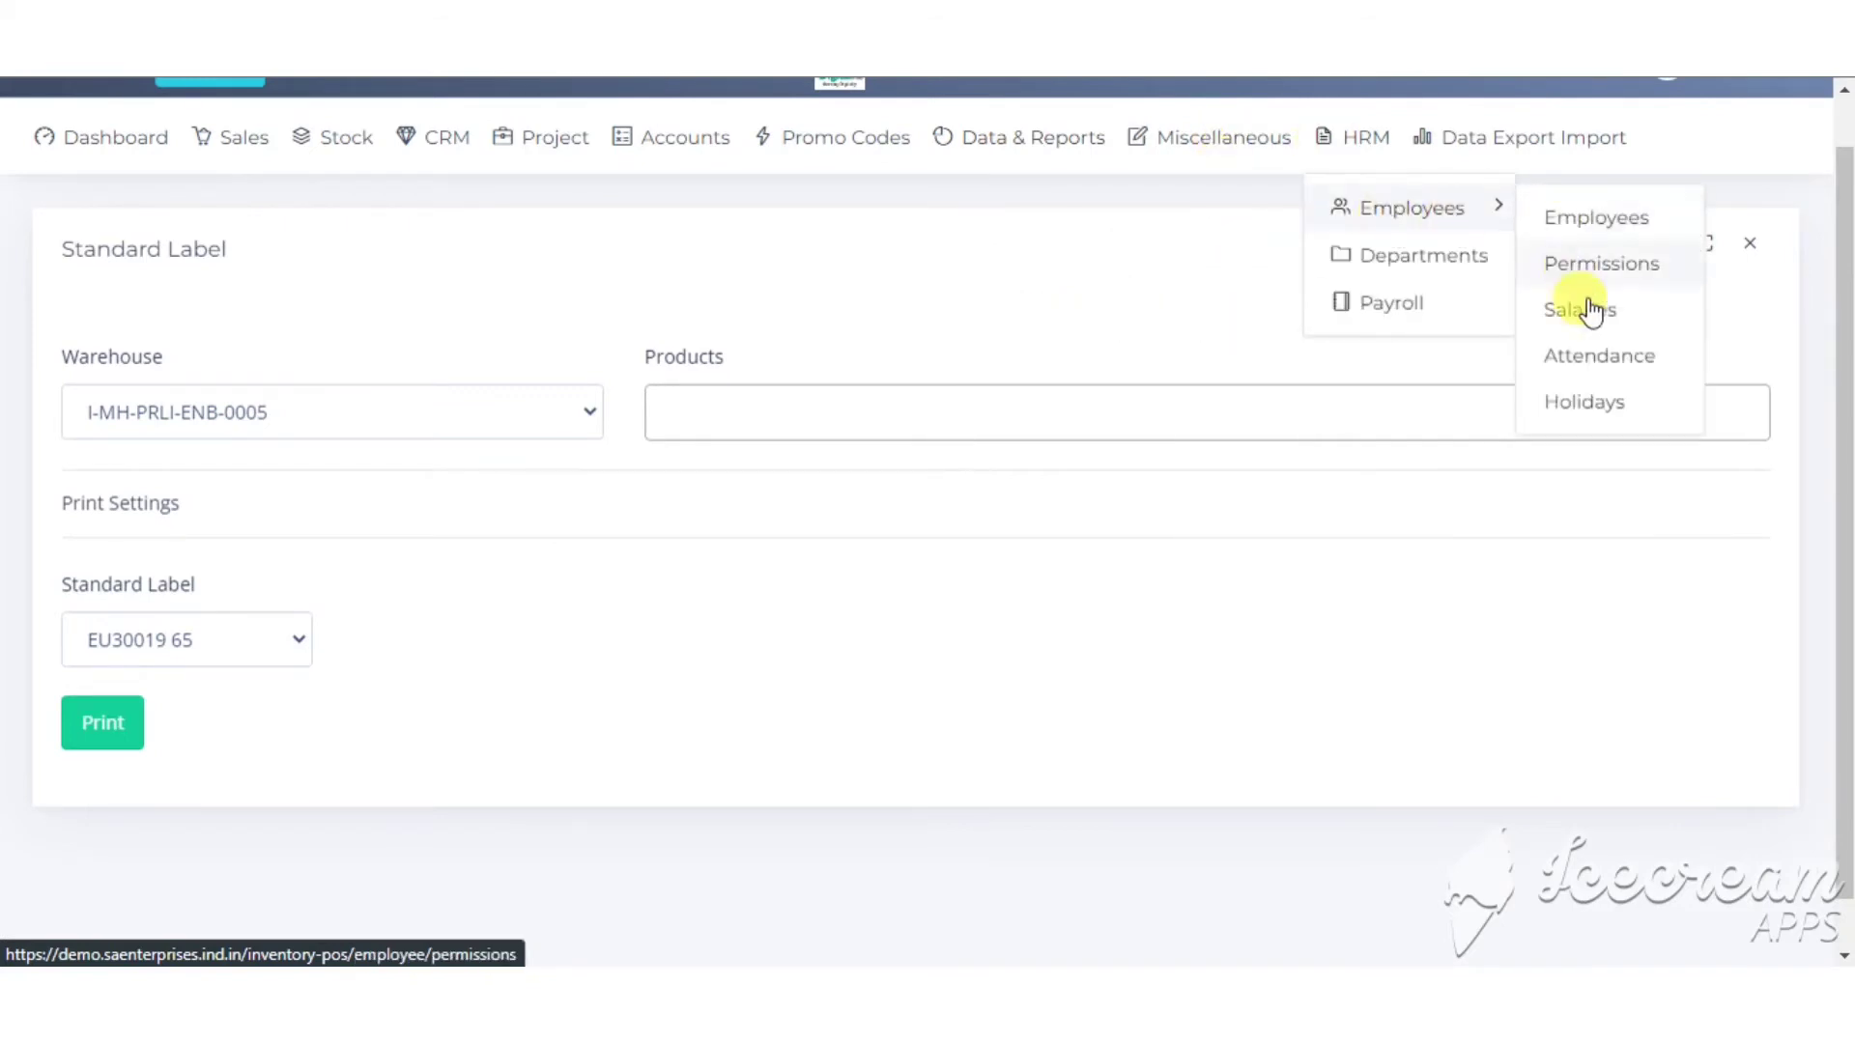
{"action": "left_click", "coordinate": [1478, 254]}
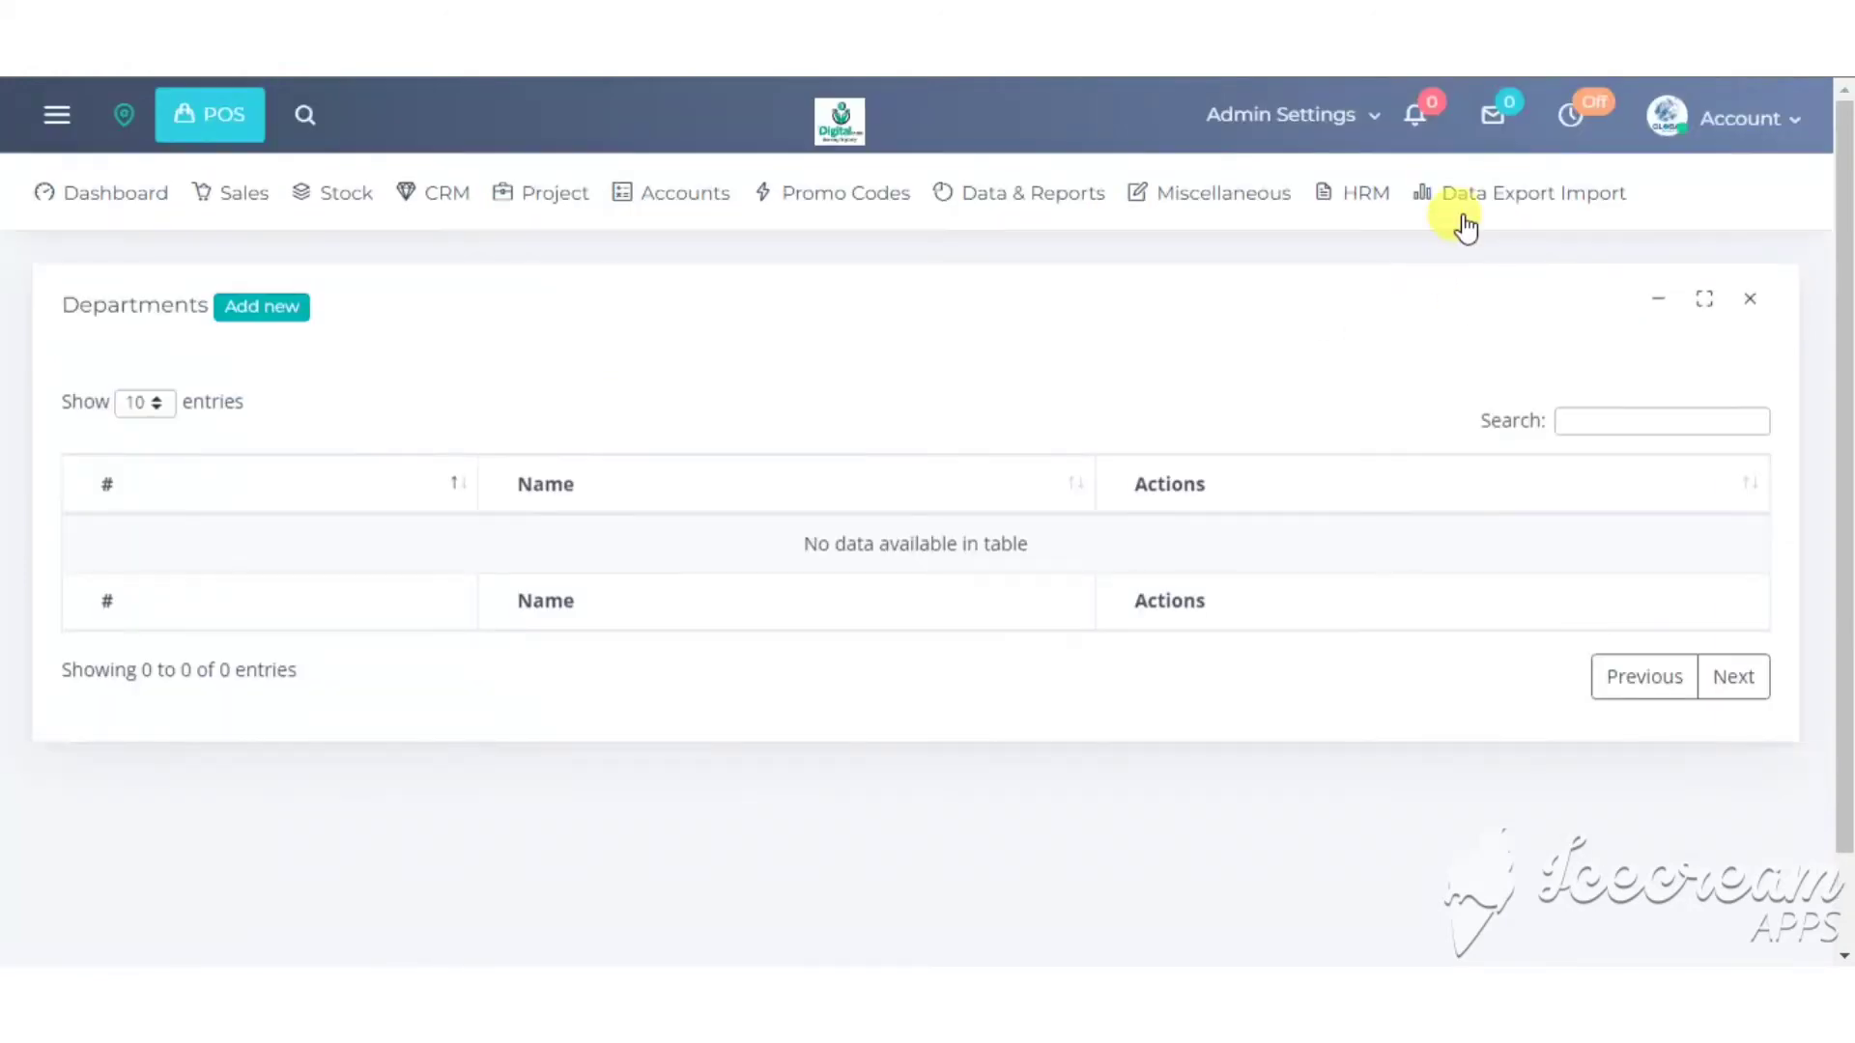
- Open the Export People Data page, check the Suppliers choice and select Customers as the data to export
{"action": "mouse_move", "coordinate": [1479, 203]}
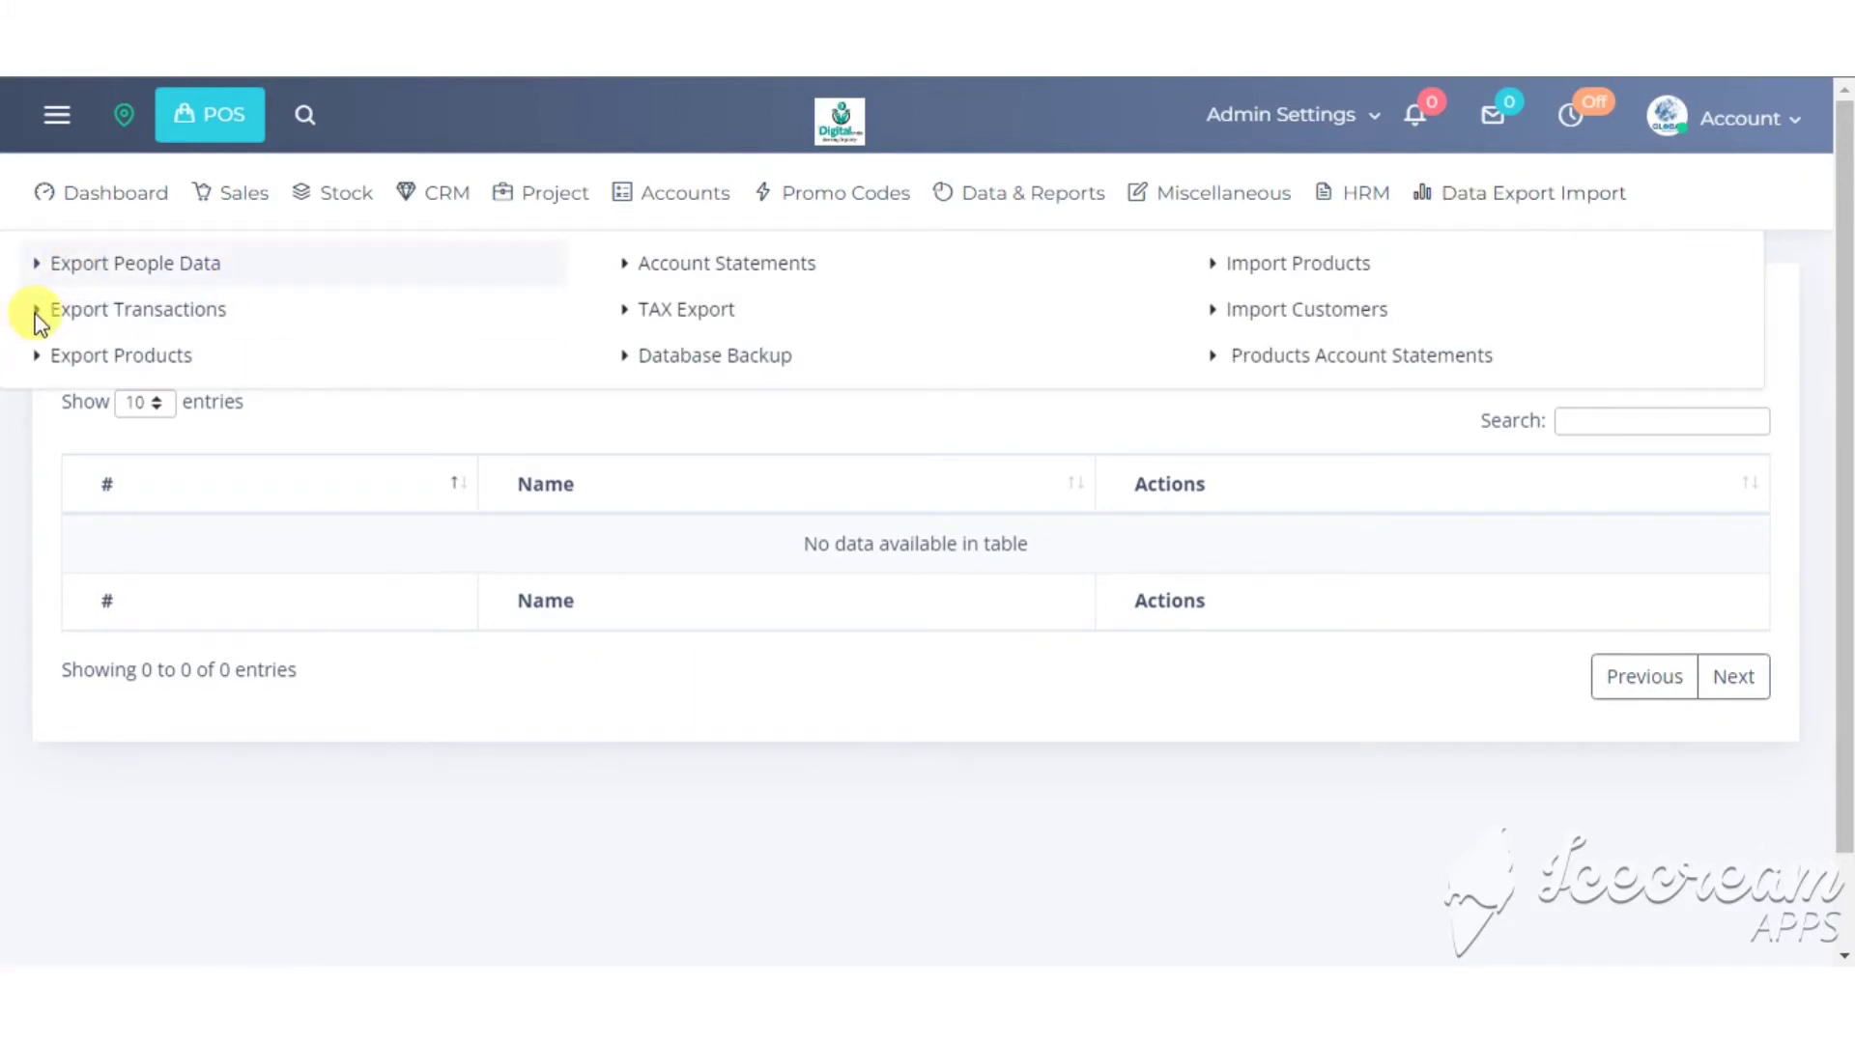
{"action": "left_click", "coordinate": [135, 262]}
{"action": "left_click", "coordinate": [437, 414]}
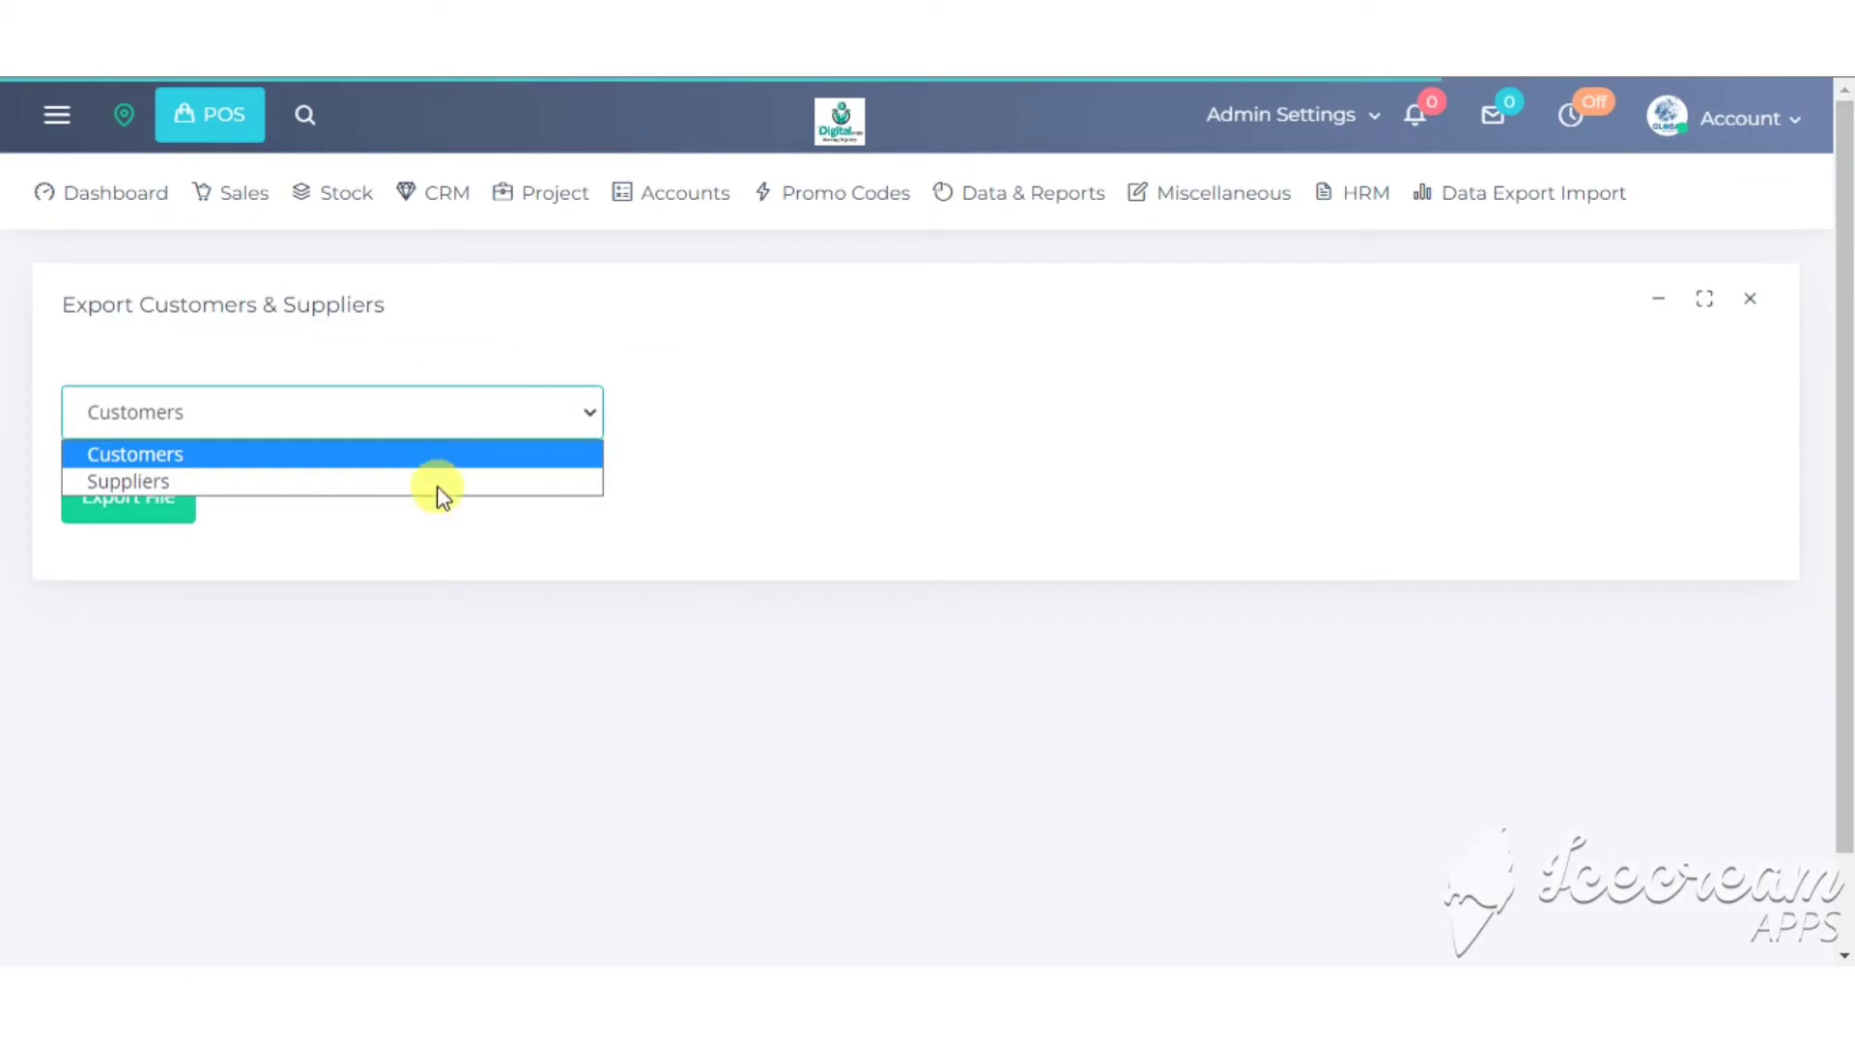
{"action": "key", "text": "Escape"}
{"action": "left_click", "coordinate": [452, 412]}
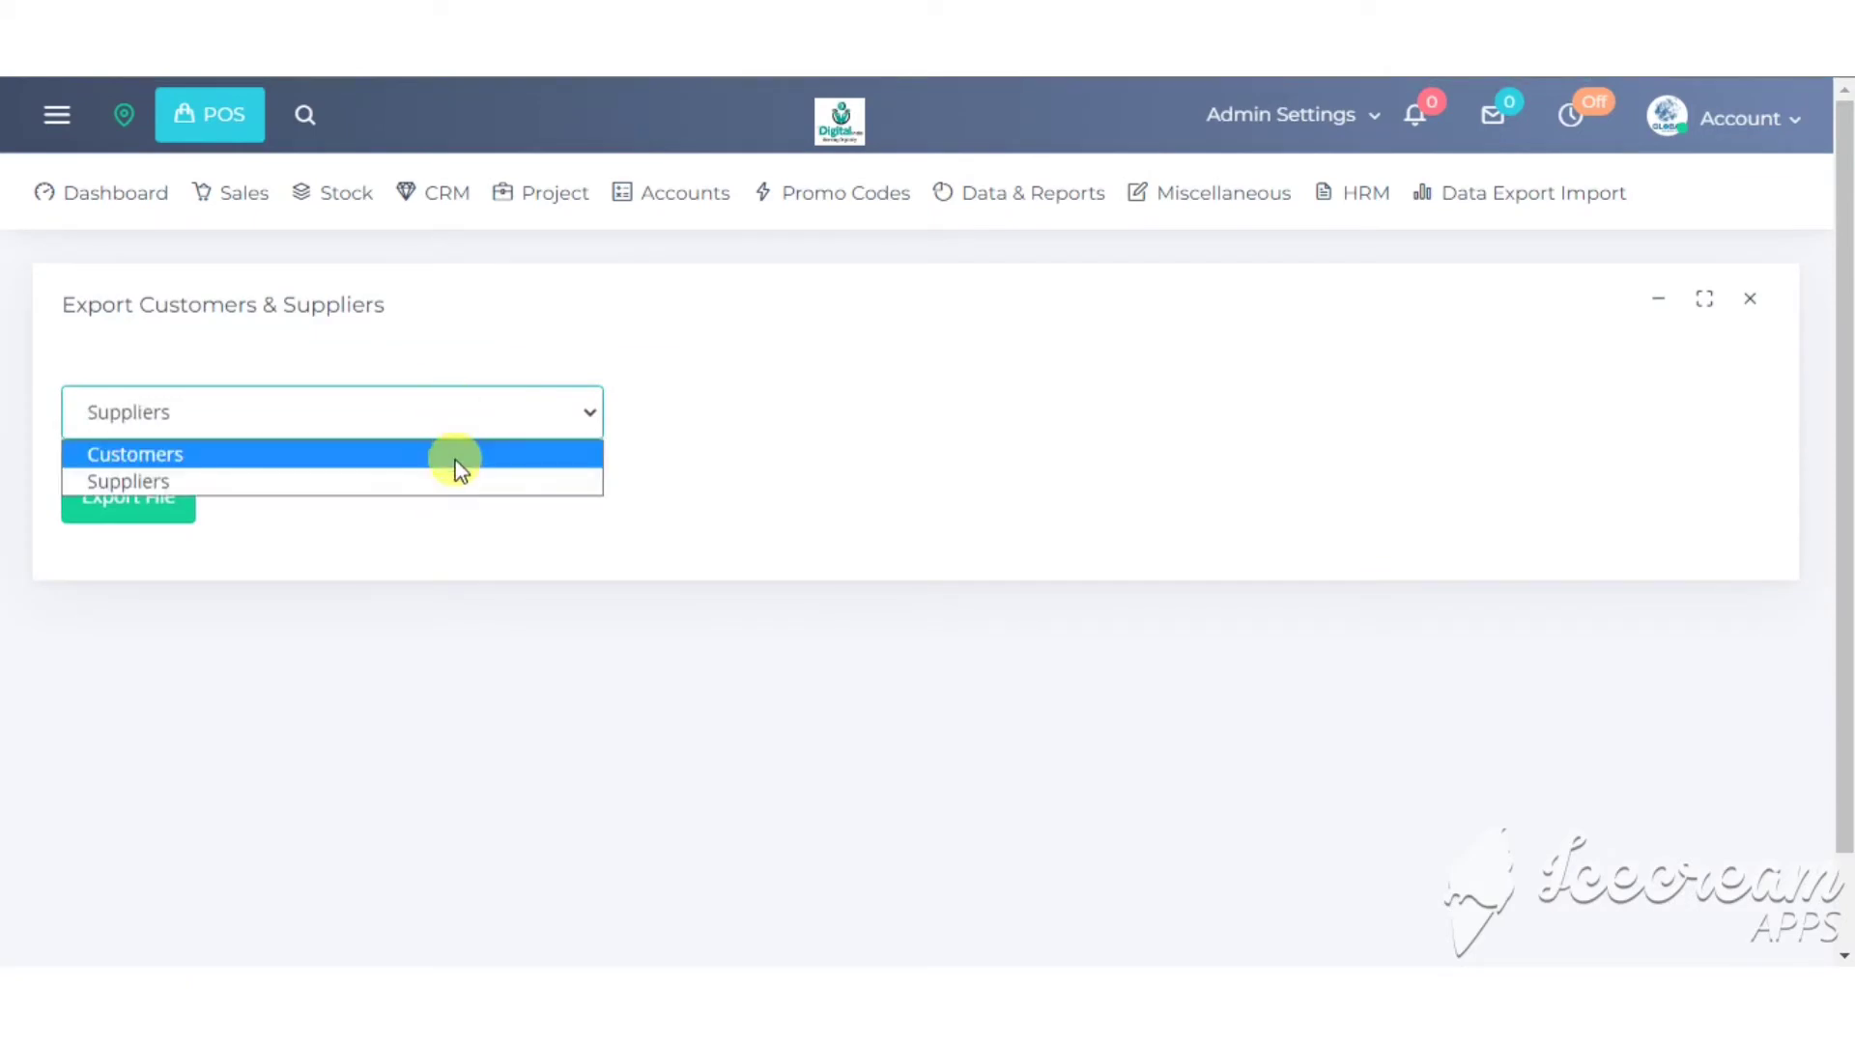
{"action": "left_click", "coordinate": [454, 452]}
- Open the Import Products page and read its template and CSV column order instructions
{"action": "mouse_move", "coordinate": [1502, 200]}
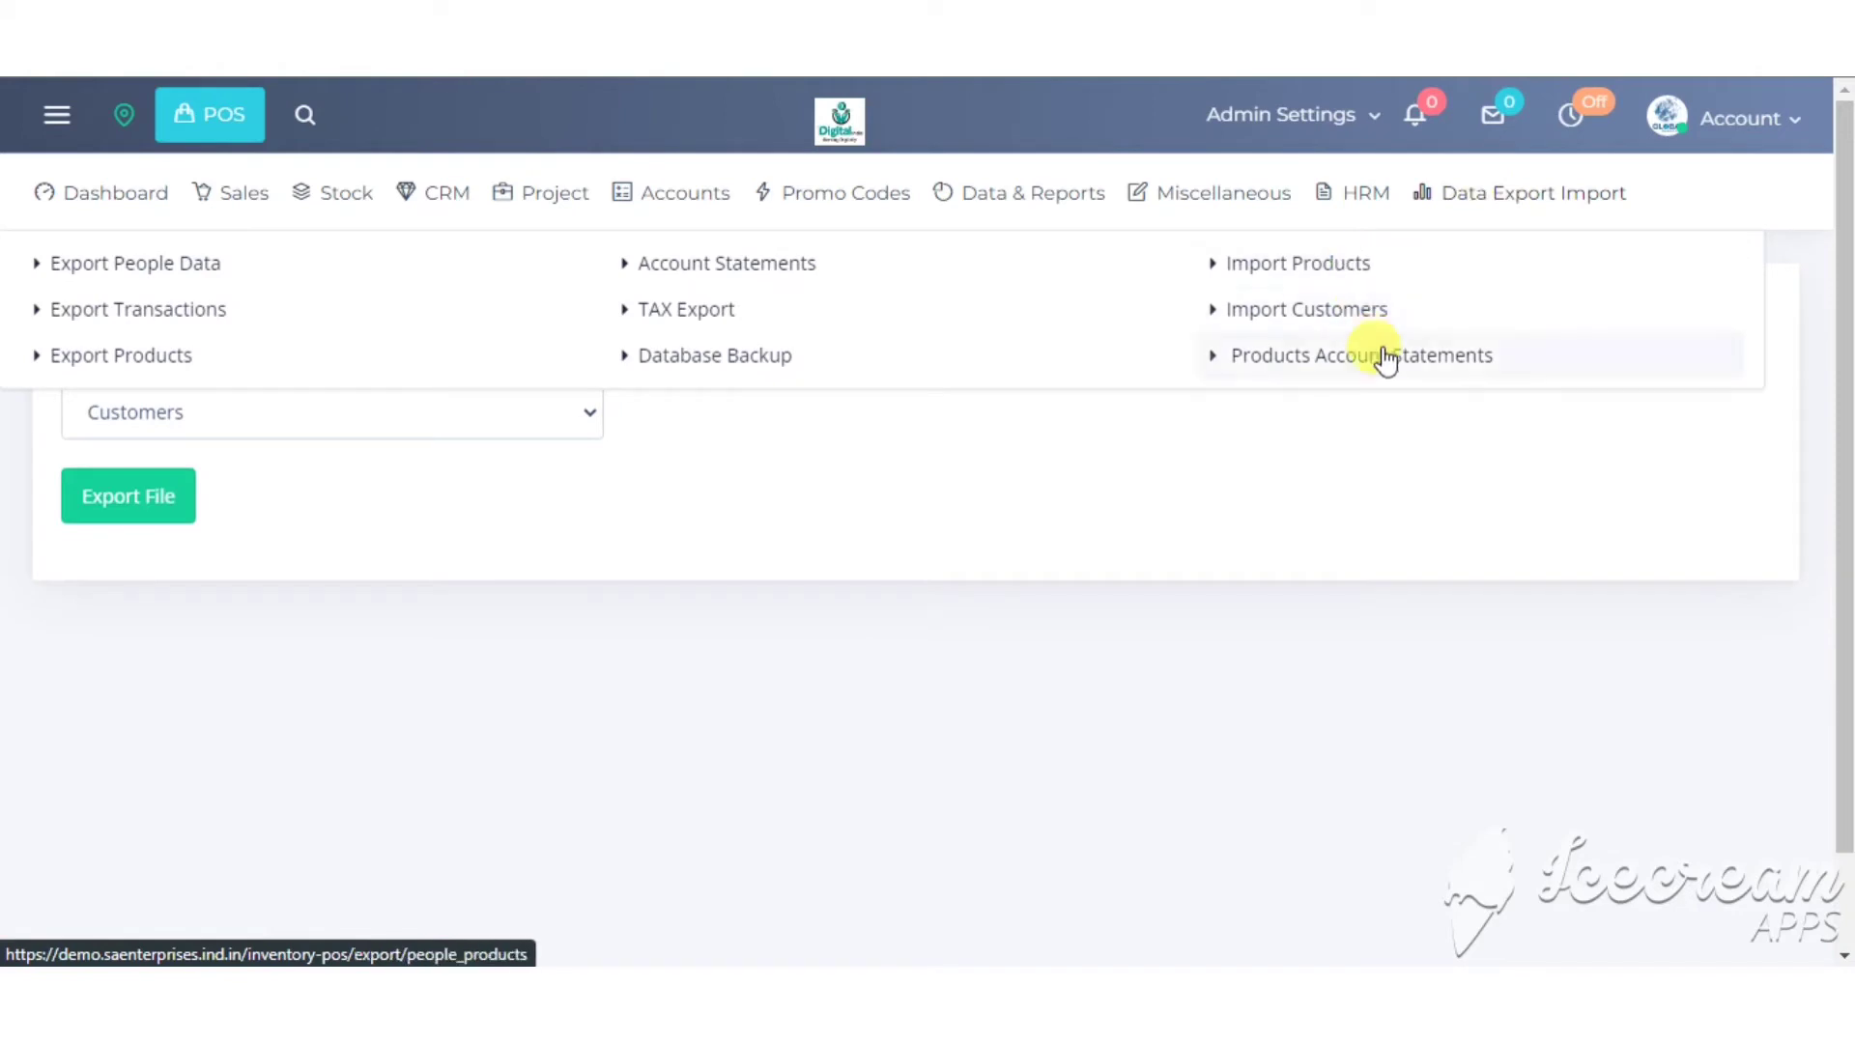
{"action": "left_click", "coordinate": [1246, 311]}
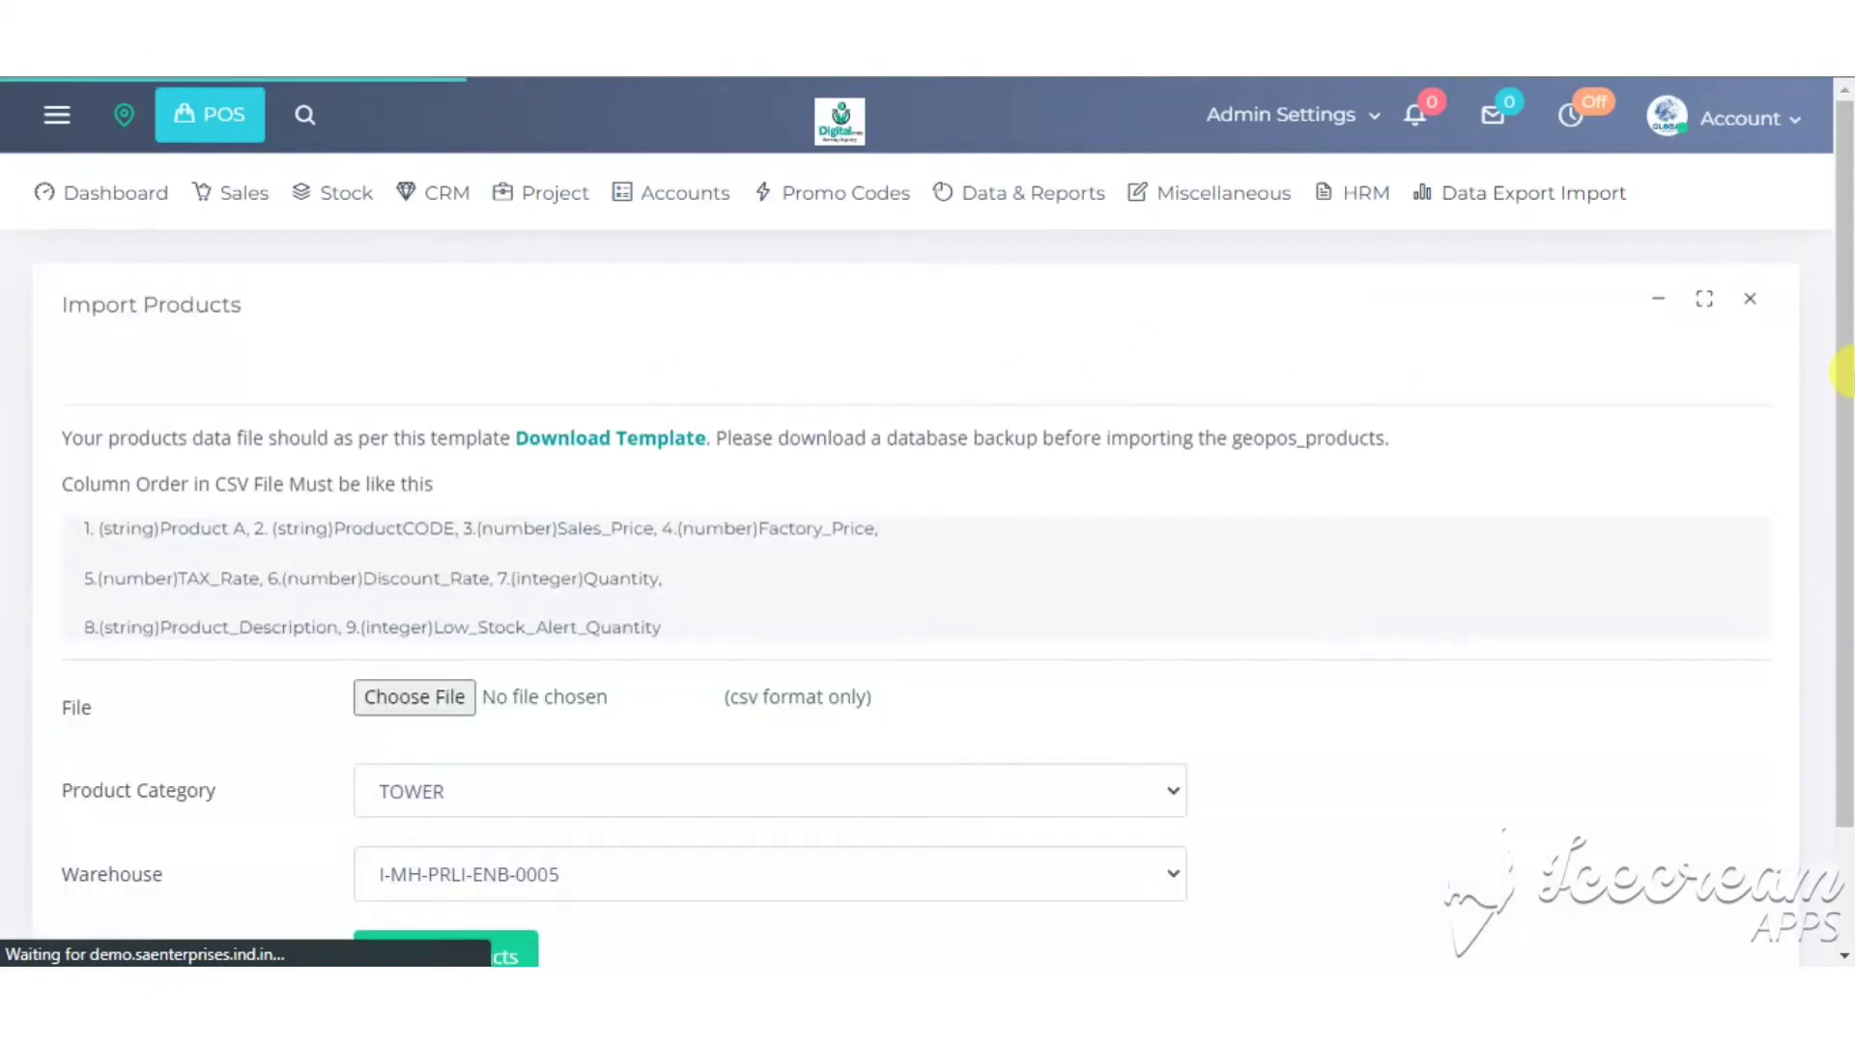
{"action": "scroll", "coordinate": [1845, 372], "scroll_direction": "down", "scroll_amount": 1}
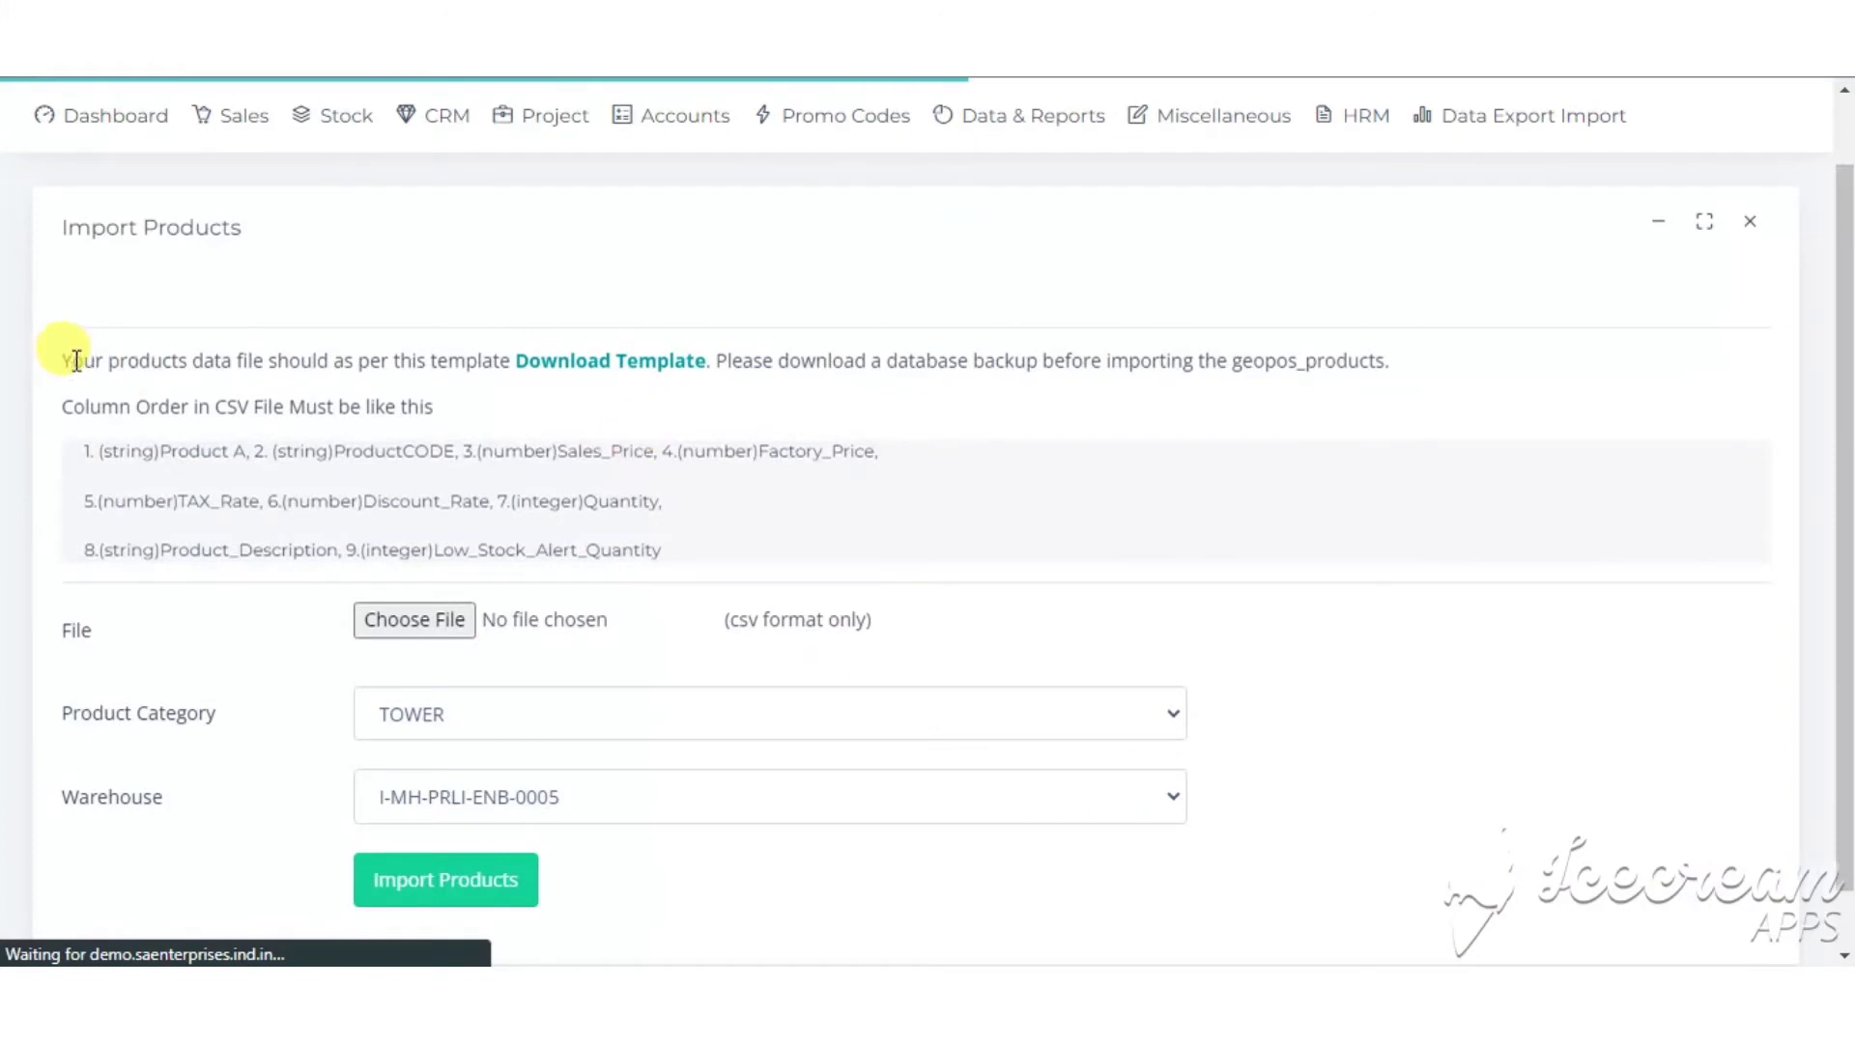
{"action": "left_click_drag", "start_coordinate": [76, 362], "coordinate": [1147, 385]}
{"action": "left_click", "coordinate": [1511, 417]}
{"action": "scroll", "coordinate": [1845, 425], "scroll_direction": "down", "scroll_amount": 1}
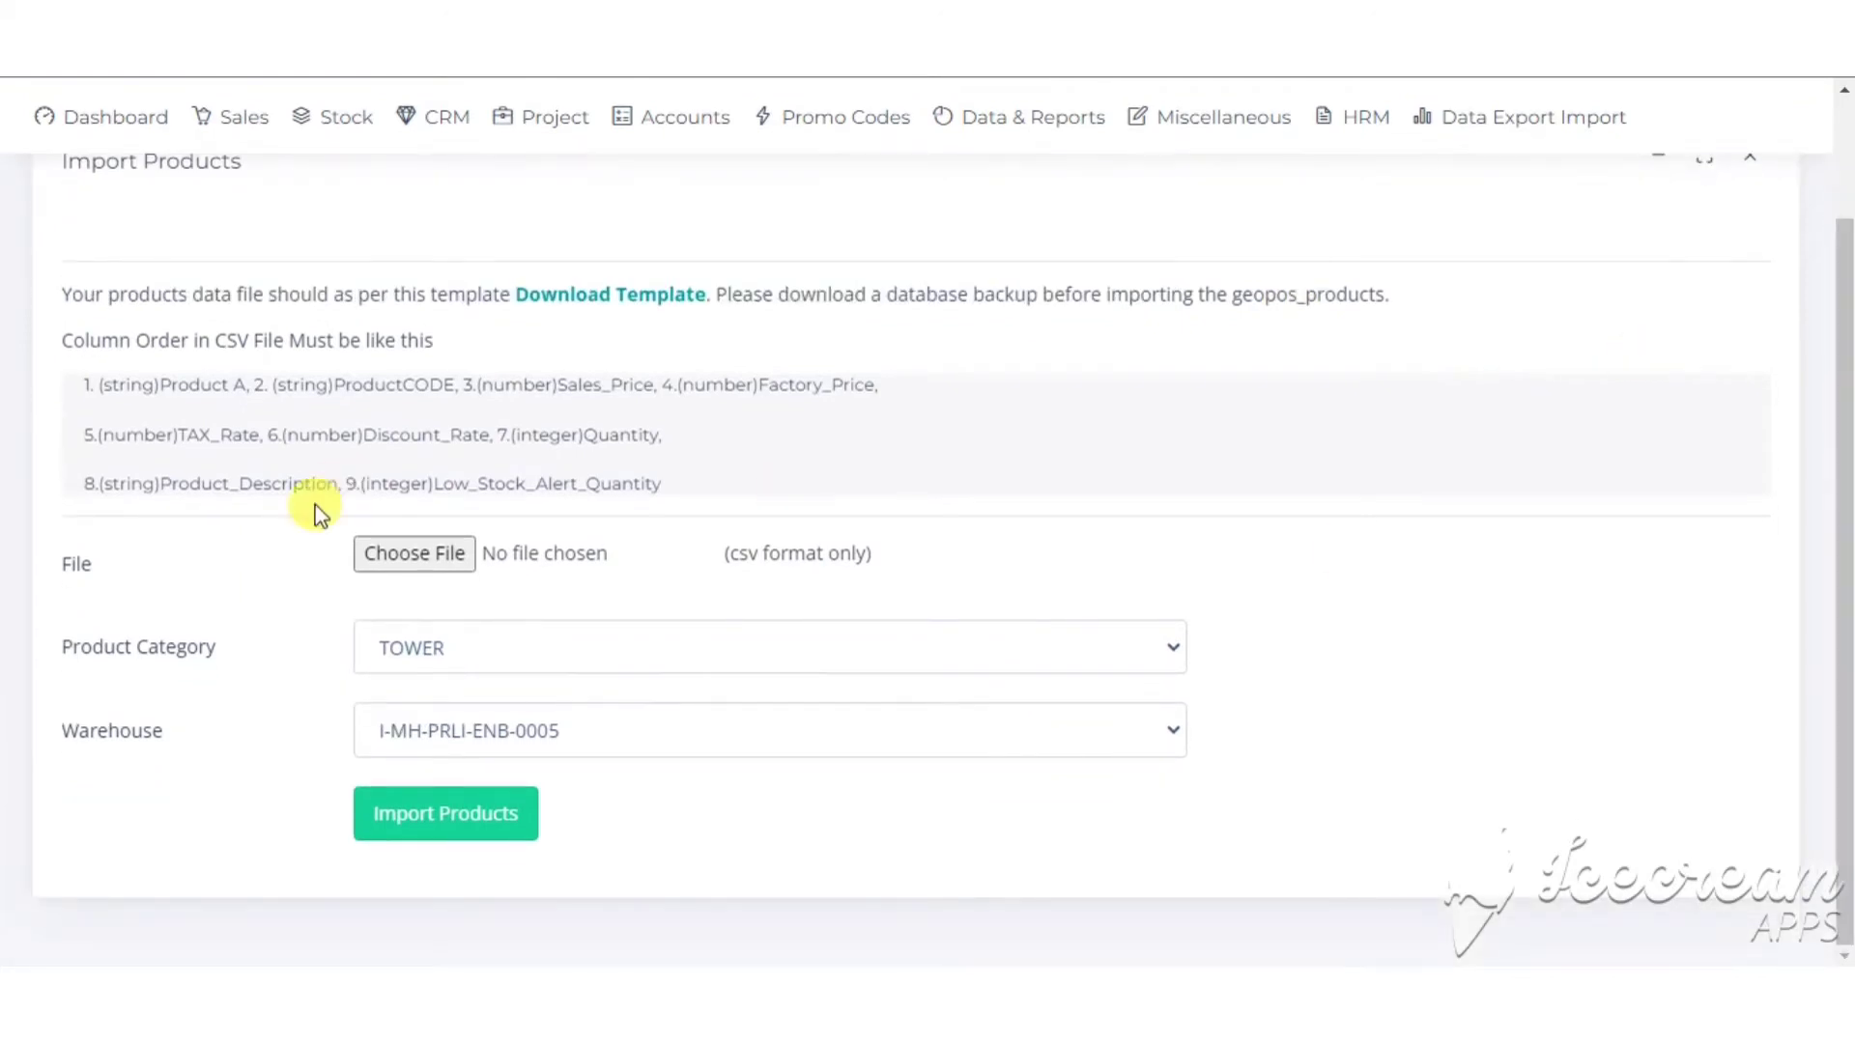
- Set the product import's category to ELECTRONICS and its warehouse to Main WareHouse
{"action": "left_click", "coordinate": [477, 657]}
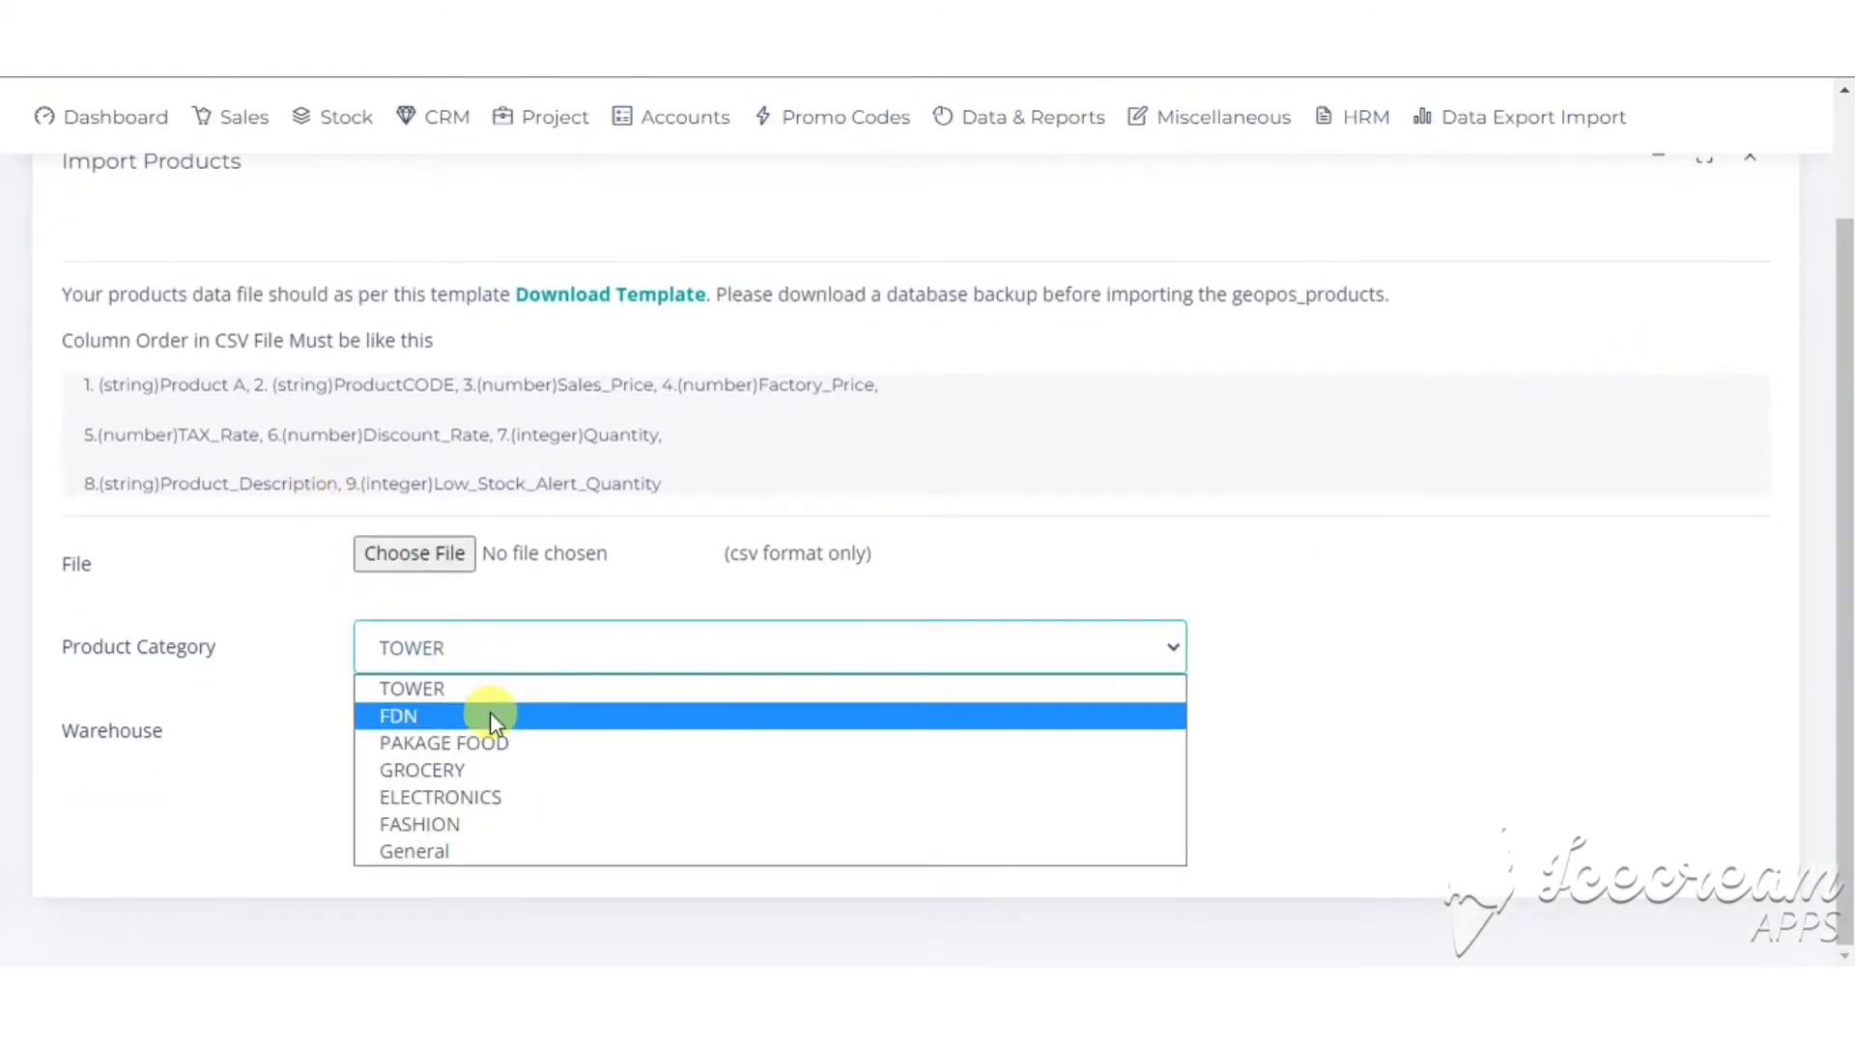
{"action": "left_click", "coordinate": [488, 712]}
{"action": "left_click", "coordinate": [476, 652]}
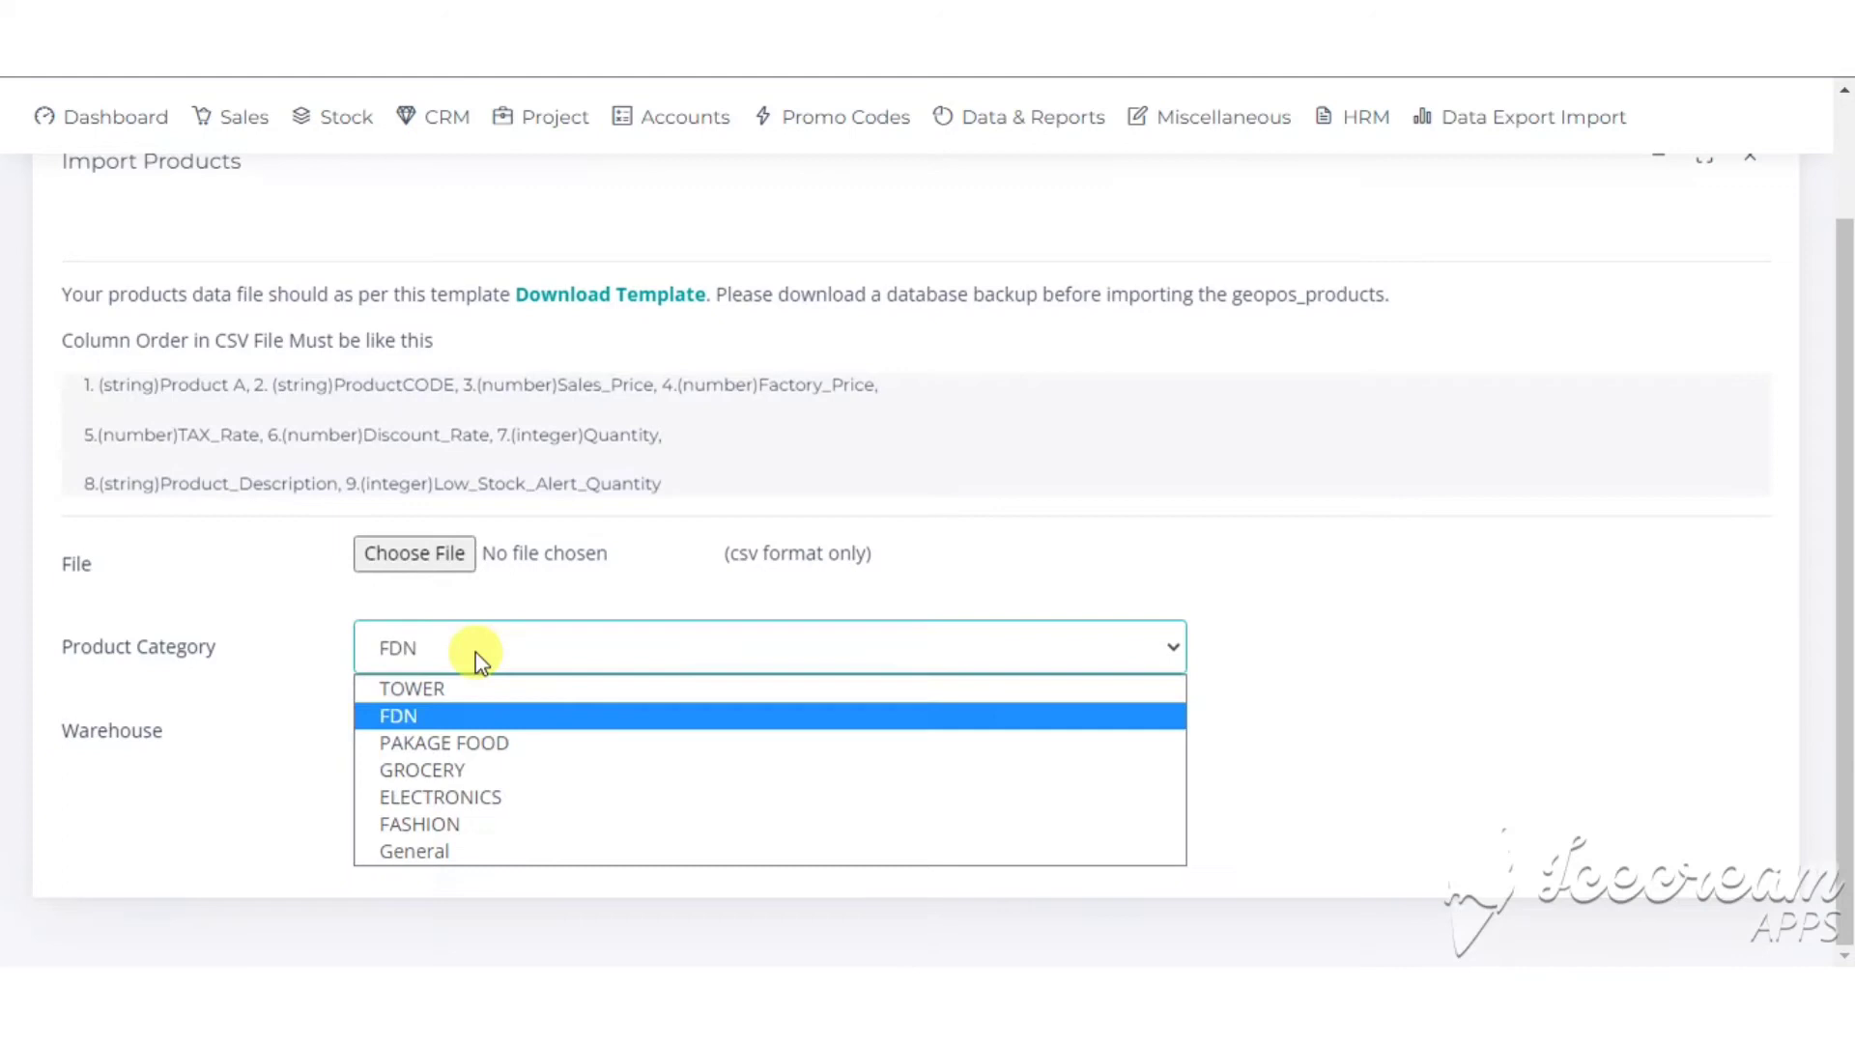
{"action": "left_click", "coordinate": [490, 802]}
{"action": "left_click", "coordinate": [477, 742]}
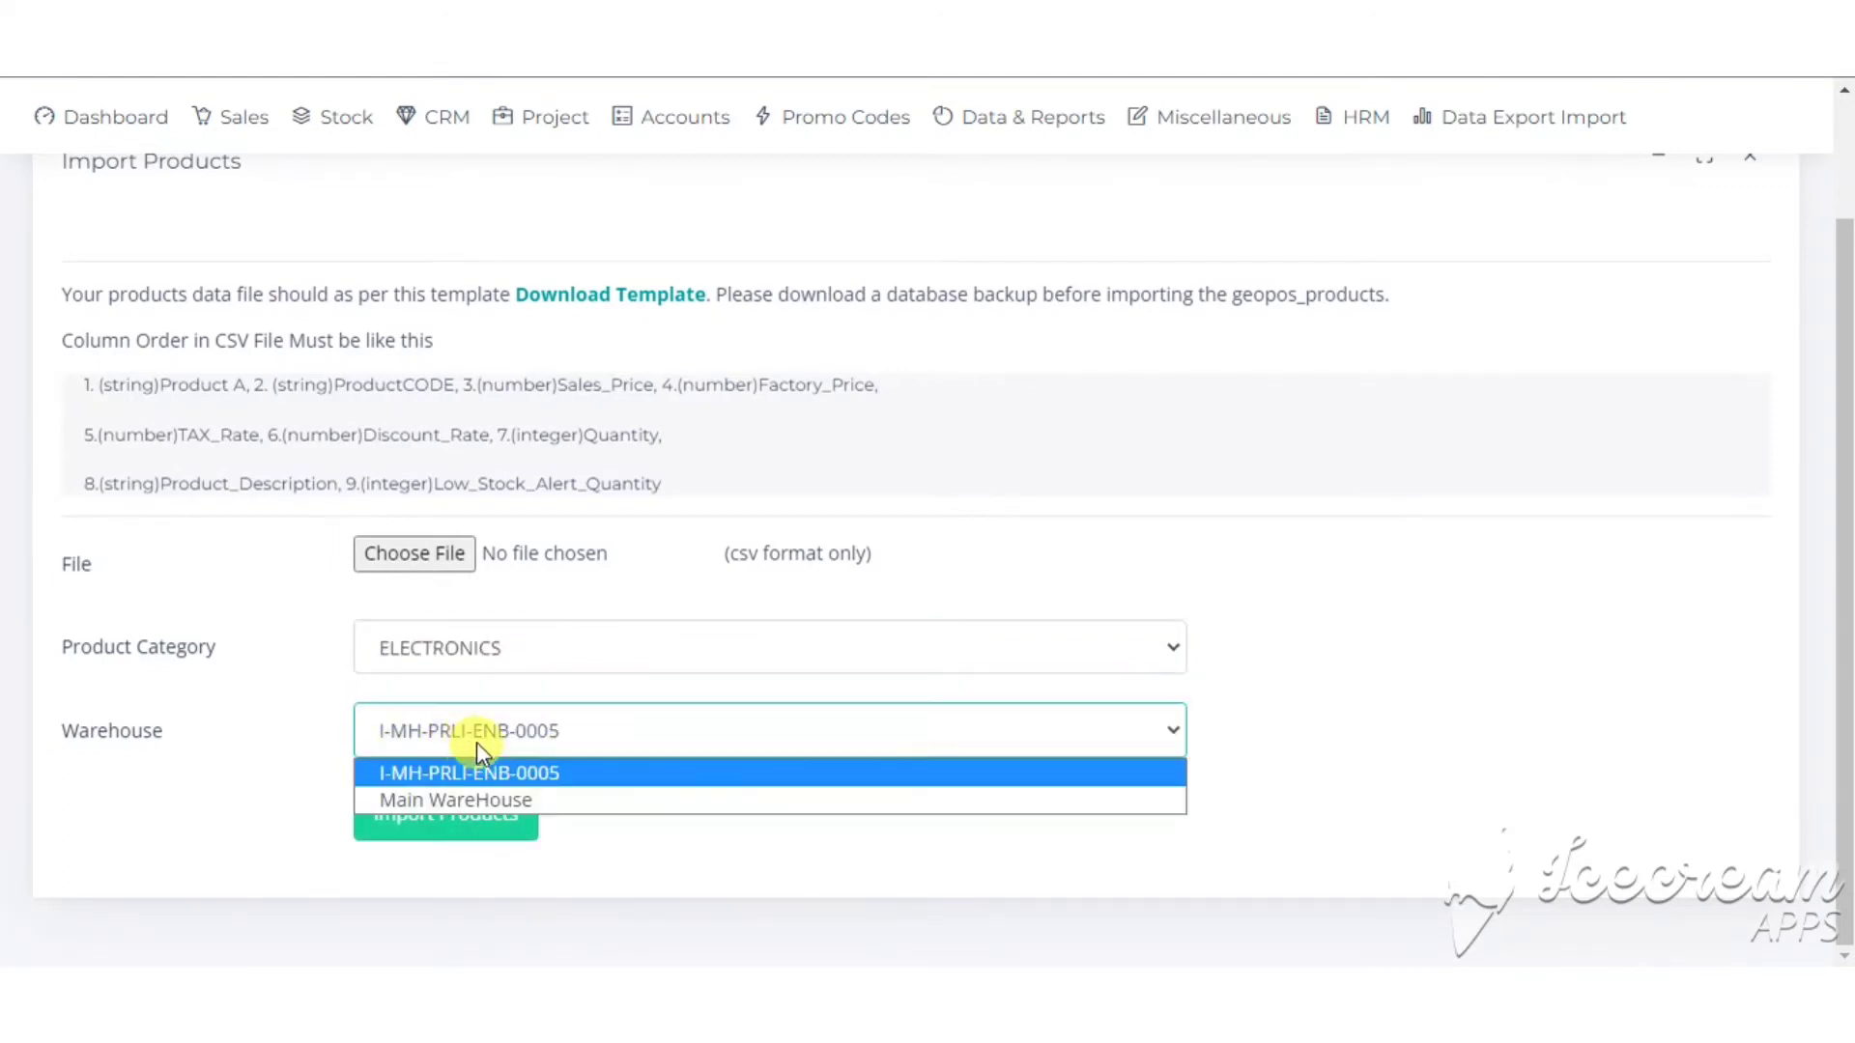
{"action": "left_click", "coordinate": [534, 800]}
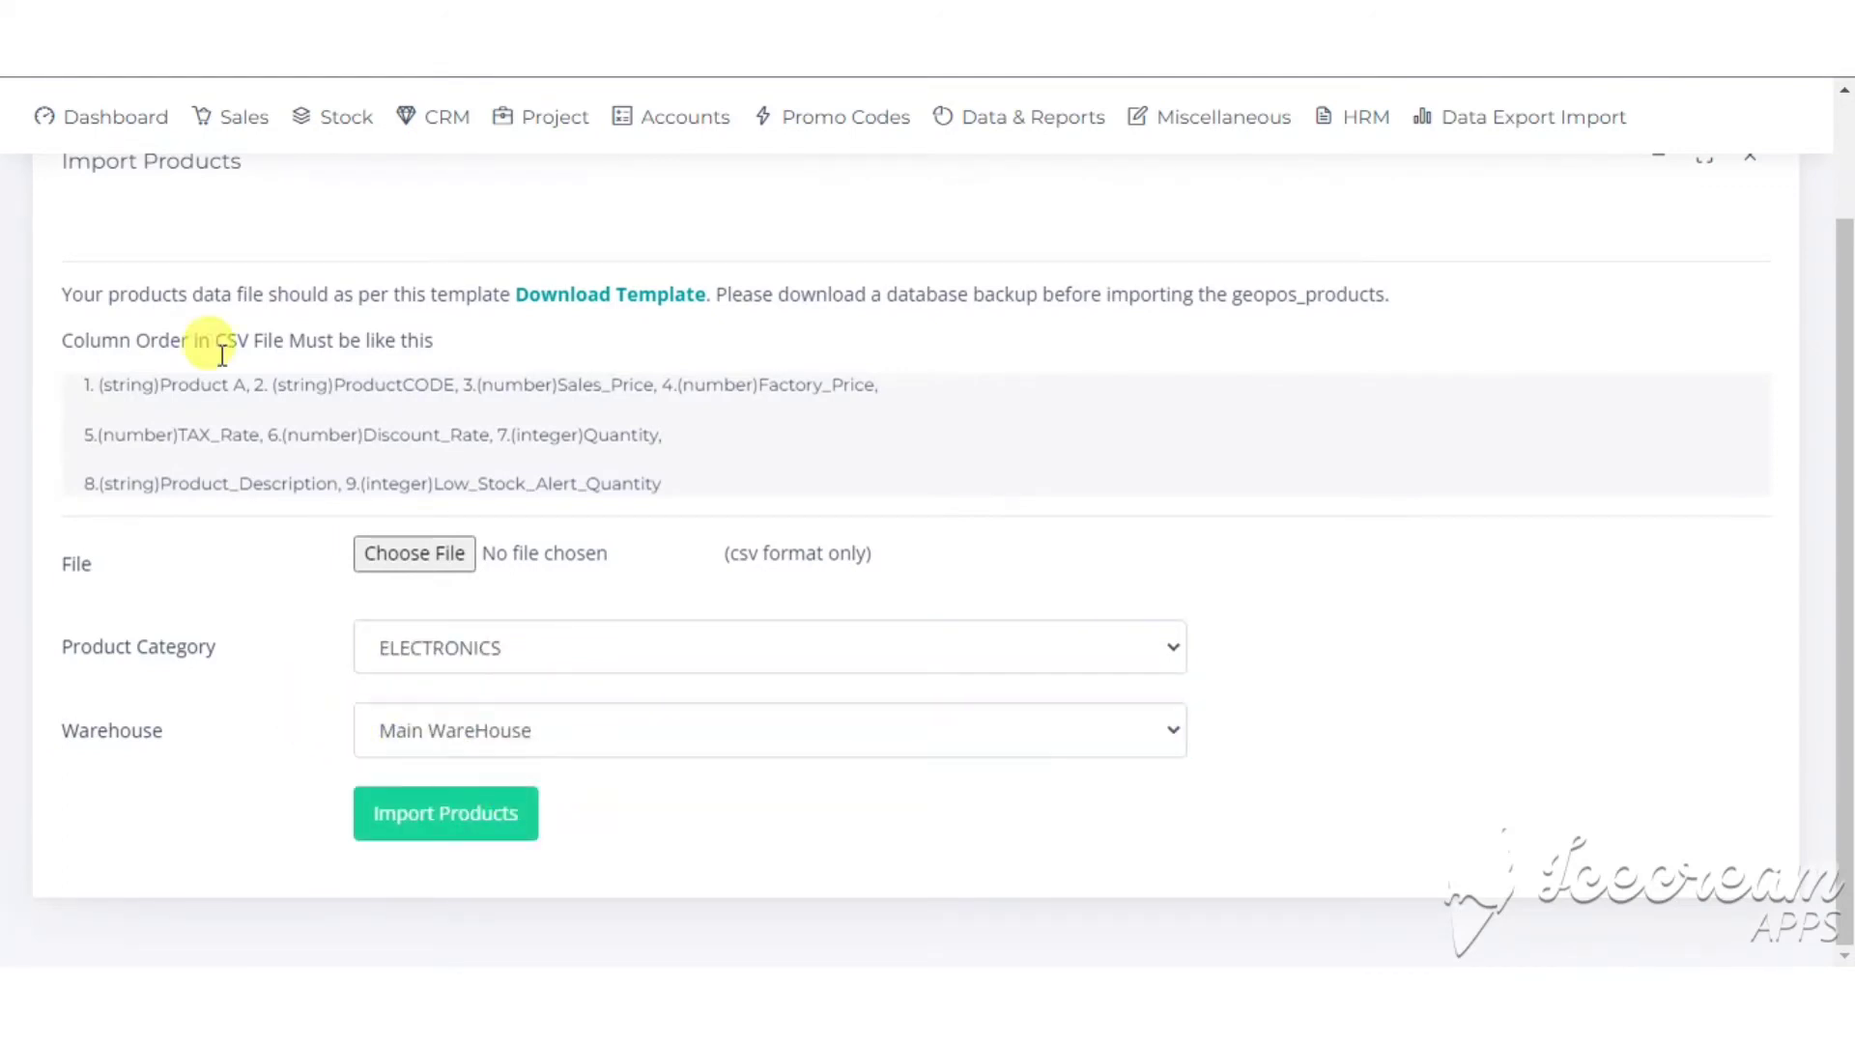
- Open a new sales invoice and look over the client search, invoice number and reference fields
{"action": "left_click", "coordinate": [237, 131]}
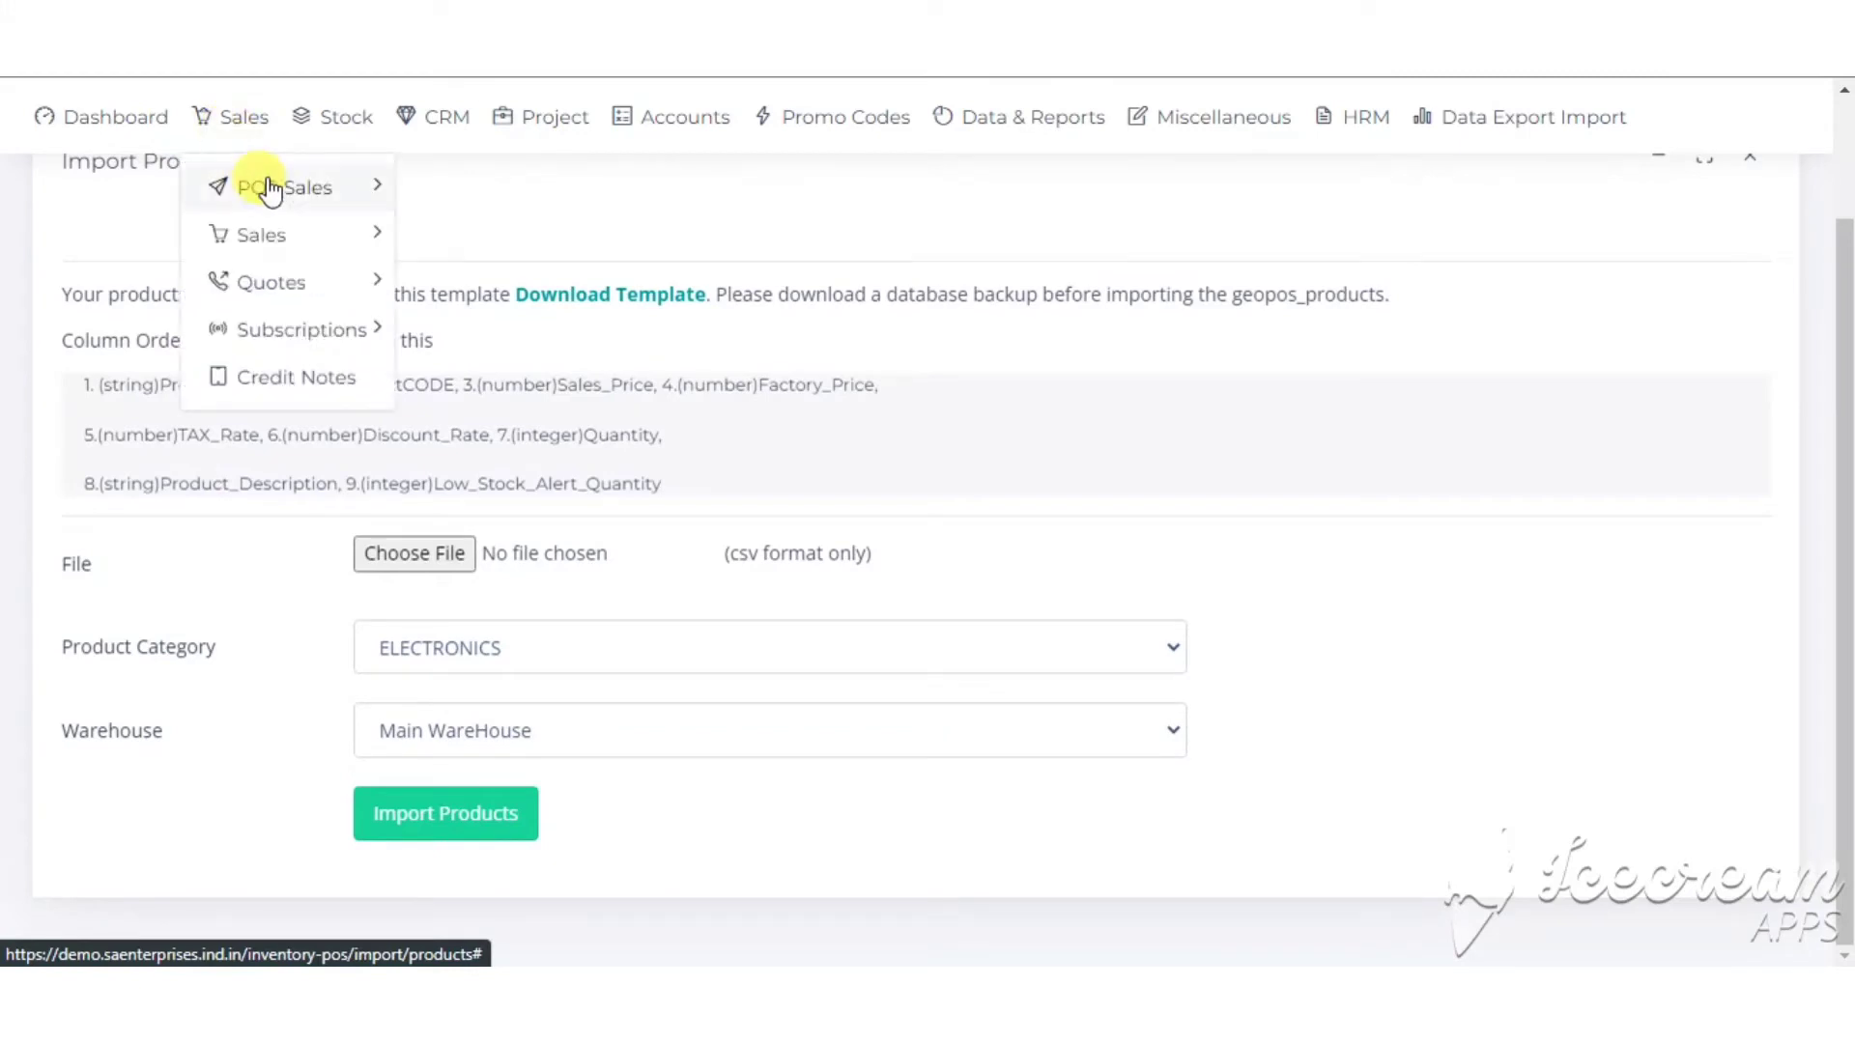
{"action": "mouse_move", "coordinate": [278, 242]}
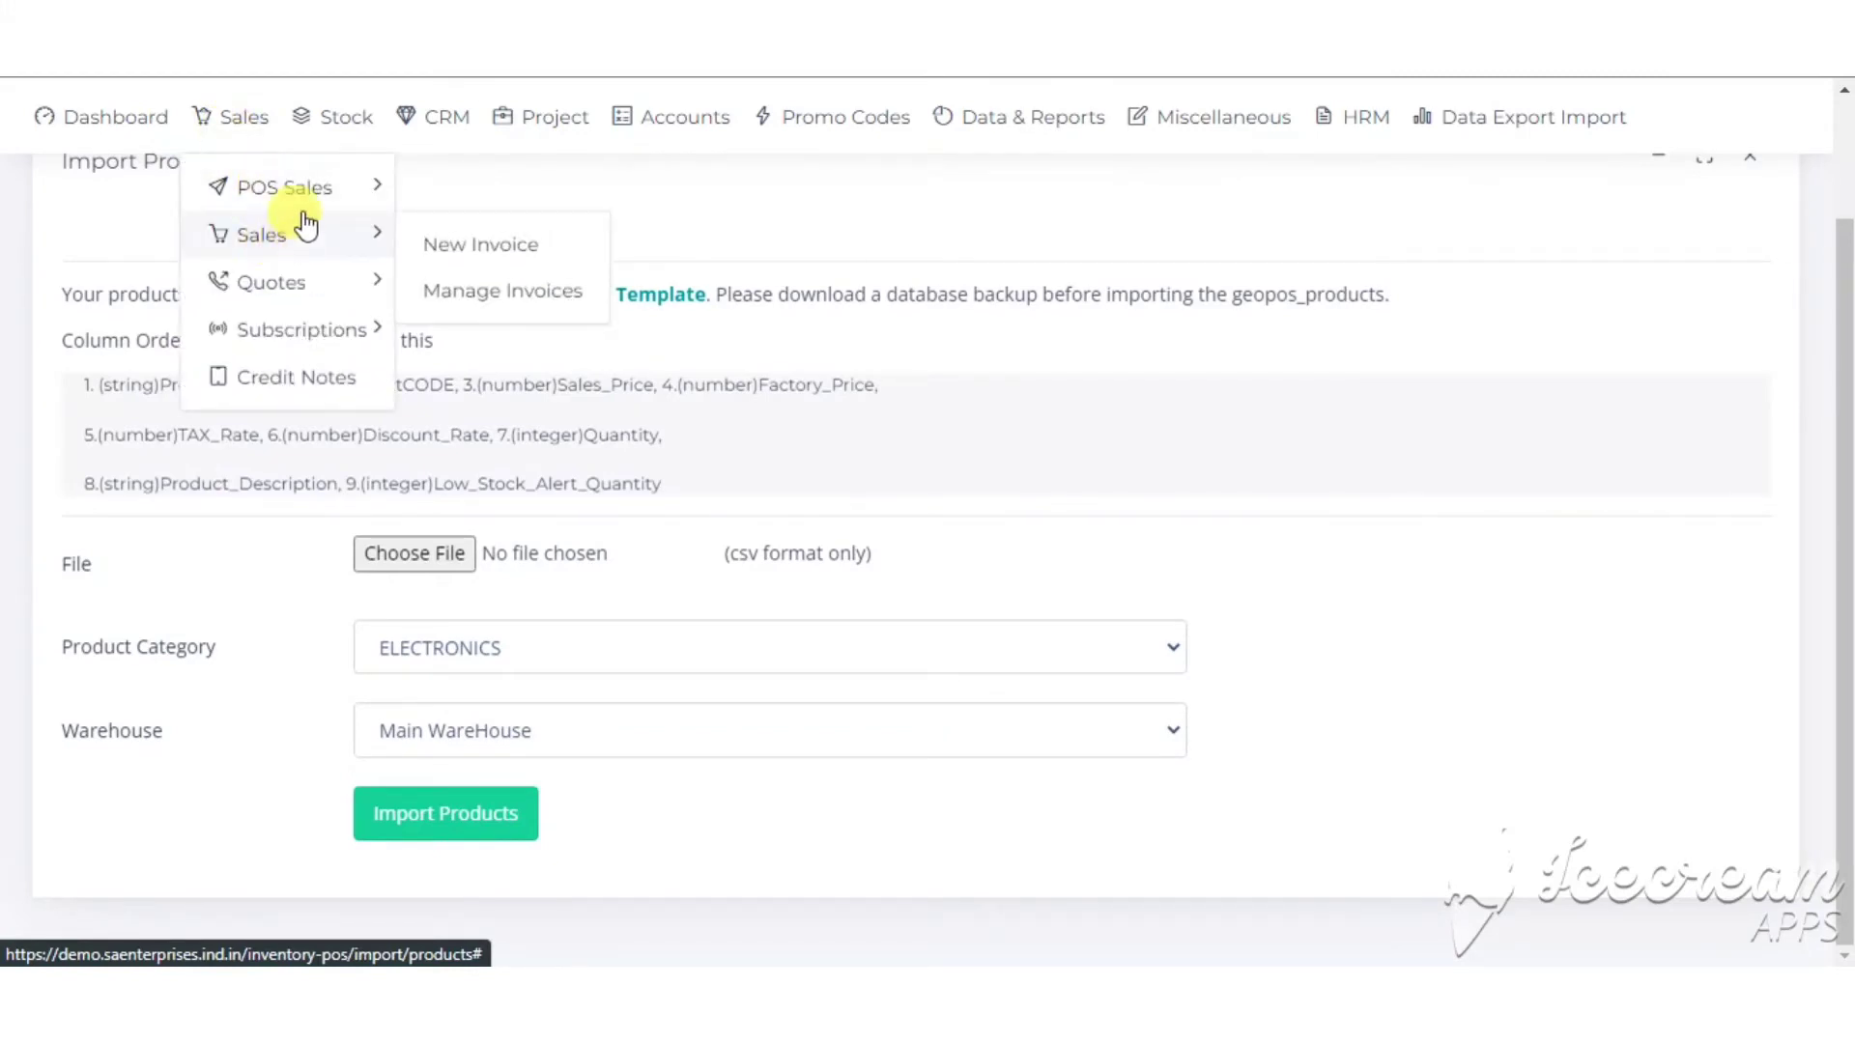
{"action": "left_click", "coordinate": [490, 259]}
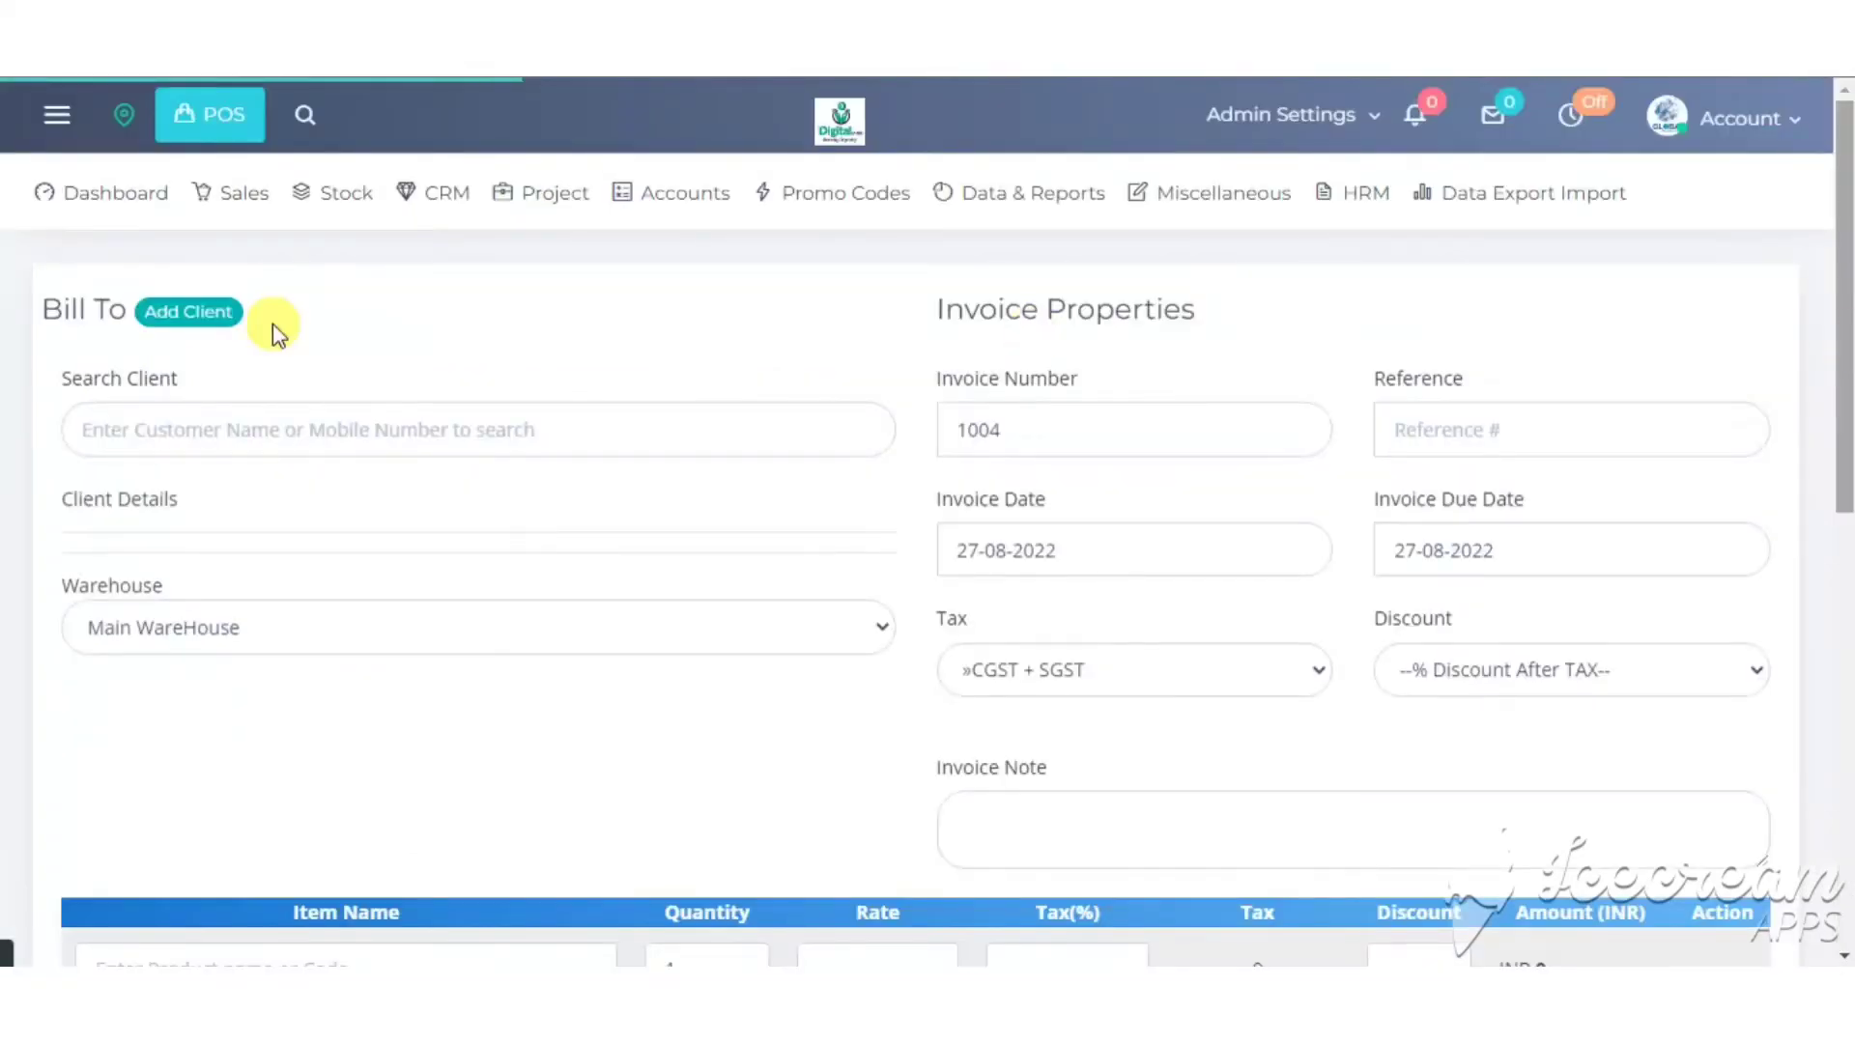
{"action": "left_click_drag", "start_coordinate": [161, 379], "coordinate": [60, 381]}
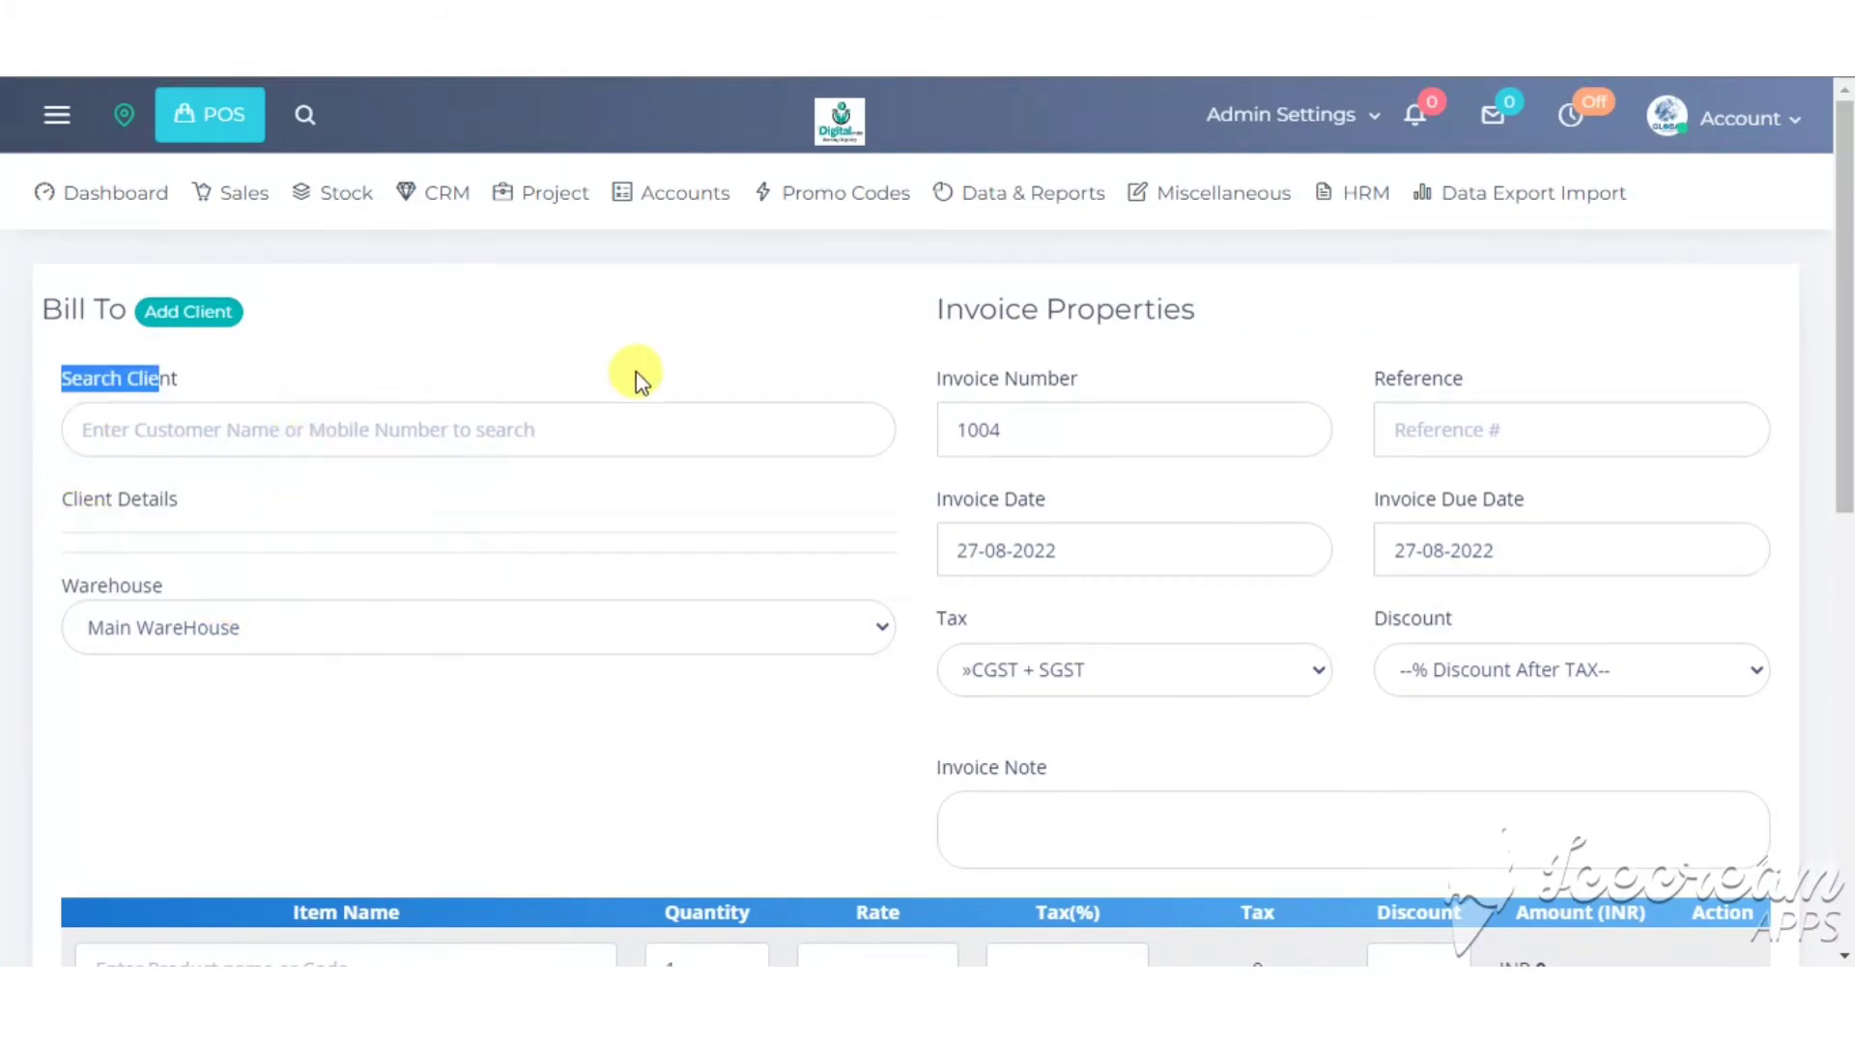
{"action": "left_click", "coordinate": [745, 360]}
{"action": "left_click", "coordinate": [1117, 430]}
{"action": "left_click", "coordinate": [1389, 449]}
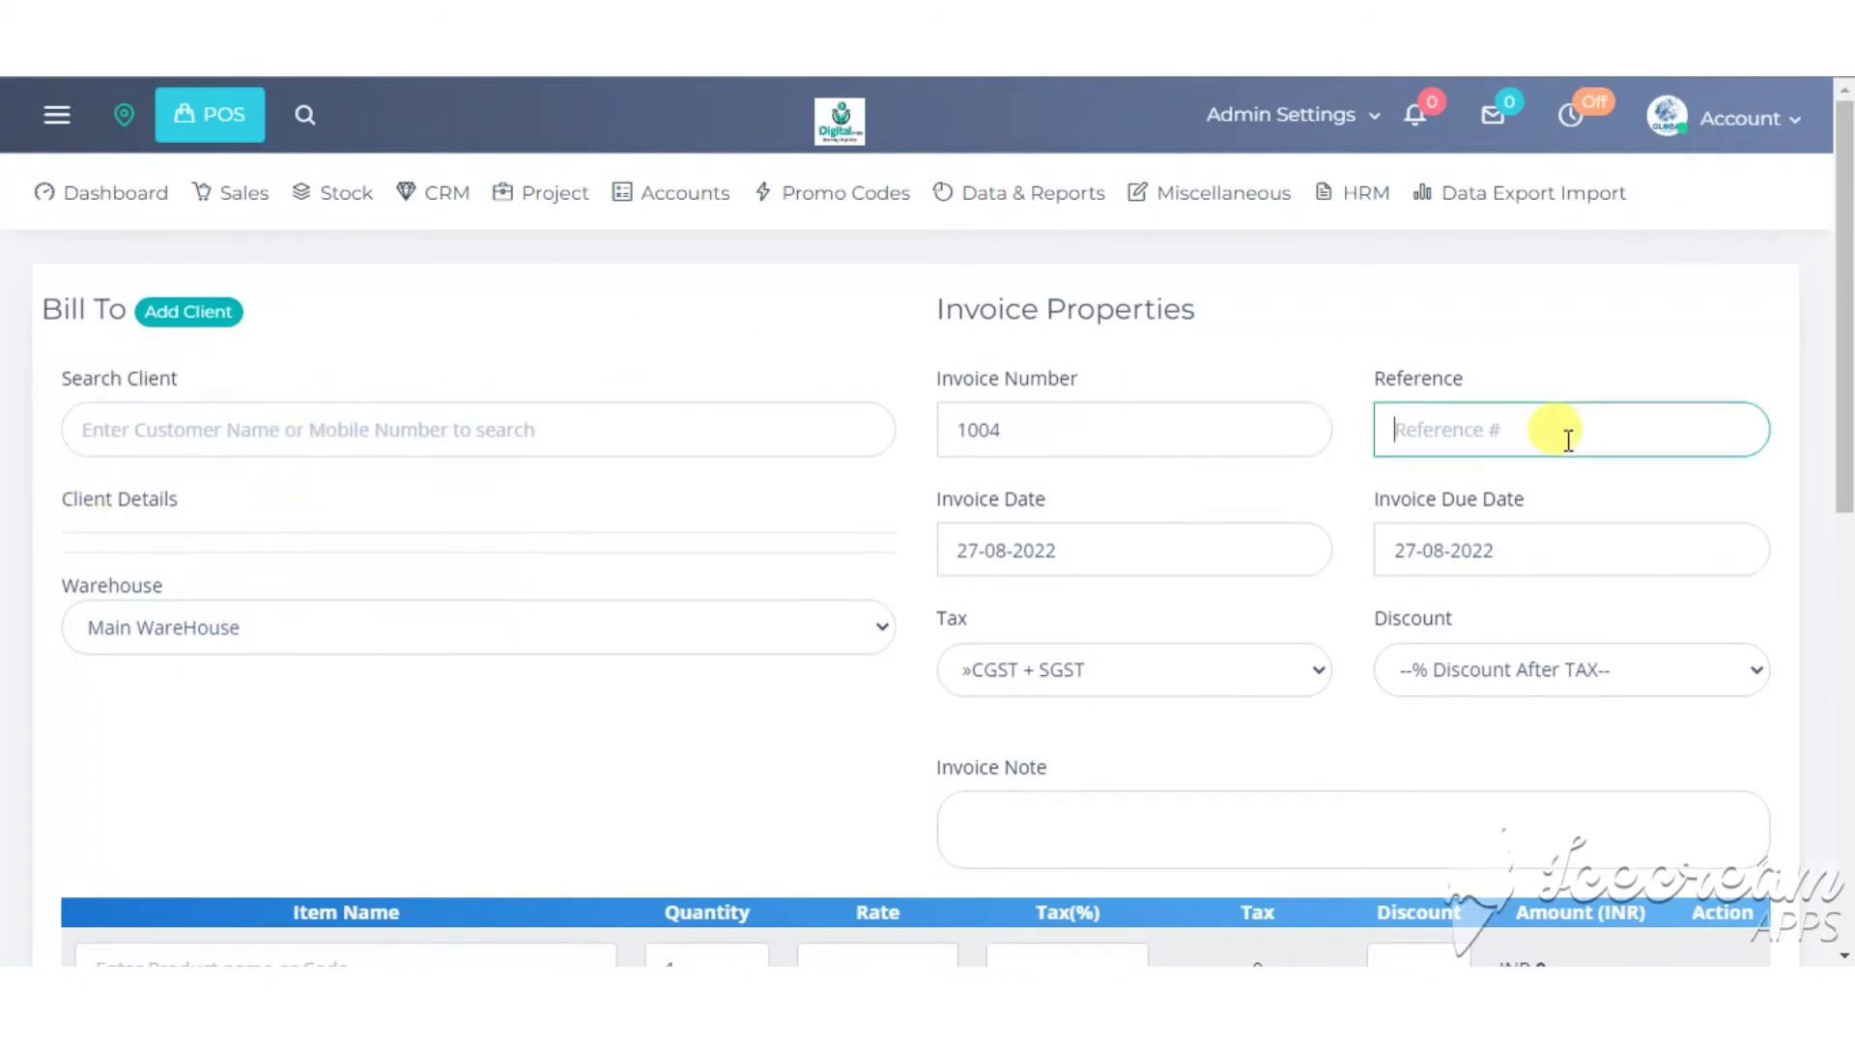
{"action": "mouse_move", "coordinate": [1845, 473]}
{"action": "left_mouse_down"}
{"action": "mouse_move", "coordinate": [1845, 801]}
{"action": "mouse_move", "coordinate": [1845, 463]}
{"action": "left_mouse_up"}
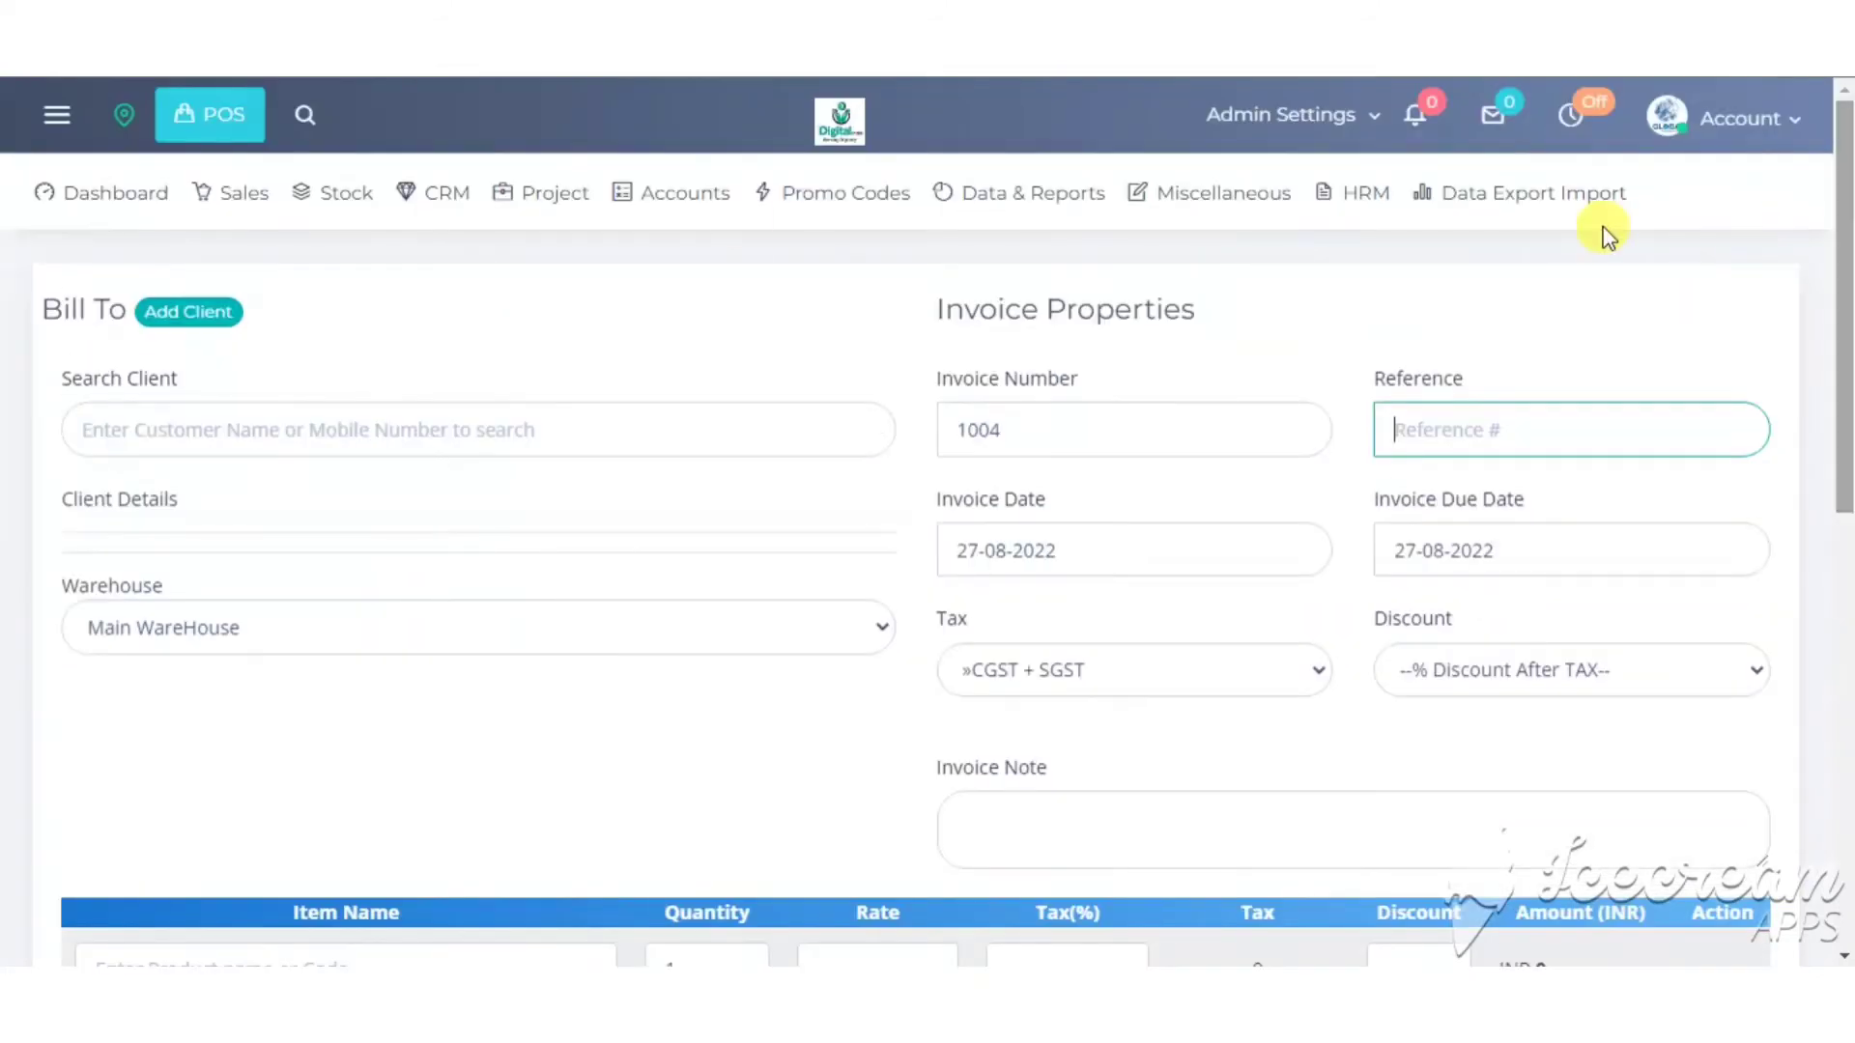
- Open the company details from the business settings and save them with the Update Company command
{"action": "left_click", "coordinate": [1368, 134]}
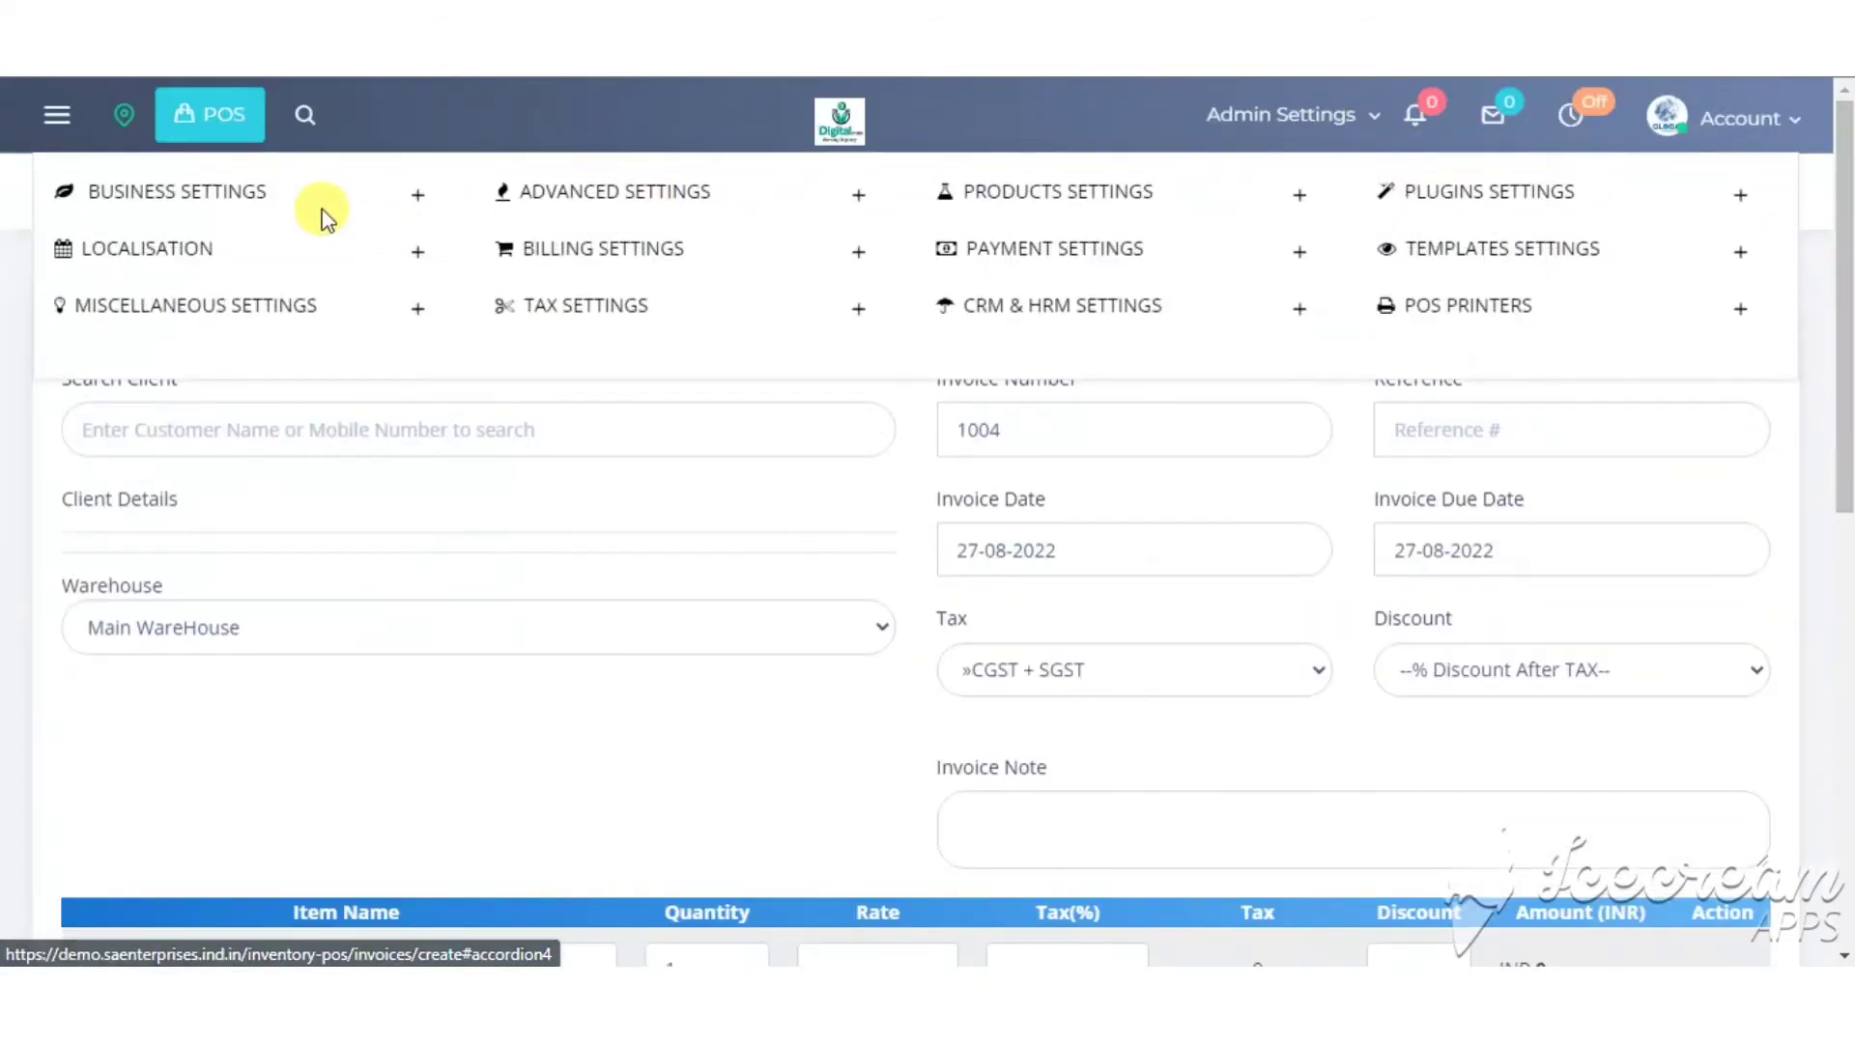
{"action": "left_click", "coordinate": [415, 194]}
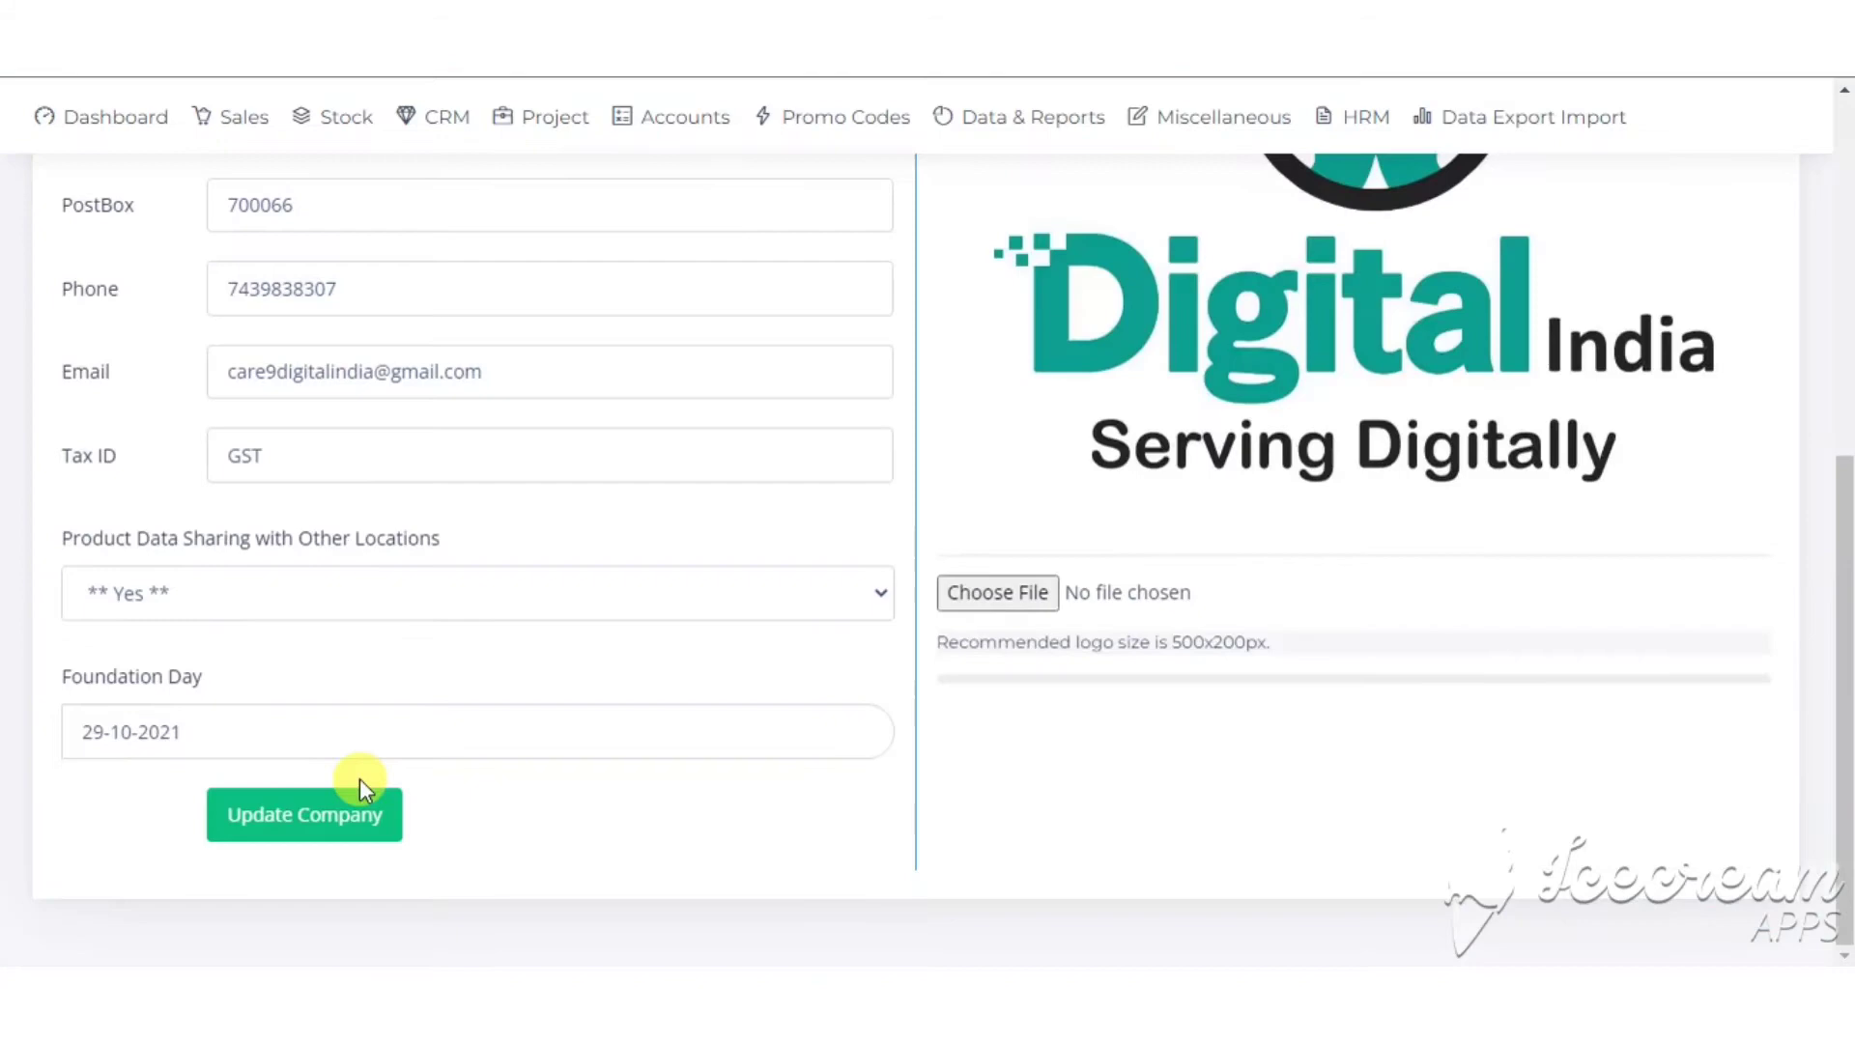
{"action": "scroll", "coordinate": [360, 828], "scroll_direction": "up", "scroll_amount": 1}
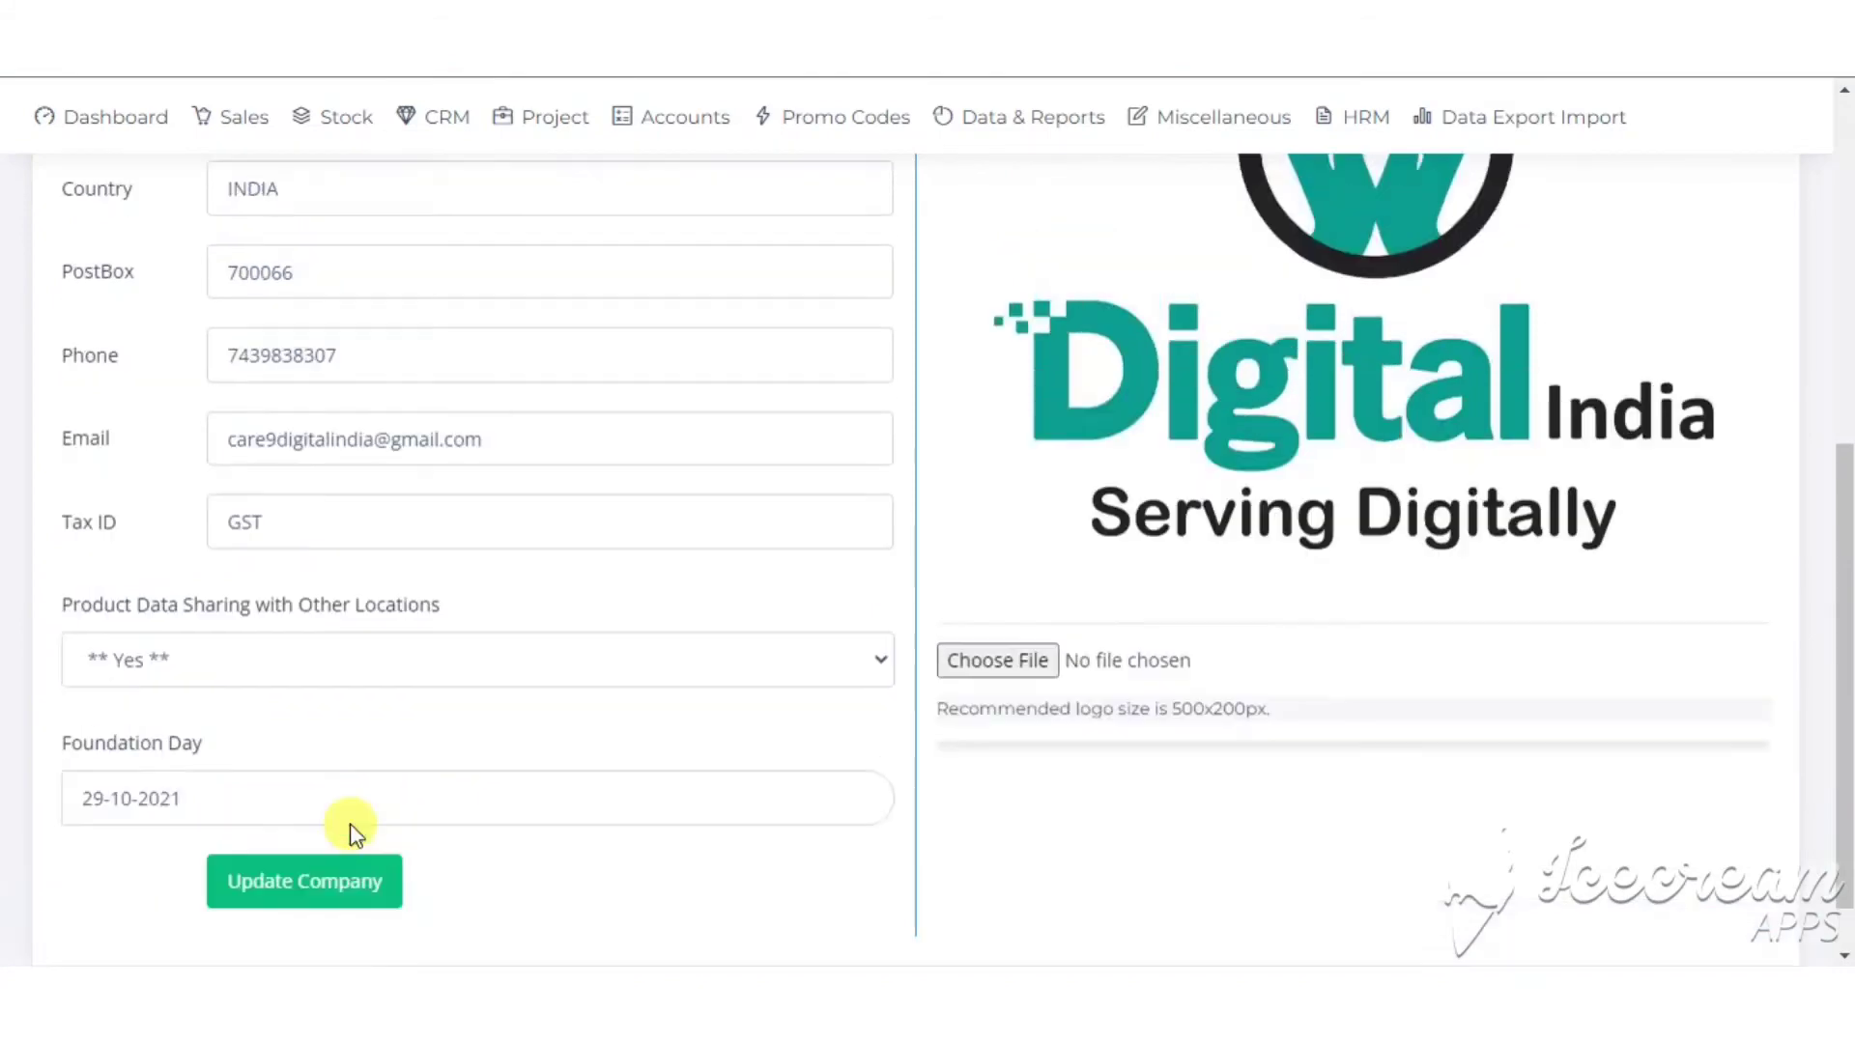
{"action": "left_click", "coordinate": [303, 877]}
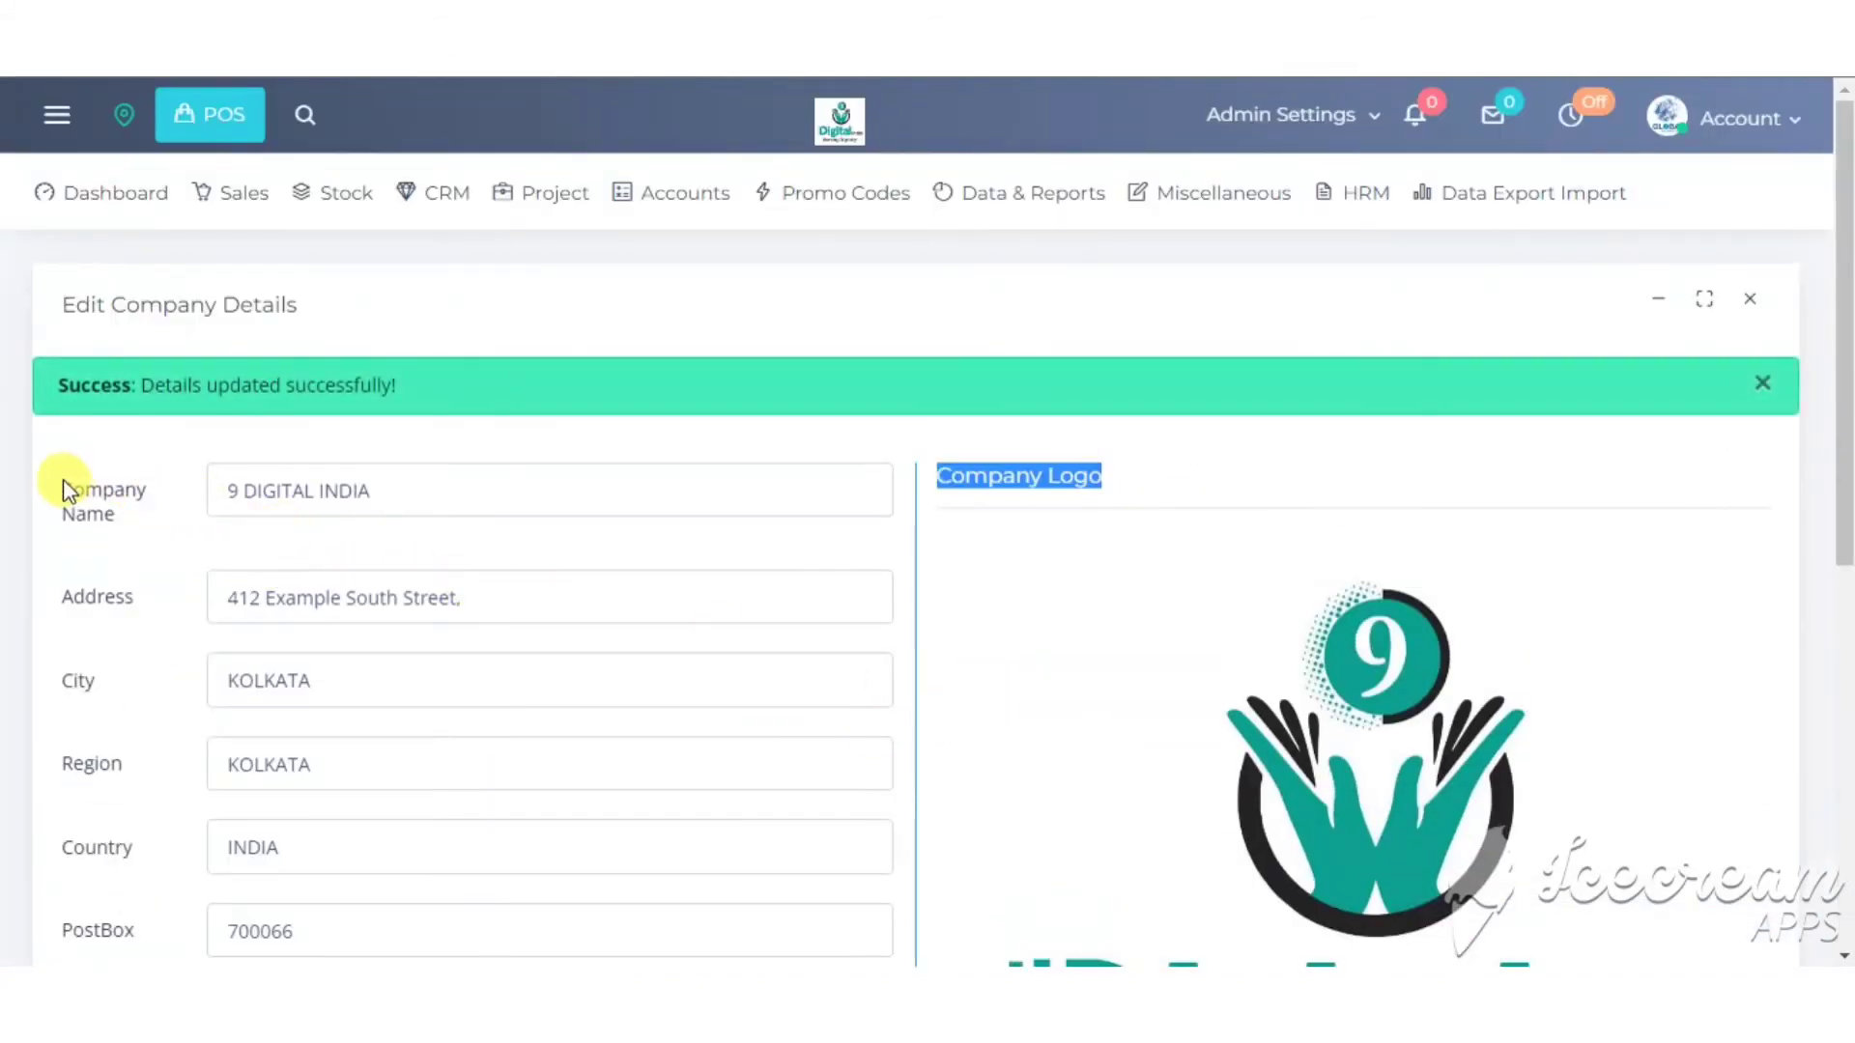
- Review the company name, address, city, region, country and logo fields, and update the company details again
{"action": "left_click_drag", "start_coordinate": [62, 477], "coordinate": [172, 517]}
{"action": "left_click_drag", "start_coordinate": [58, 593], "coordinate": [135, 599]}
{"action": "left_click_drag", "start_coordinate": [20, 674], "coordinate": [107, 701]}
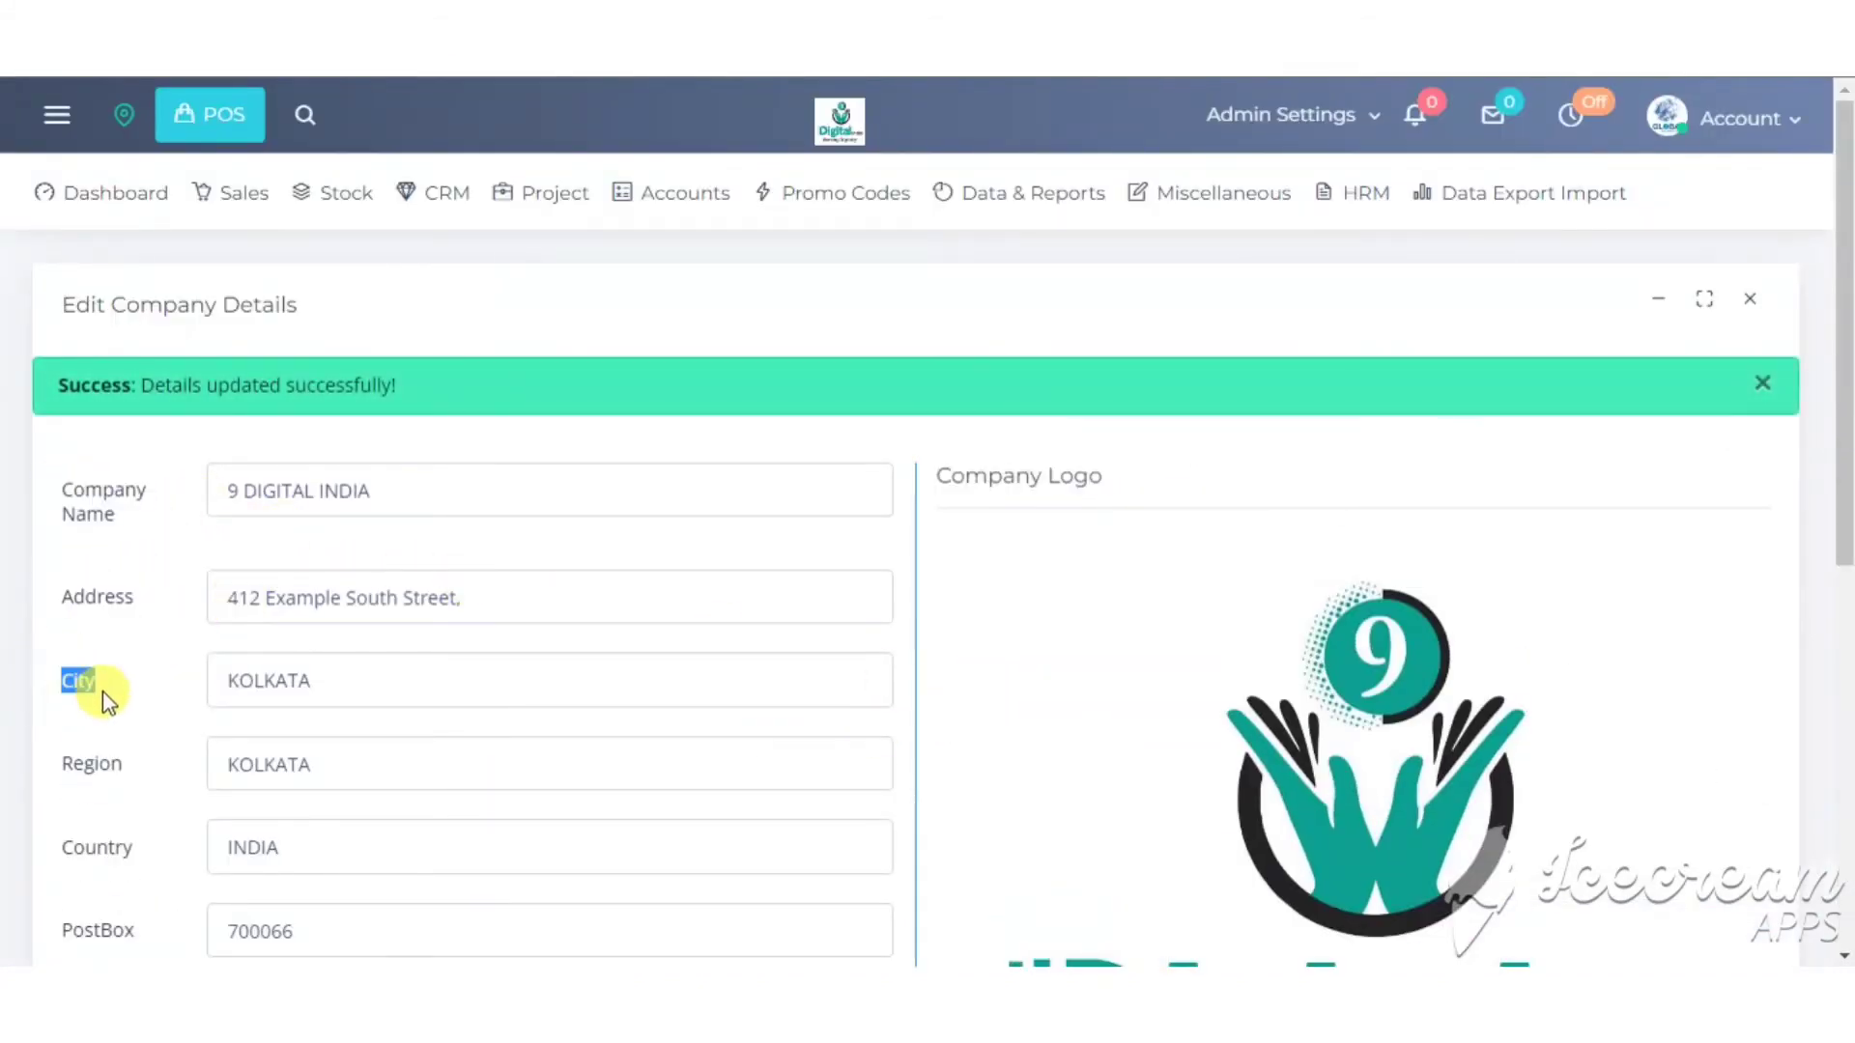
{"action": "left_click_drag", "start_coordinate": [68, 790], "coordinate": [172, 824]}
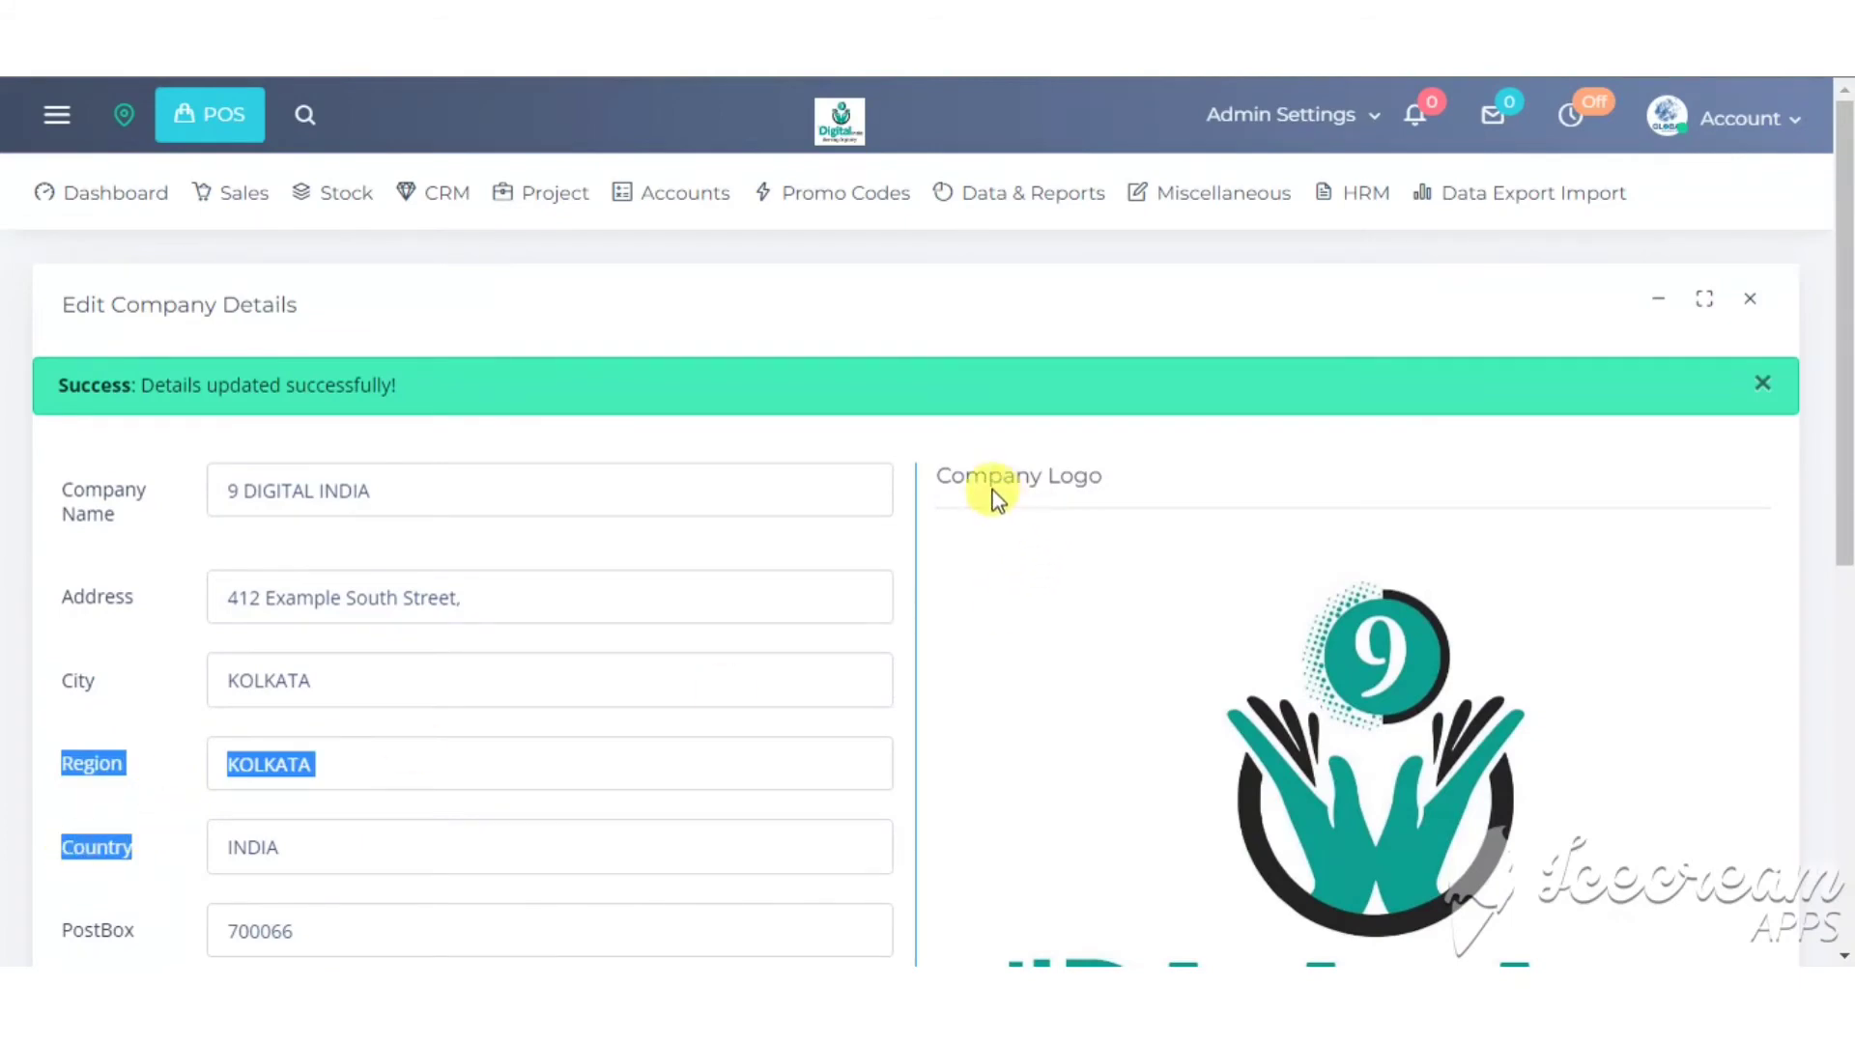
{"action": "left_click_drag", "start_coordinate": [935, 473], "coordinate": [1104, 478]}
{"action": "scroll", "coordinate": [1063, 483], "scroll_direction": "down", "scroll_amount": 8}
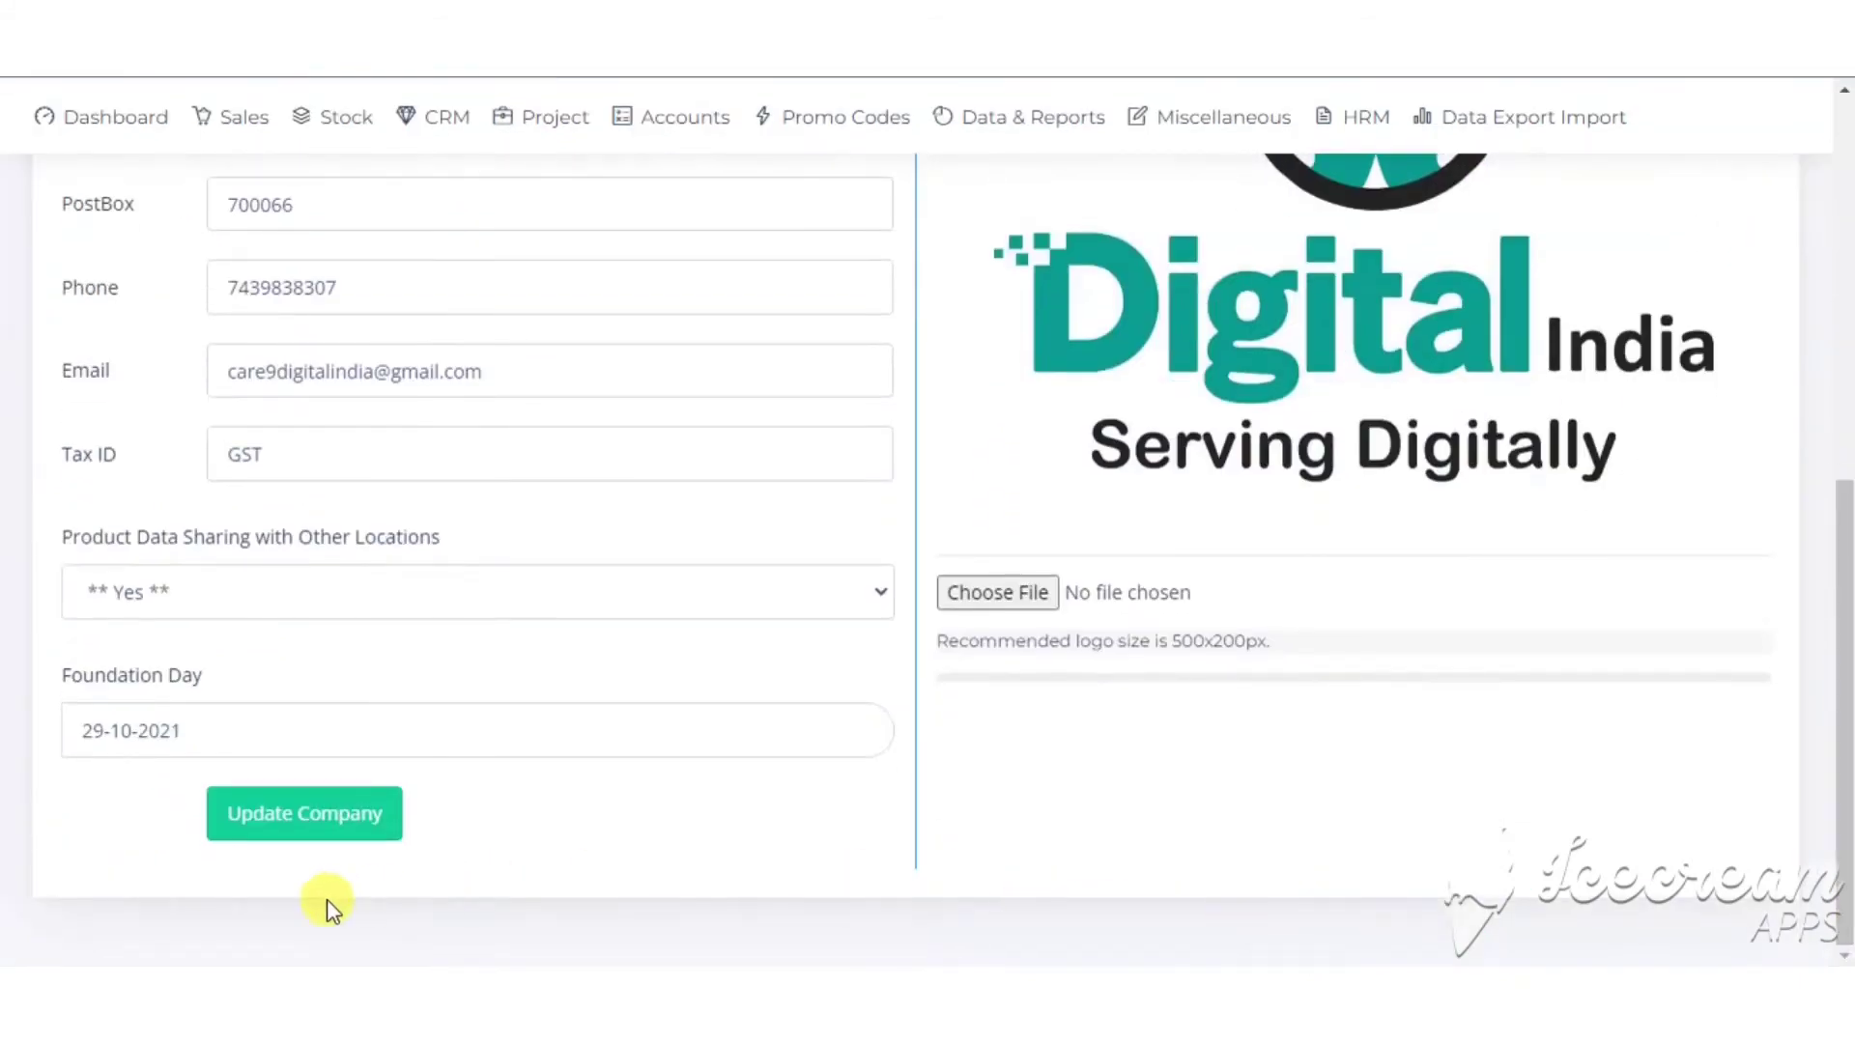
{"action": "left_click", "coordinate": [265, 835]}
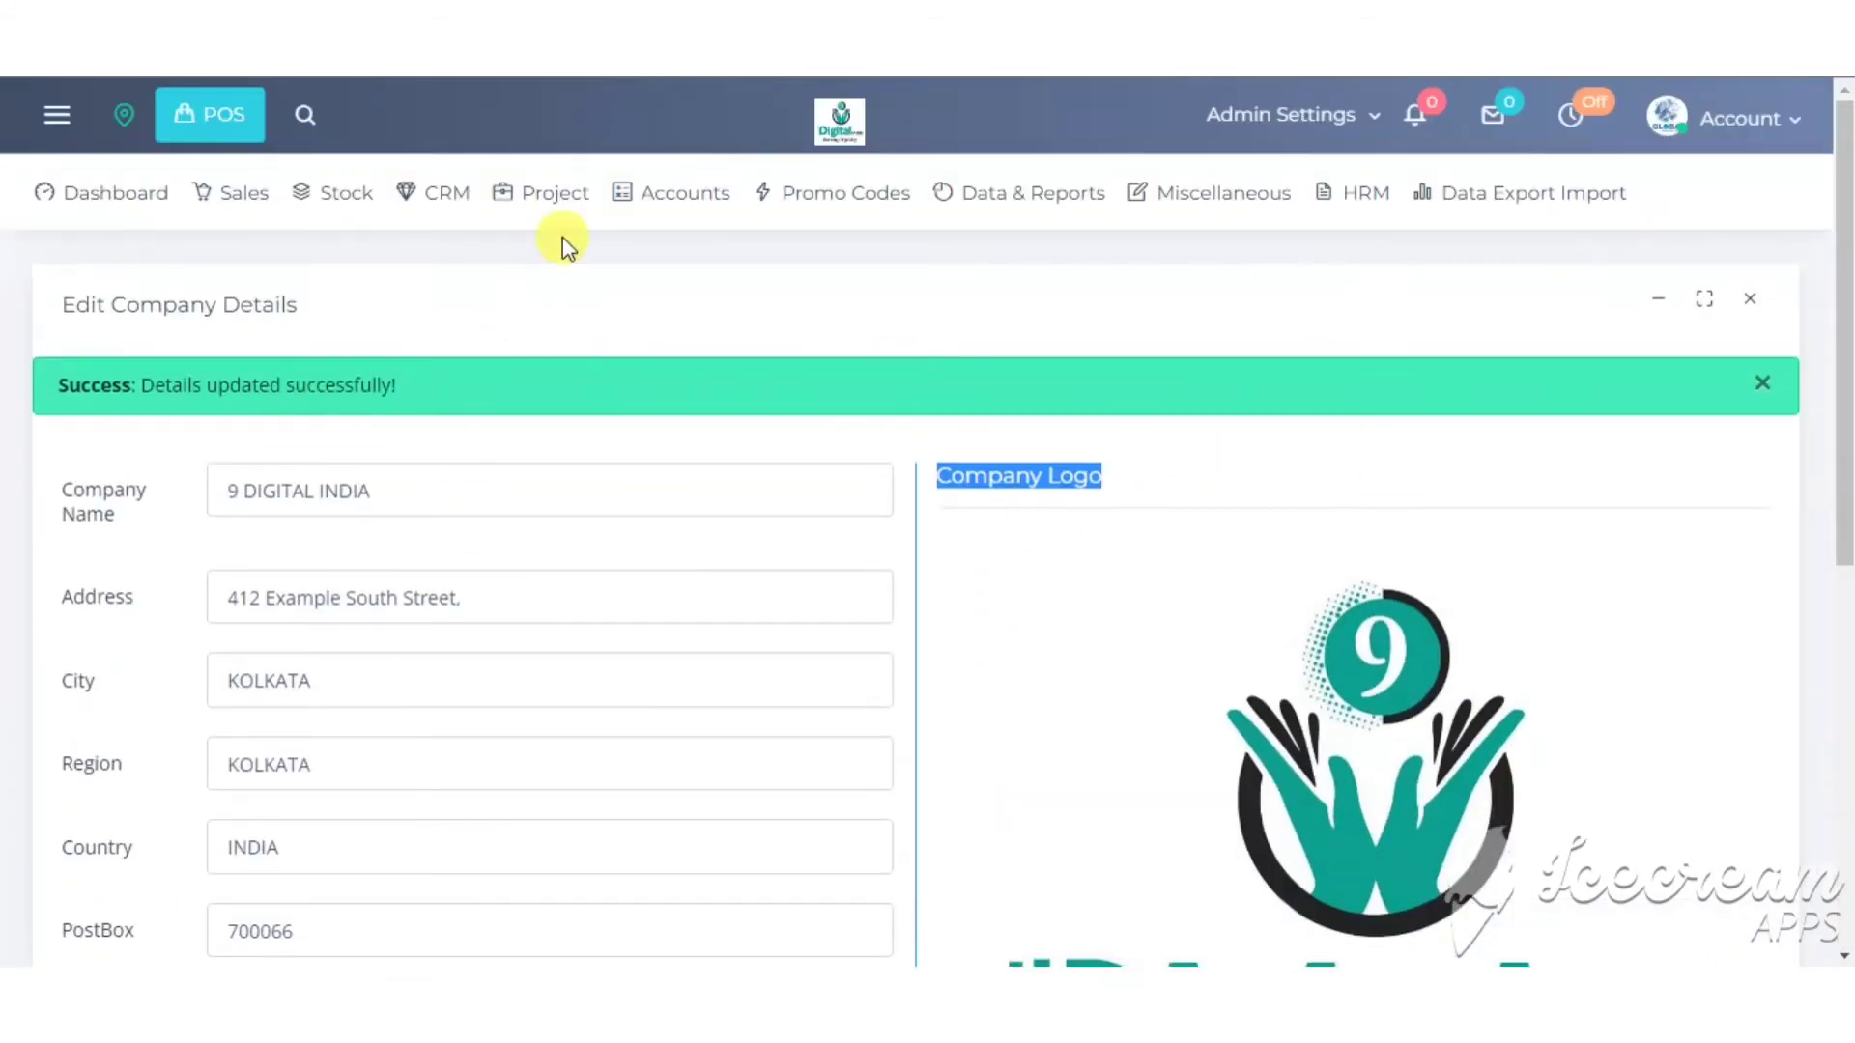
- Look through the Localisation, Miscellaneous, Advanced and Billing options in the admin settings
{"action": "left_click", "coordinate": [1283, 114]}
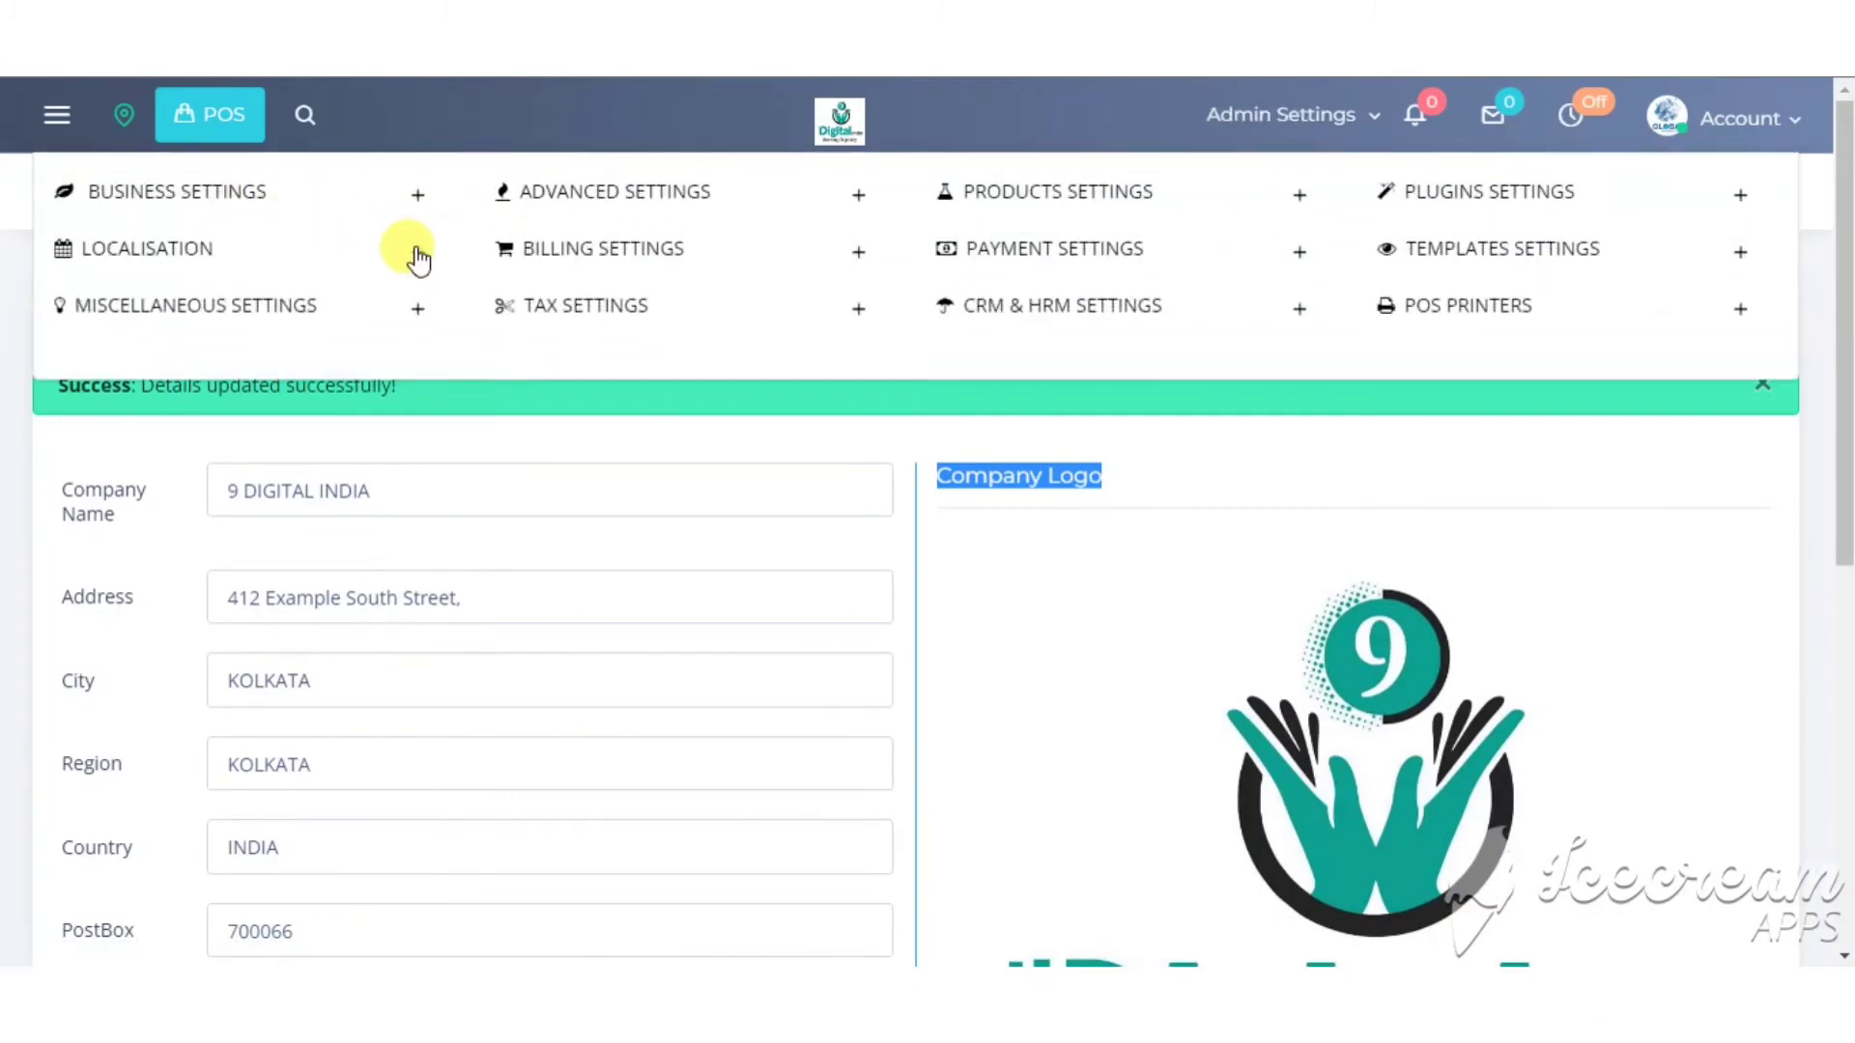
{"action": "left_click", "coordinate": [417, 253]}
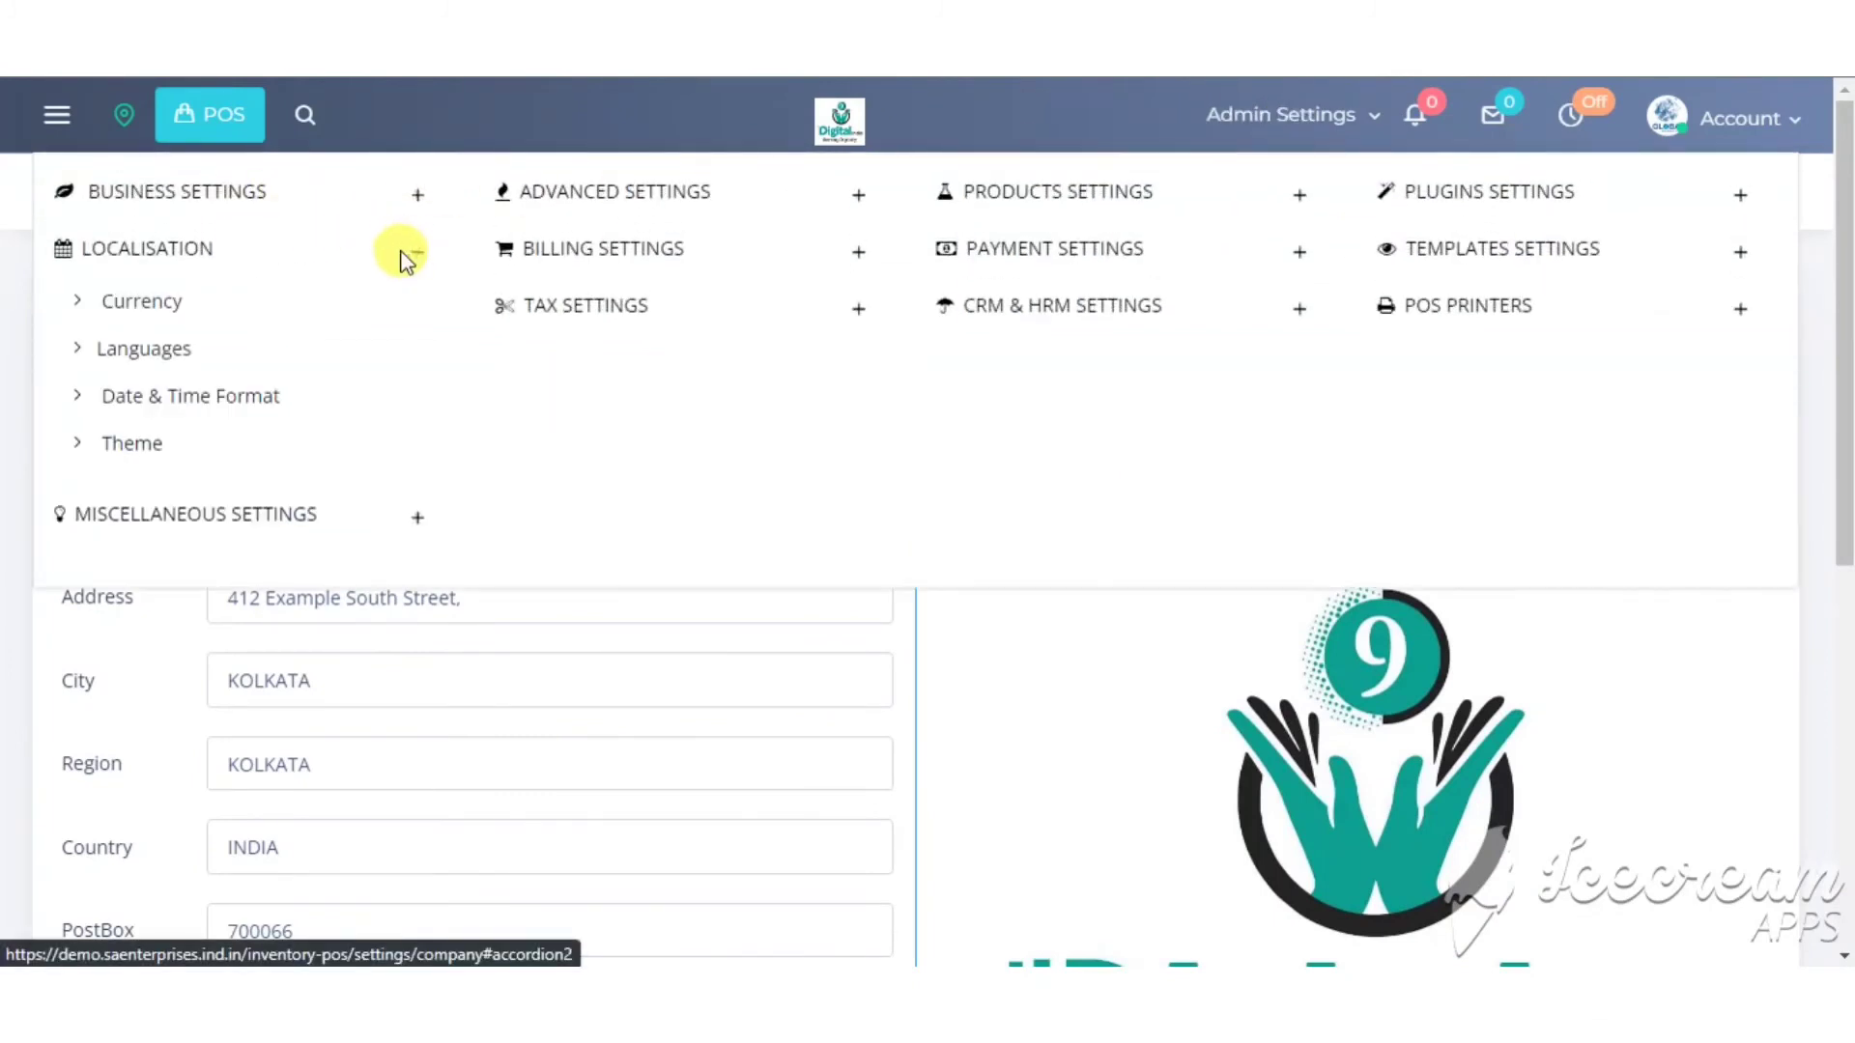
{"action": "left_click", "coordinate": [435, 521]}
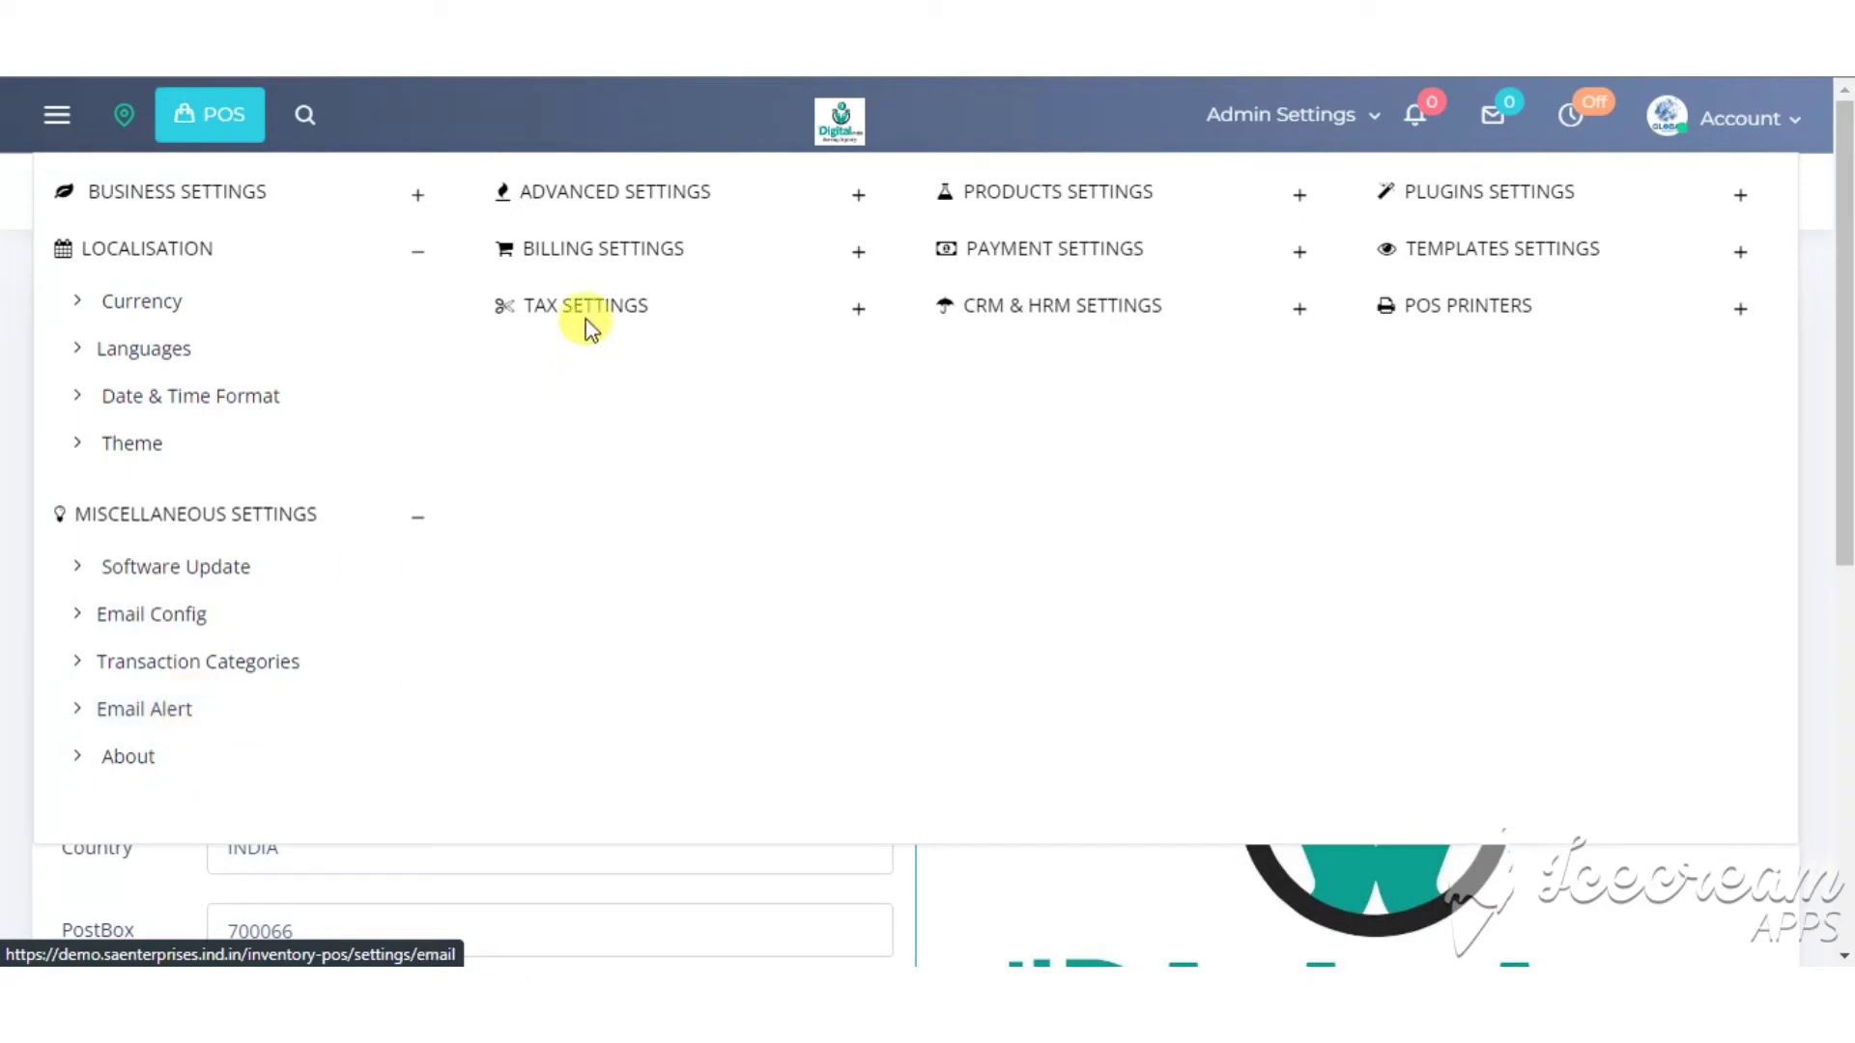
{"action": "left_click", "coordinate": [857, 203]}
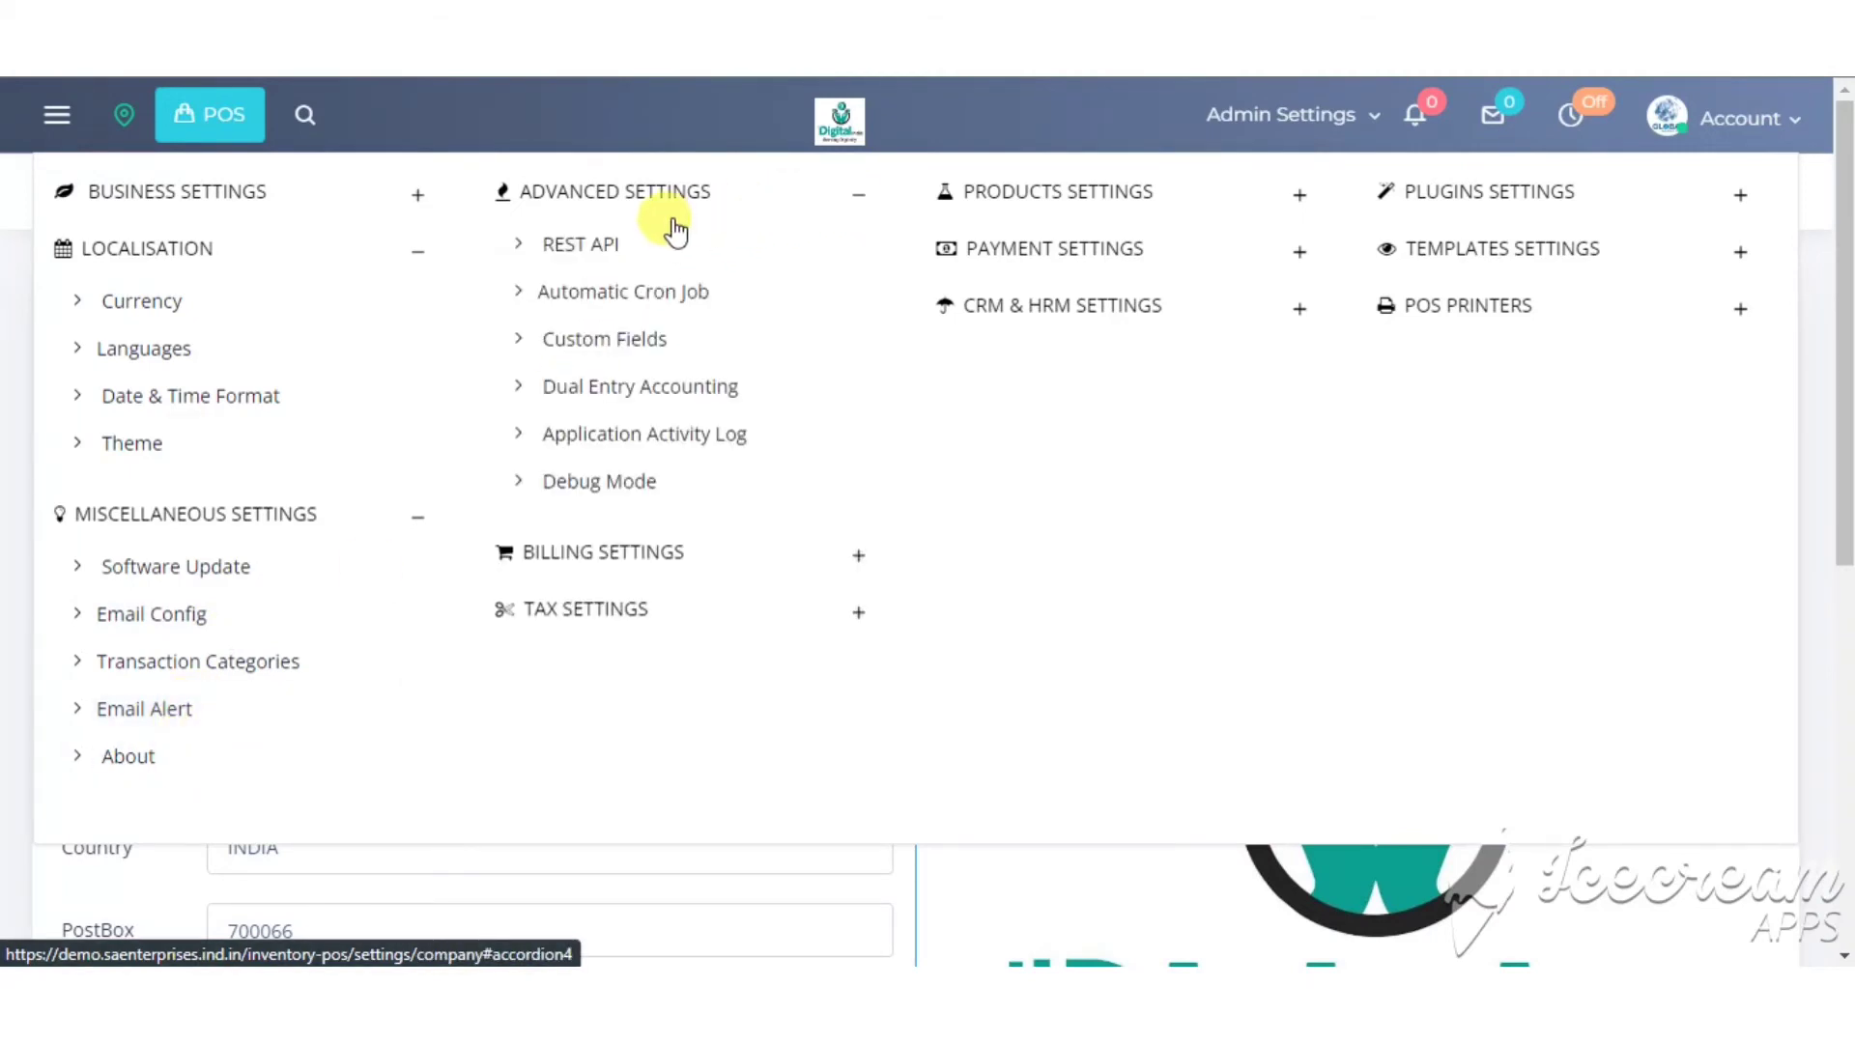
{"action": "left_click", "coordinate": [859, 558]}
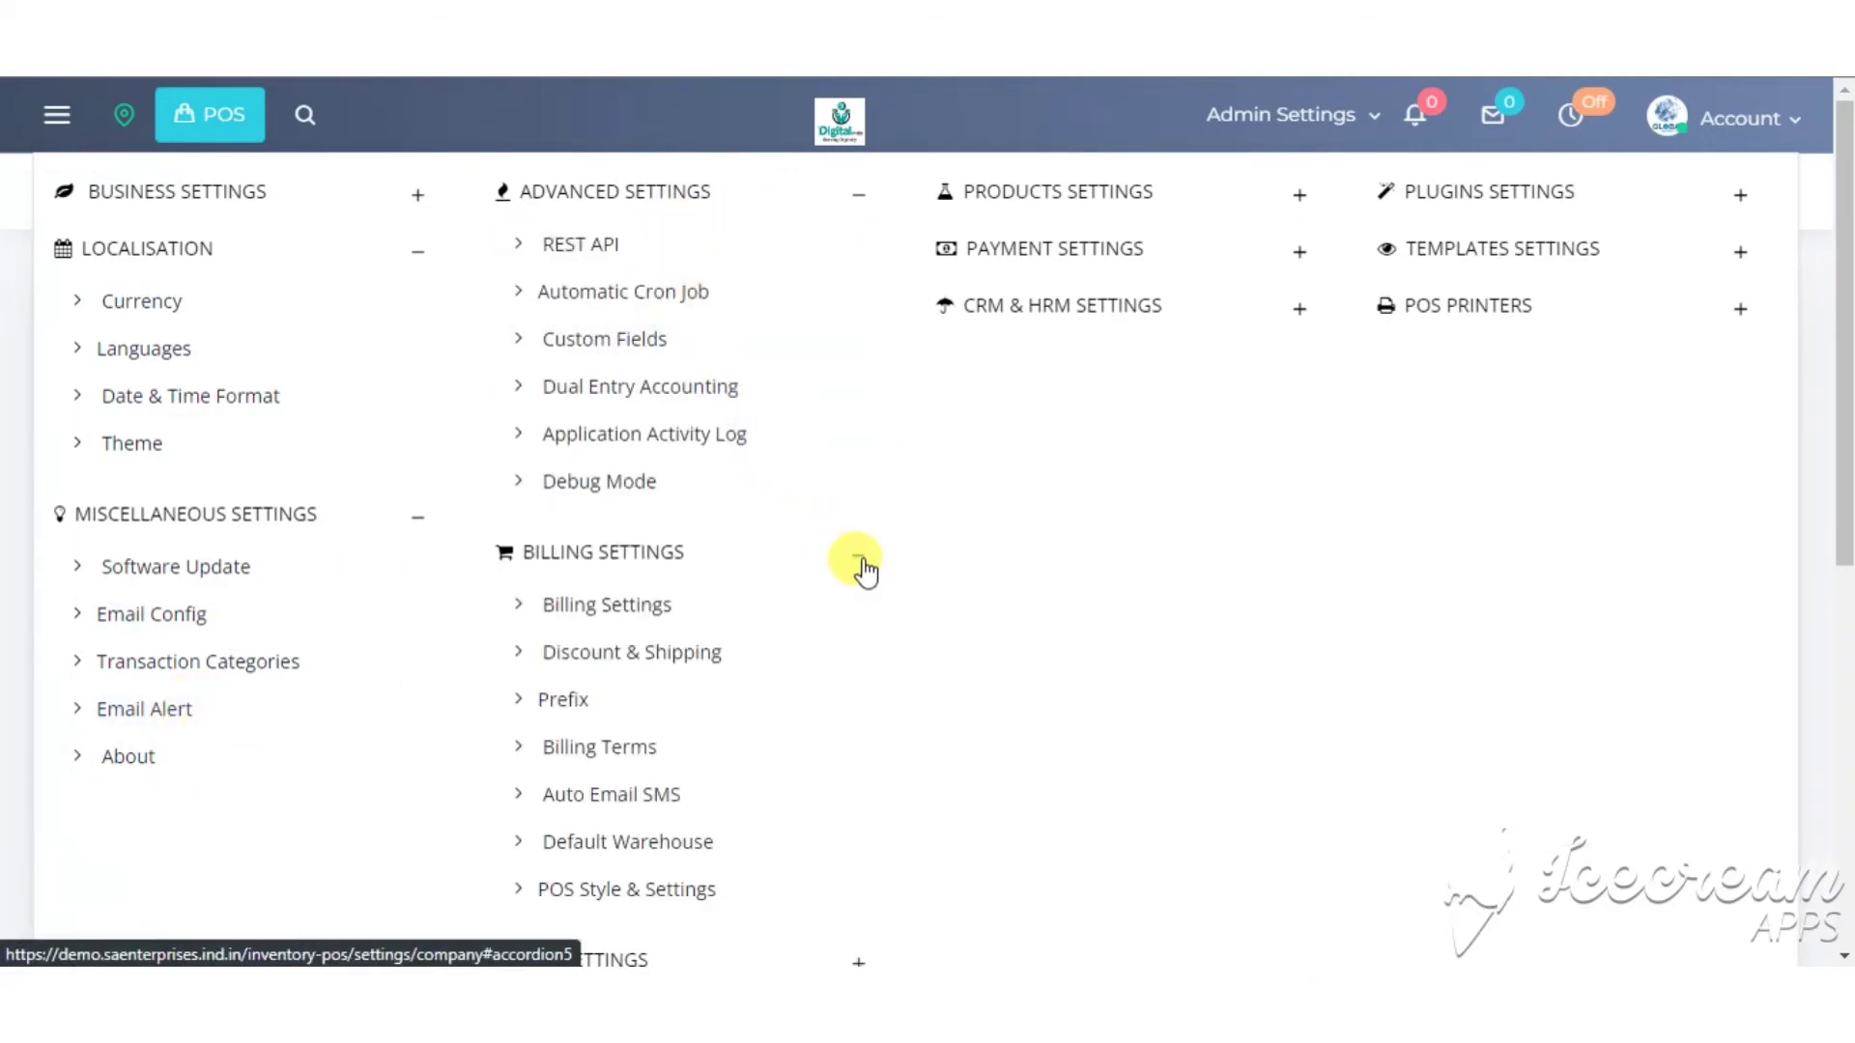
{"action": "scroll", "coordinate": [1502, 519], "scroll_direction": "down", "scroll_amount": 3}
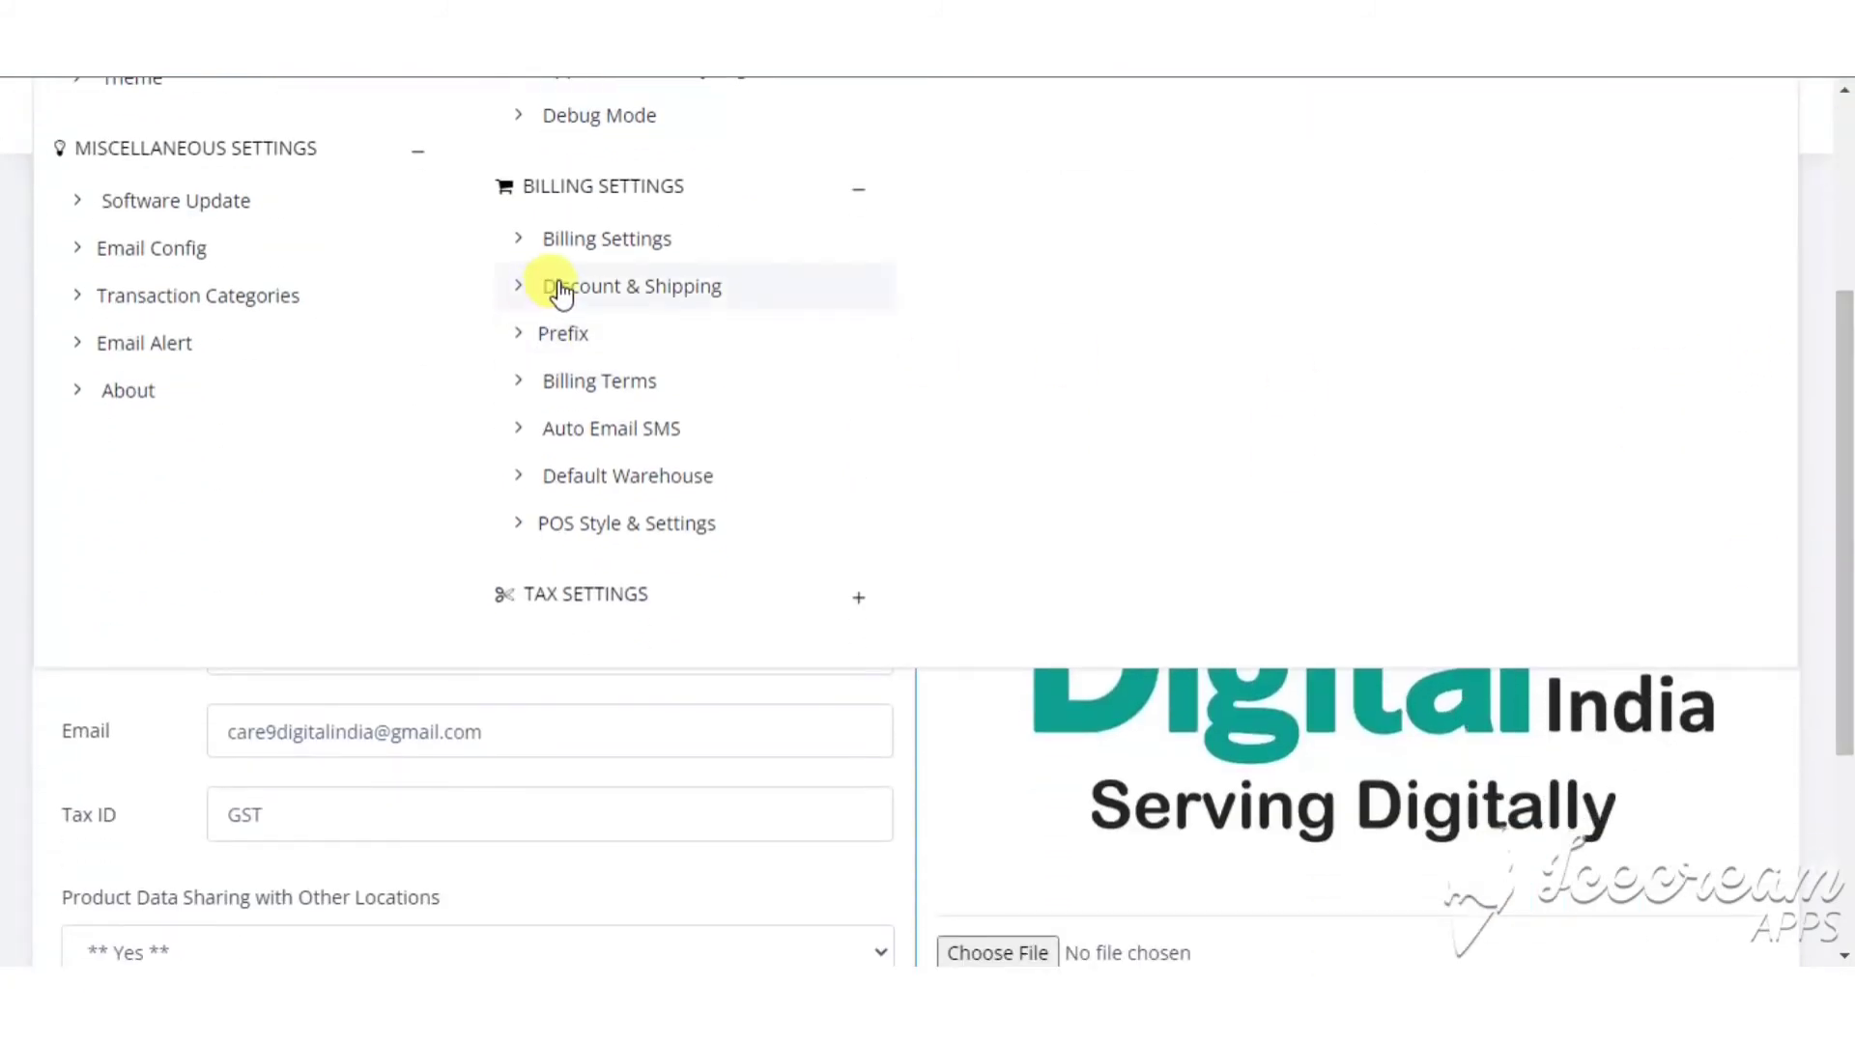
- Open the Discount & Shipping settings and check the available Discount and ShippingTax choices
{"action": "left_click", "coordinate": [531, 295]}
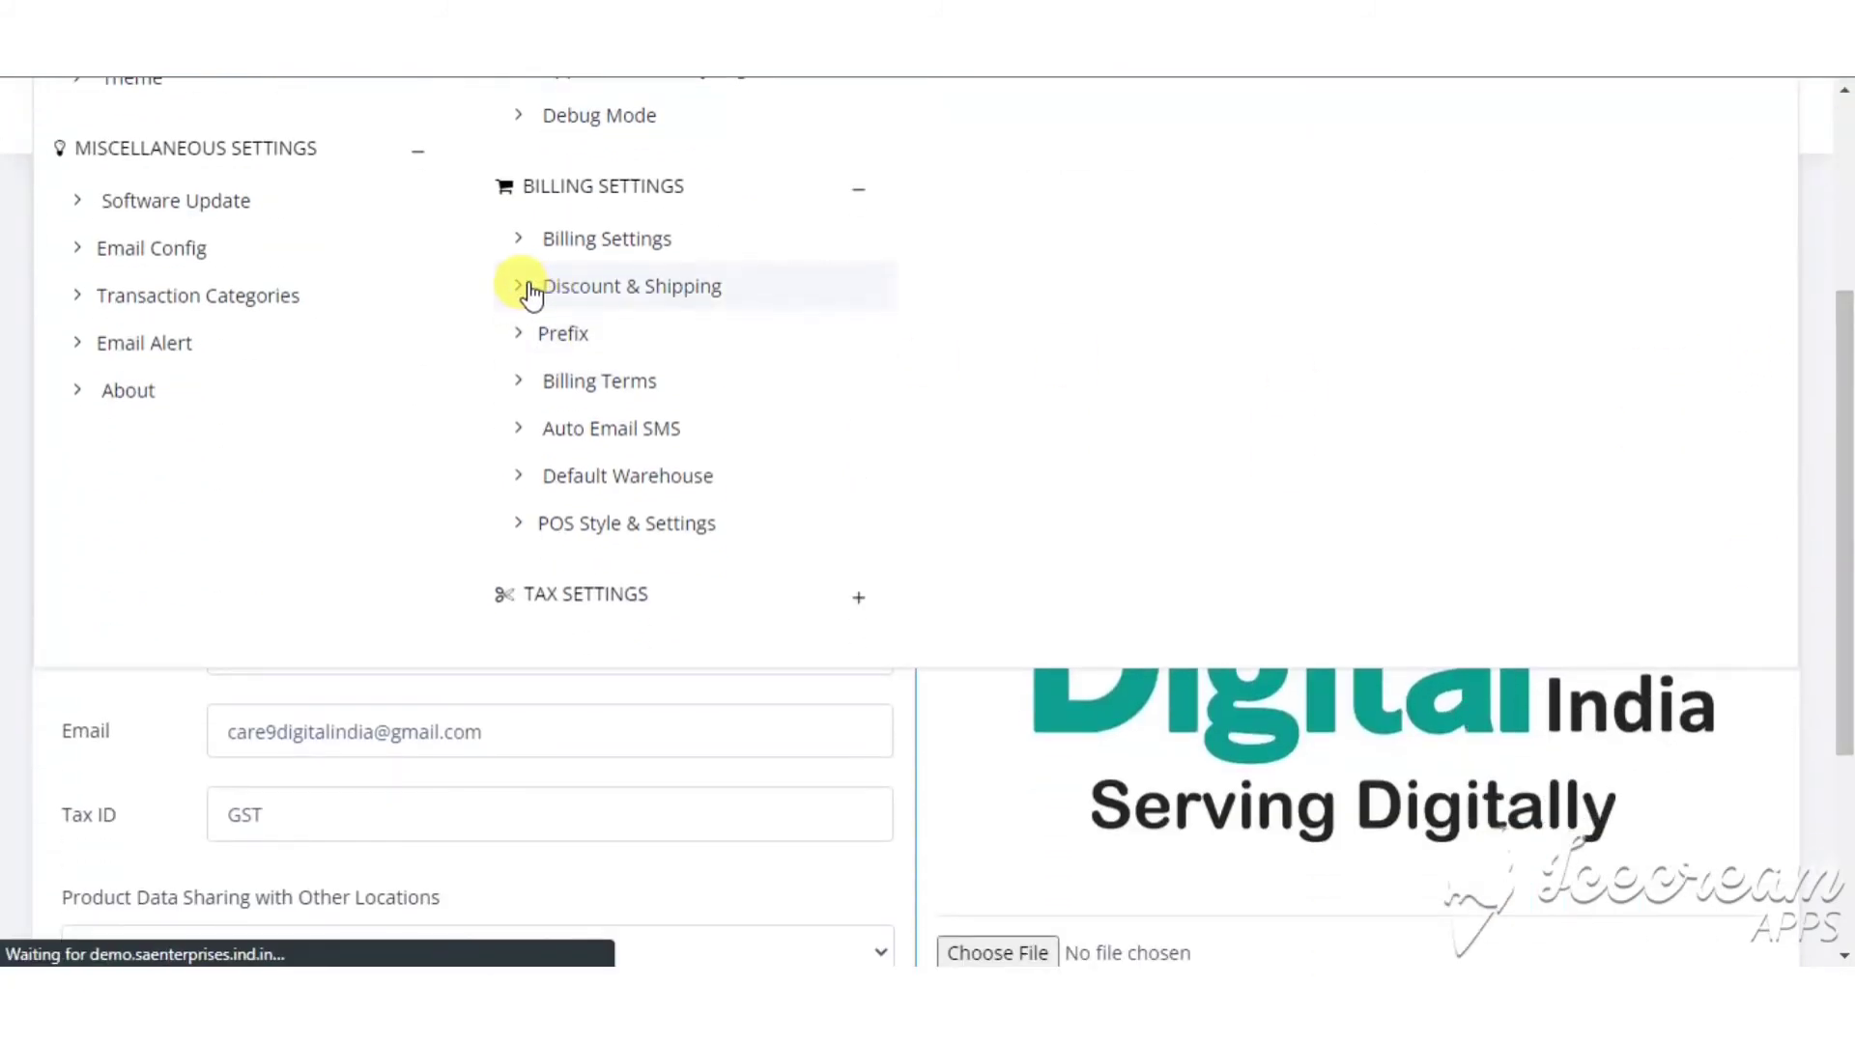
{"action": "left_click", "coordinate": [572, 239]}
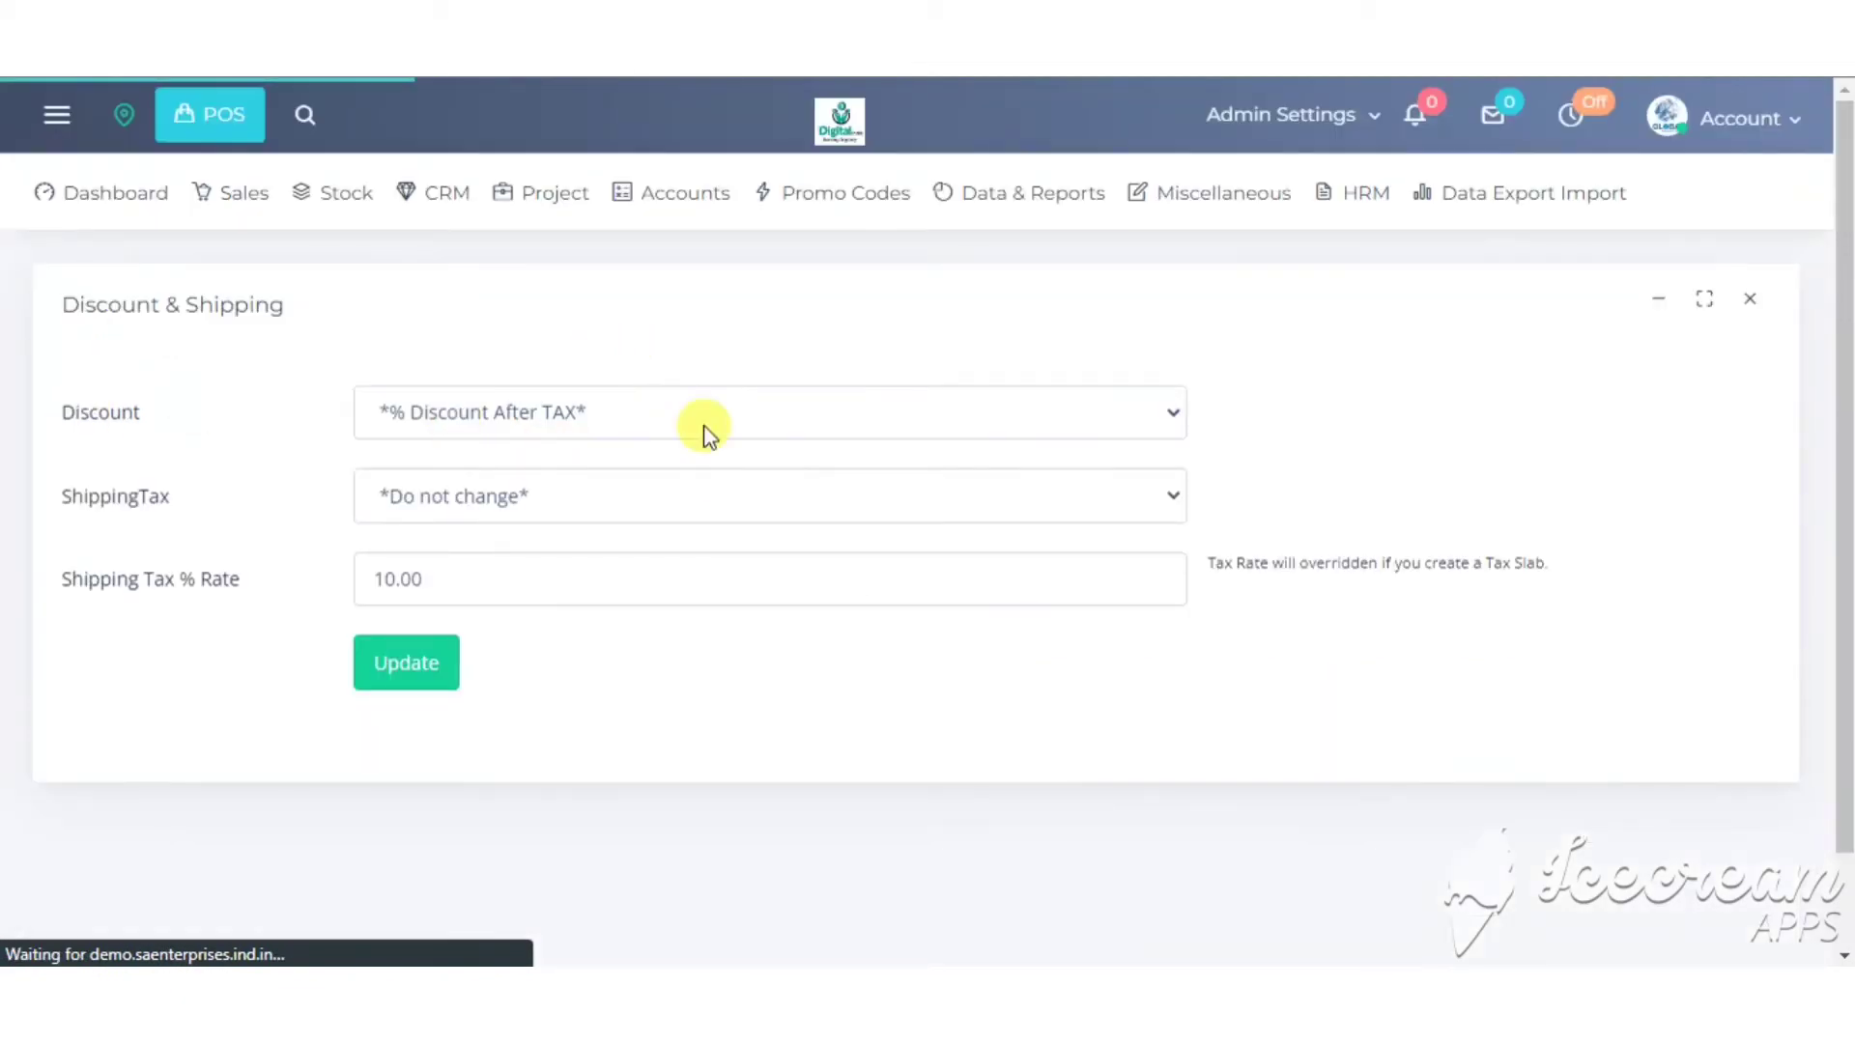
{"action": "left_click", "coordinate": [708, 433]}
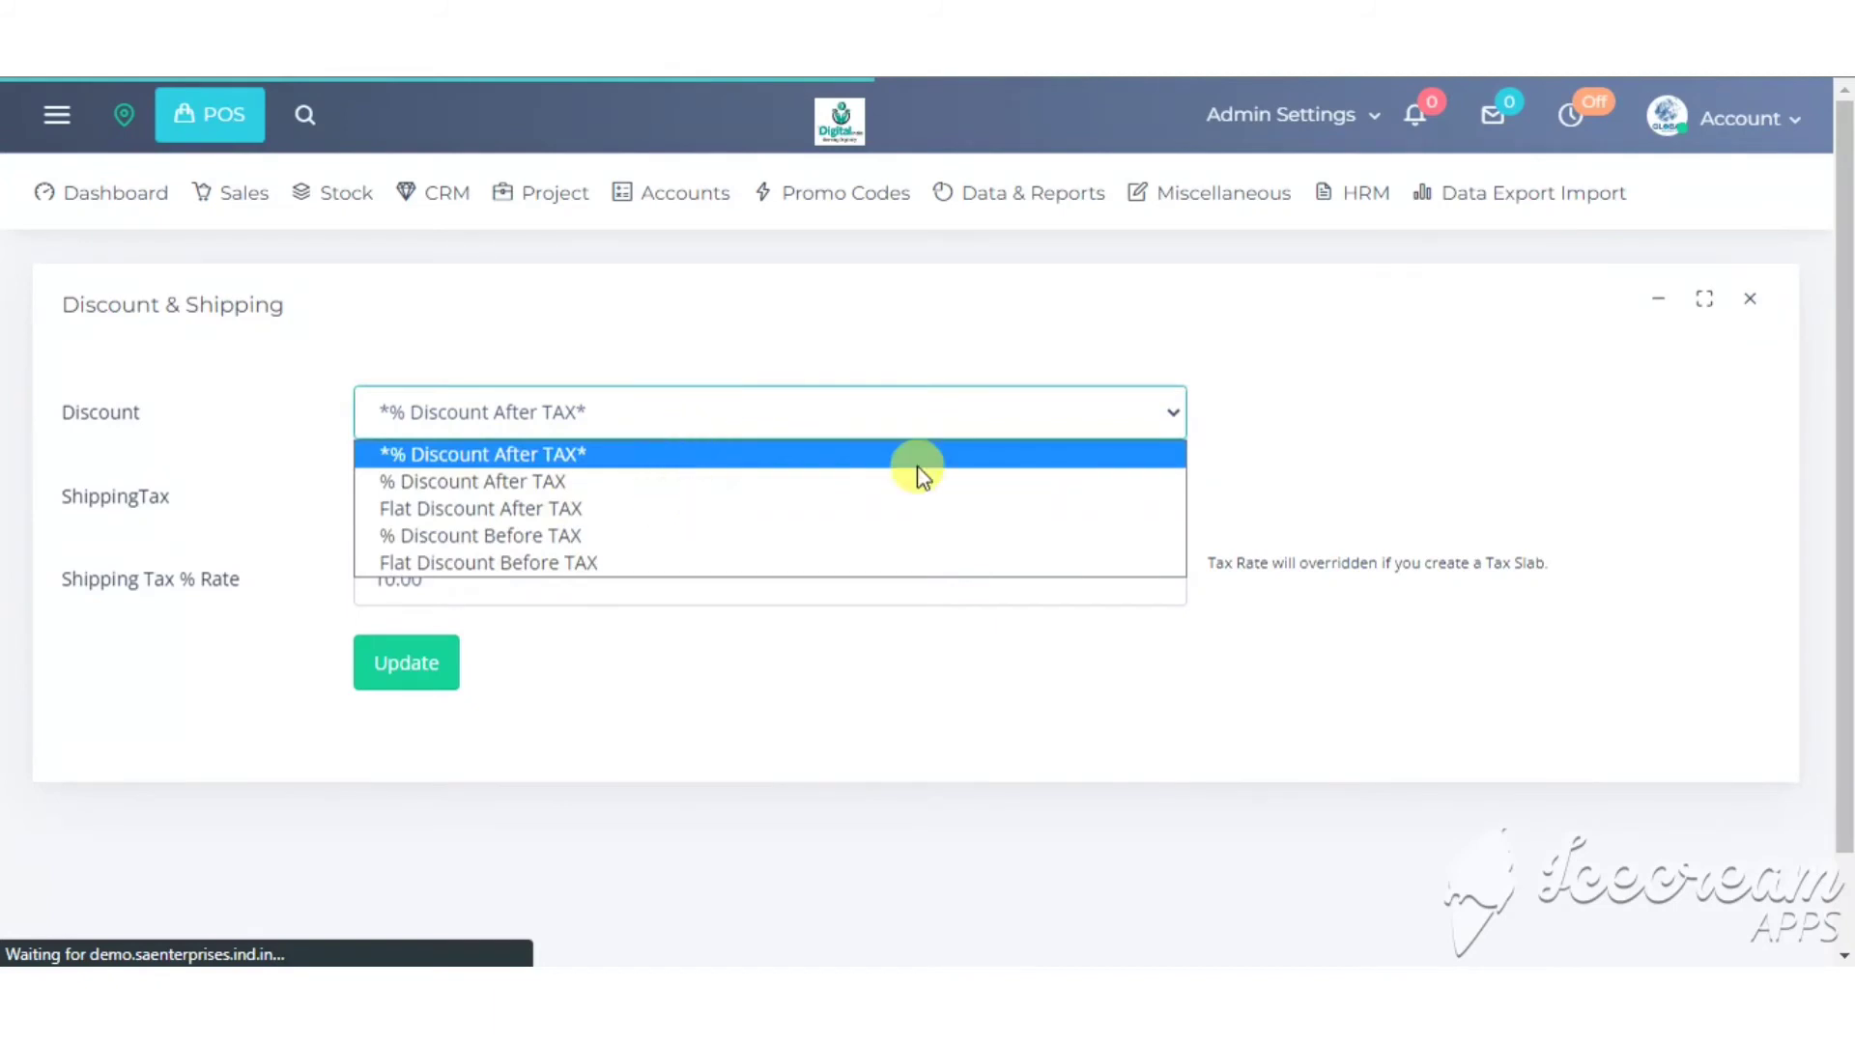
{"action": "left_click", "coordinate": [1310, 407]}
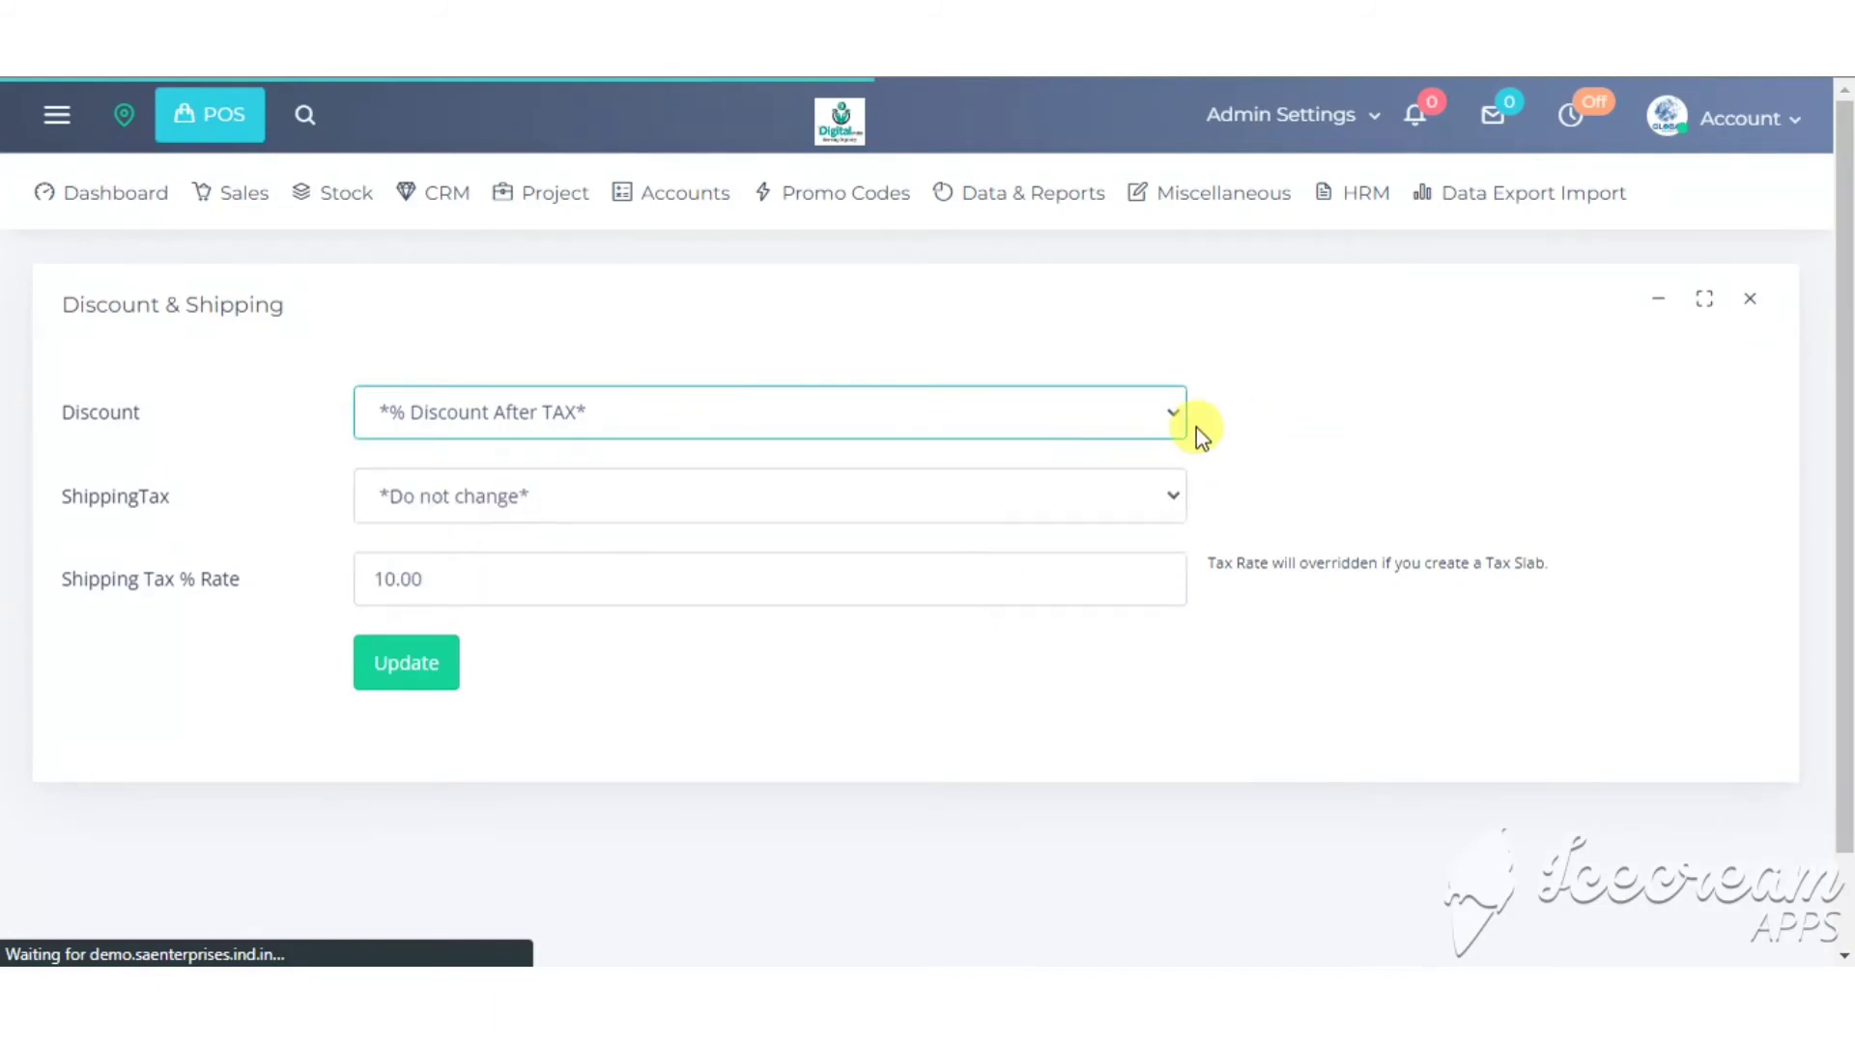
{"action": "left_click", "coordinate": [703, 494]}
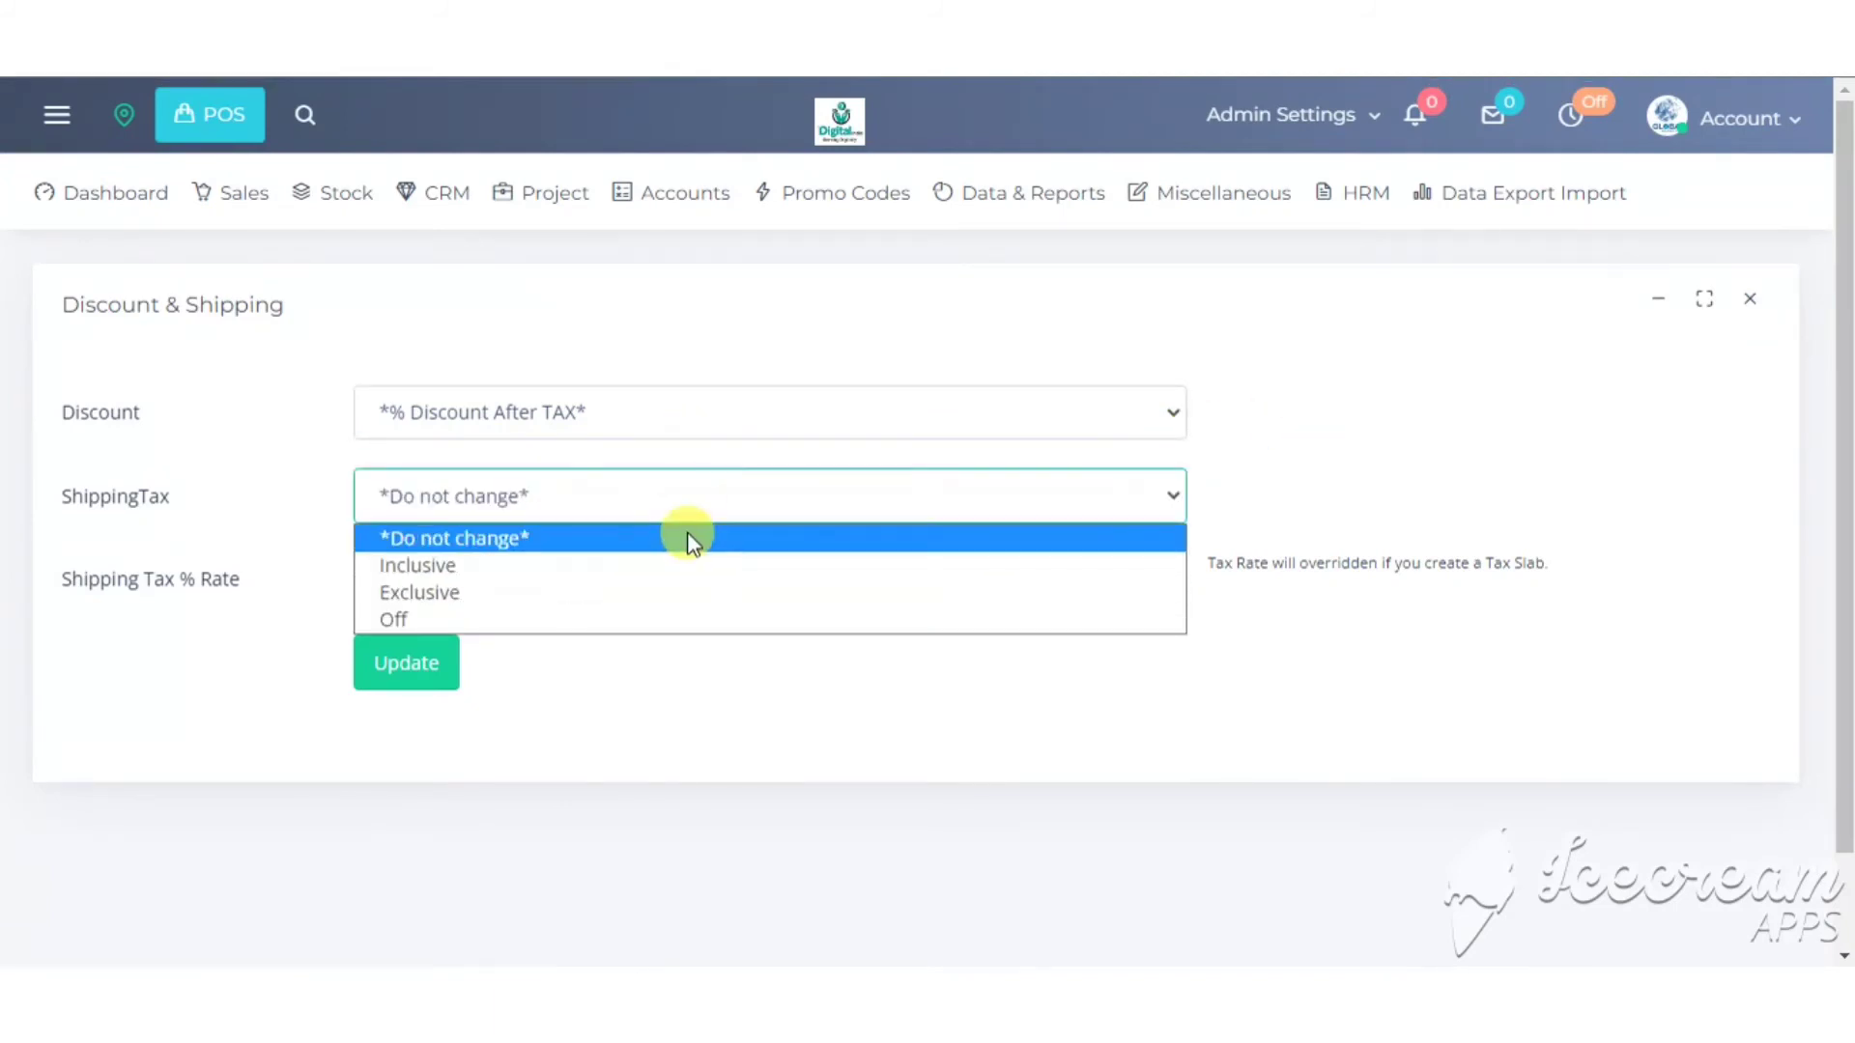
{"action": "left_click", "coordinate": [686, 535]}
{"action": "left_click", "coordinate": [576, 569]}
{"action": "left_click", "coordinate": [1619, 426]}
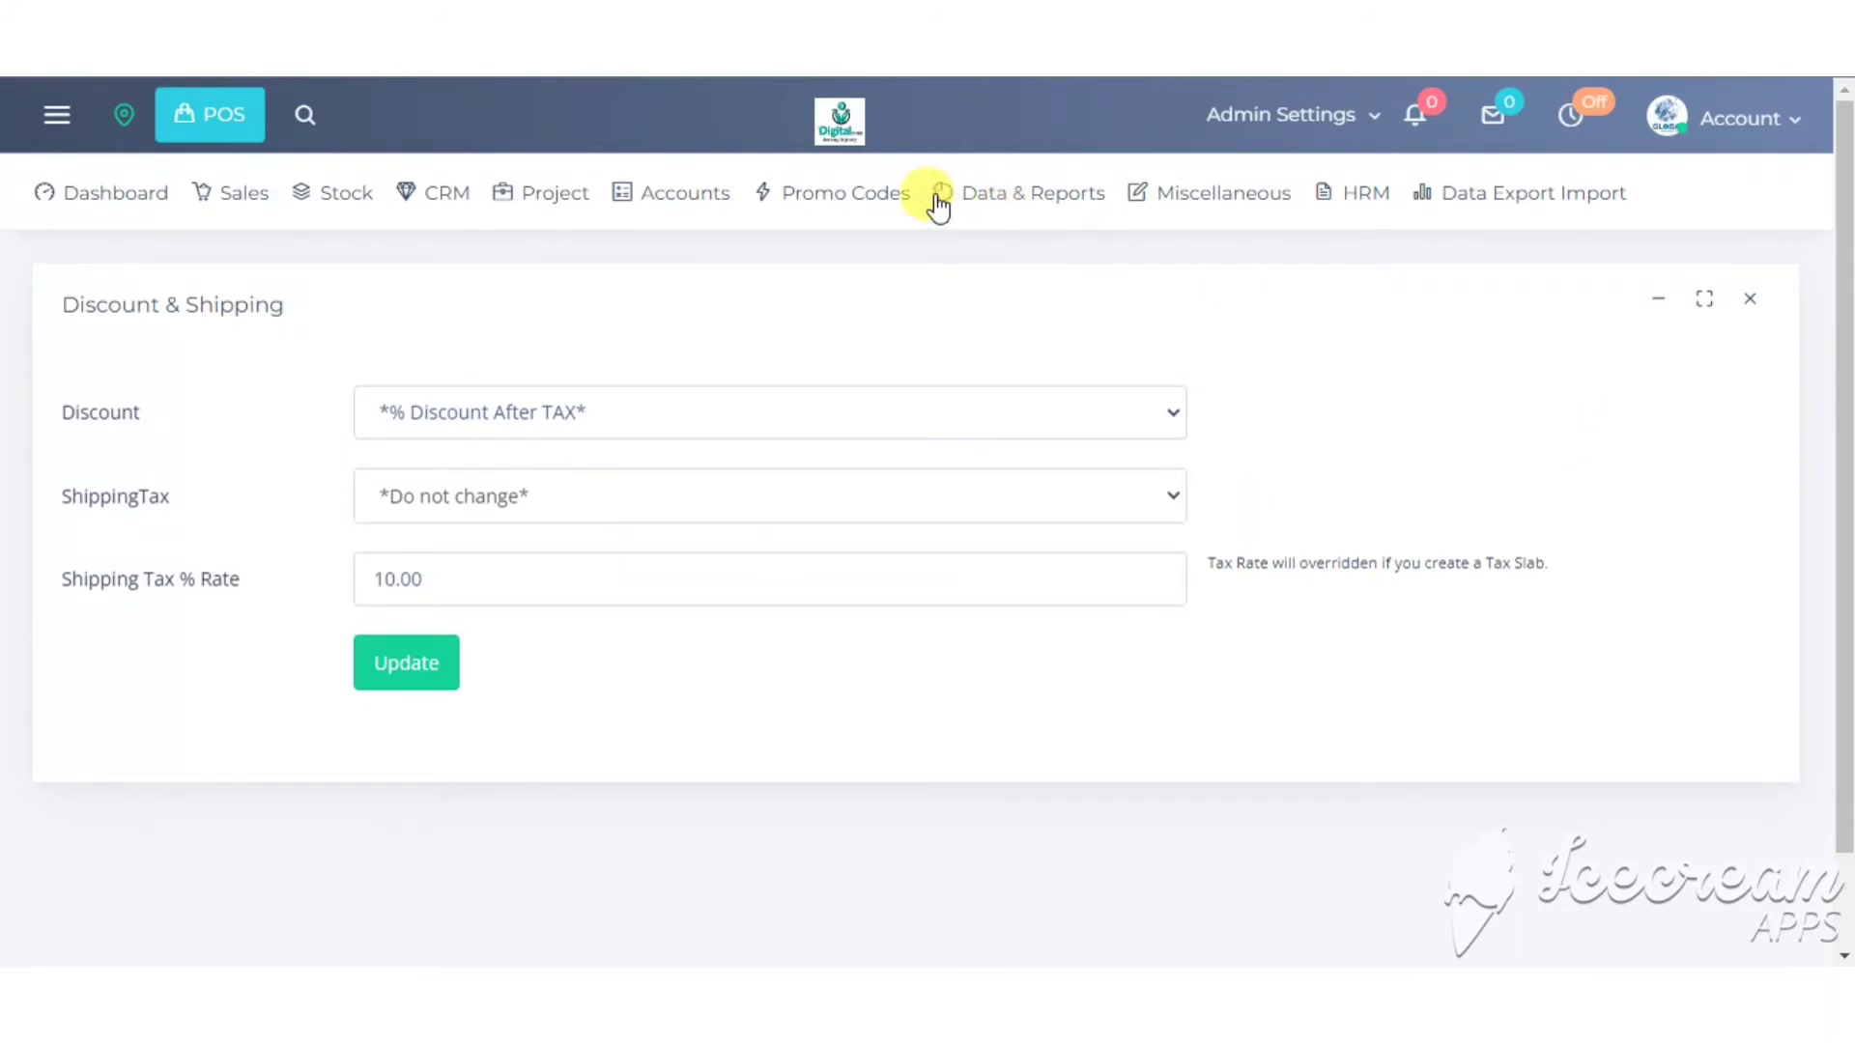
- Look through the Products, Payment and CRM & HRM options in the admin settings
{"action": "left_click", "coordinate": [1280, 113]}
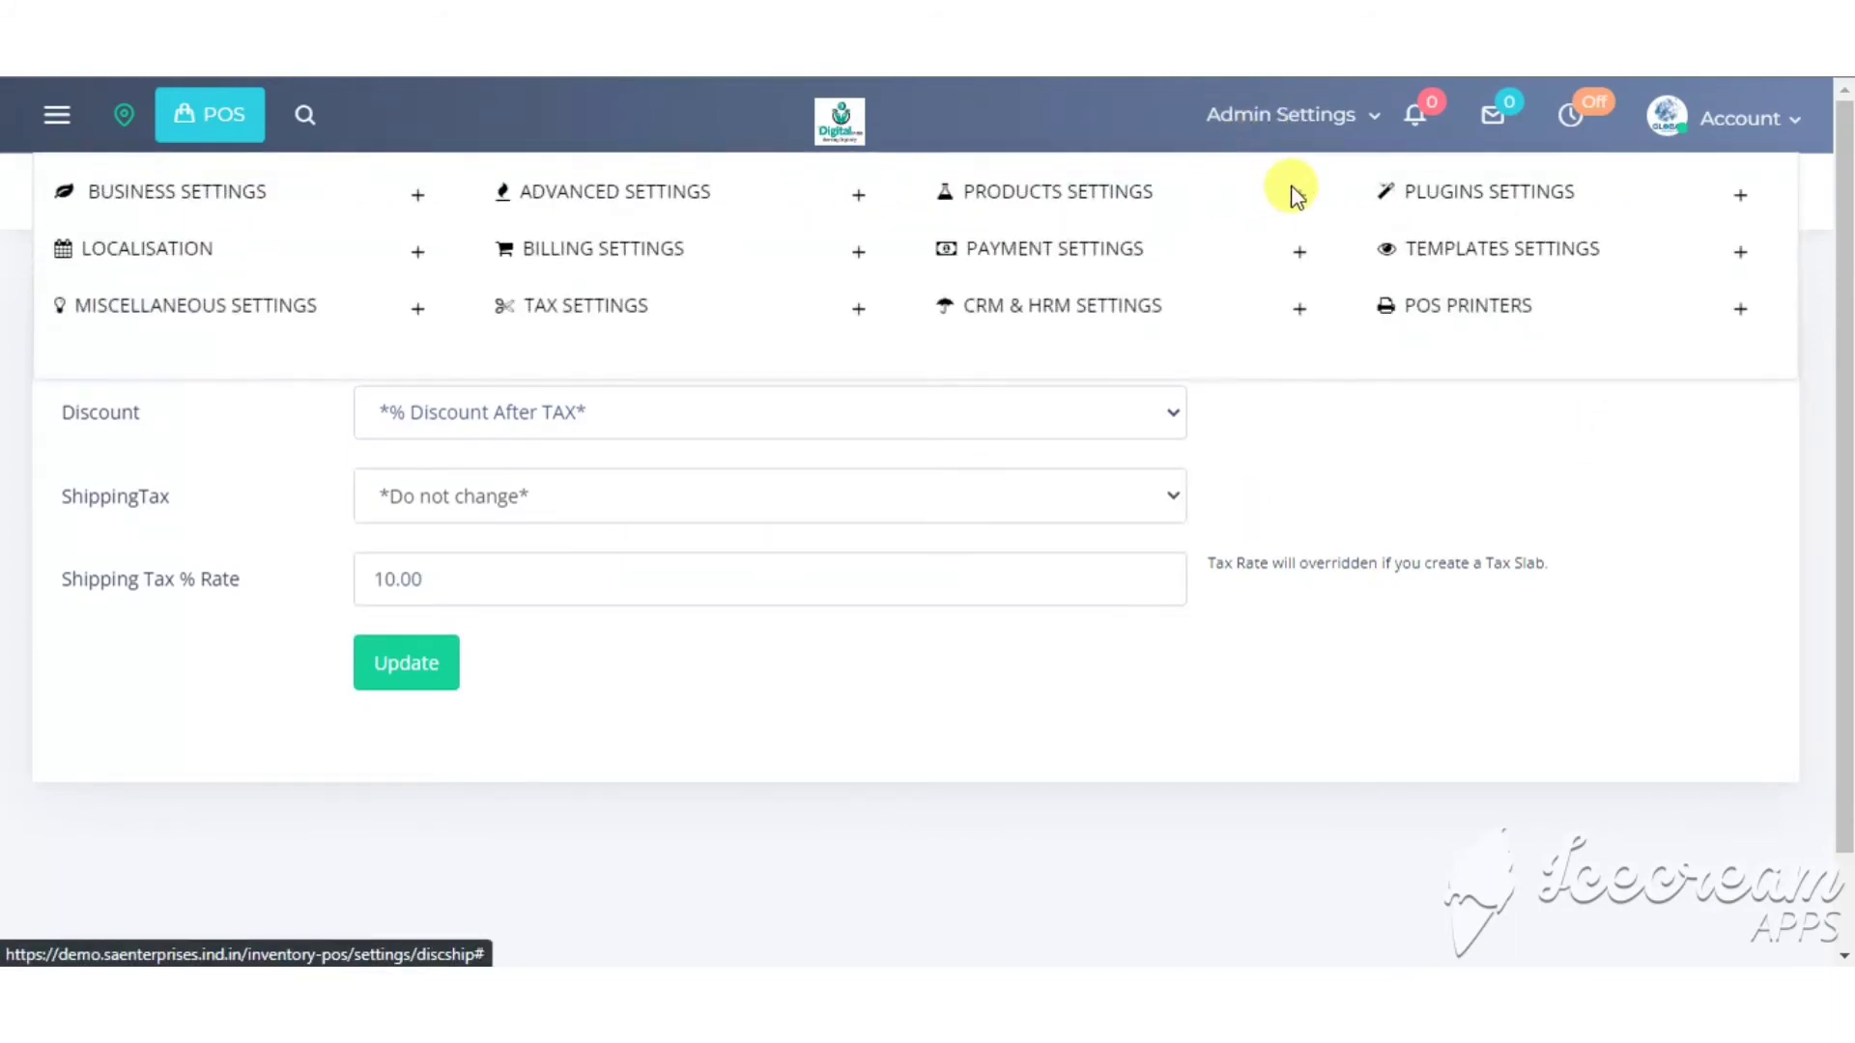
{"action": "left_click", "coordinate": [1314, 200]}
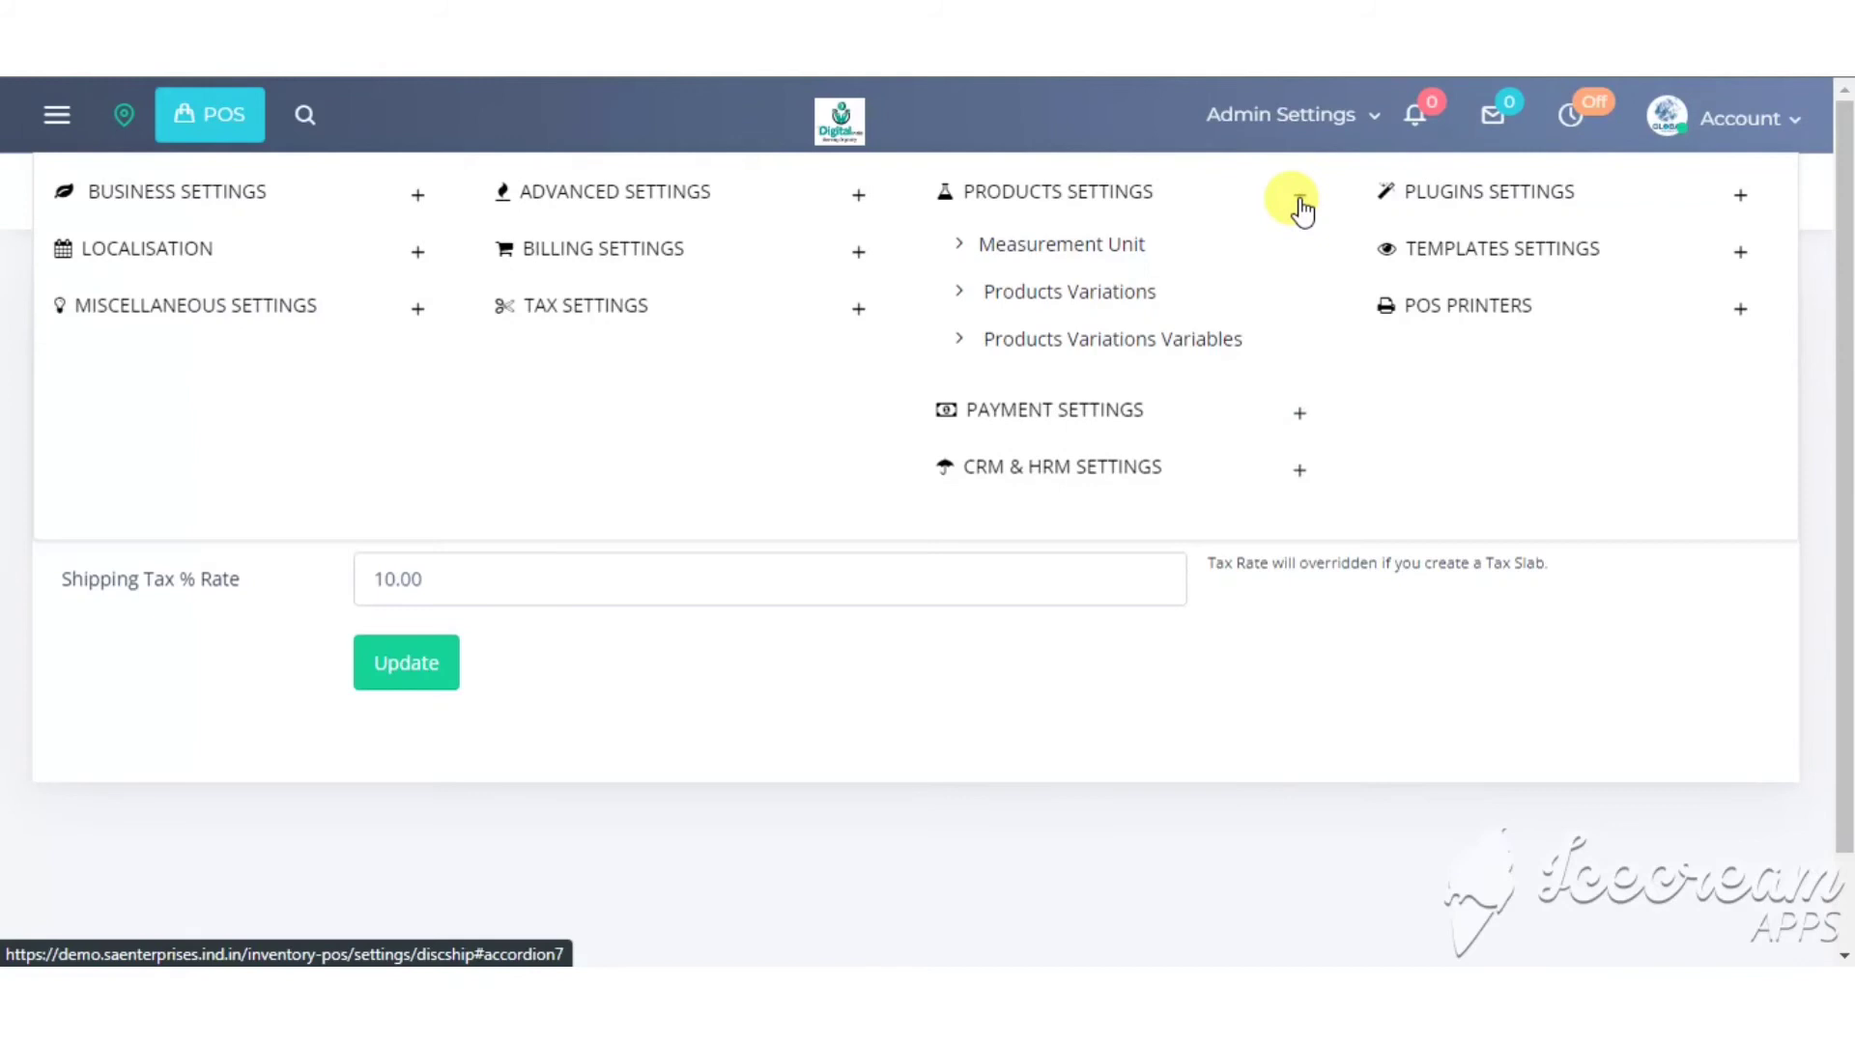
{"action": "left_click", "coordinate": [1299, 413]}
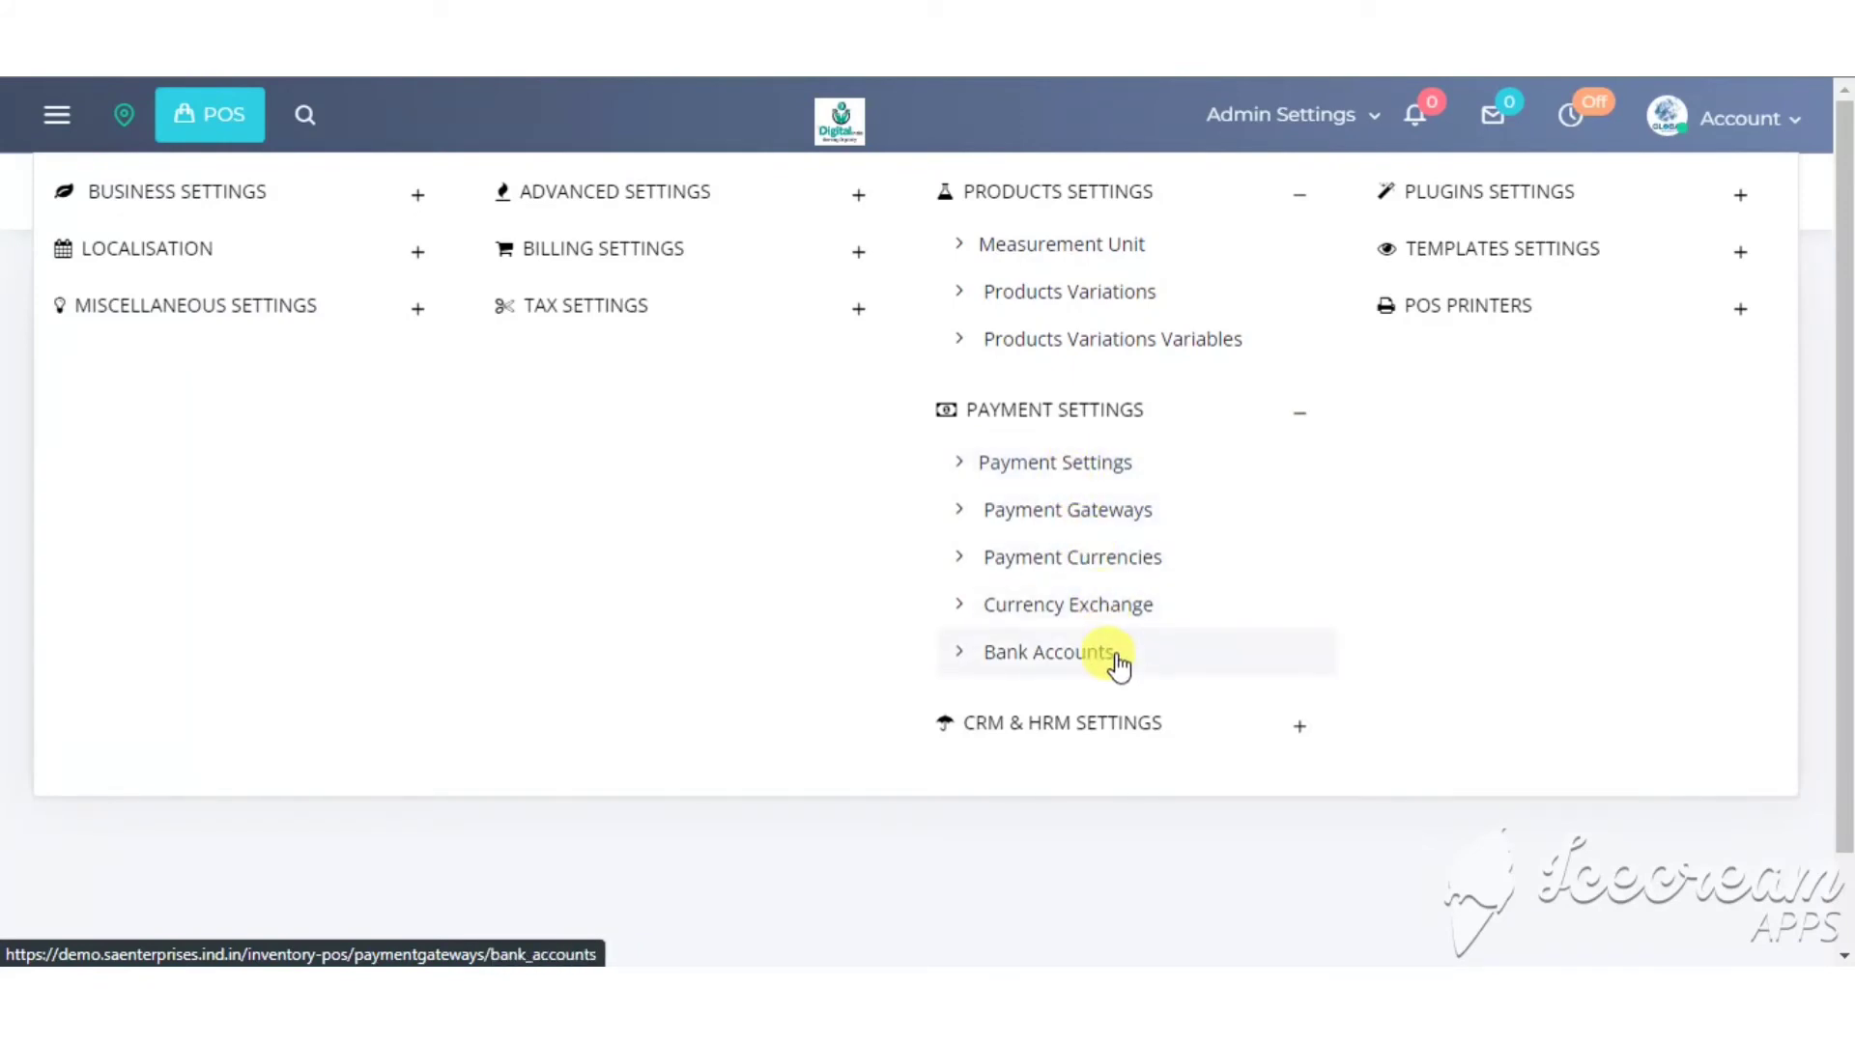
{"action": "left_click", "coordinate": [1299, 726]}
{"action": "scroll", "coordinate": [1439, 717], "scroll_direction": "down", "scroll_amount": 1}
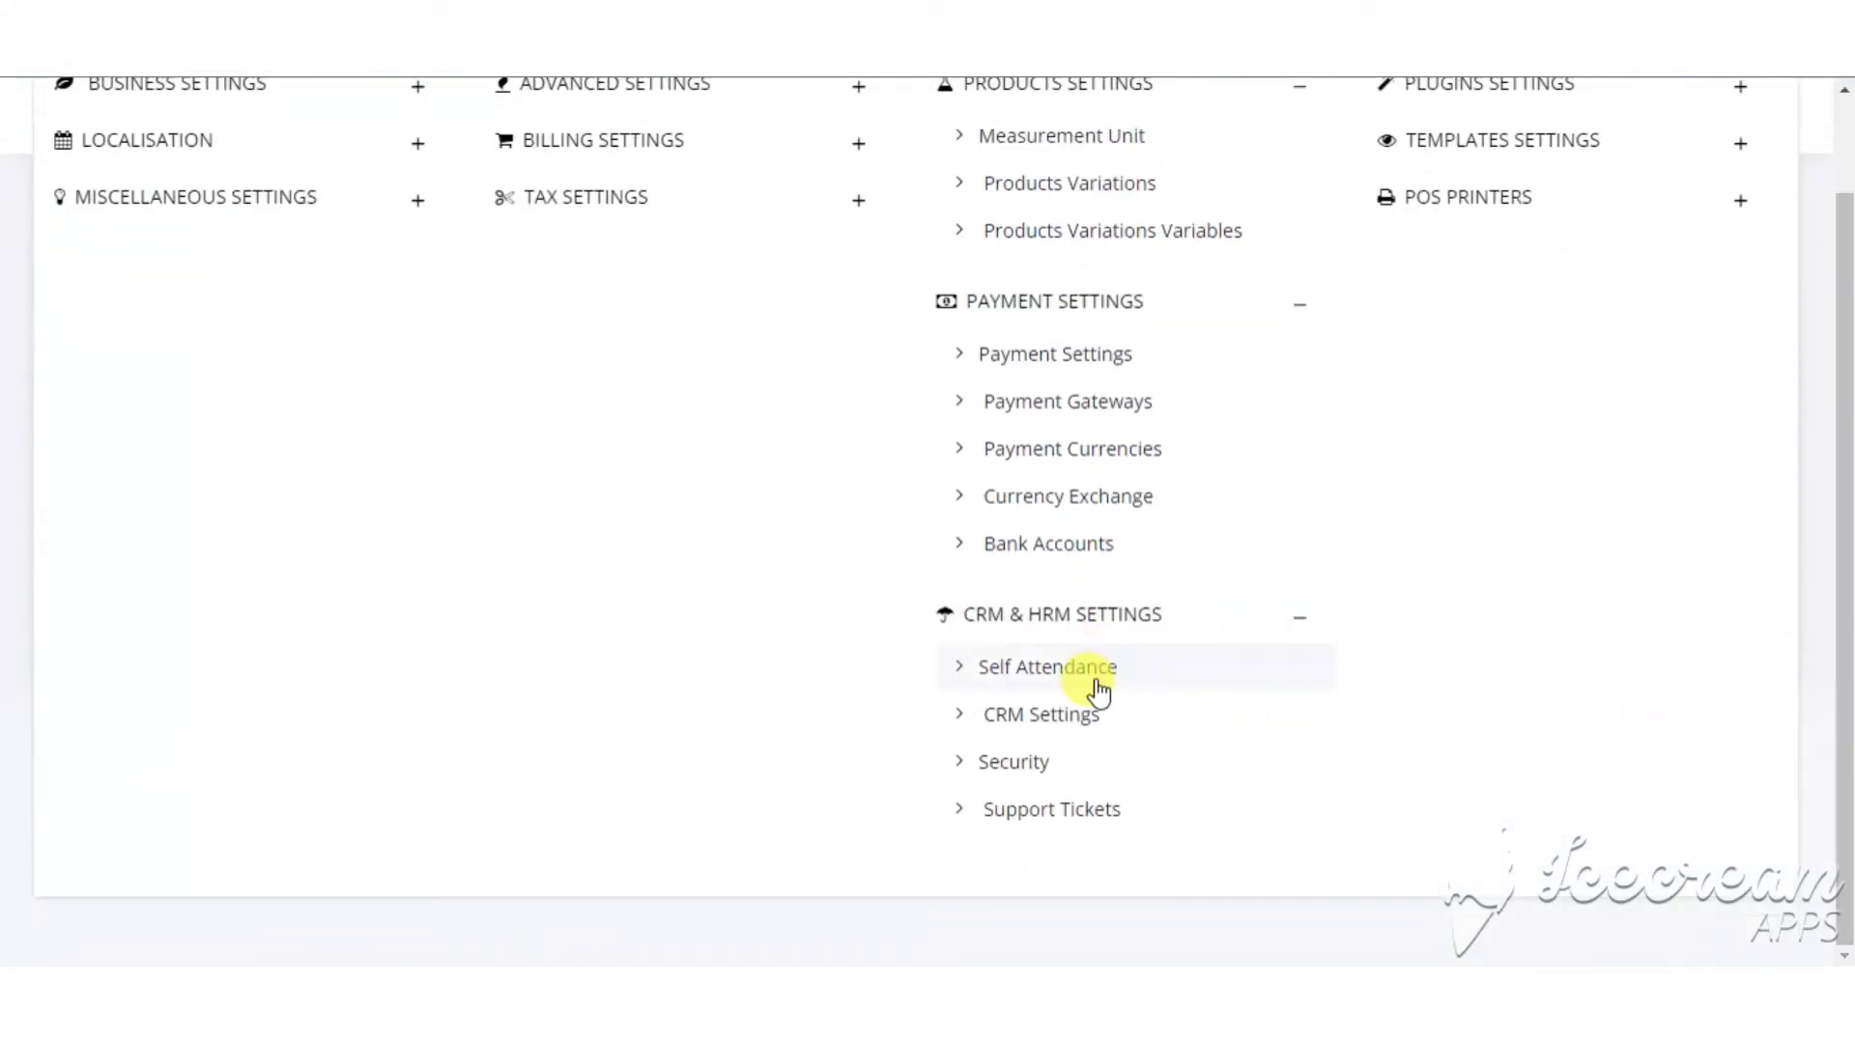
{"action": "scroll", "coordinate": [1840, 483], "scroll_direction": "up", "scroll_amount": 1}
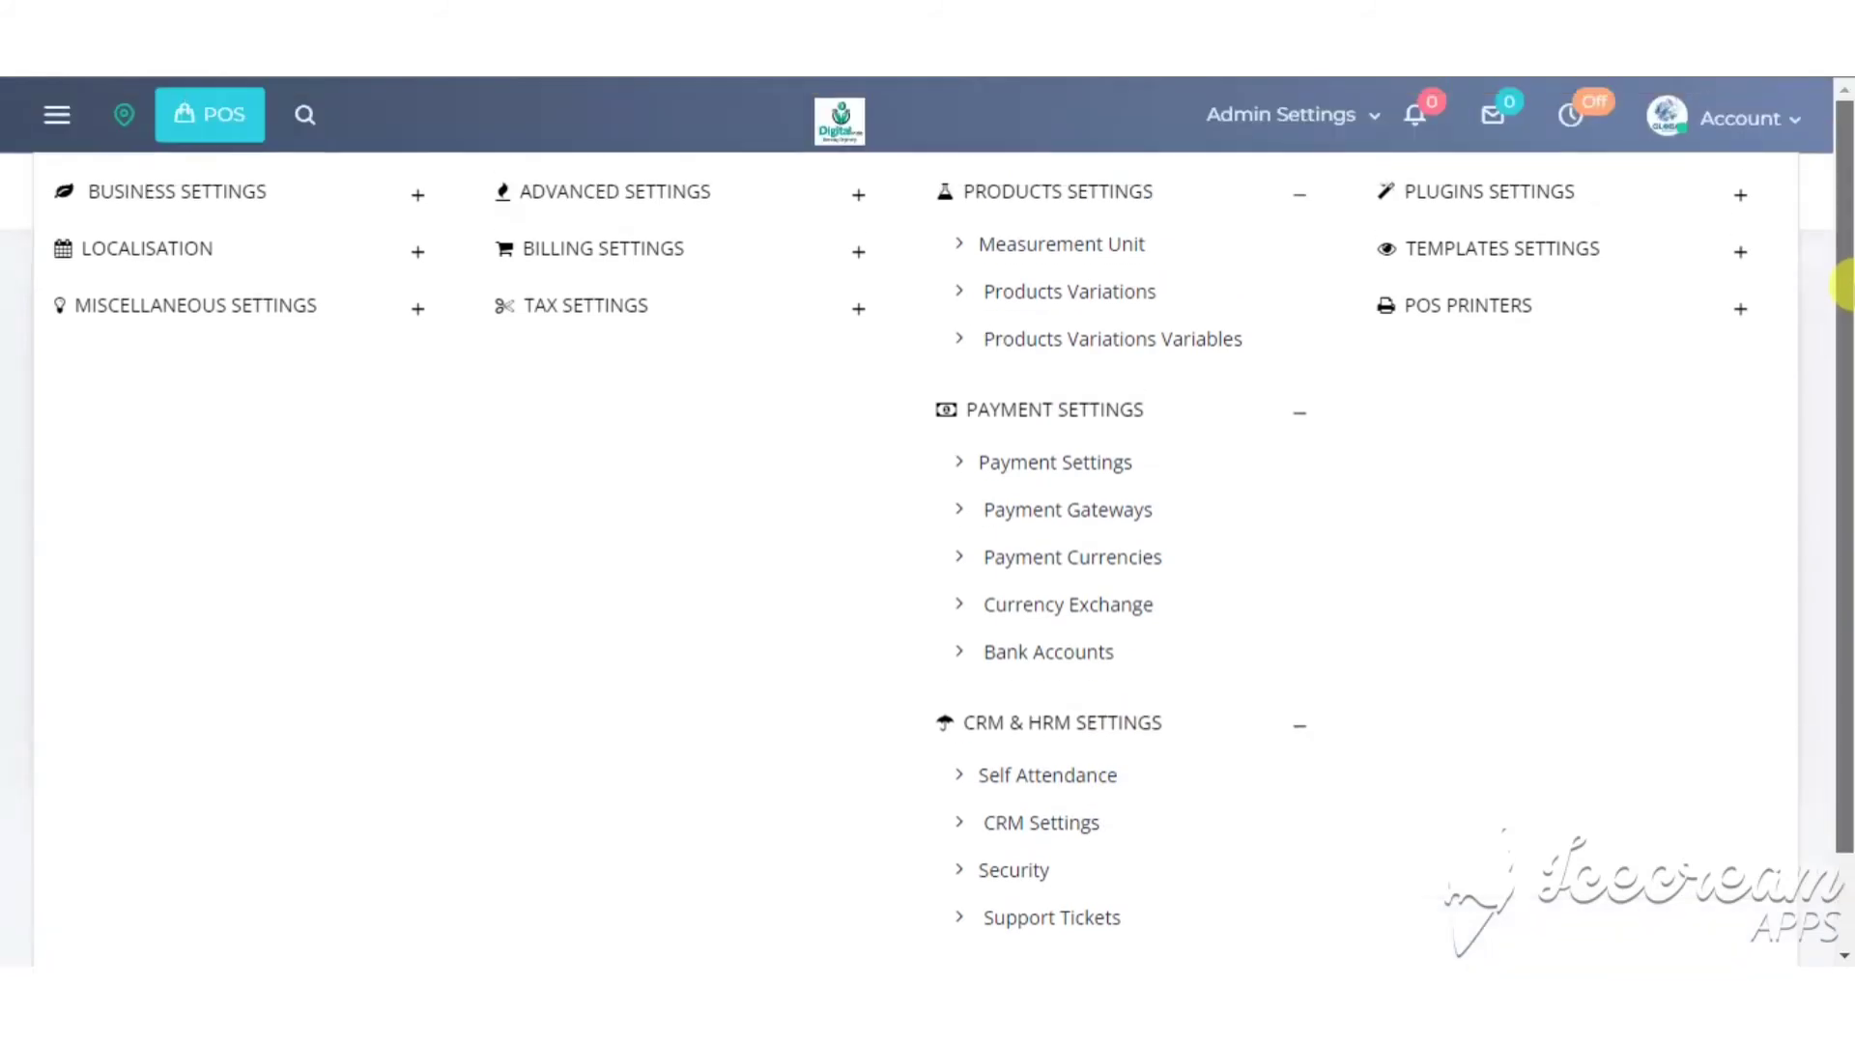
- Open the Add Printer form from the POS printer settings and name the new printer "printer 1"
{"action": "left_click", "coordinate": [1745, 307]}
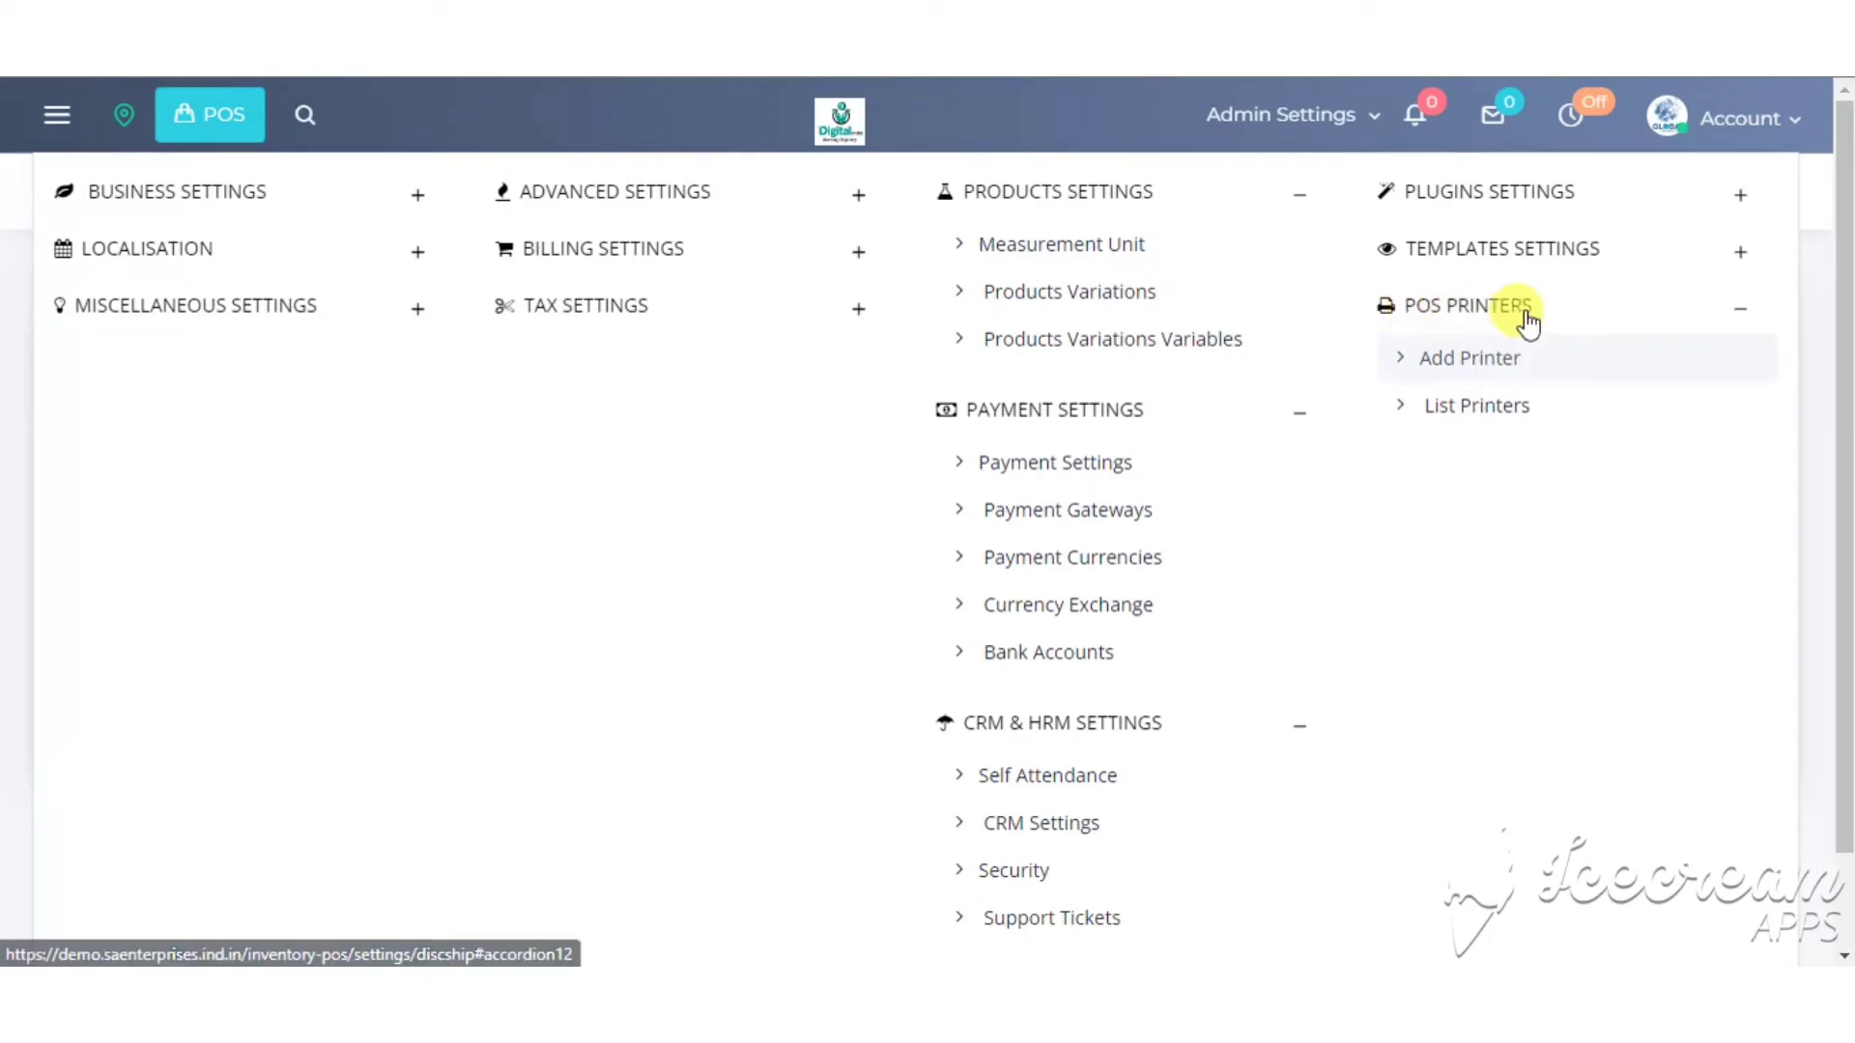
{"action": "left_click", "coordinate": [1492, 365]}
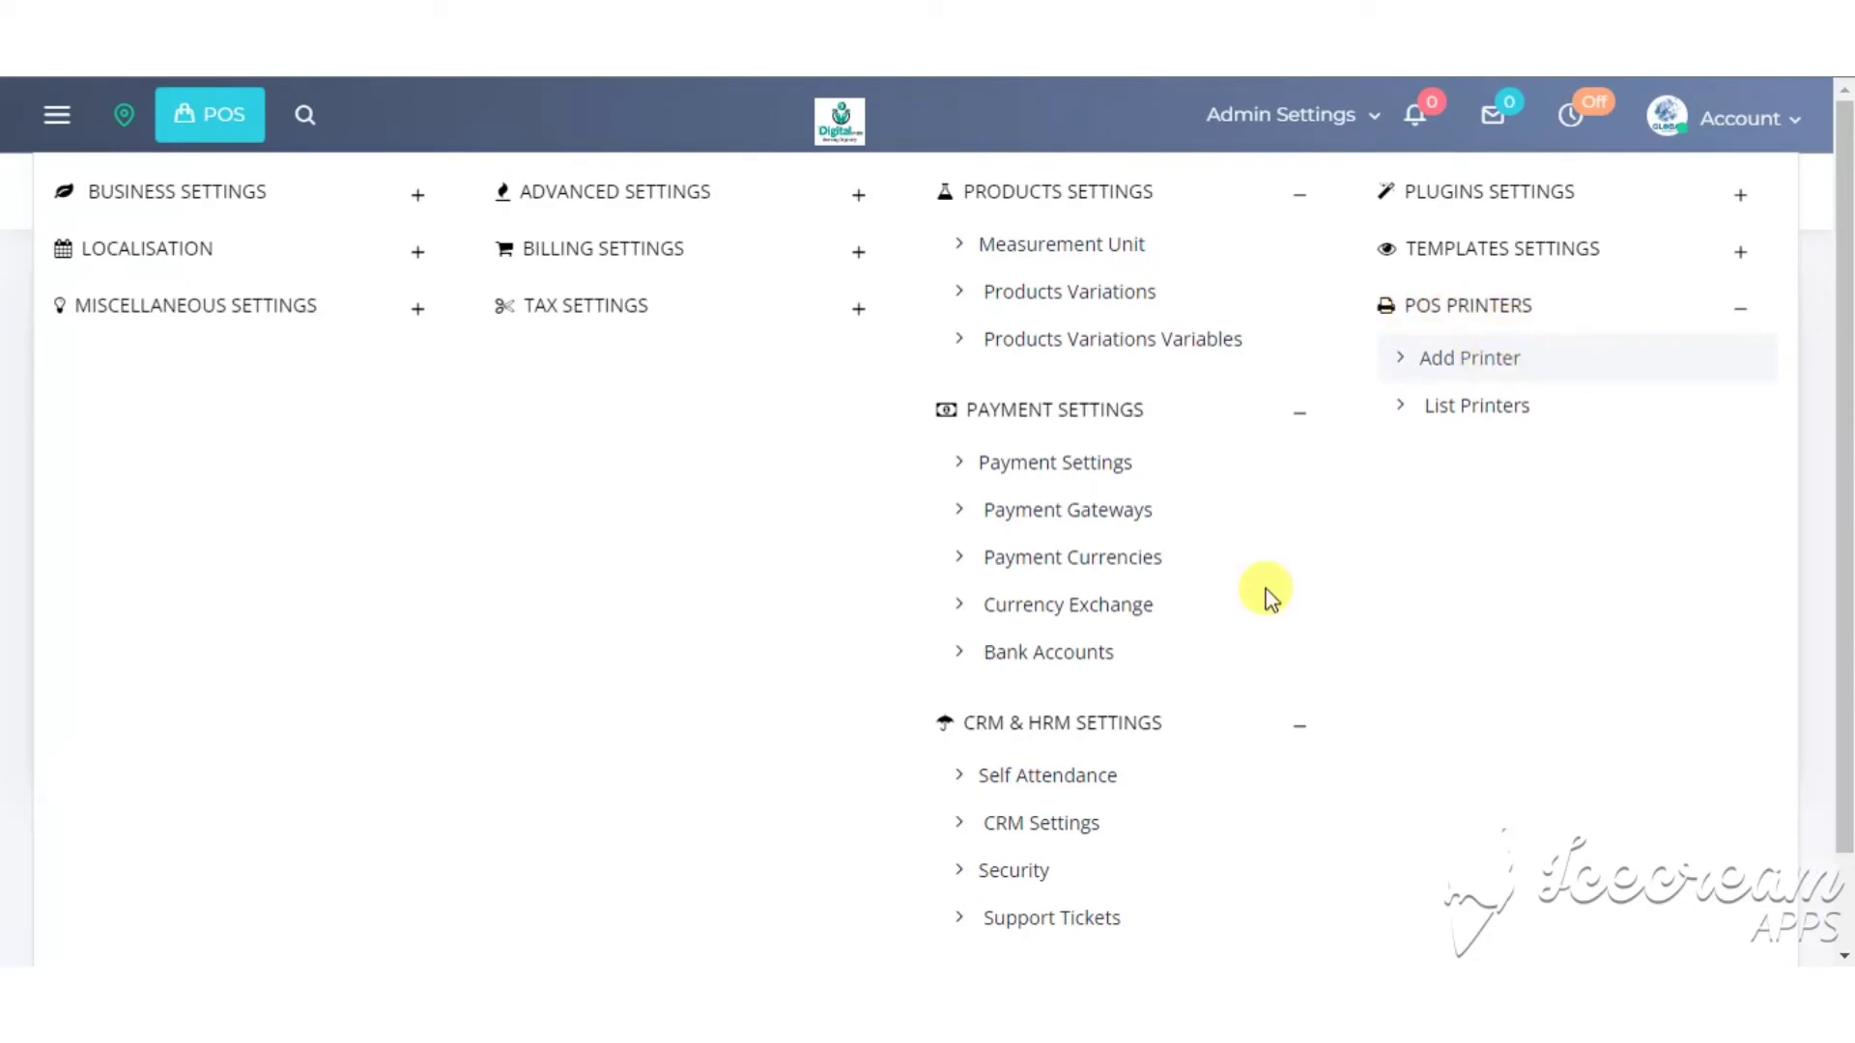
{"action": "left_click", "coordinate": [473, 384]}
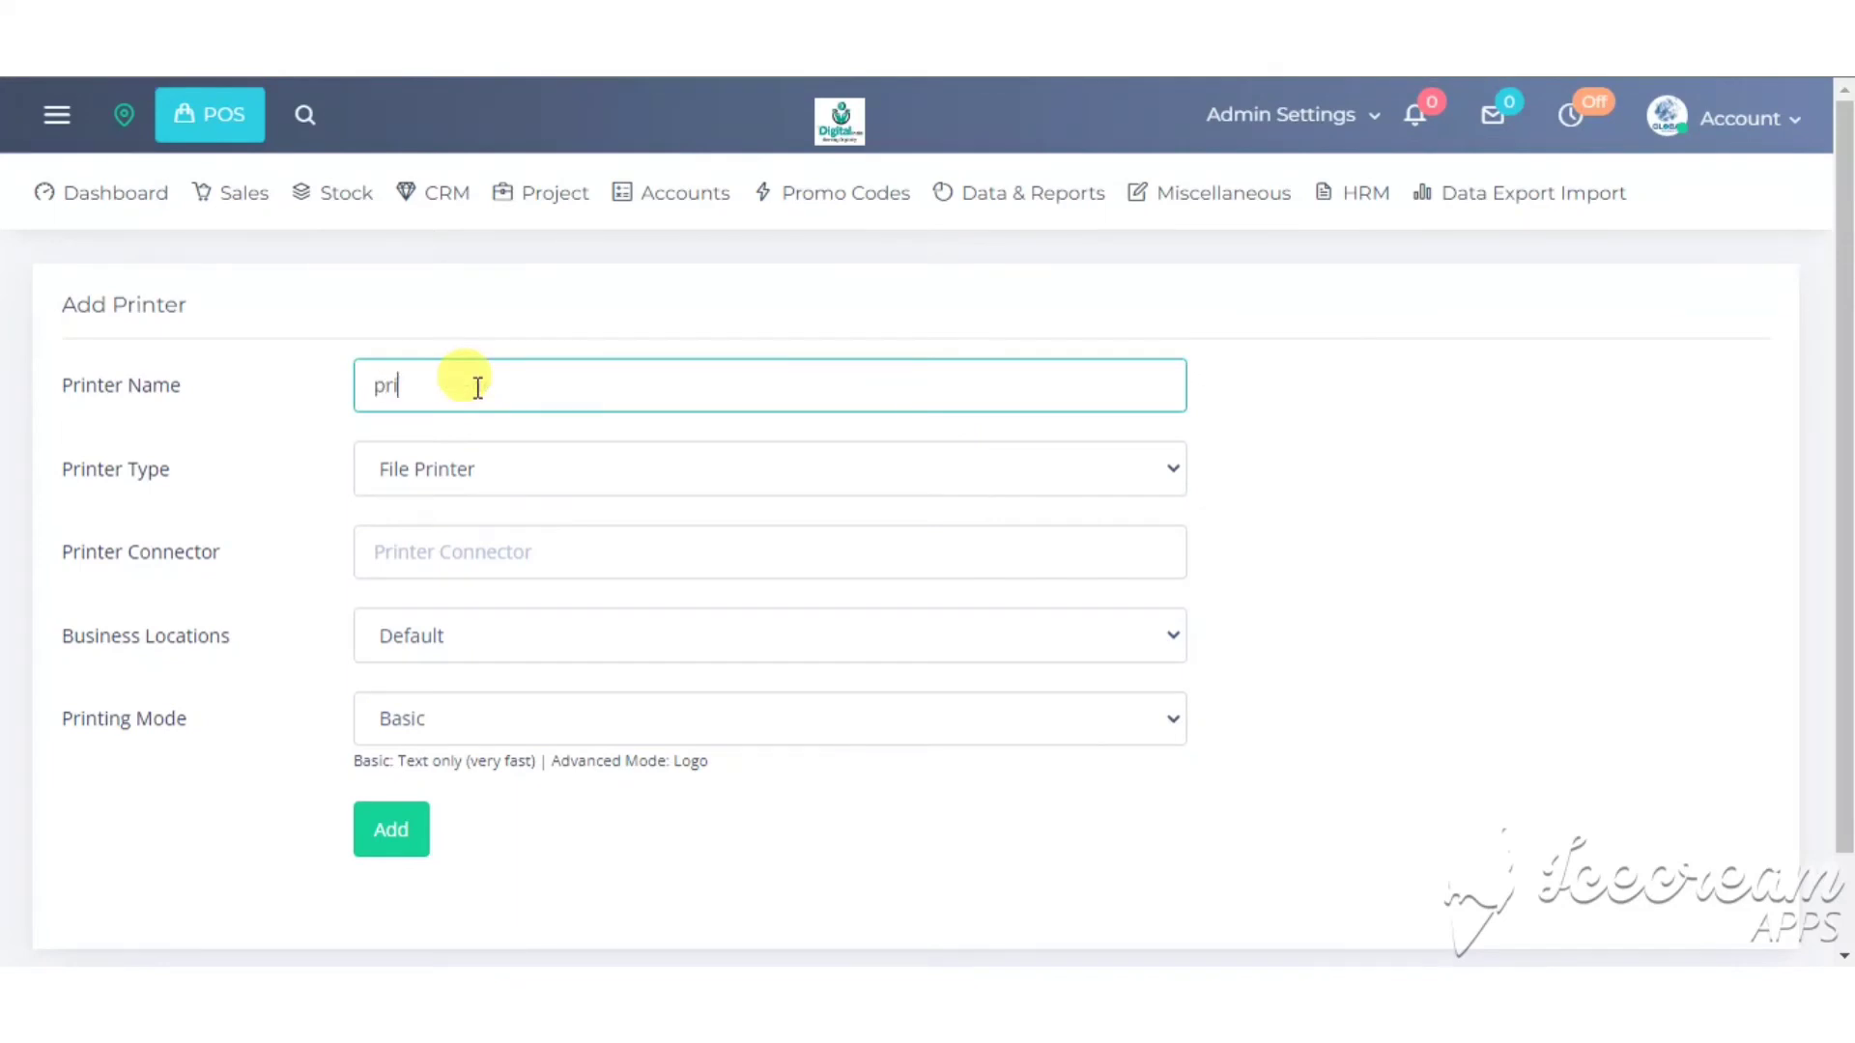
{"action": "type", "text": "printer 1"}
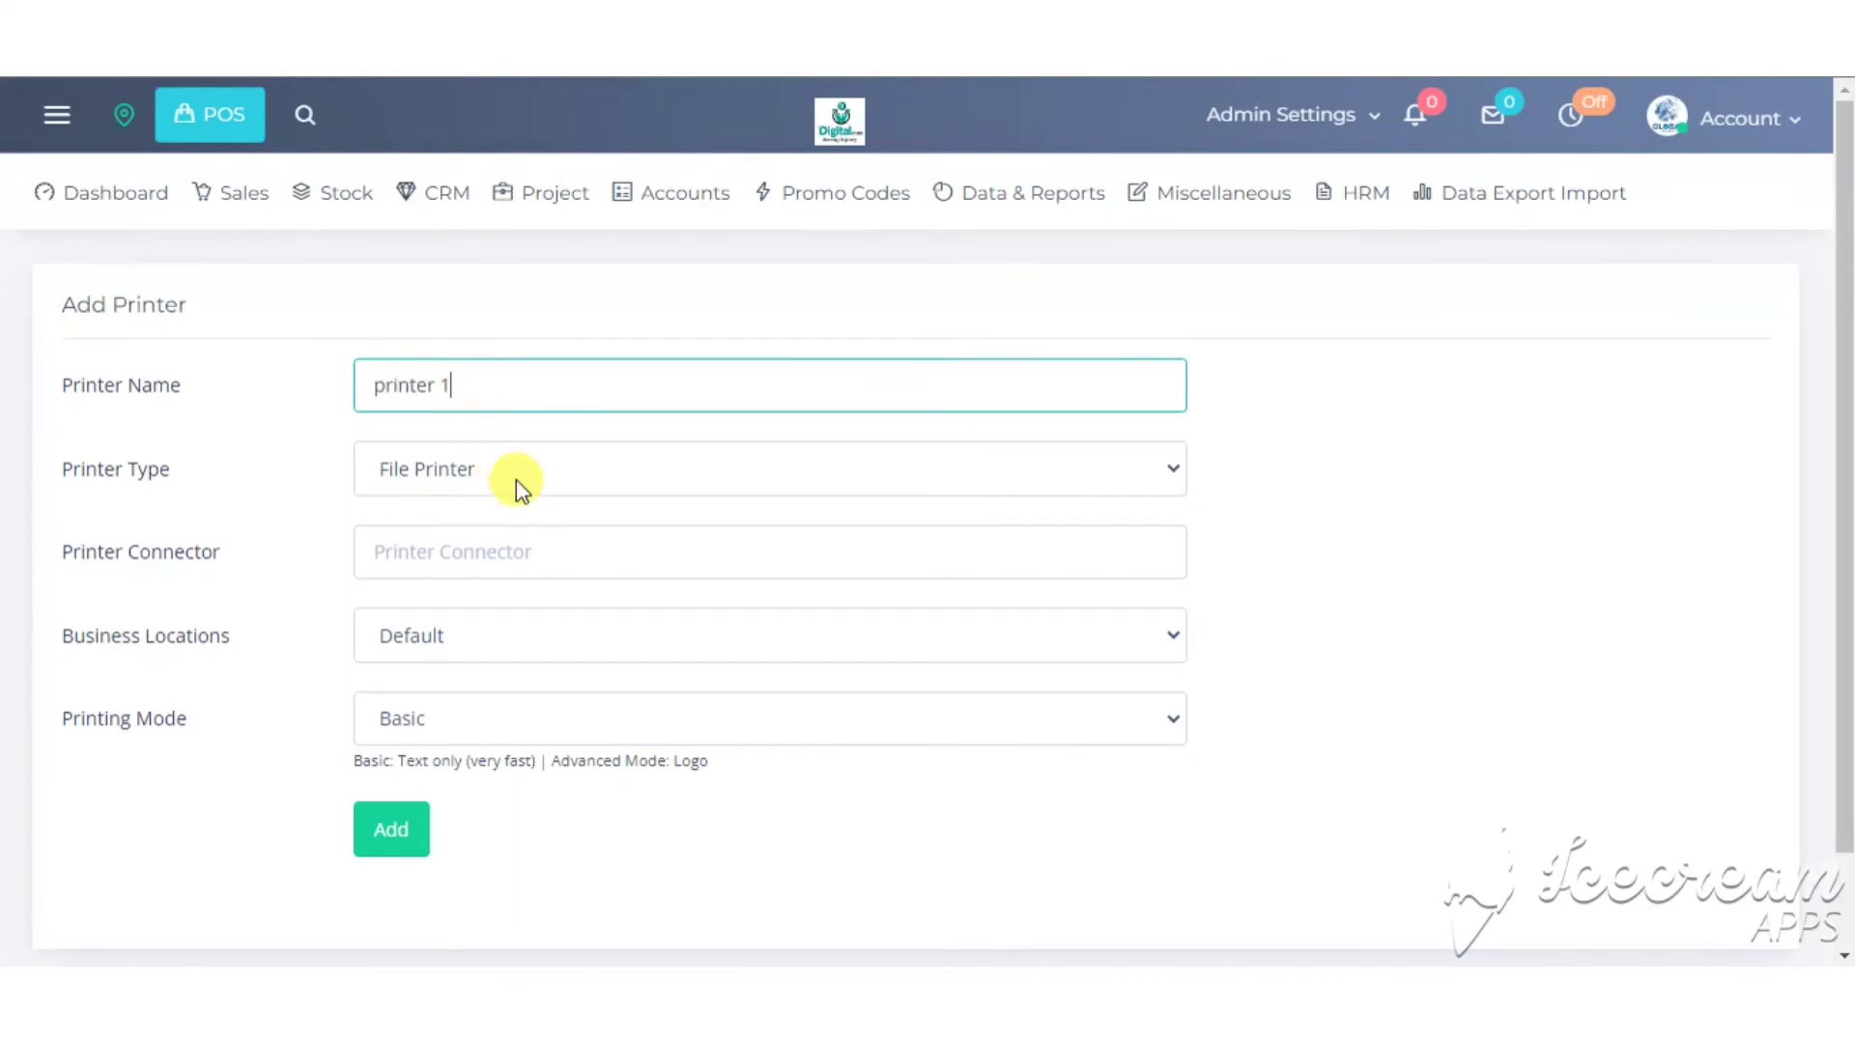
- Review the Add Printer options for printer type, connector, business location and printing mode, keeping File Printer, Default and Basic
{"action": "left_click", "coordinate": [516, 479]}
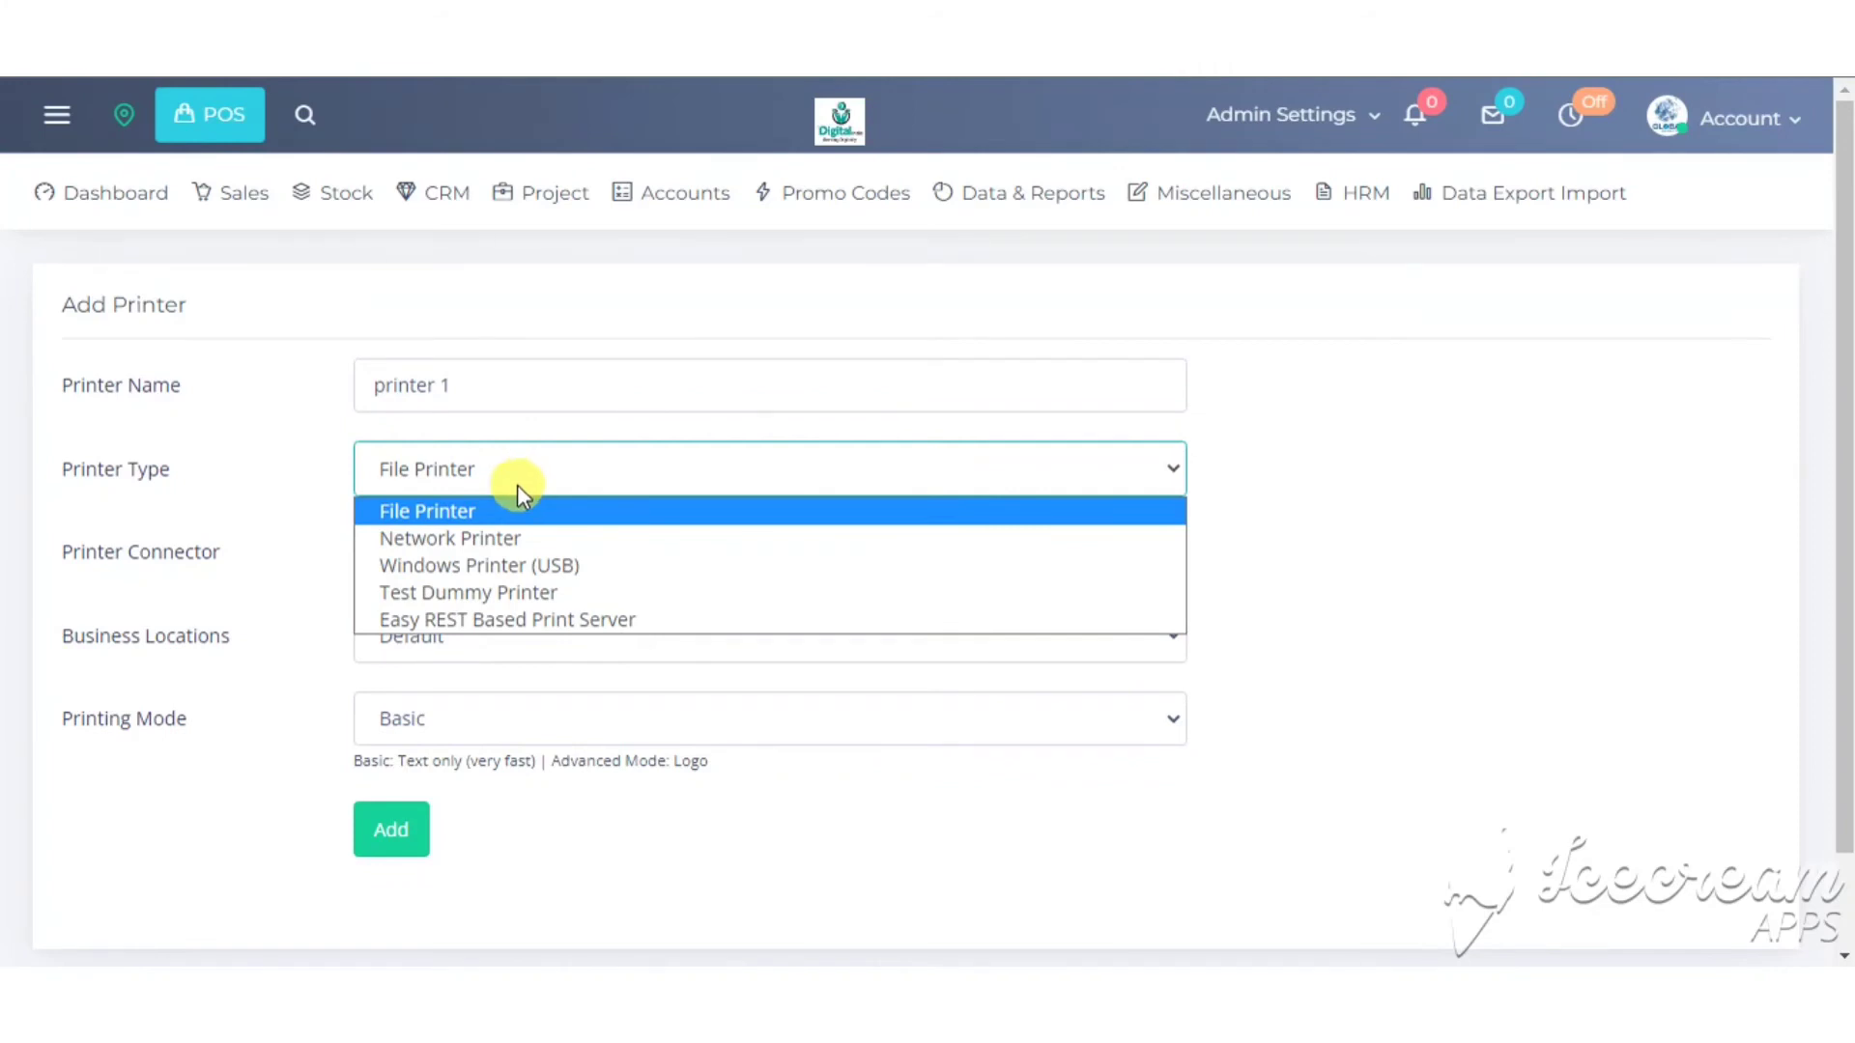
{"action": "left_click", "coordinate": [545, 521]}
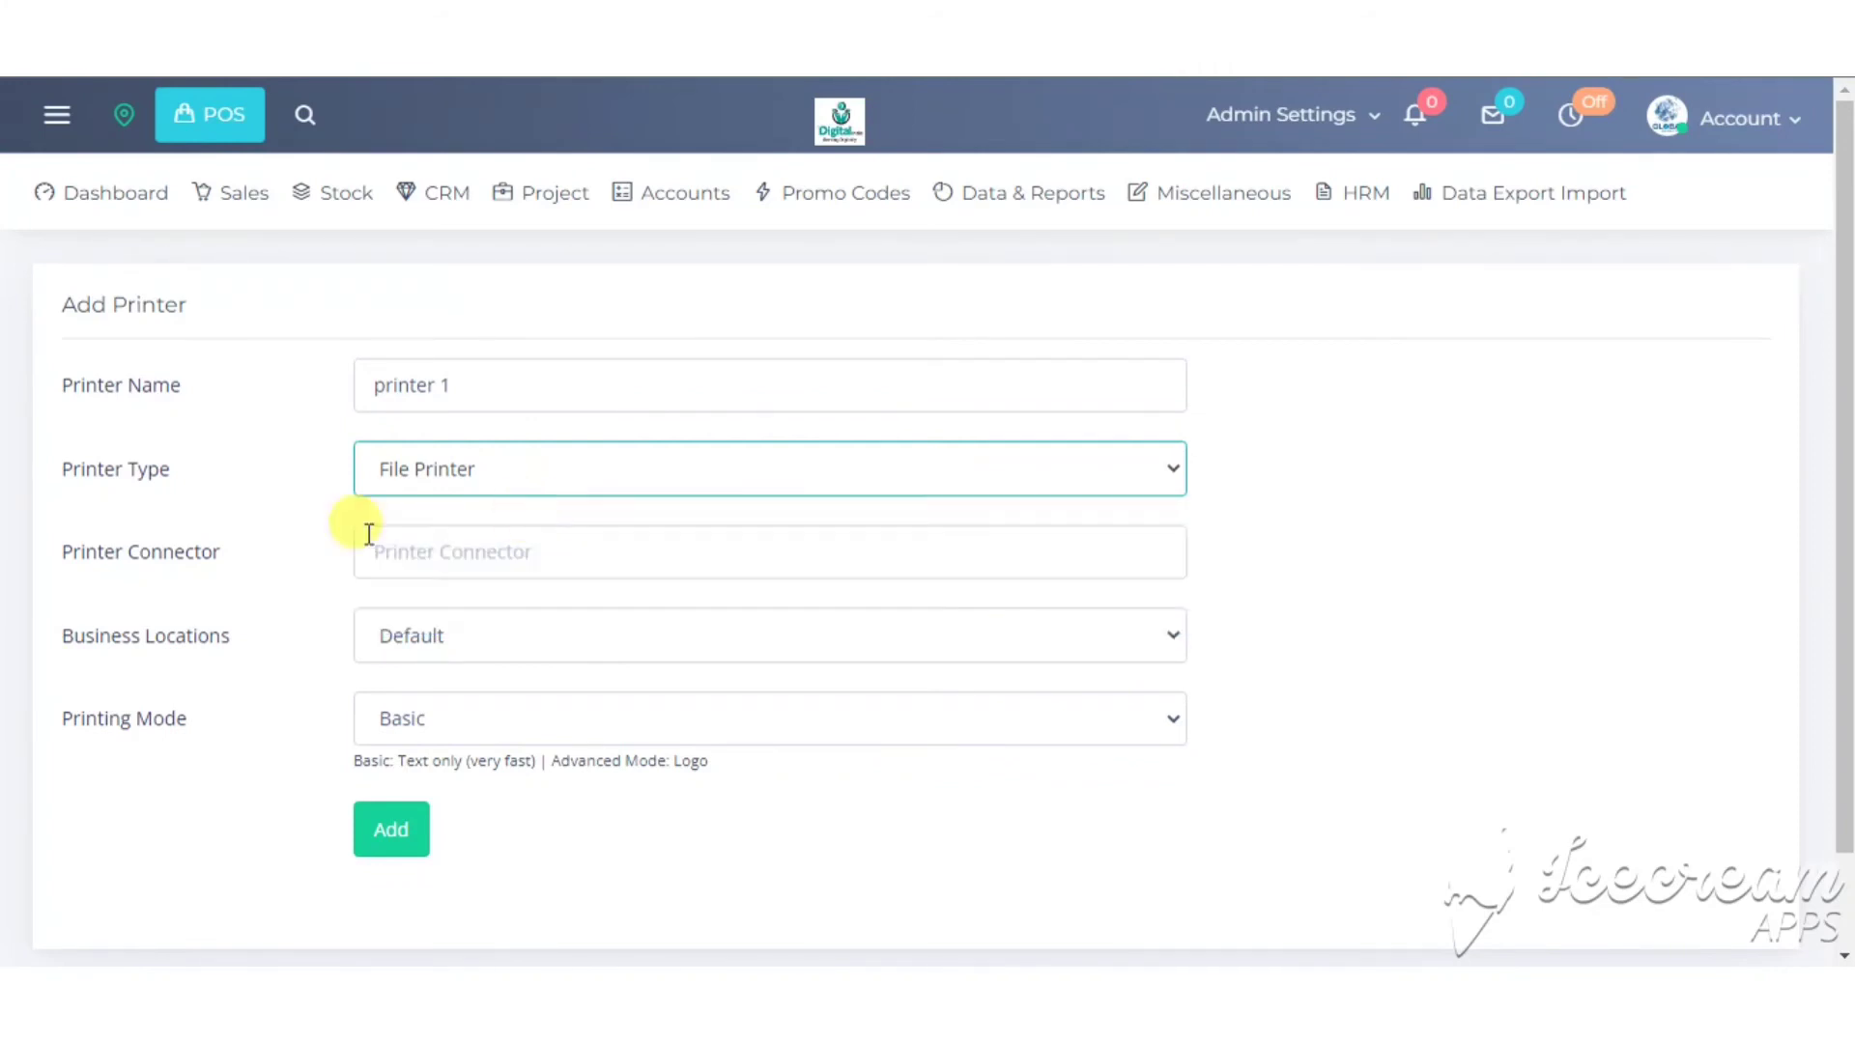
{"action": "left_click", "coordinate": [504, 563]}
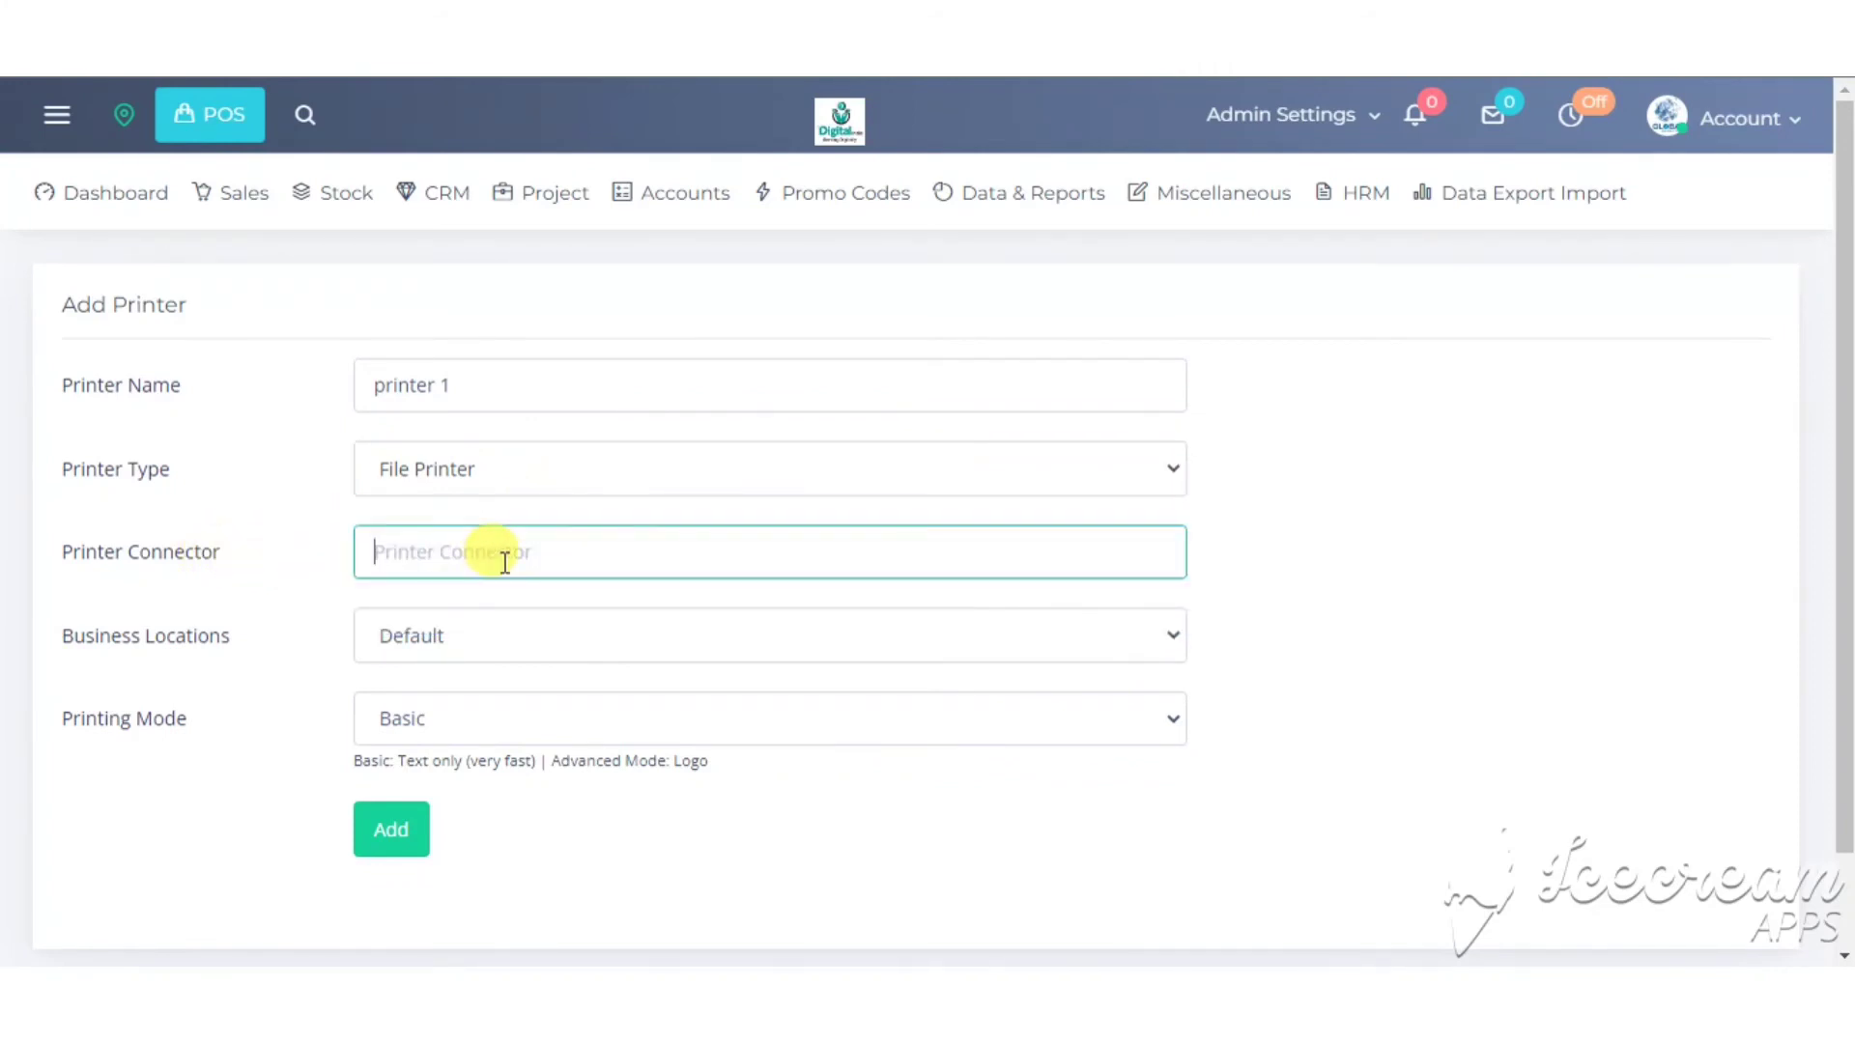
{"action": "left_click", "coordinate": [479, 636]}
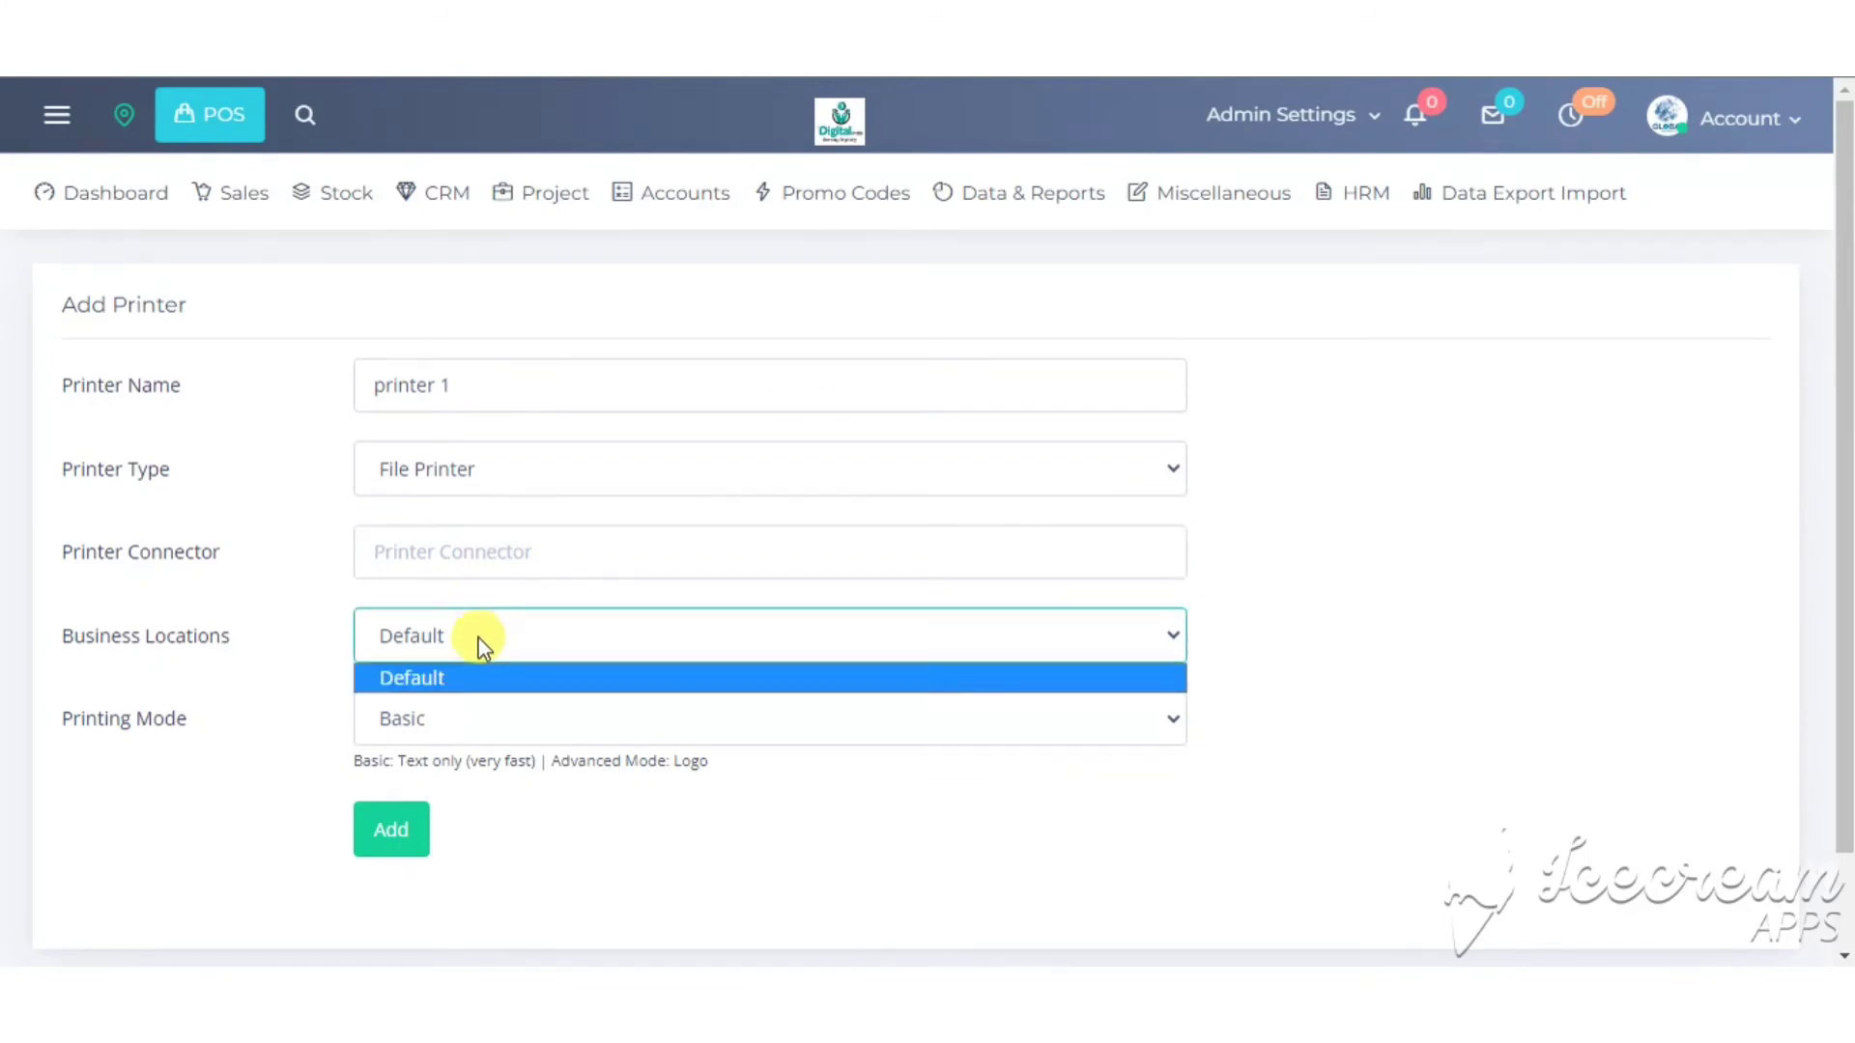
{"action": "left_click", "coordinate": [479, 636]}
{"action": "left_click", "coordinate": [455, 725]}
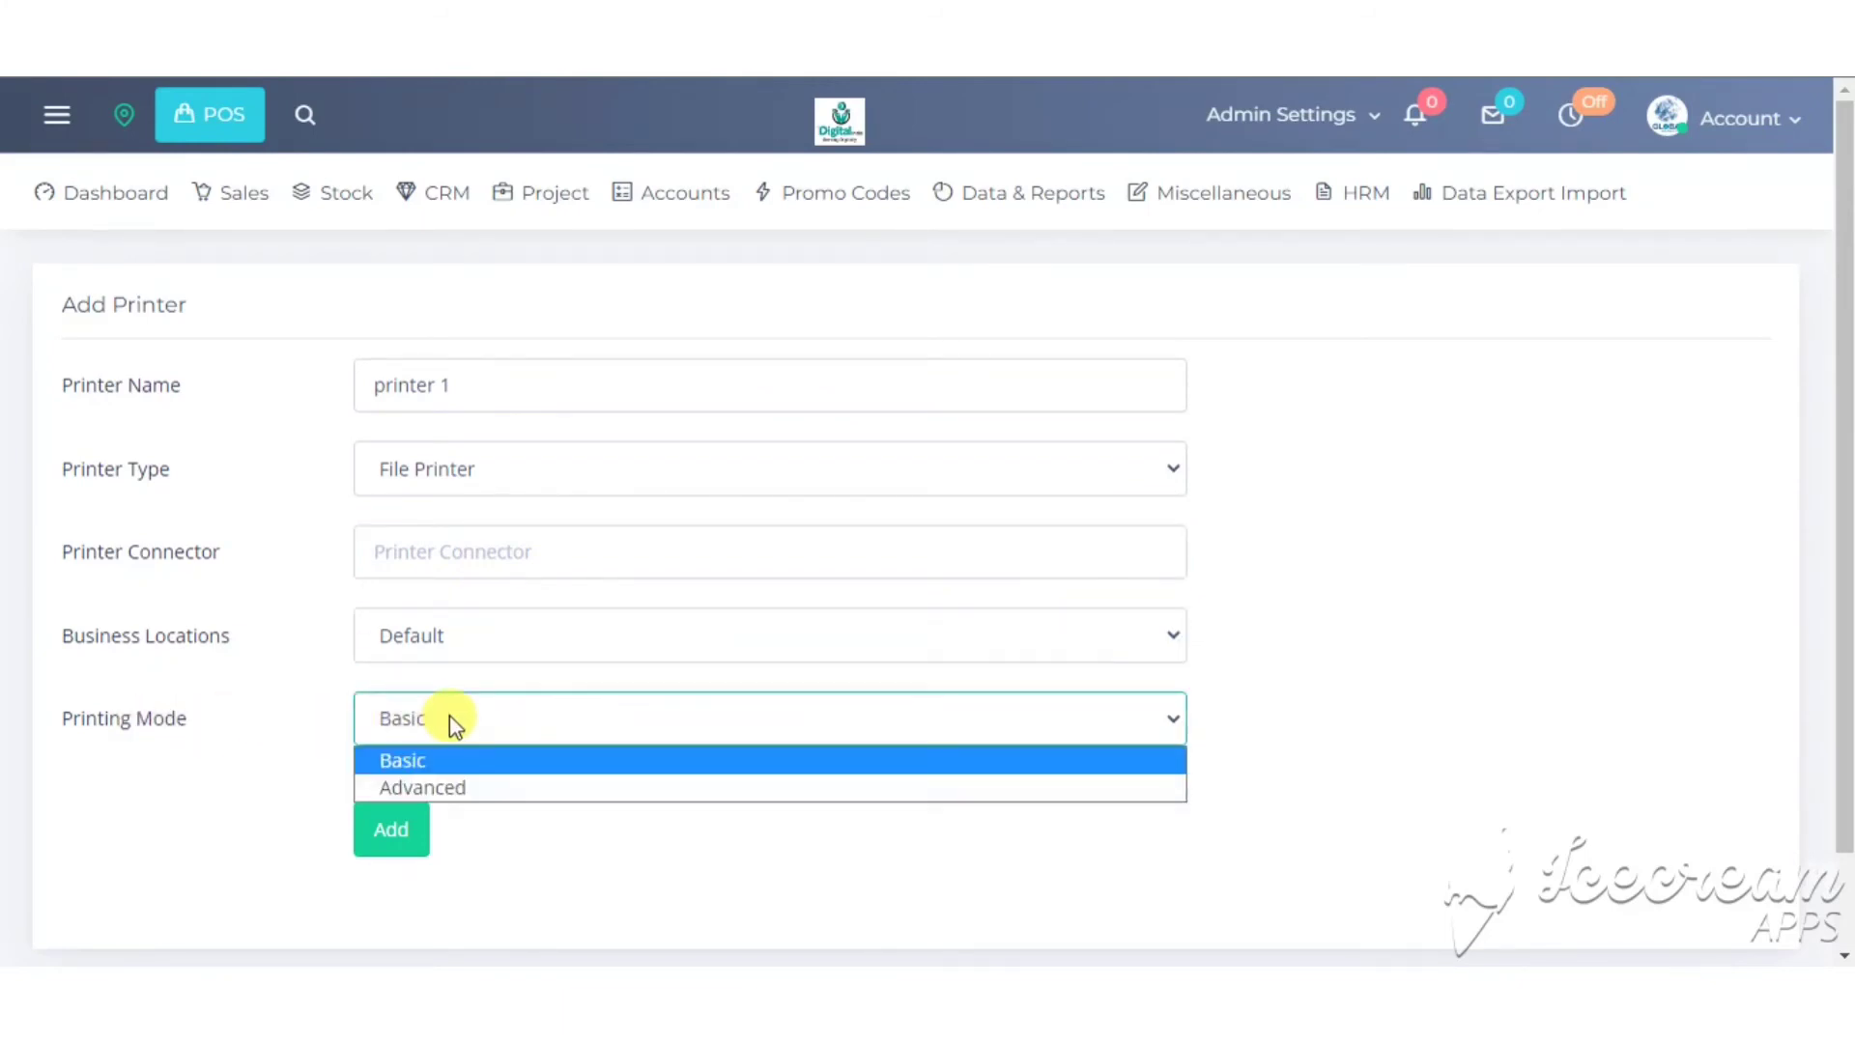
{"action": "left_click", "coordinate": [455, 725]}
- Look through the Plugins and POS Printers options in the admin settings
{"action": "left_click", "coordinate": [1353, 114]}
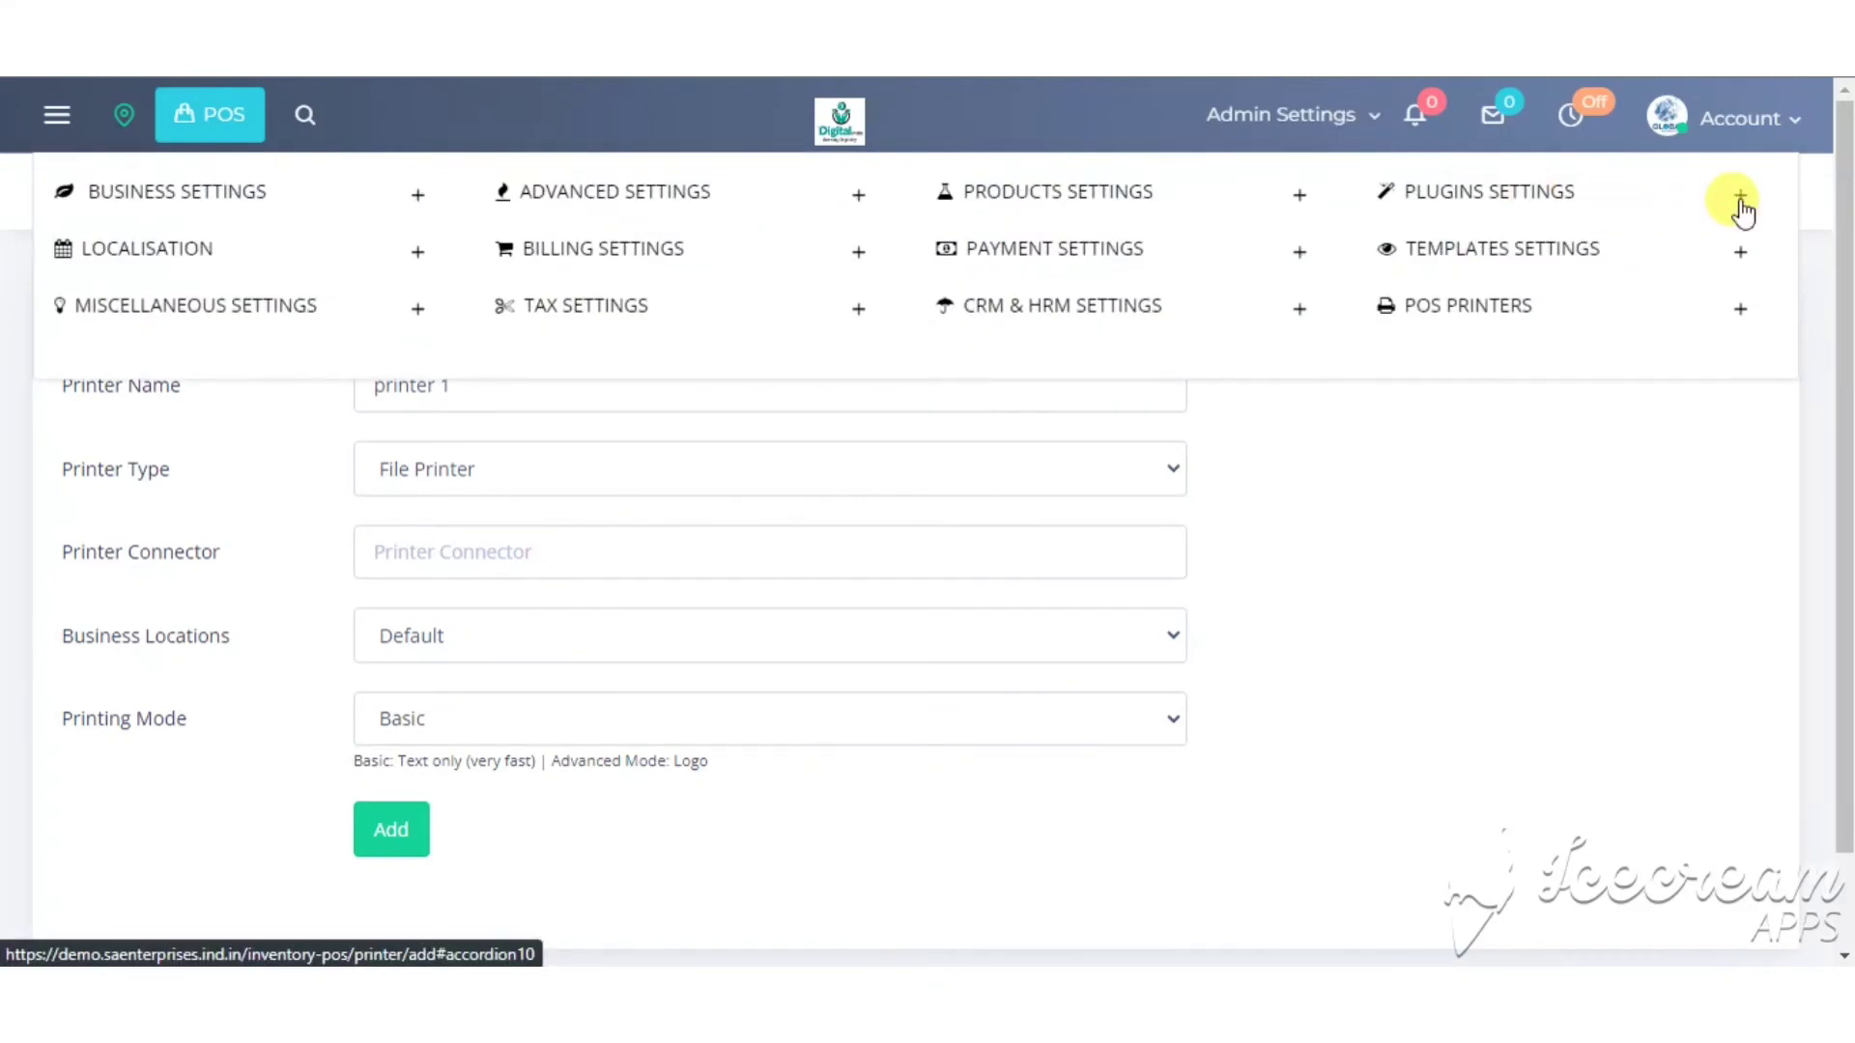
{"action": "left_click", "coordinate": [1740, 198]}
{"action": "left_click", "coordinate": [1739, 200]}
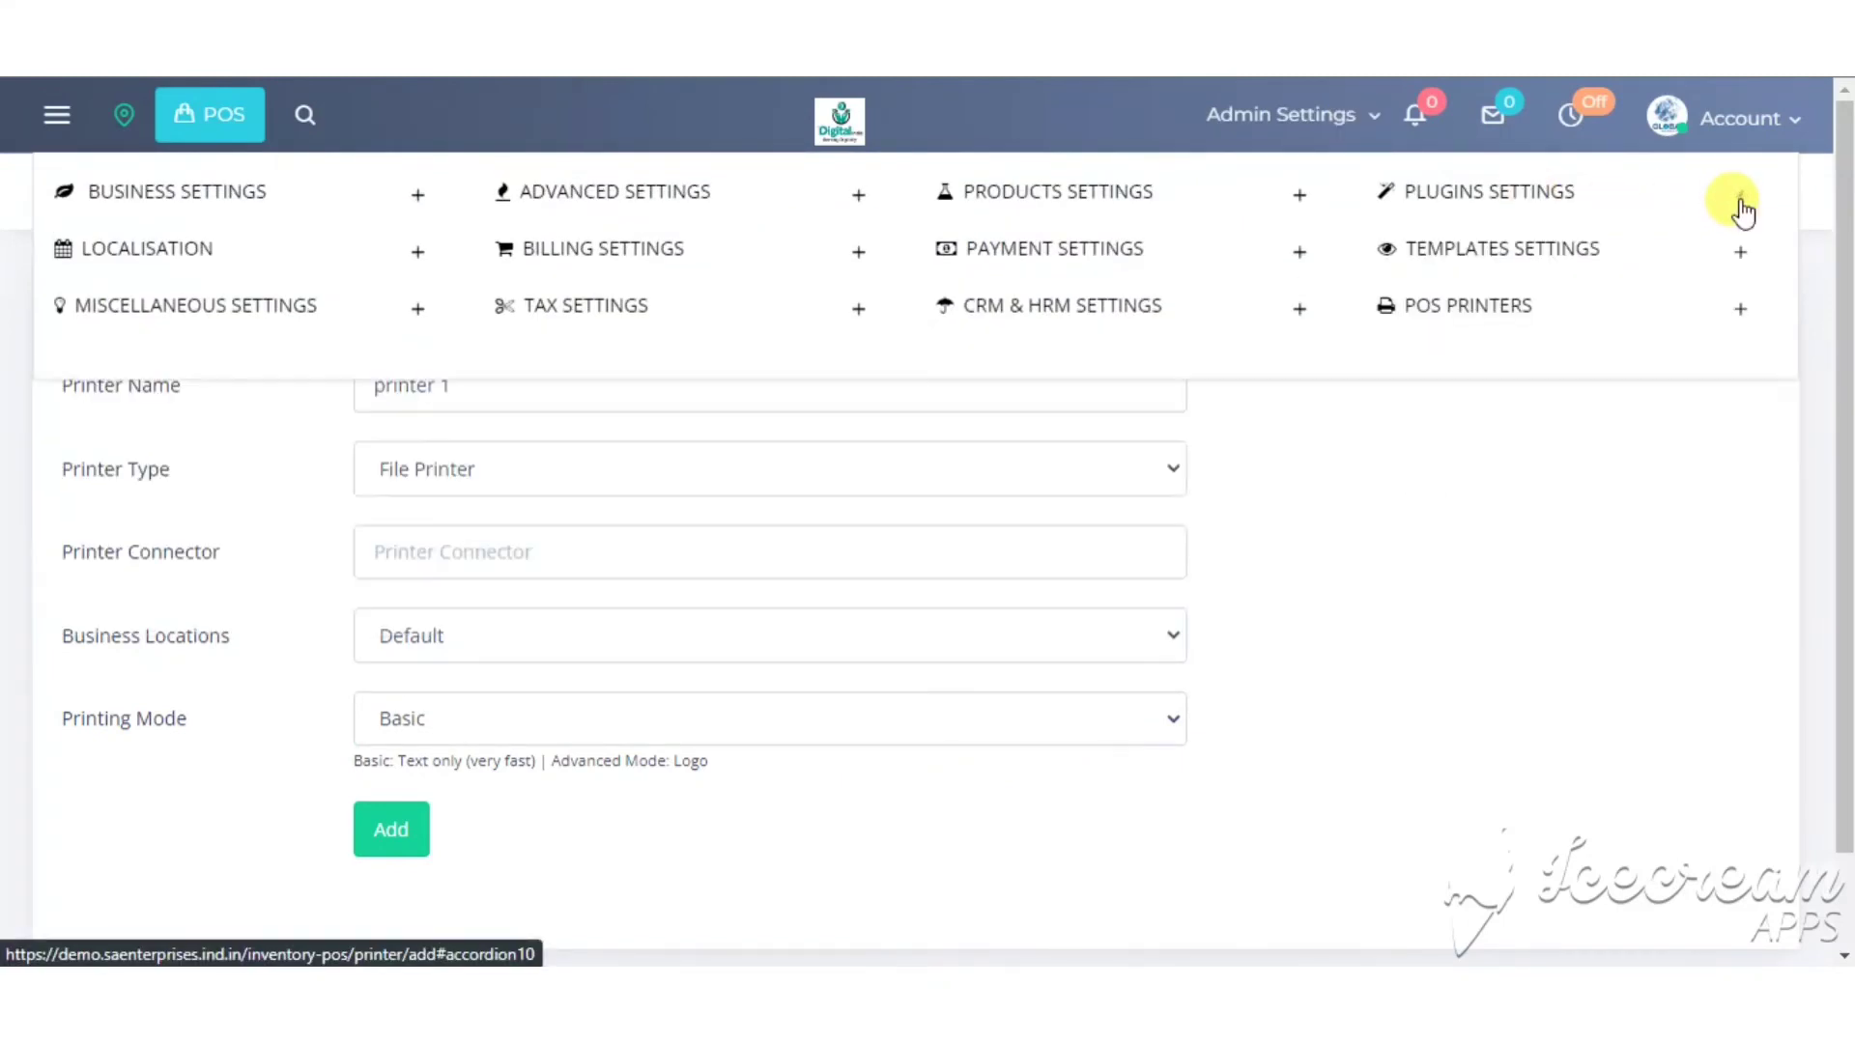
{"action": "left_click", "coordinate": [1736, 311]}
{"action": "left_click", "coordinate": [1736, 311]}
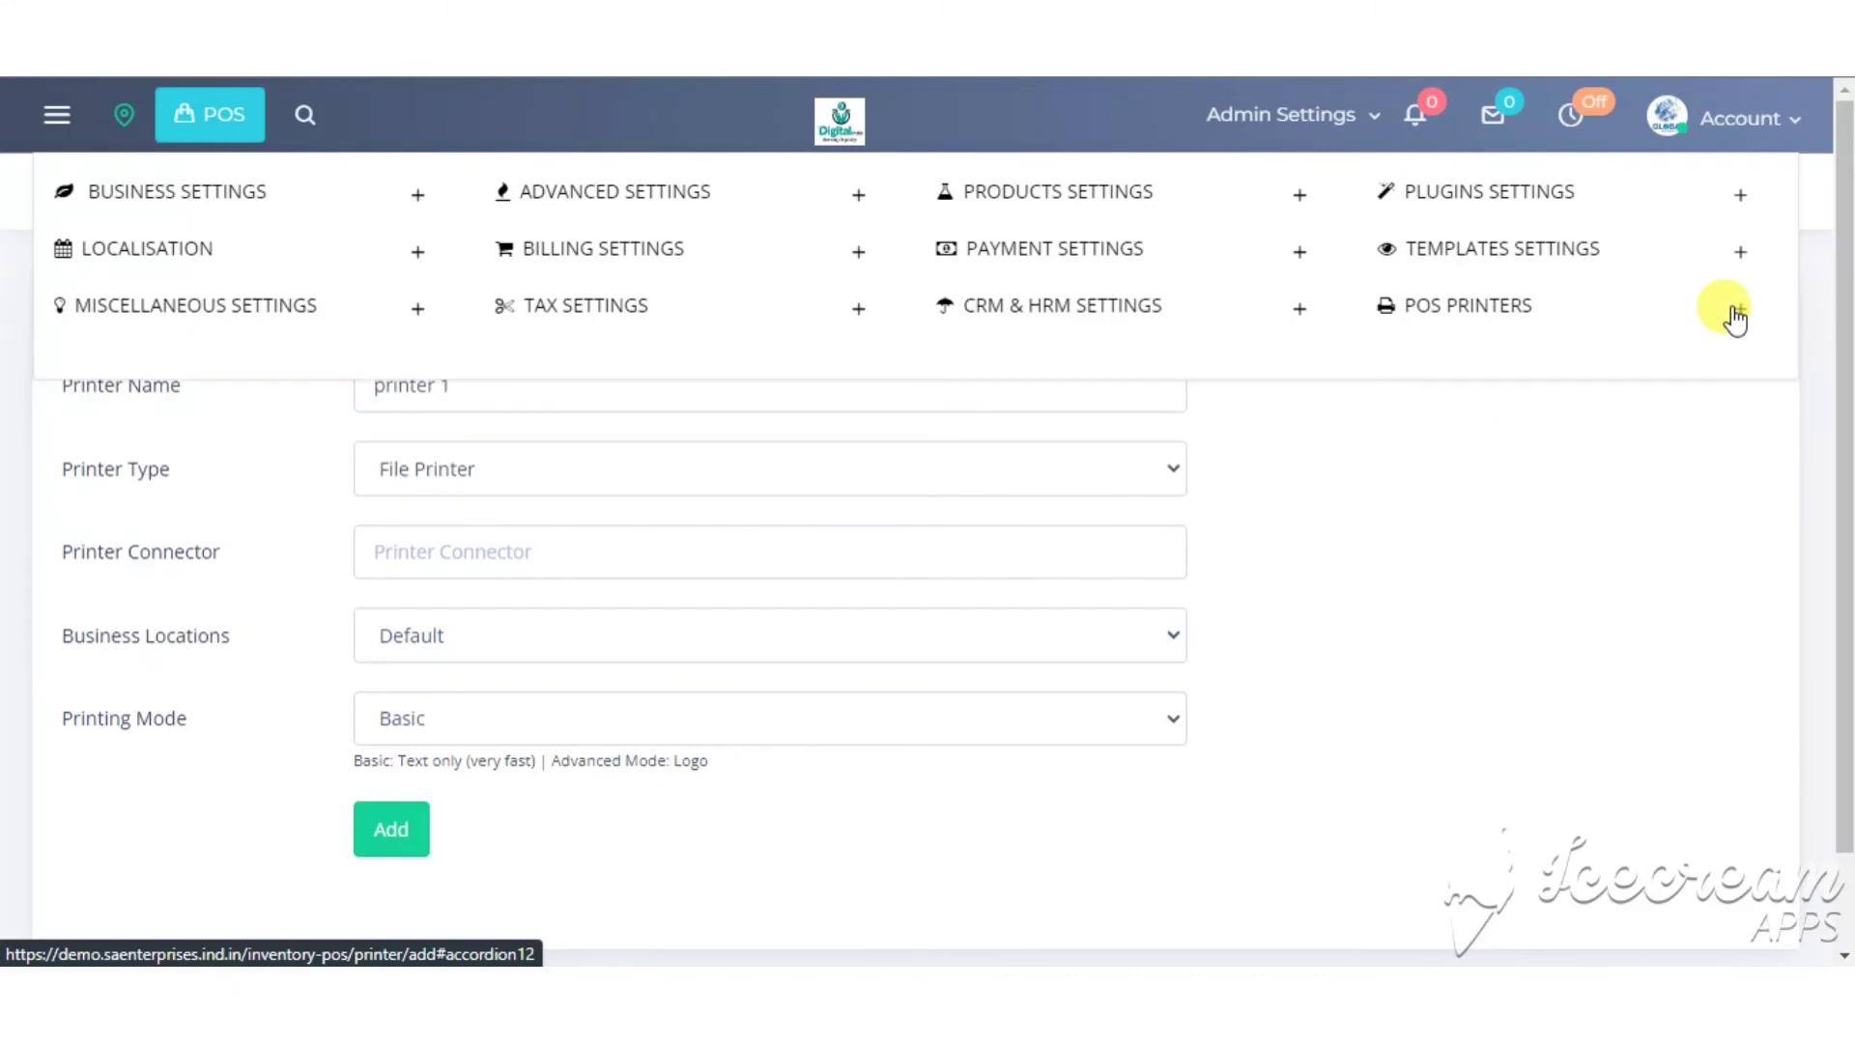
- Start a new POS bill with Amul Pure Ghee 2 x 1 L, Aashirvaad Atta 5 kg and Bru Gold Instant Coffee 100 g
{"action": "left_click", "coordinate": [218, 135]}
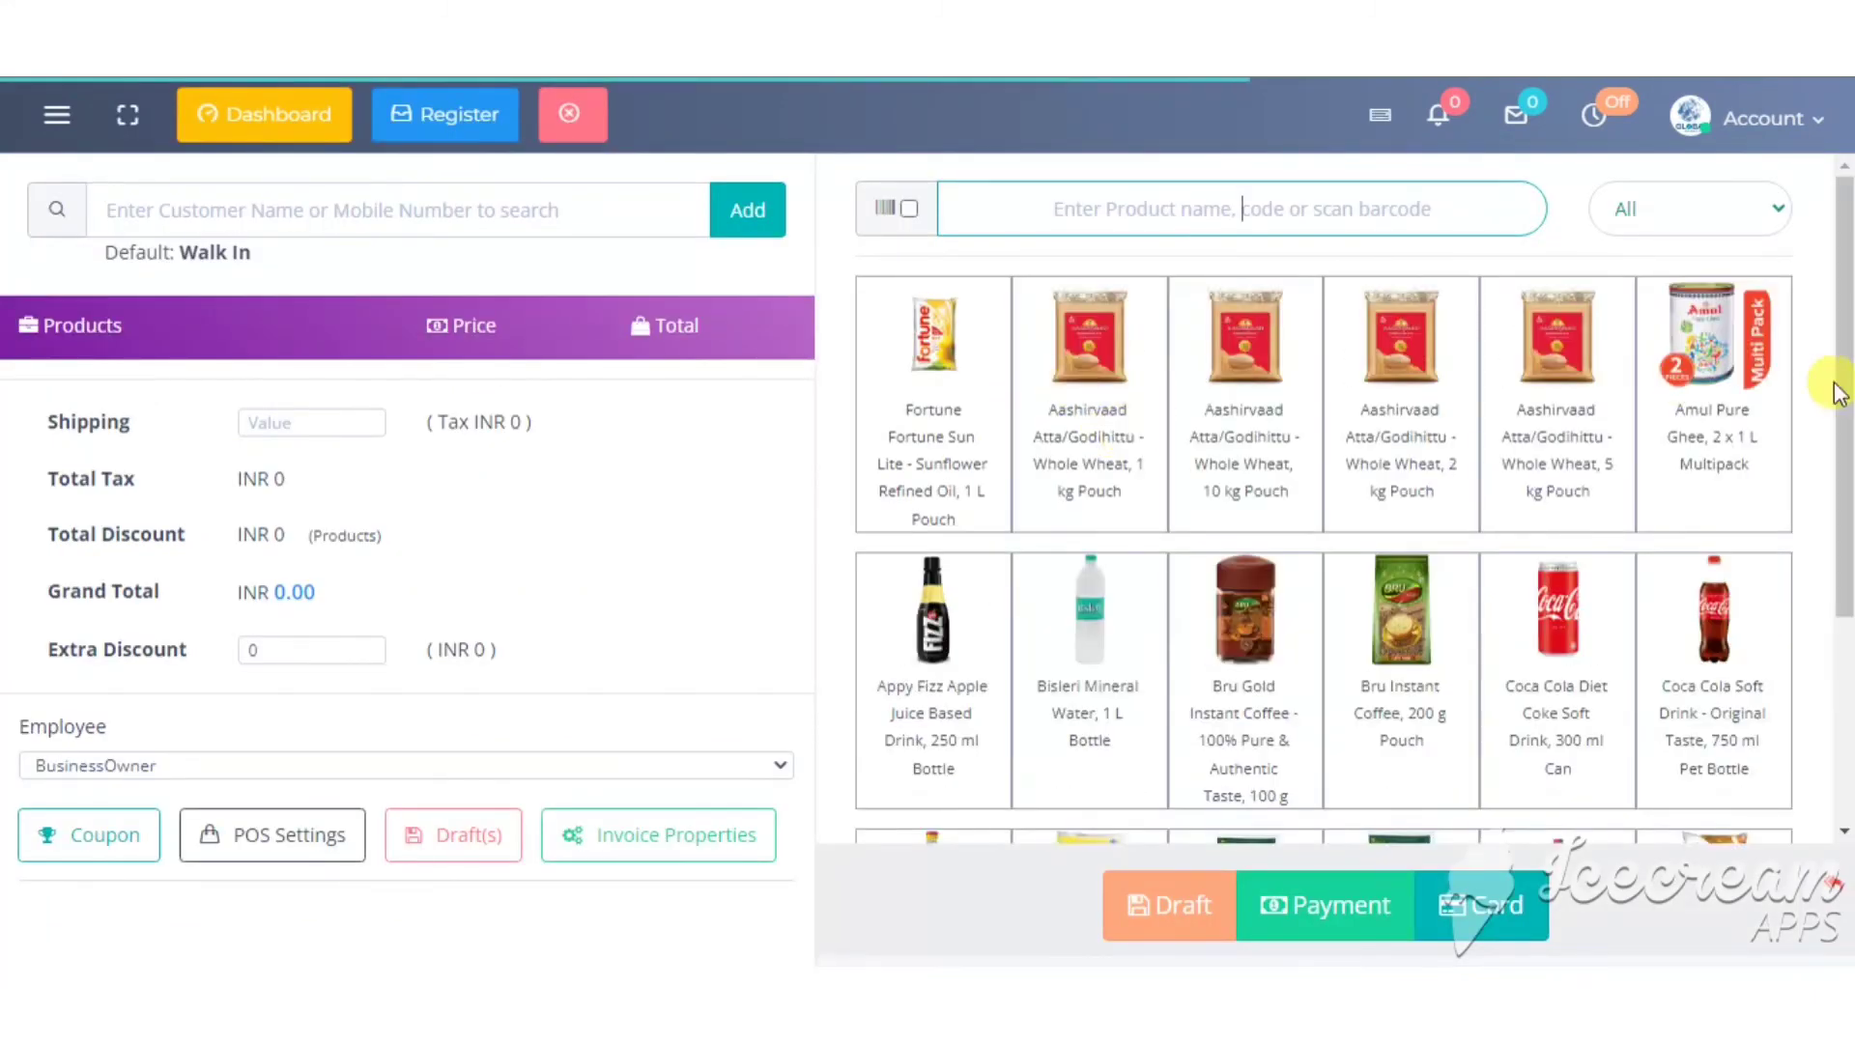
{"action": "left_click", "coordinate": [1706, 436]}
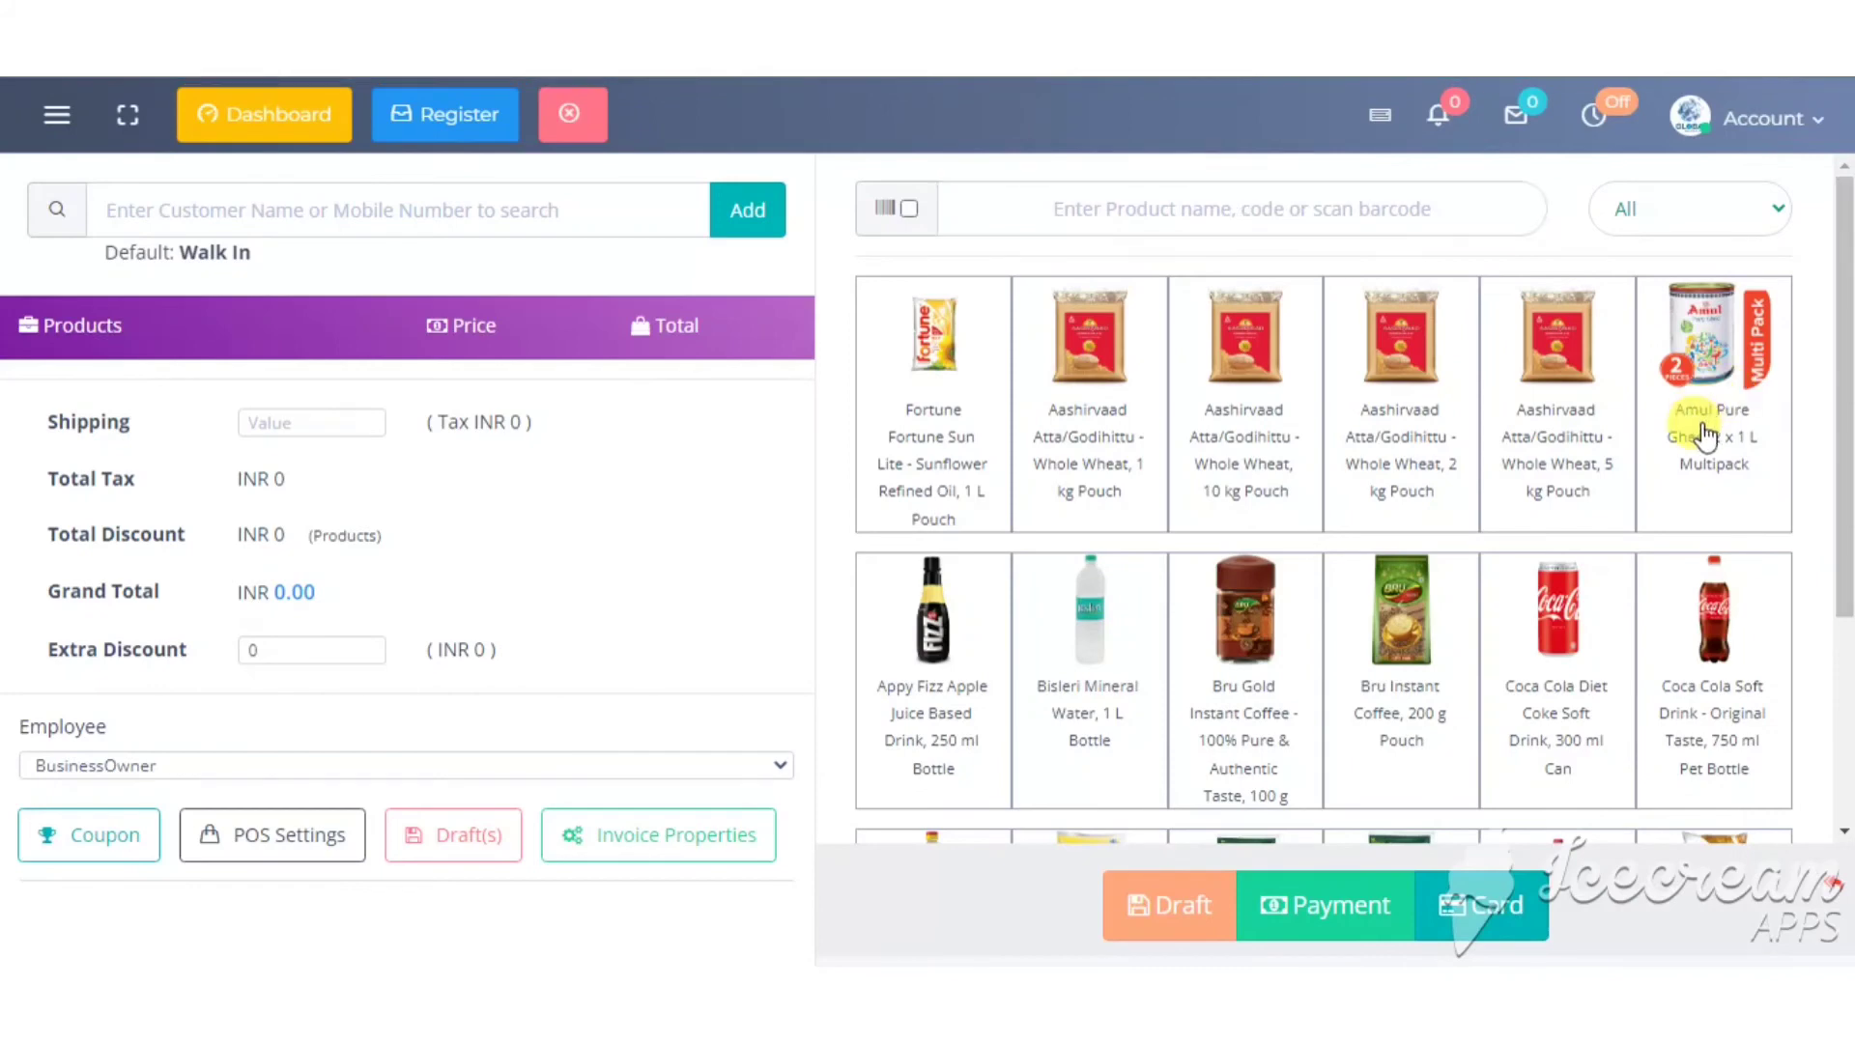
{"action": "left_click", "coordinate": [1548, 425]}
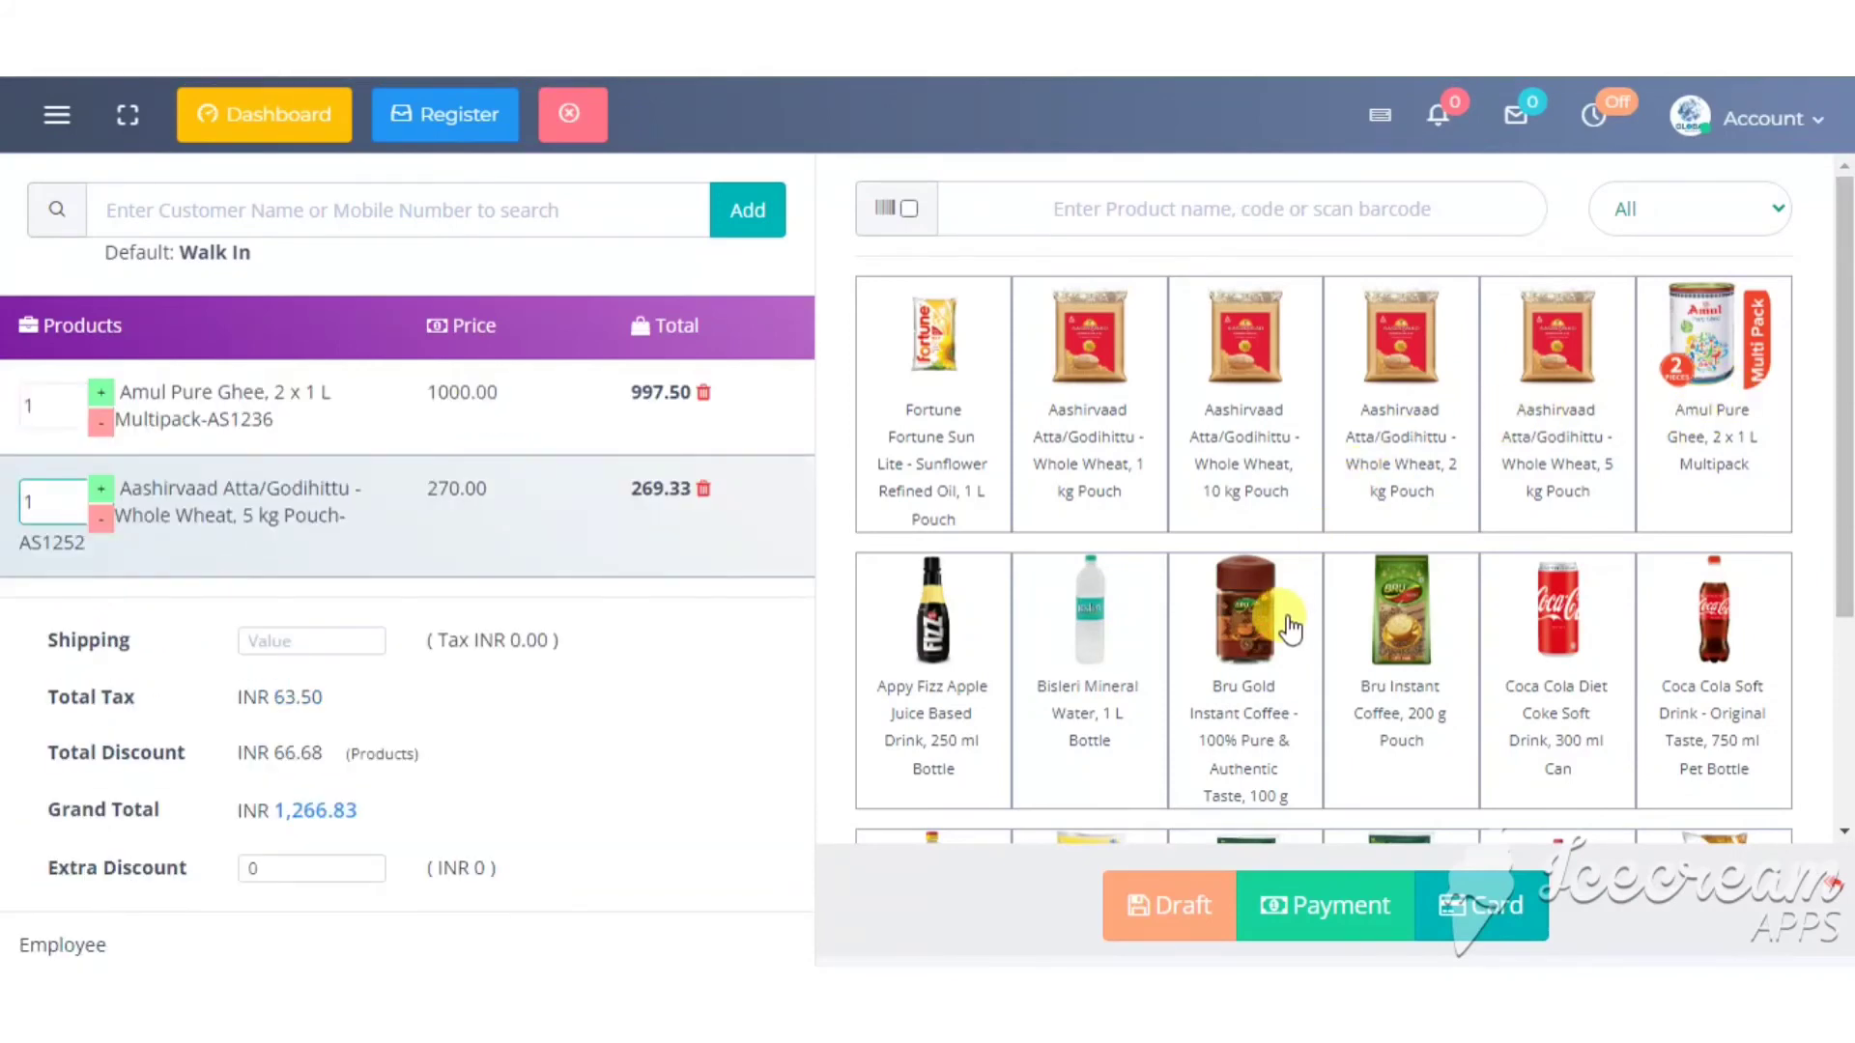
{"action": "left_click", "coordinate": [1222, 634]}
{"action": "left_click", "coordinate": [49, 408]}
{"action": "left_click_drag", "start_coordinate": [137, 402], "coordinate": [530, 583]}
{"action": "left_click", "coordinate": [841, 534]}
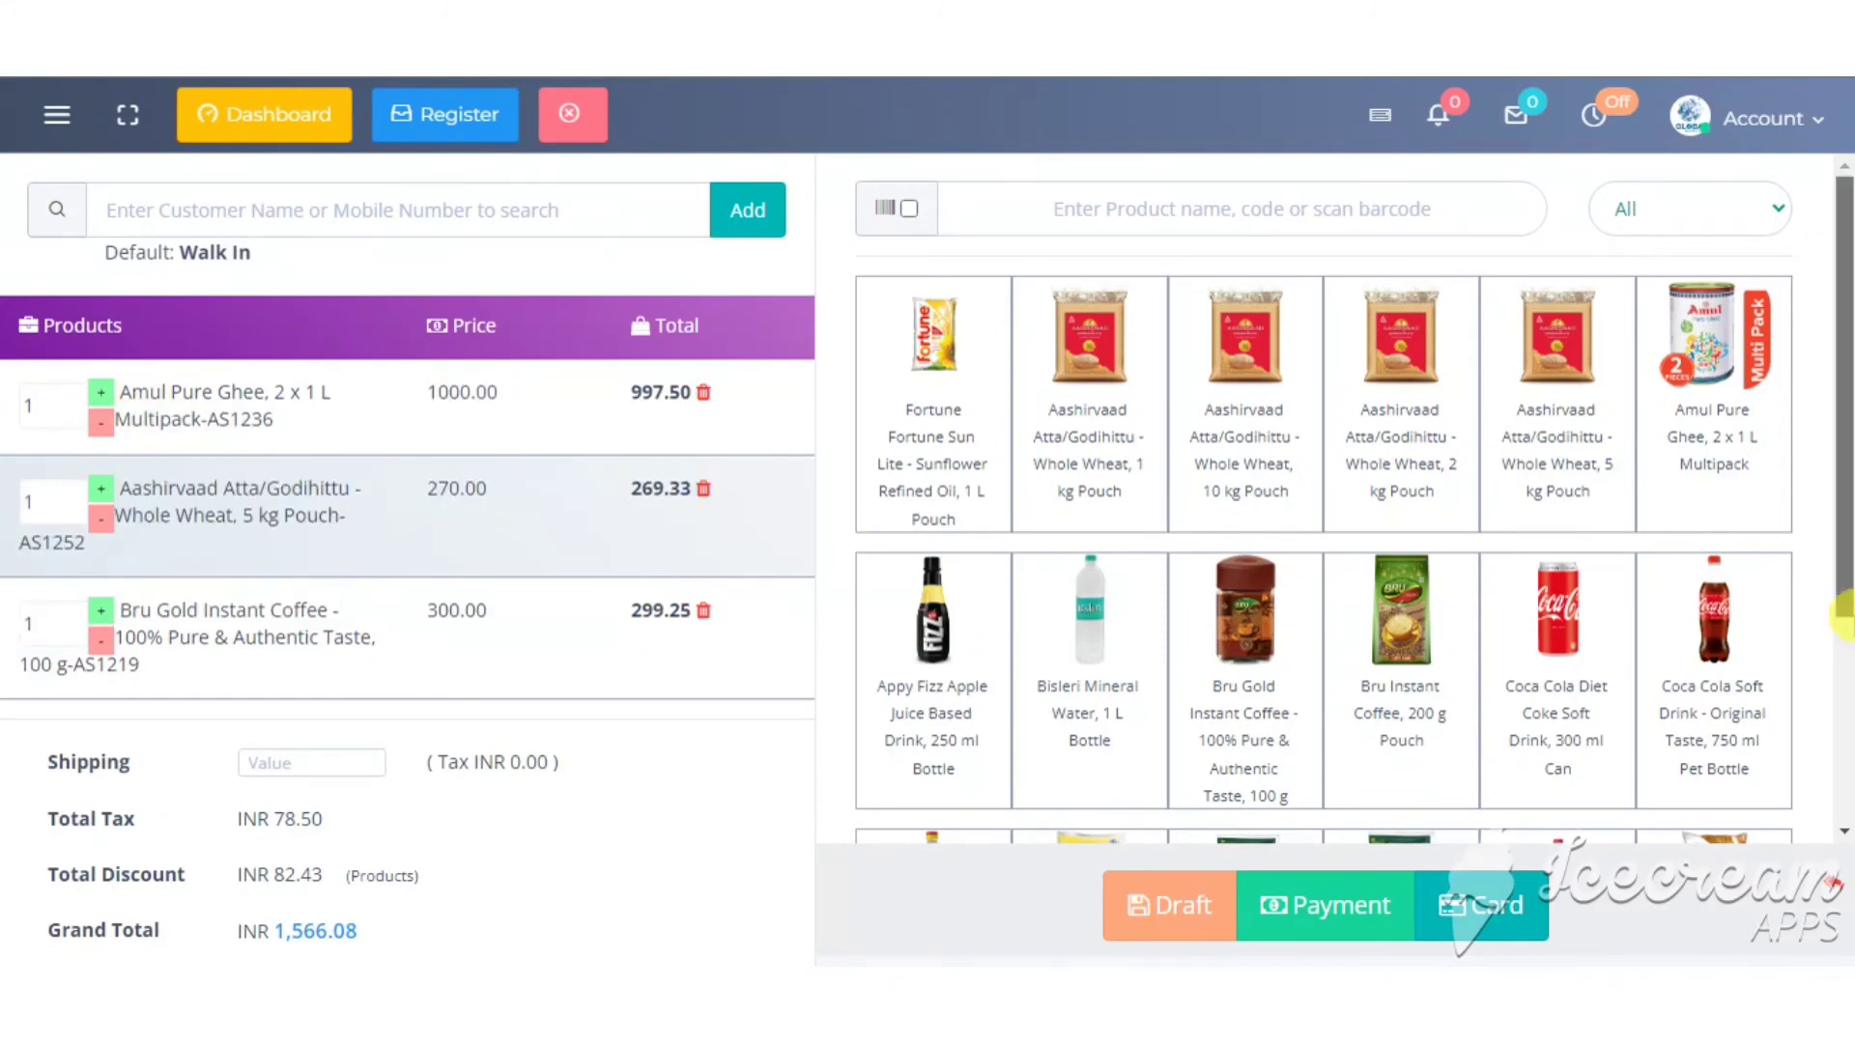
- Show the bill's POS settings, choose % Discount After TAX and enter an extra discount of 10
{"action": "scroll", "coordinate": [1200, 654], "scroll_direction": "down", "scroll_amount": 3}
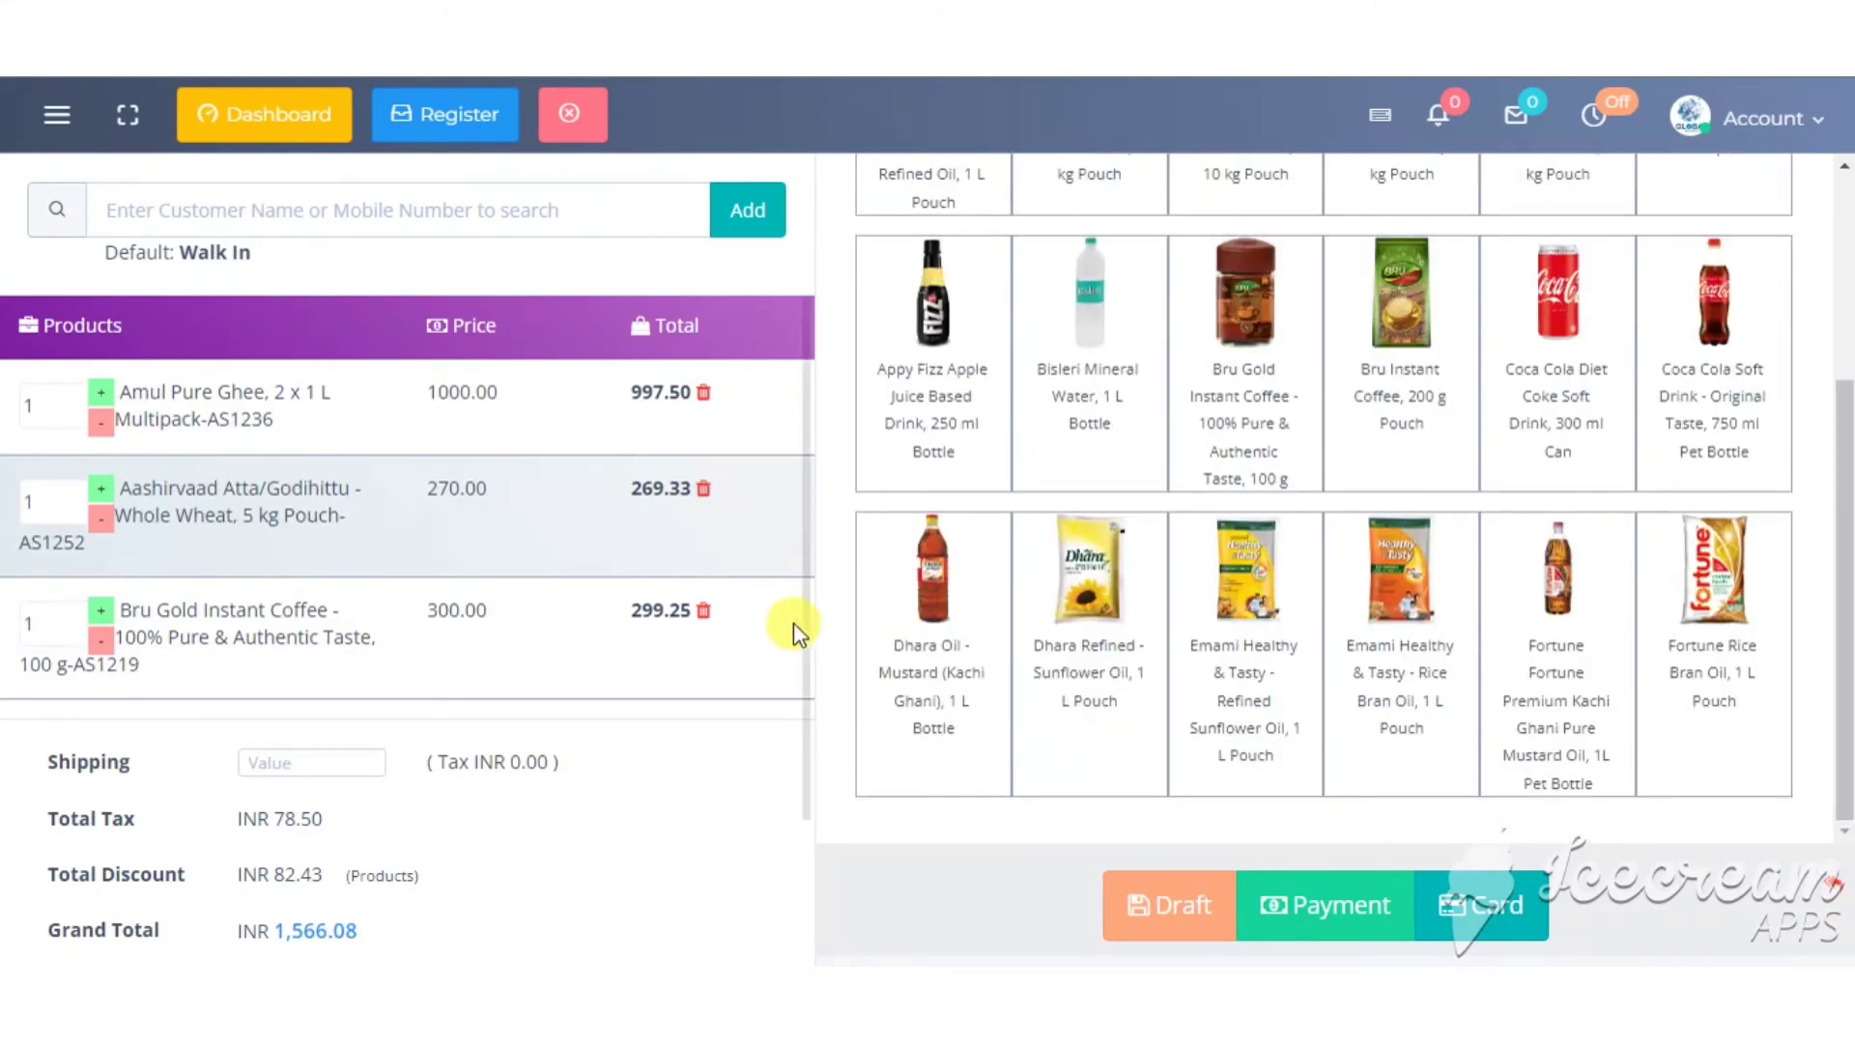
{"action": "scroll", "coordinate": [807, 662], "scroll_direction": "down", "scroll_amount": 3}
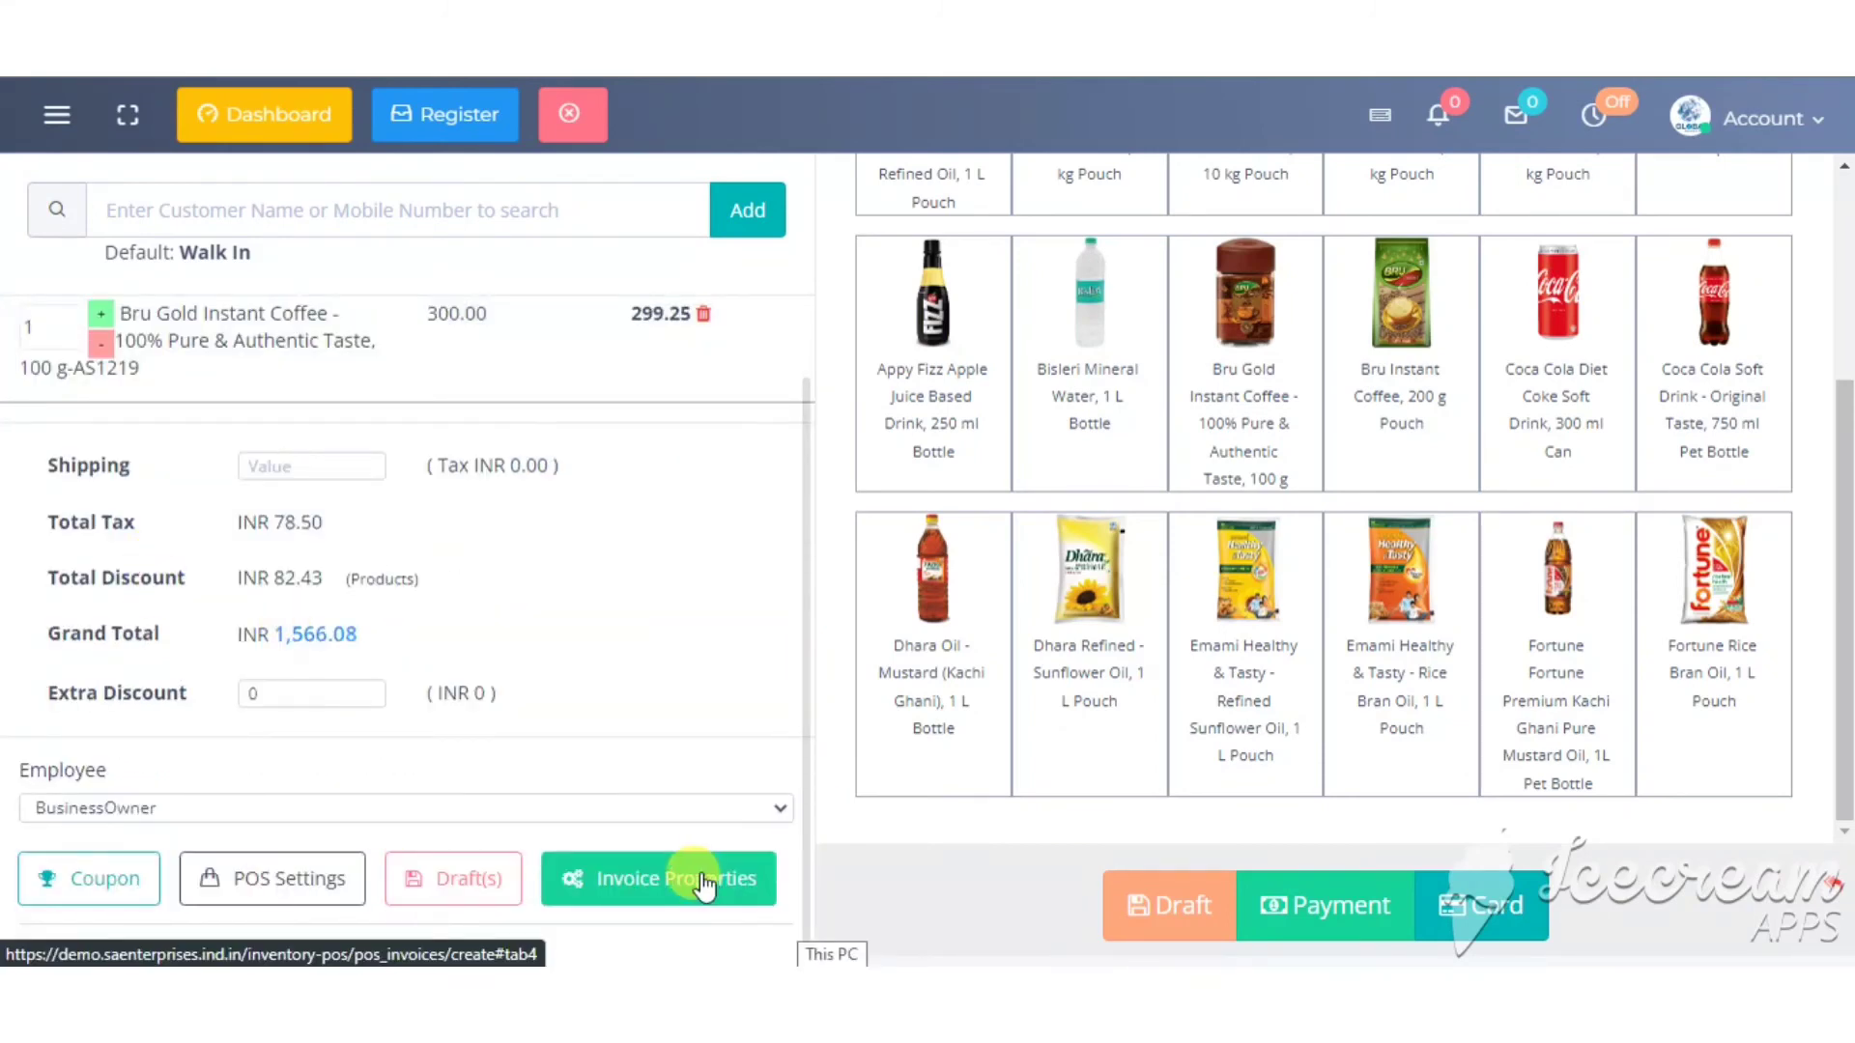
{"action": "left_click", "coordinate": [232, 893]}
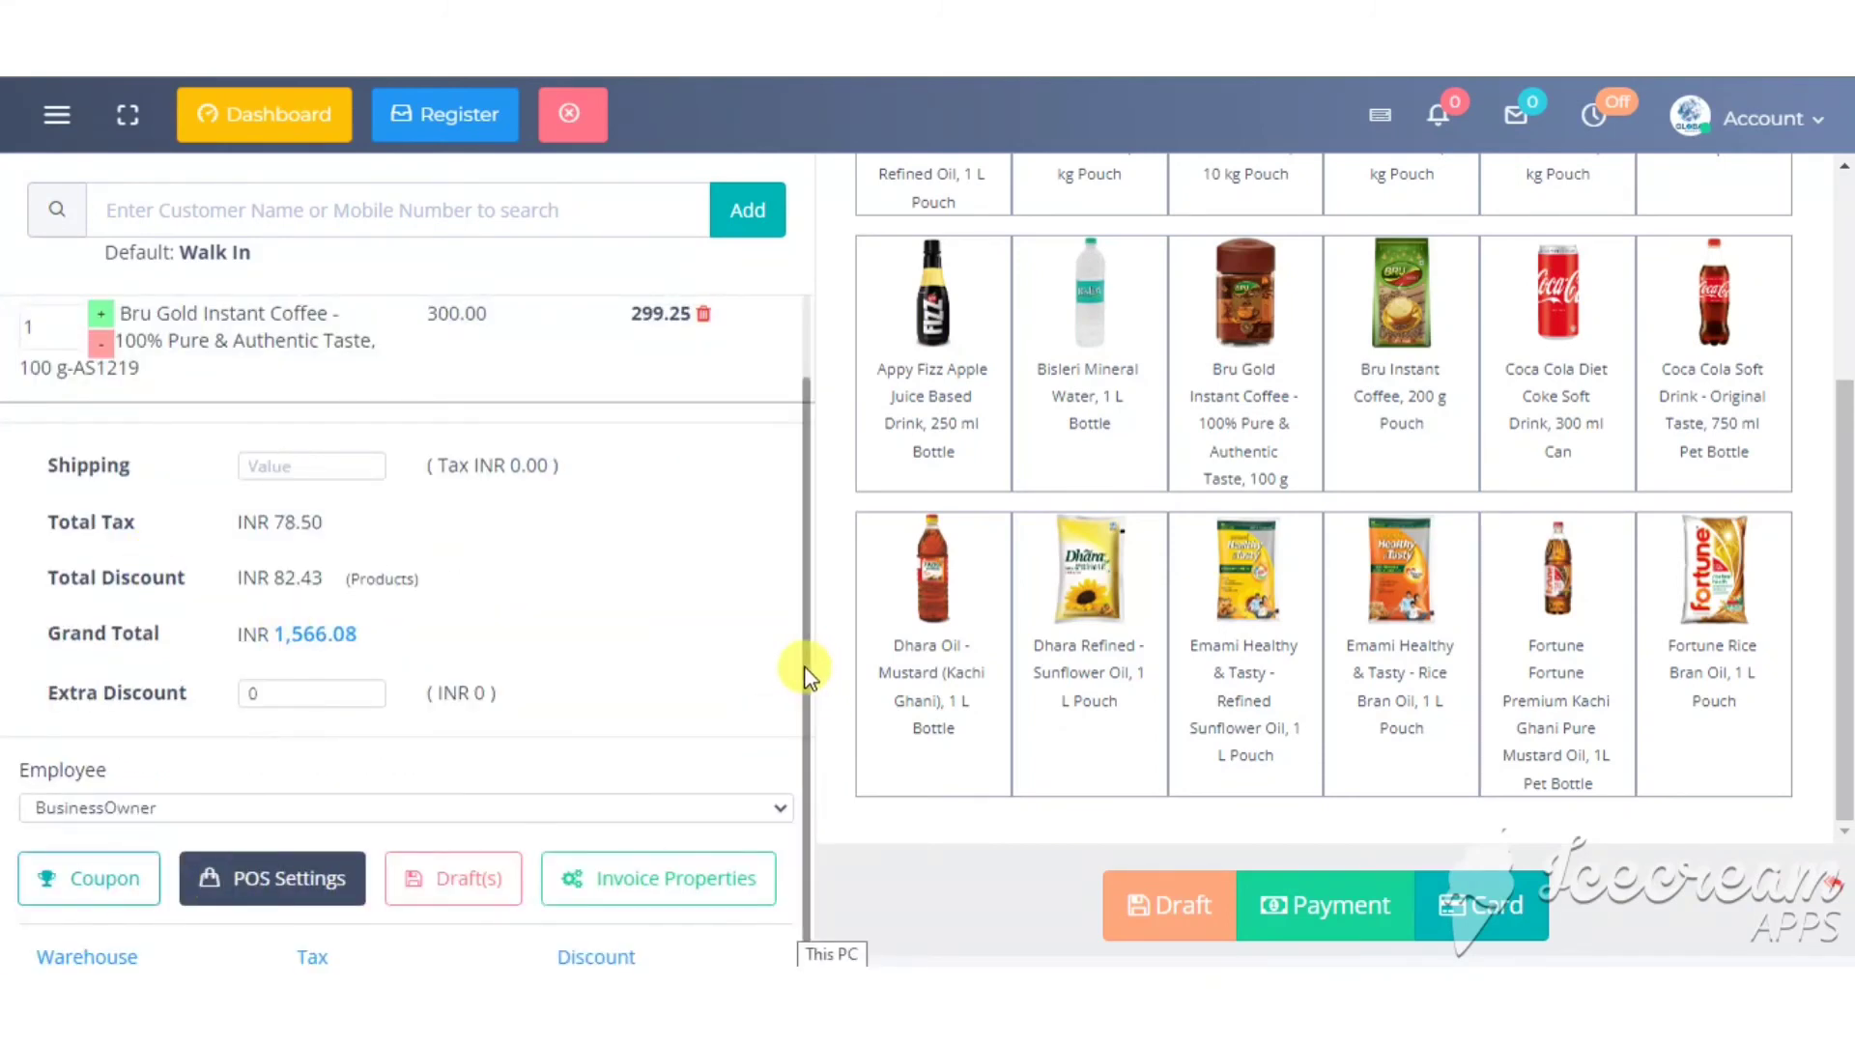
{"action": "scroll", "coordinate": [799, 734], "scroll_direction": "down", "scroll_amount": 1}
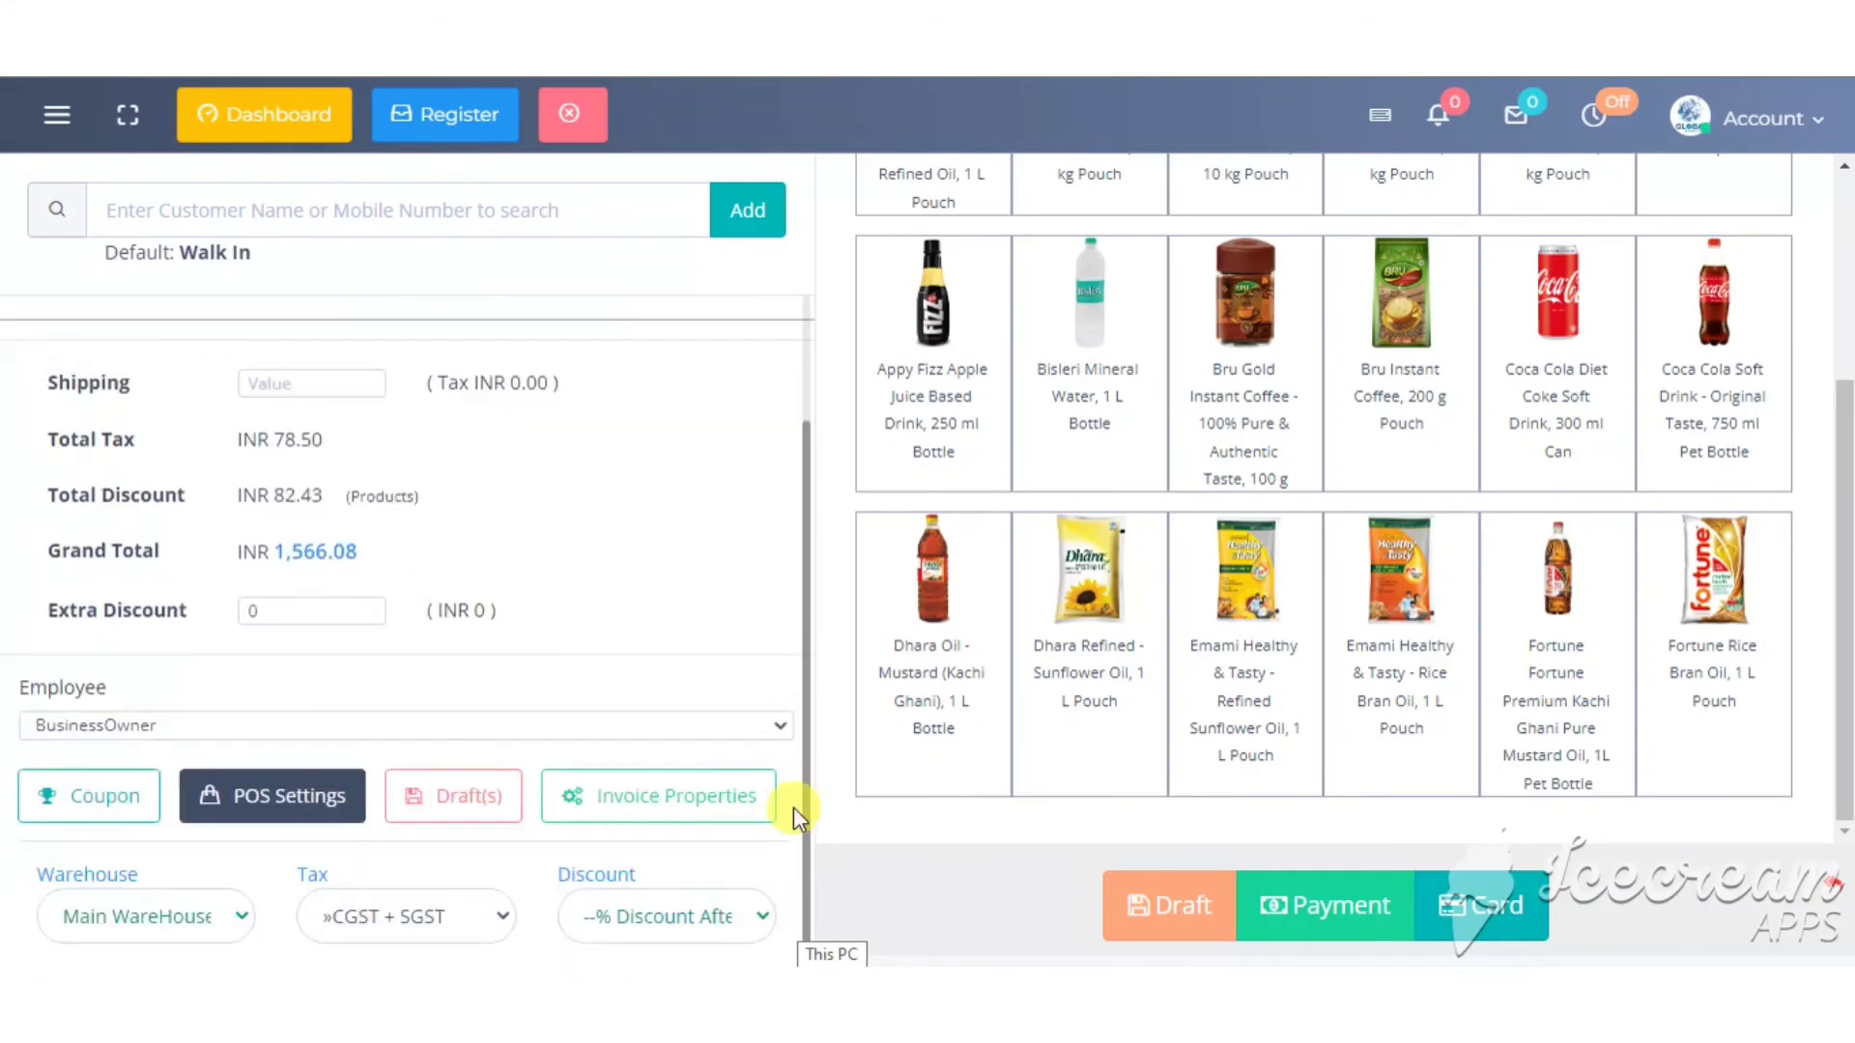
{"action": "left_click", "coordinate": [431, 919]}
{"action": "left_click", "coordinate": [695, 930]}
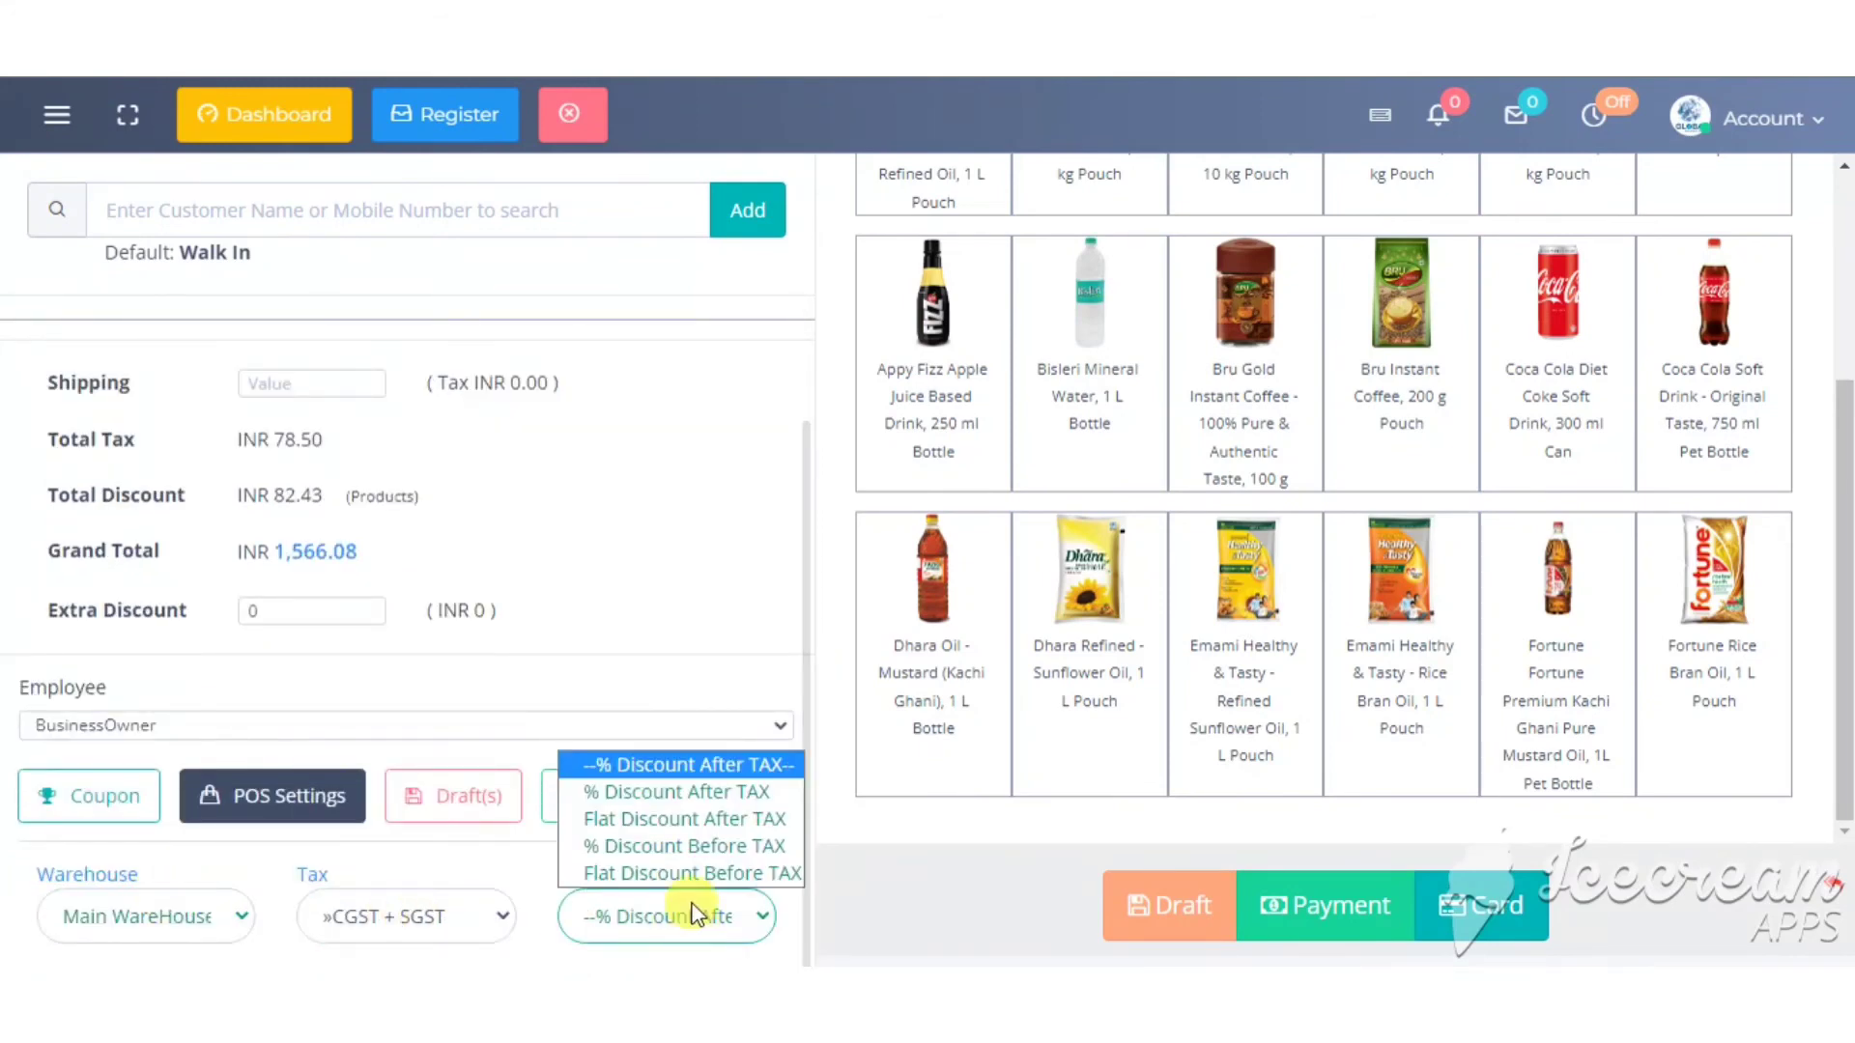
{"action": "left_click", "coordinate": [709, 800]}
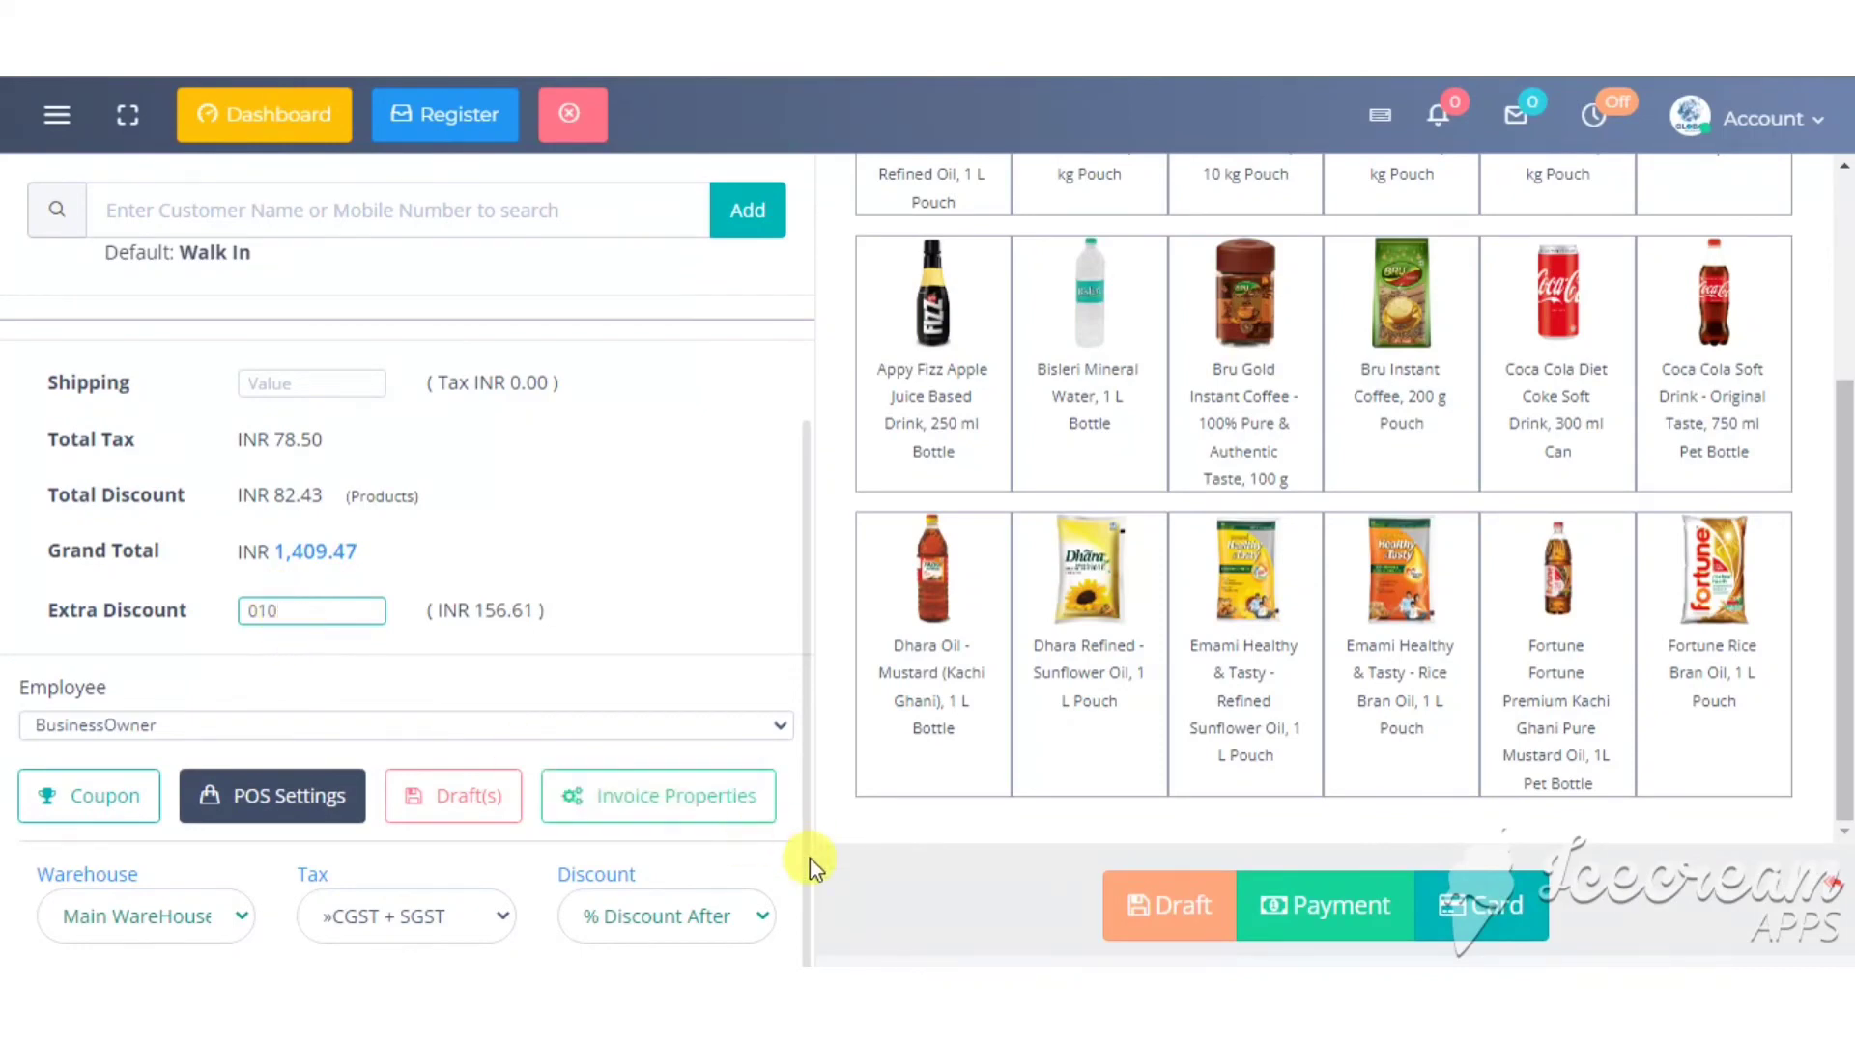
- Switch the bill's discount type to Flat Discount After TAX and set the extra discount to 10
{"action": "left_click", "coordinate": [756, 906]}
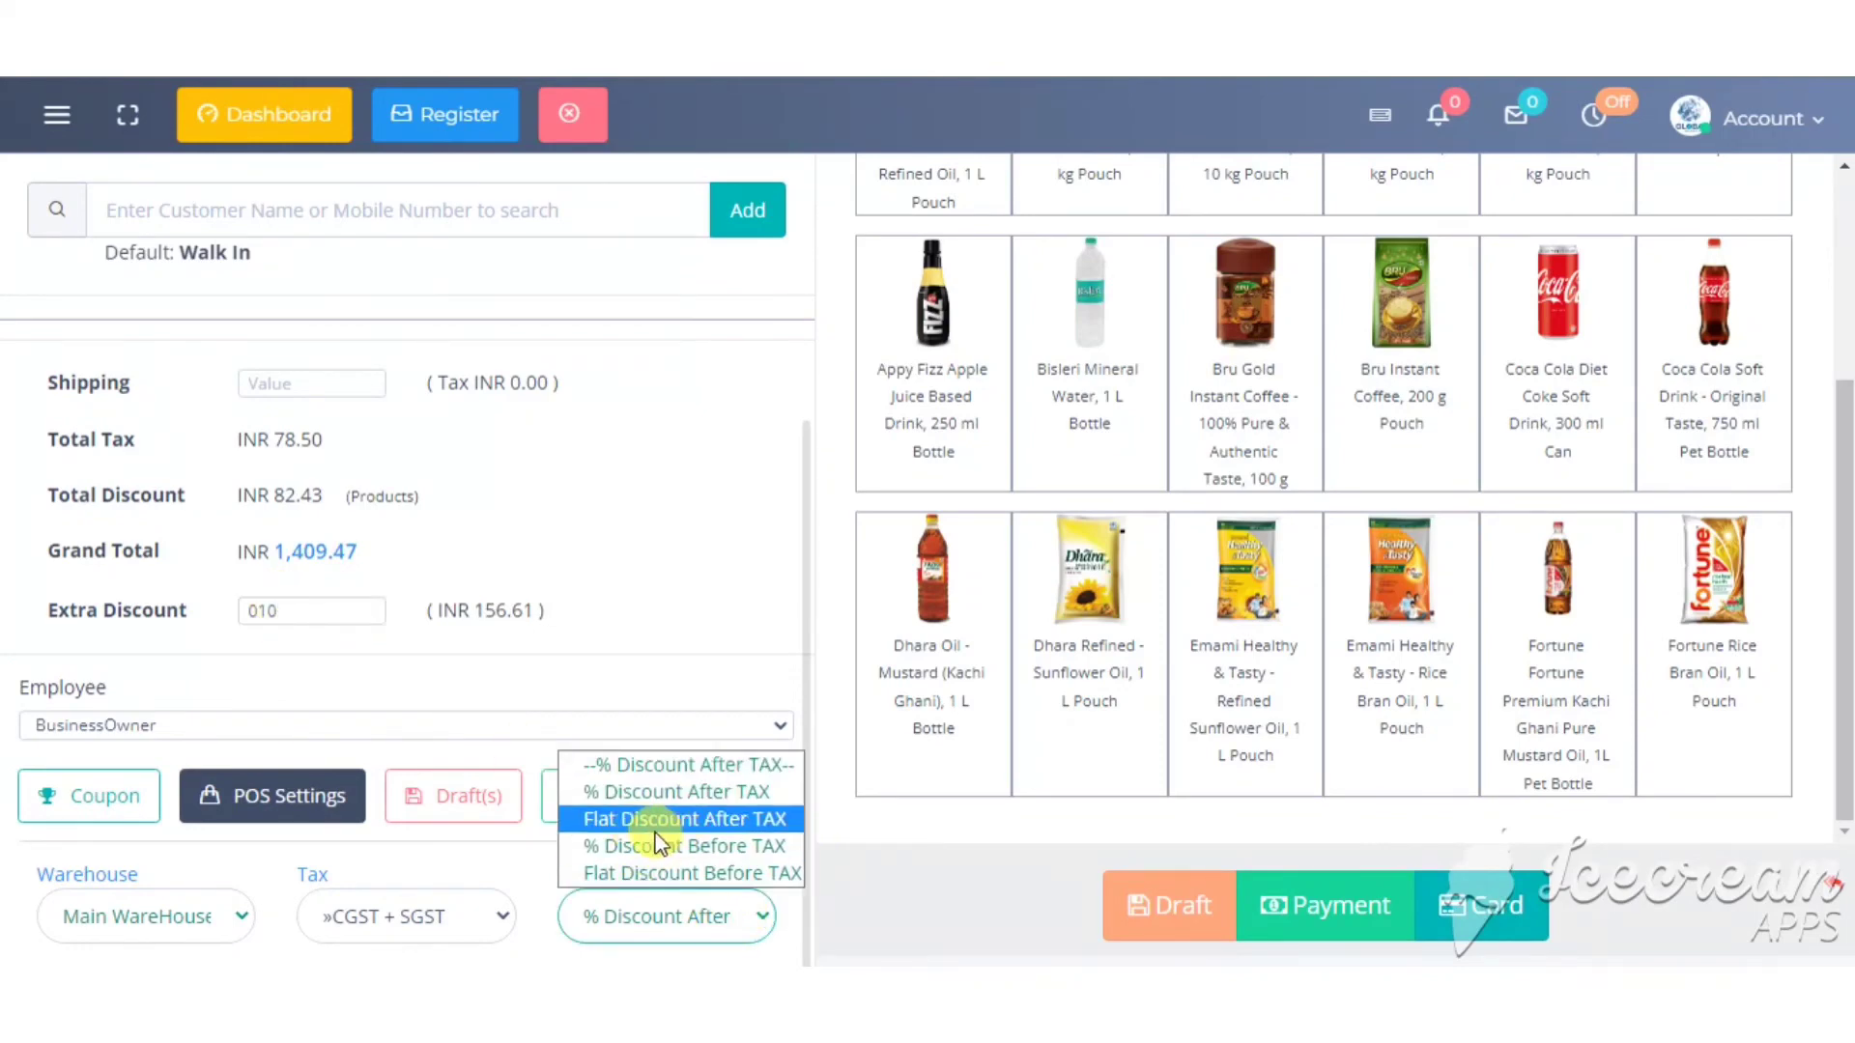
{"action": "left_click", "coordinate": [717, 825]}
{"action": "double_click", "coordinate": [274, 610]}
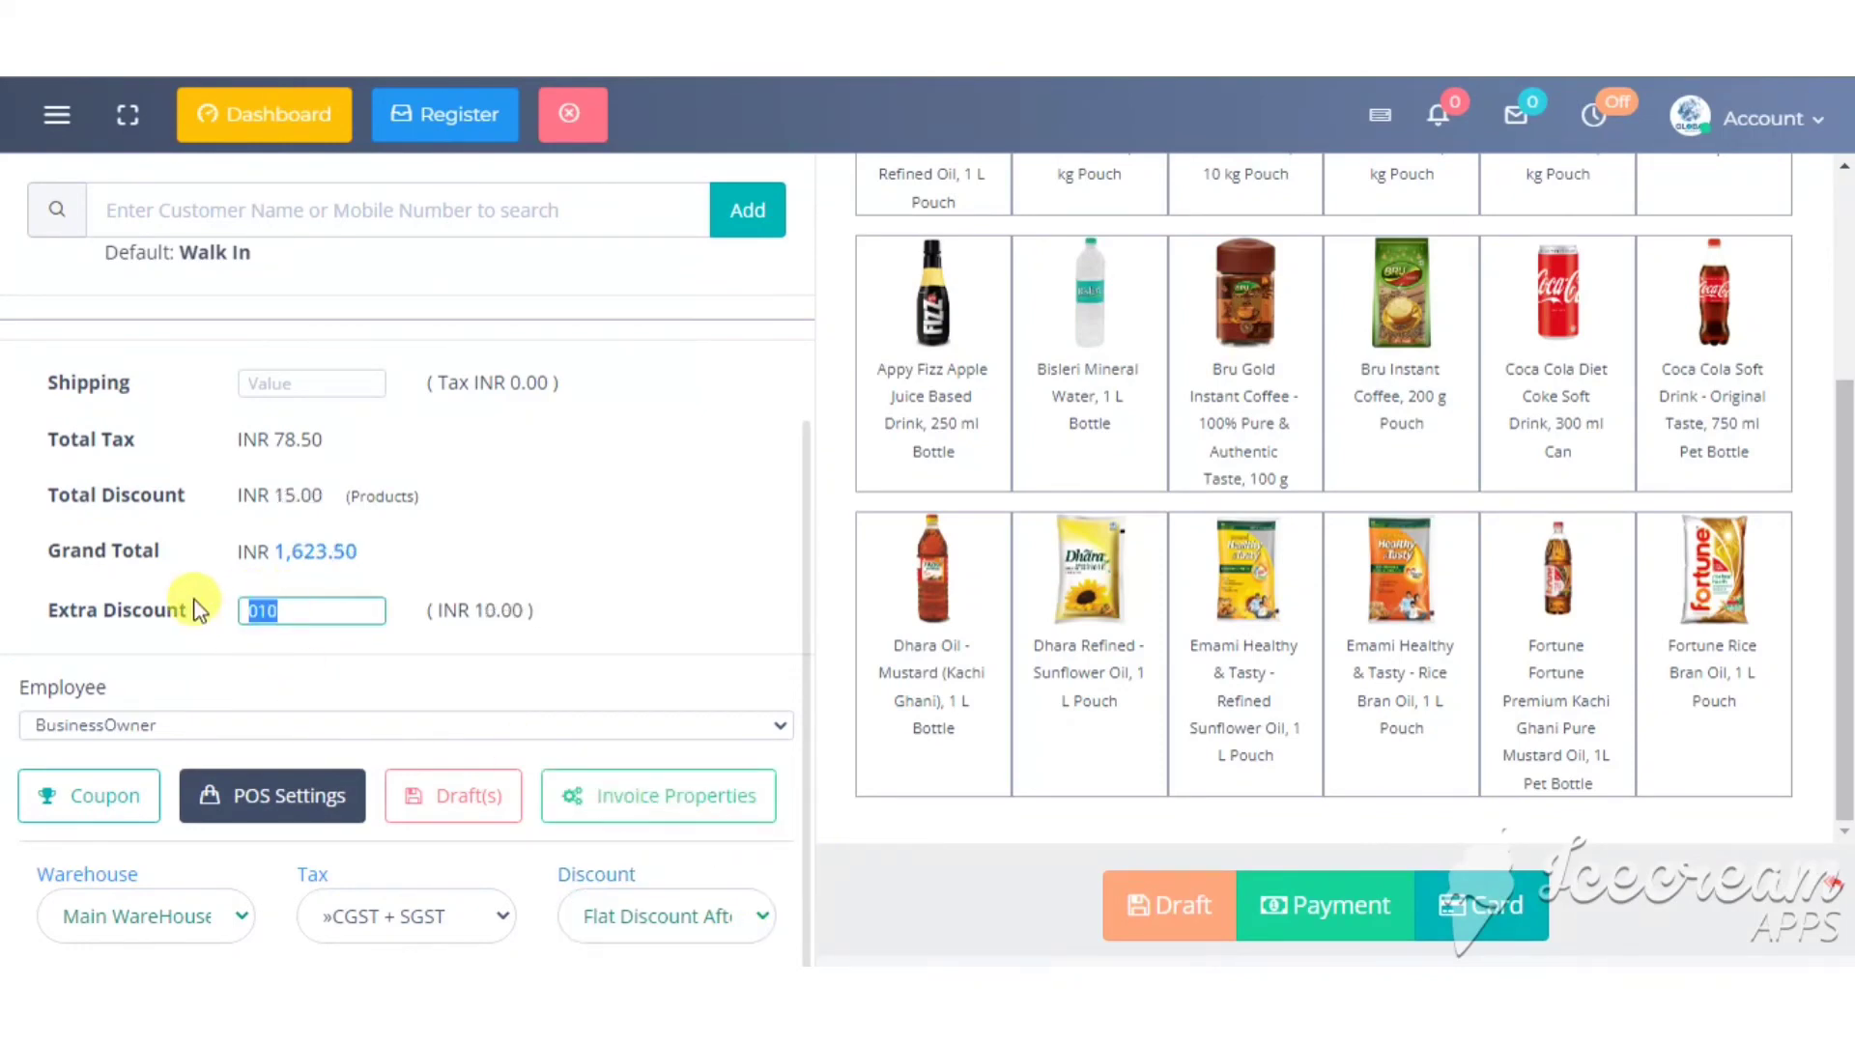
{"action": "type", "text": "10"}
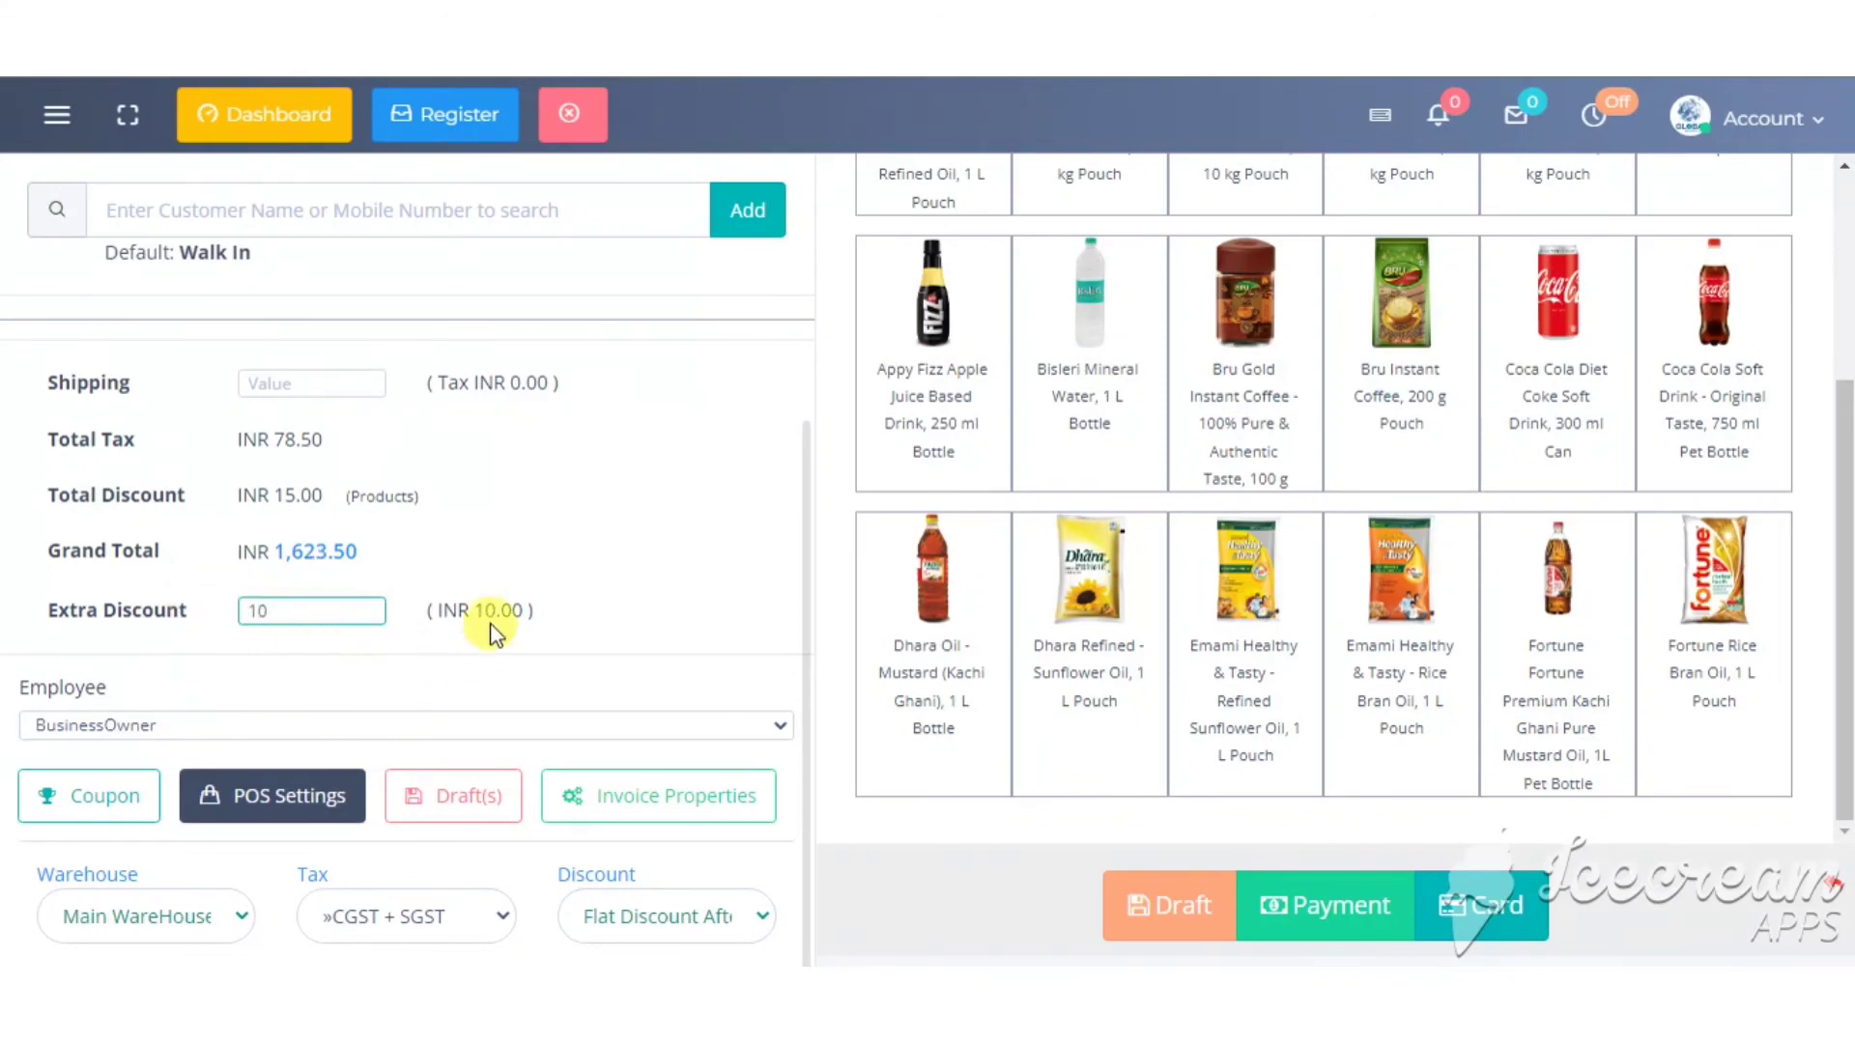
{"action": "left_click_drag", "start_coordinate": [425, 610], "coordinate": [542, 611]}
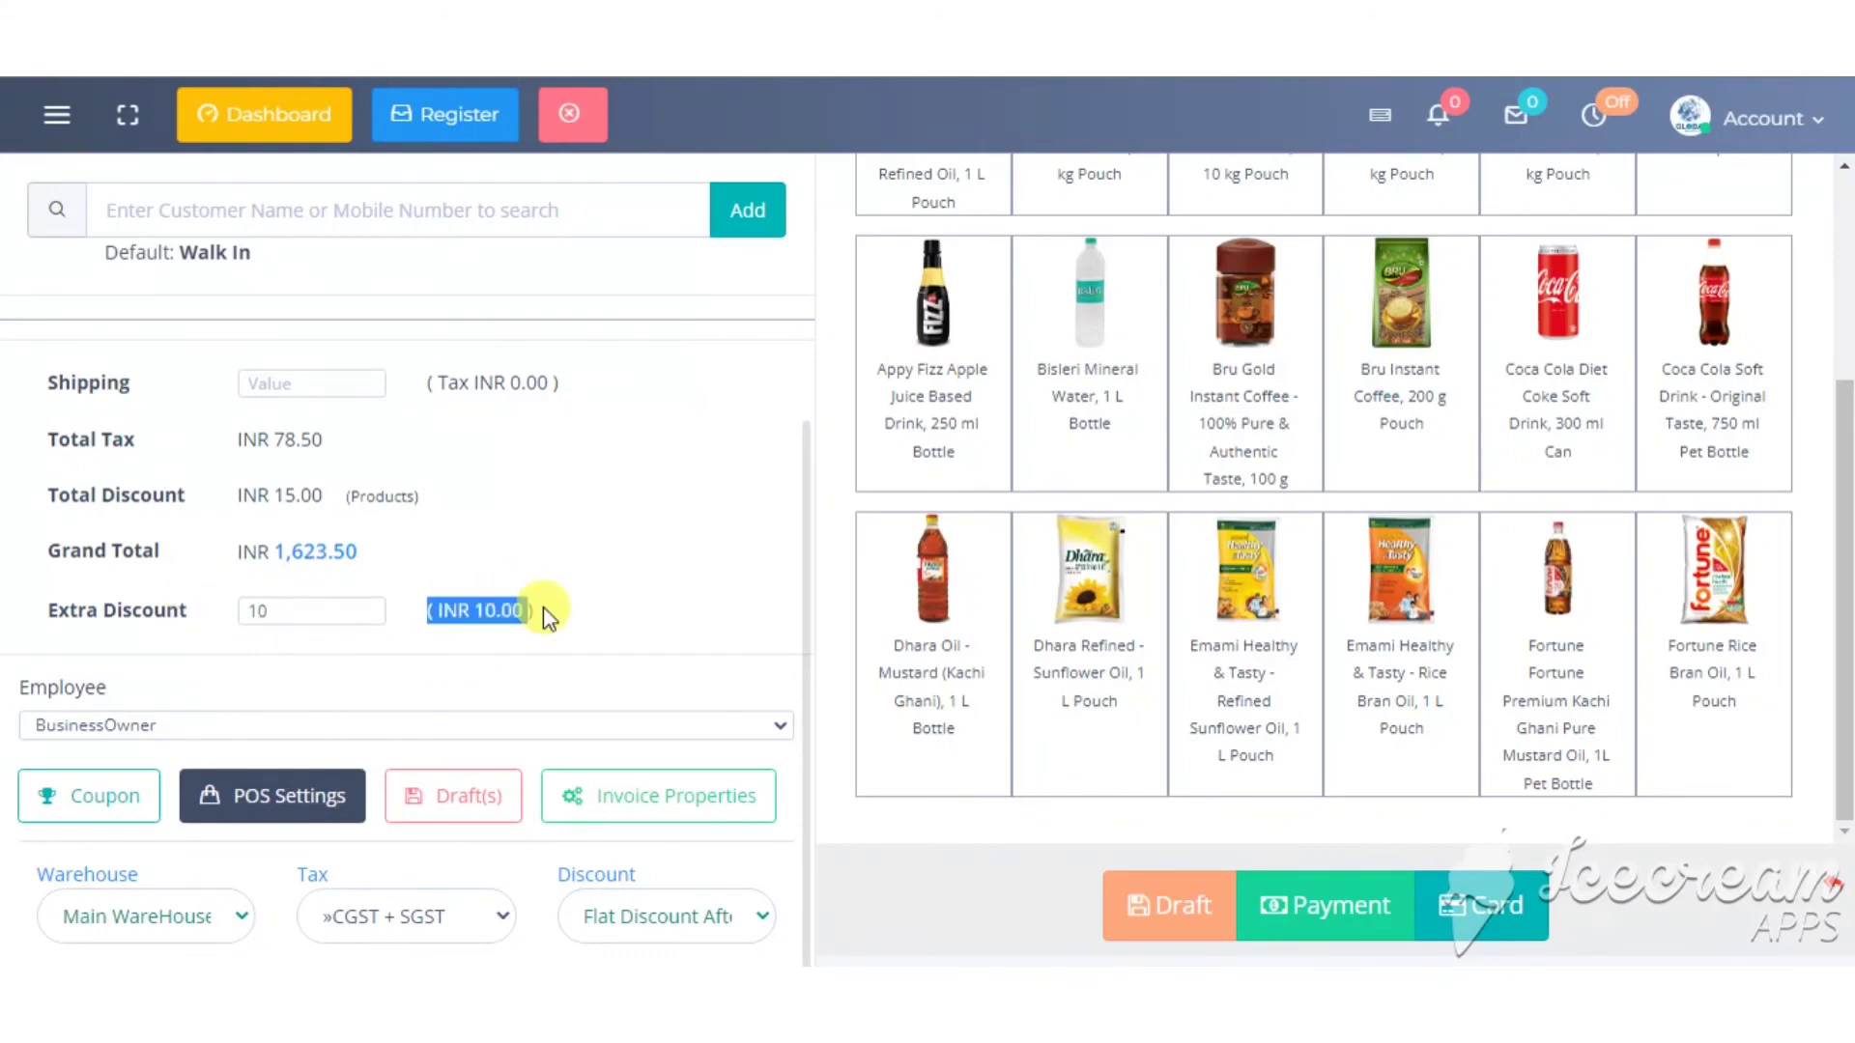
{"action": "left_click", "coordinate": [546, 611]}
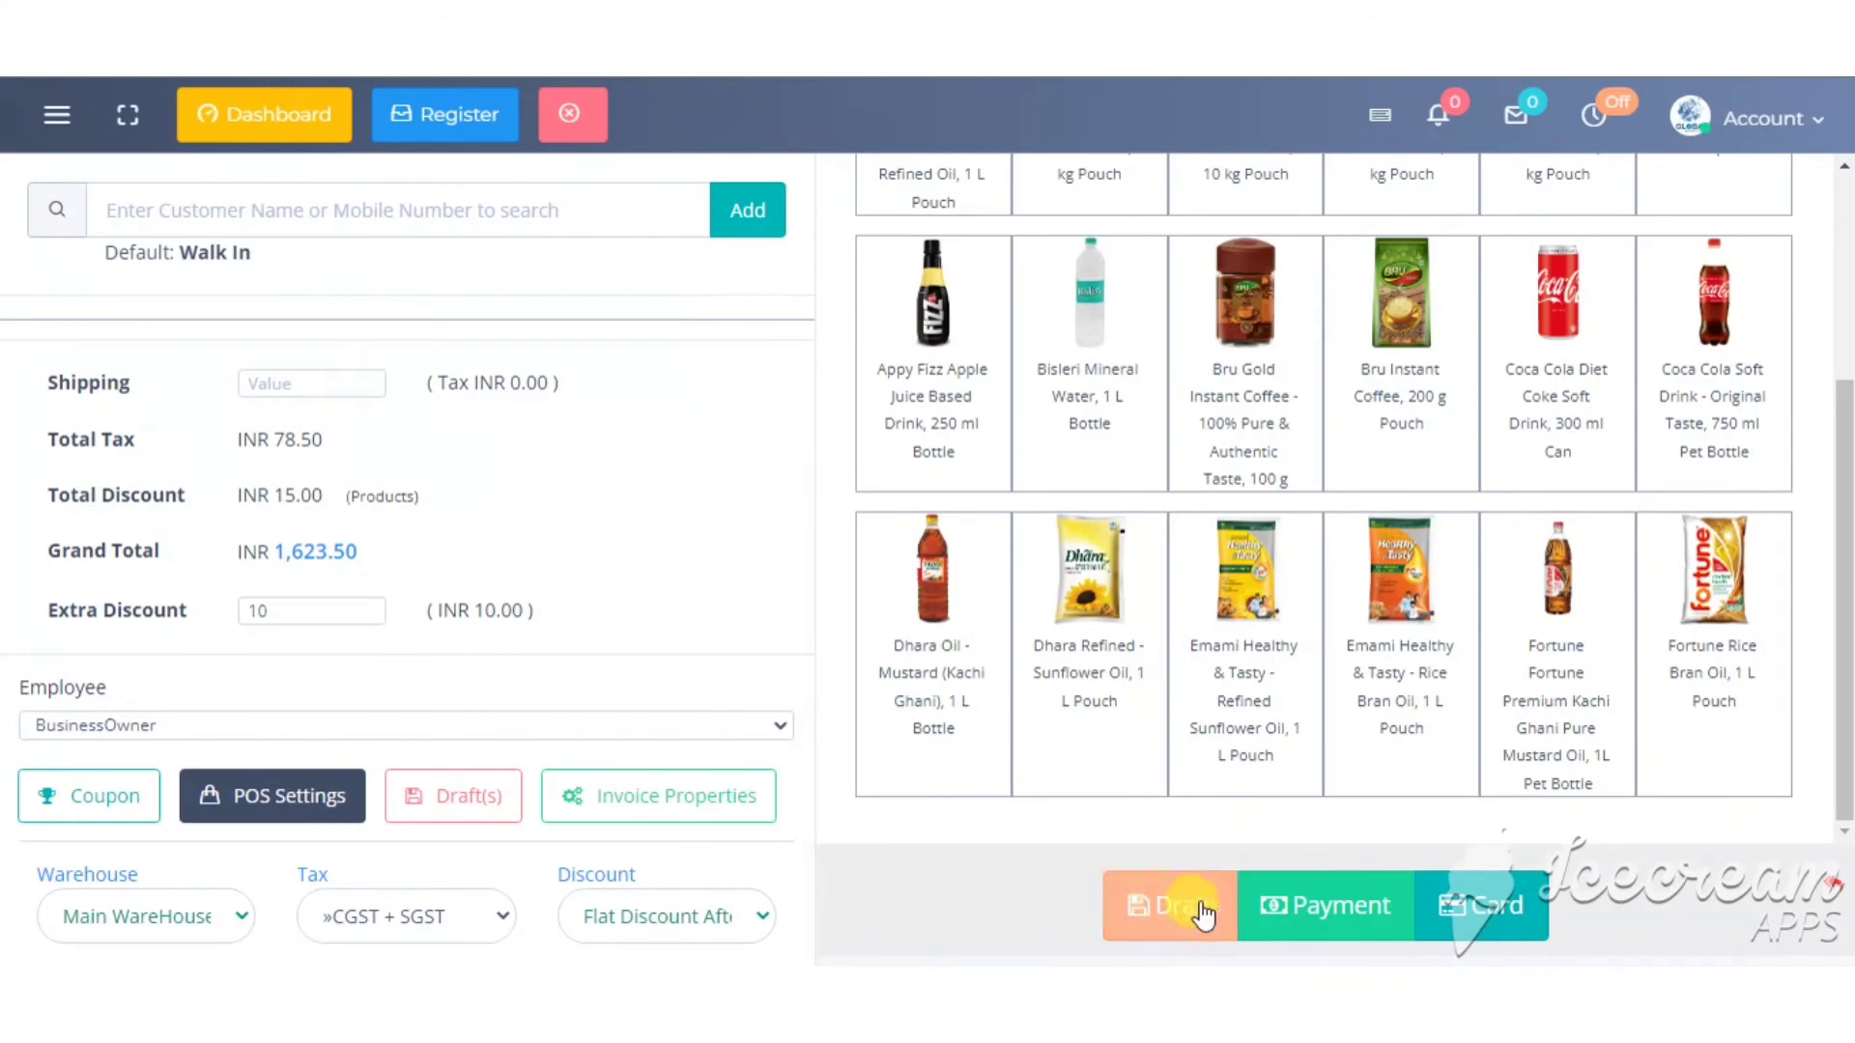
- Pay the full bill amount by Card Swipe into the Sales Account, without printing
{"action": "left_click", "coordinate": [1346, 915]}
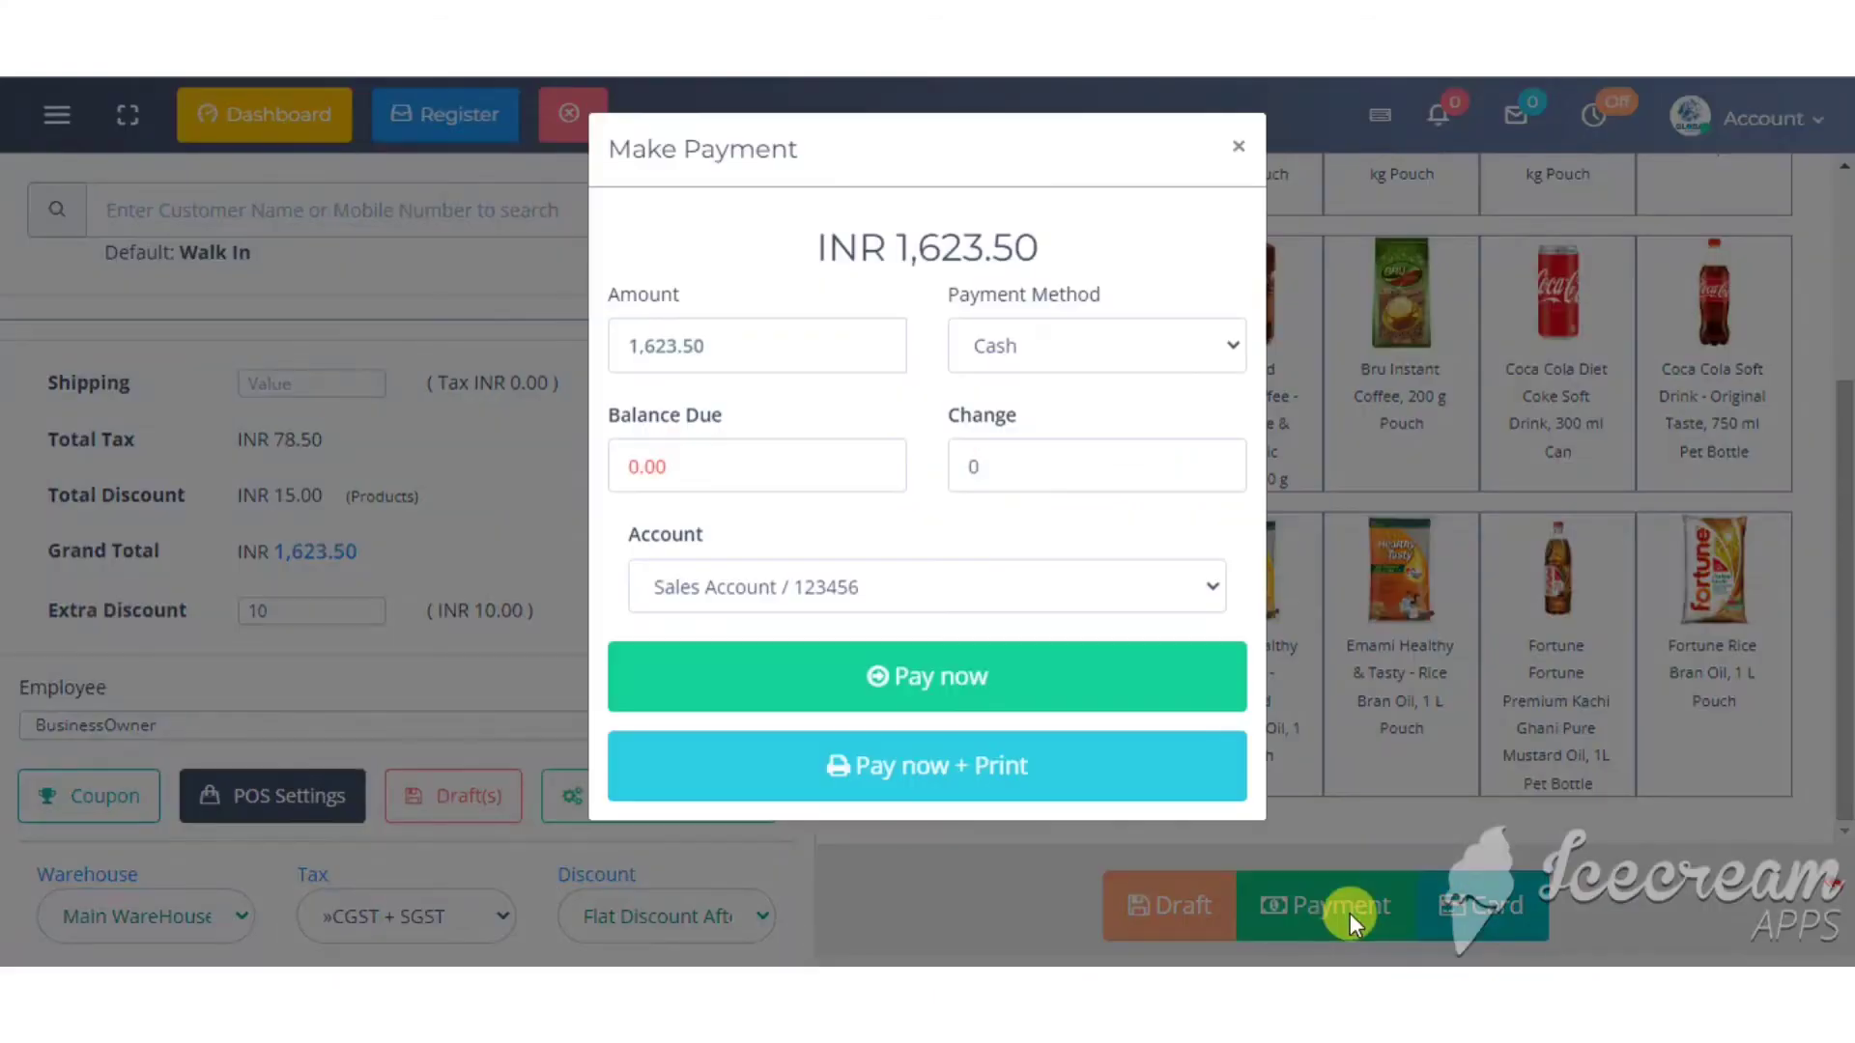
{"action": "left_click", "coordinate": [954, 592]}
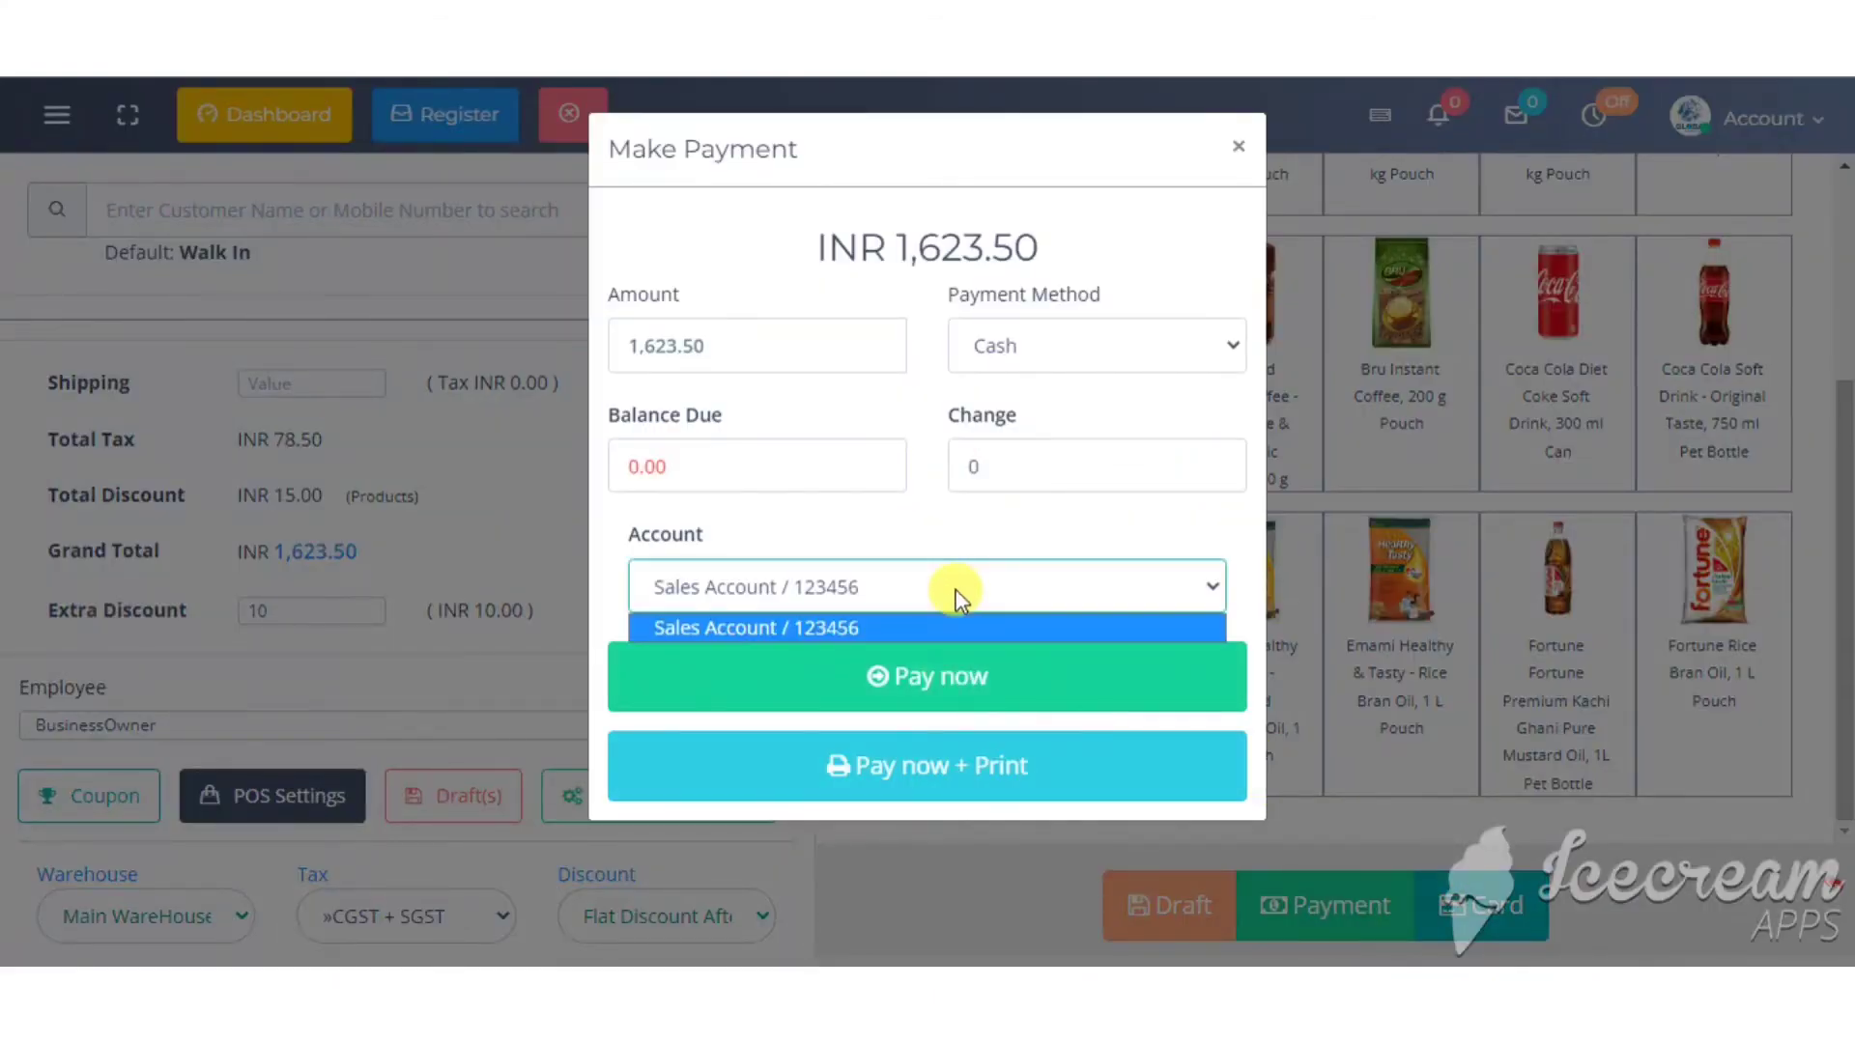
{"action": "left_click", "coordinate": [959, 624]}
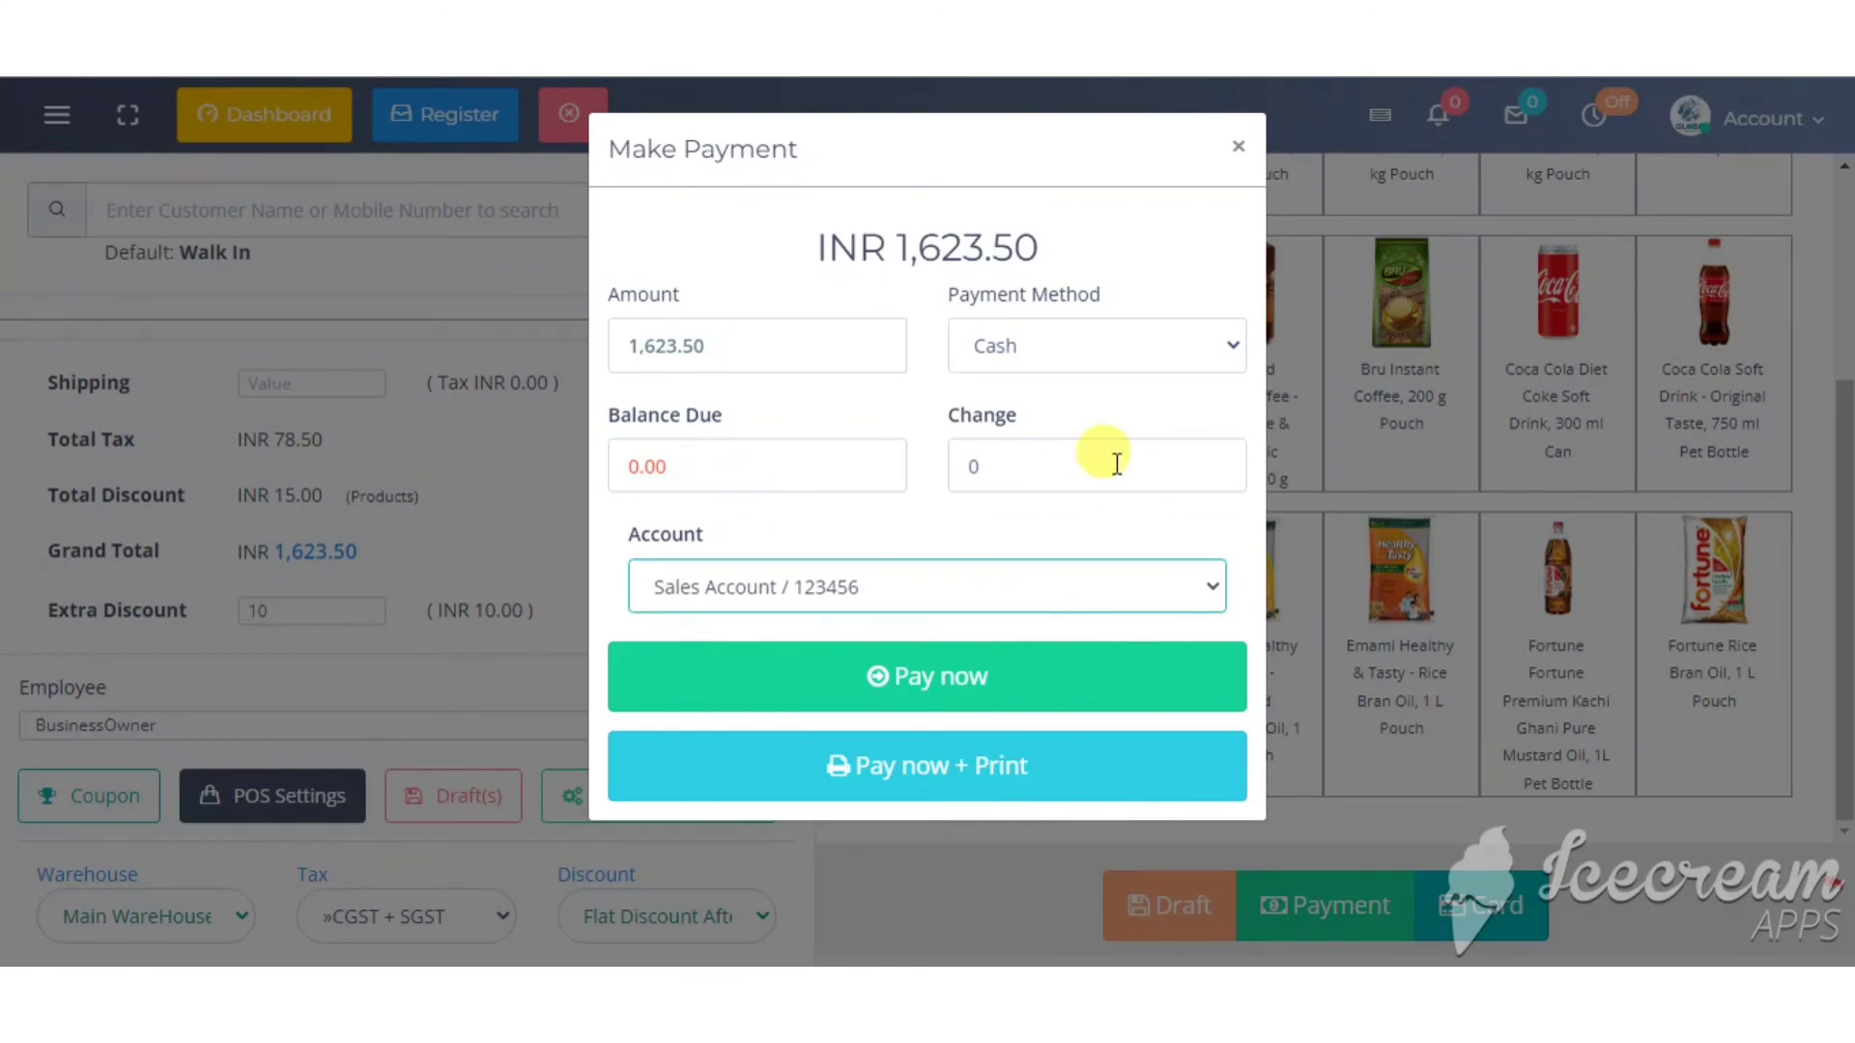
{"action": "left_click", "coordinate": [1109, 460]}
{"action": "left_click", "coordinate": [1089, 349]}
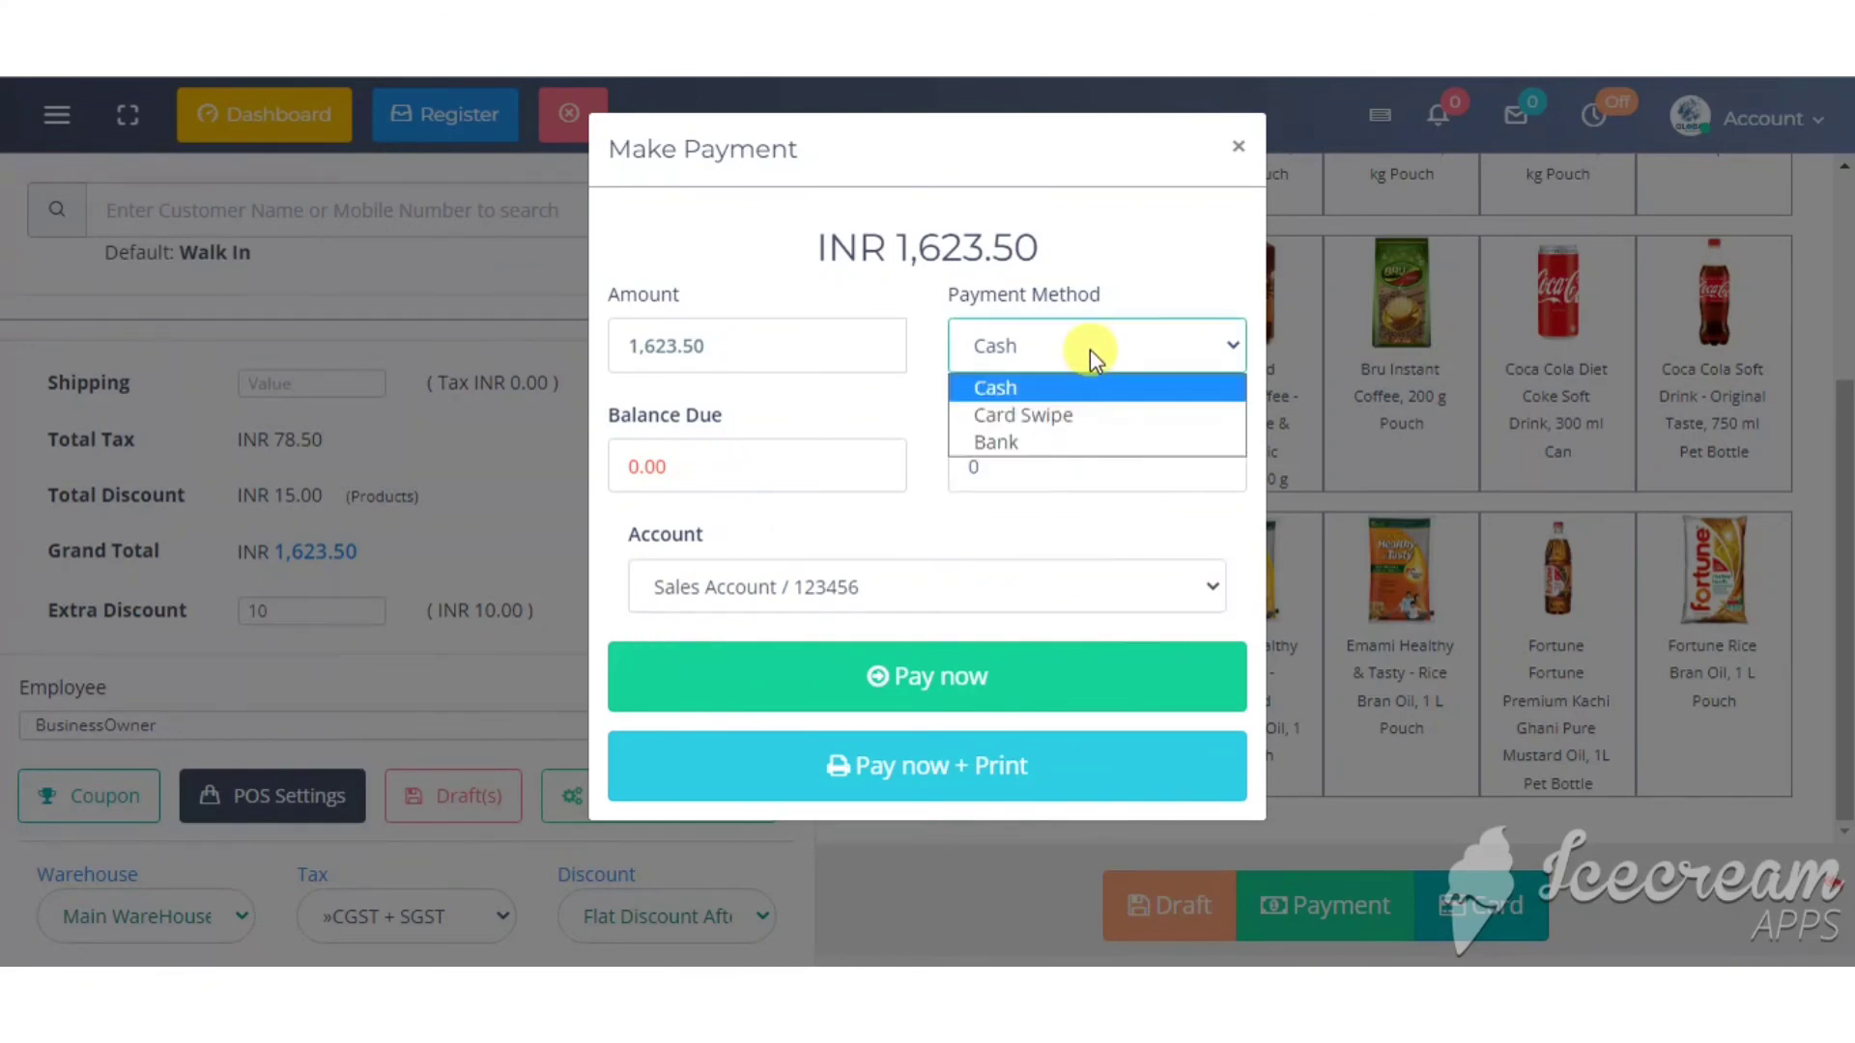
{"action": "left_click", "coordinate": [1087, 421]}
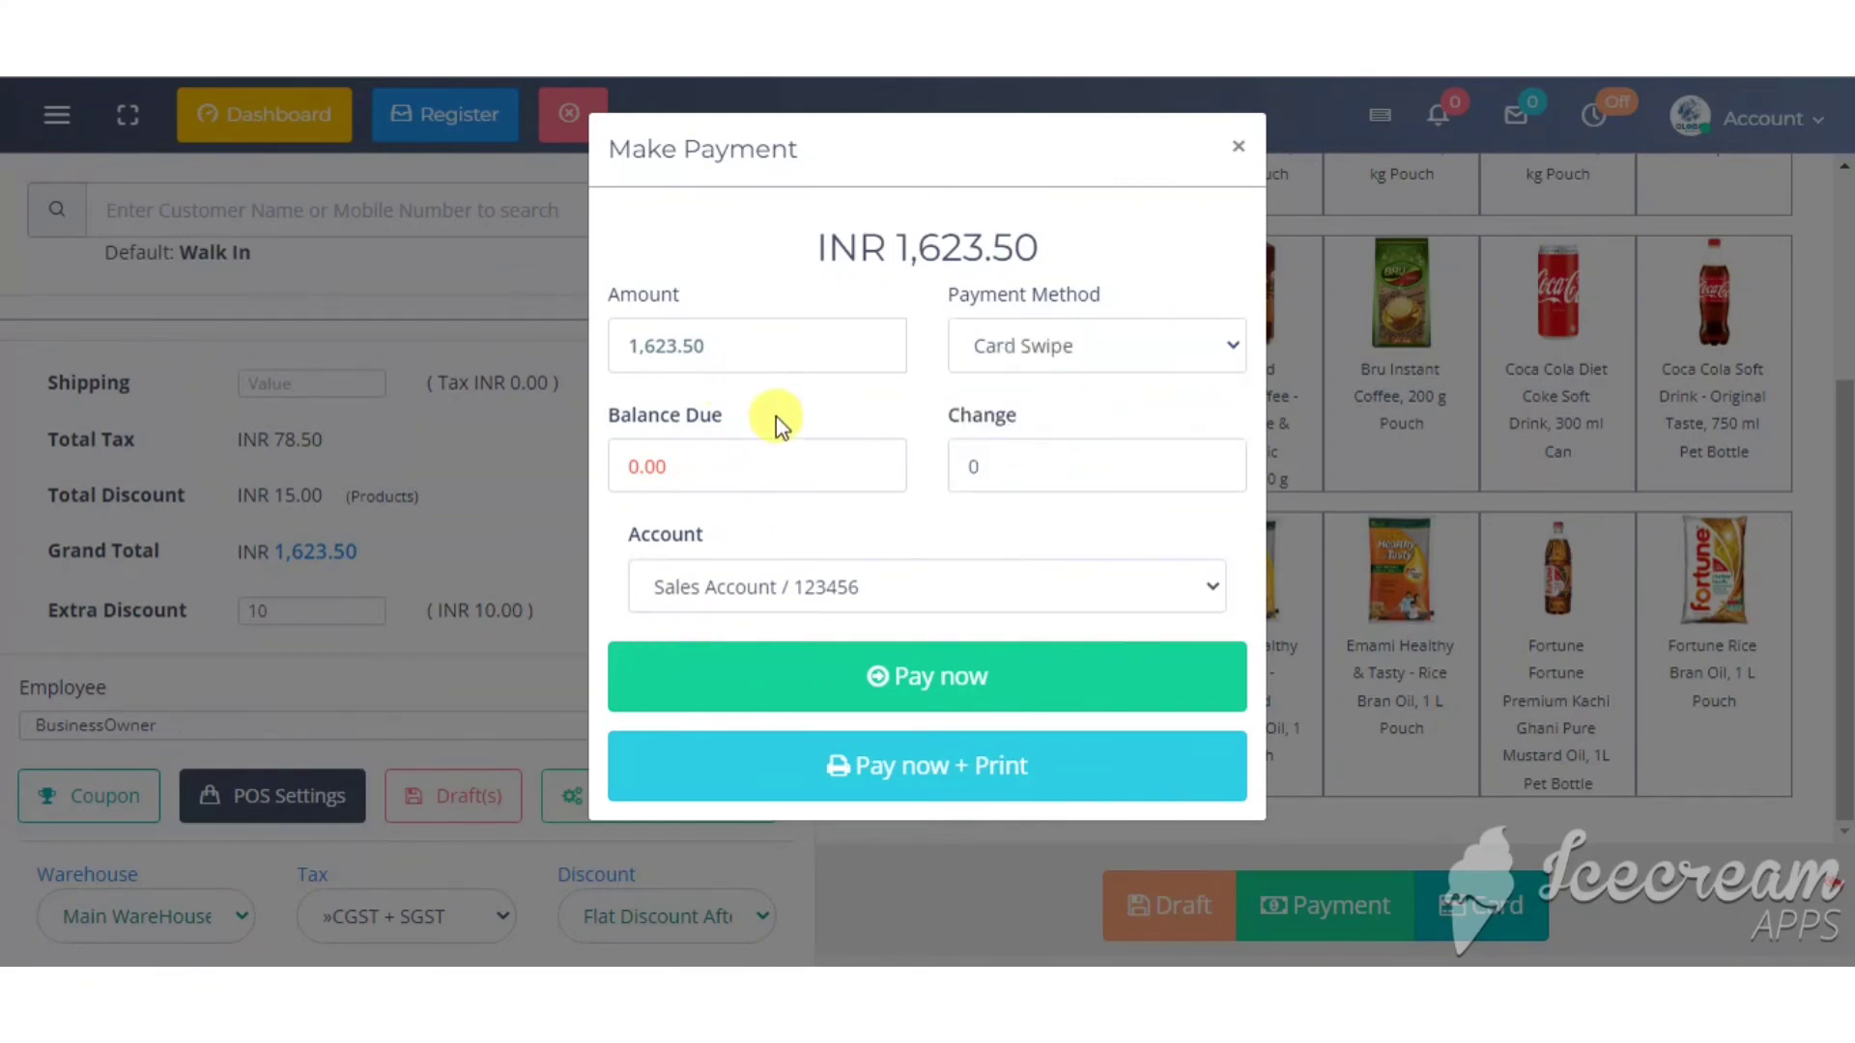
{"action": "left_click", "coordinate": [959, 664]}
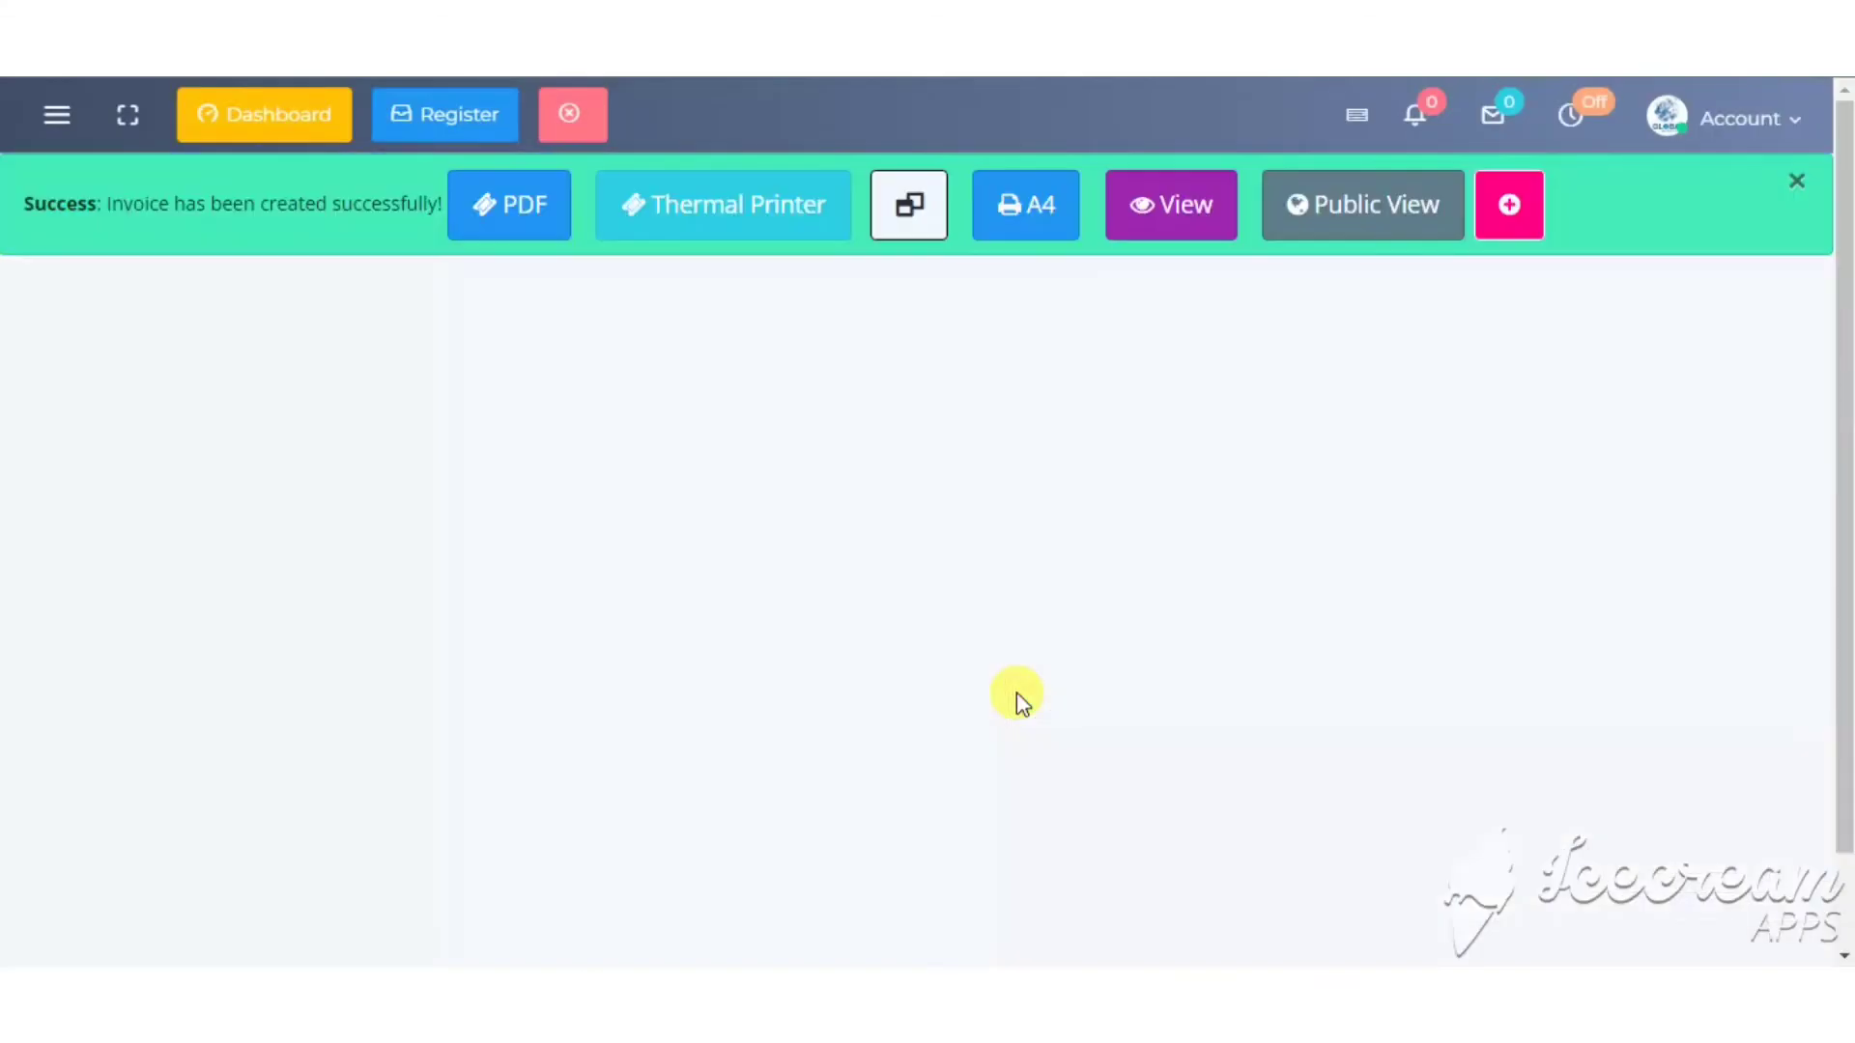
- Examine the A4 print version of the new invoice, then return to the POS screen
{"action": "left_click", "coordinate": [1029, 228]}
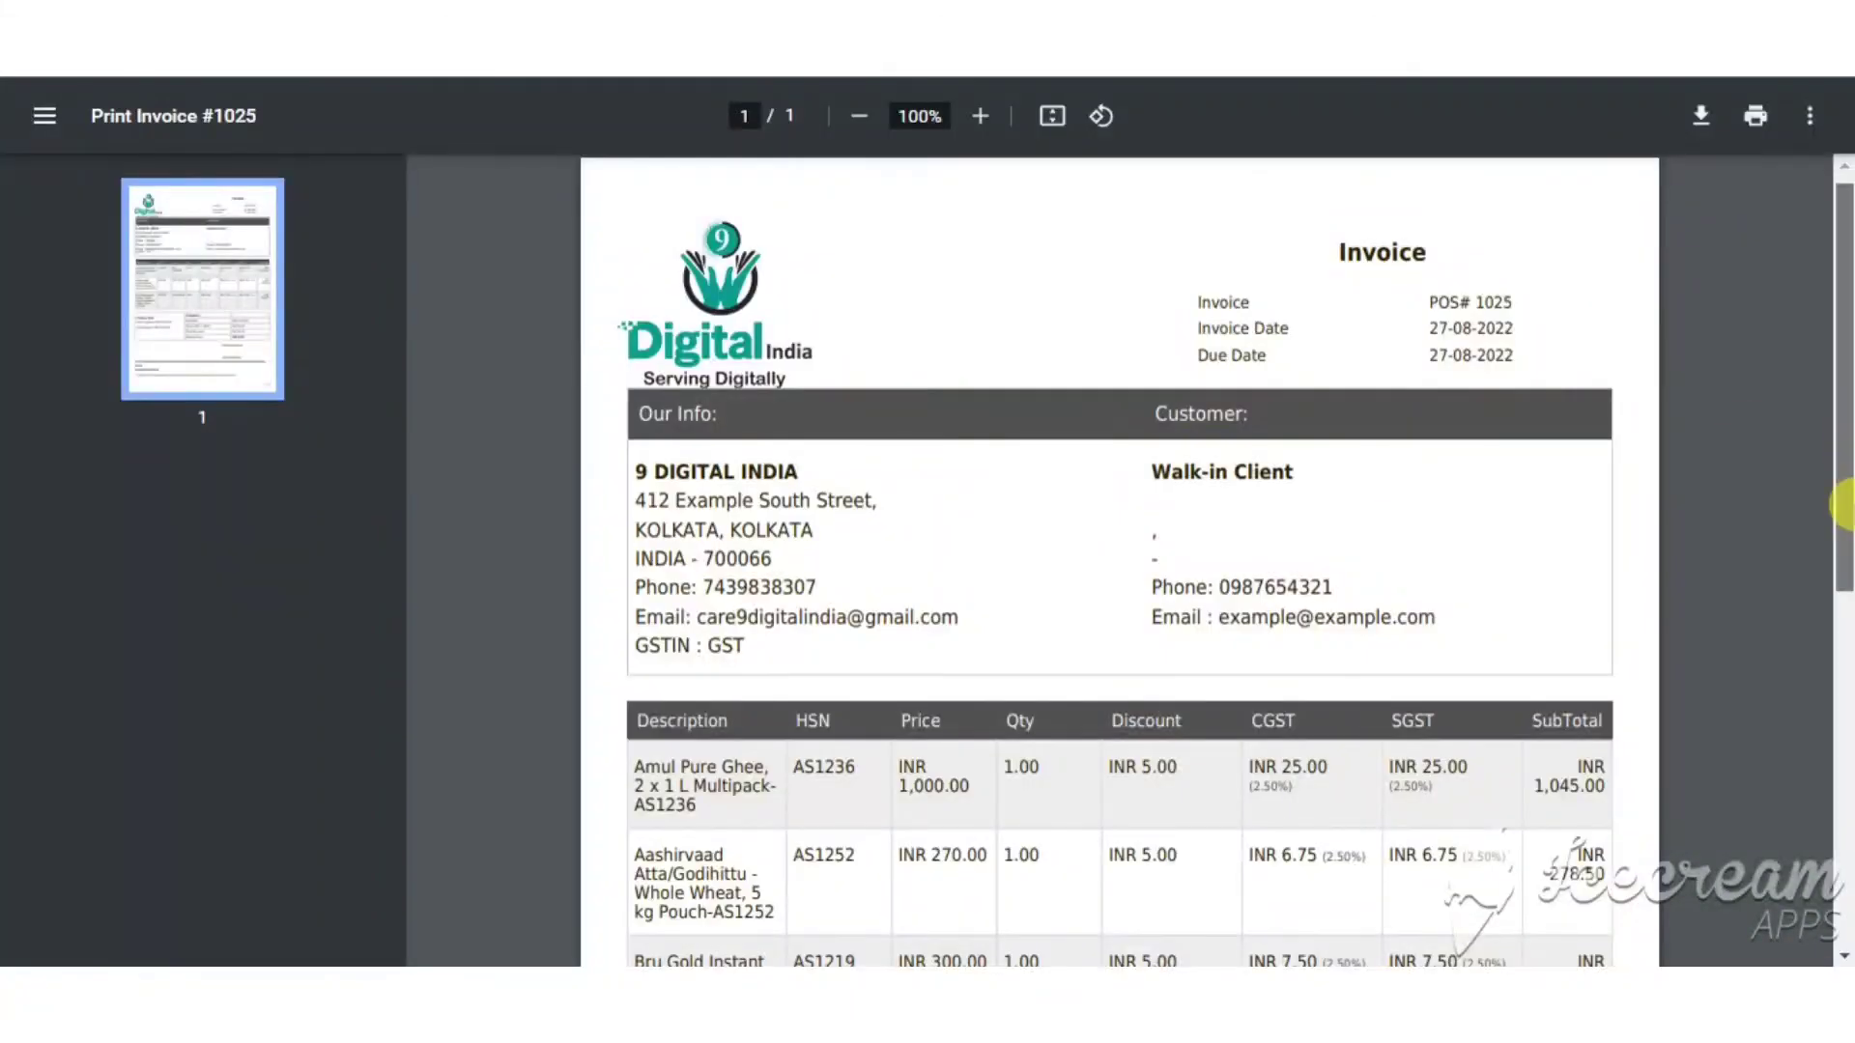
{"action": "scroll", "coordinate": [1840, 826], "scroll_direction": "down", "scroll_amount": 10}
{"action": "scroll", "coordinate": [1840, 826], "scroll_direction": "up", "scroll_amount": 5}
{"action": "key", "text": "alt+Left"}
- Open the invoice's public view and check its printable version from there
{"action": "left_click", "coordinate": [1320, 227]}
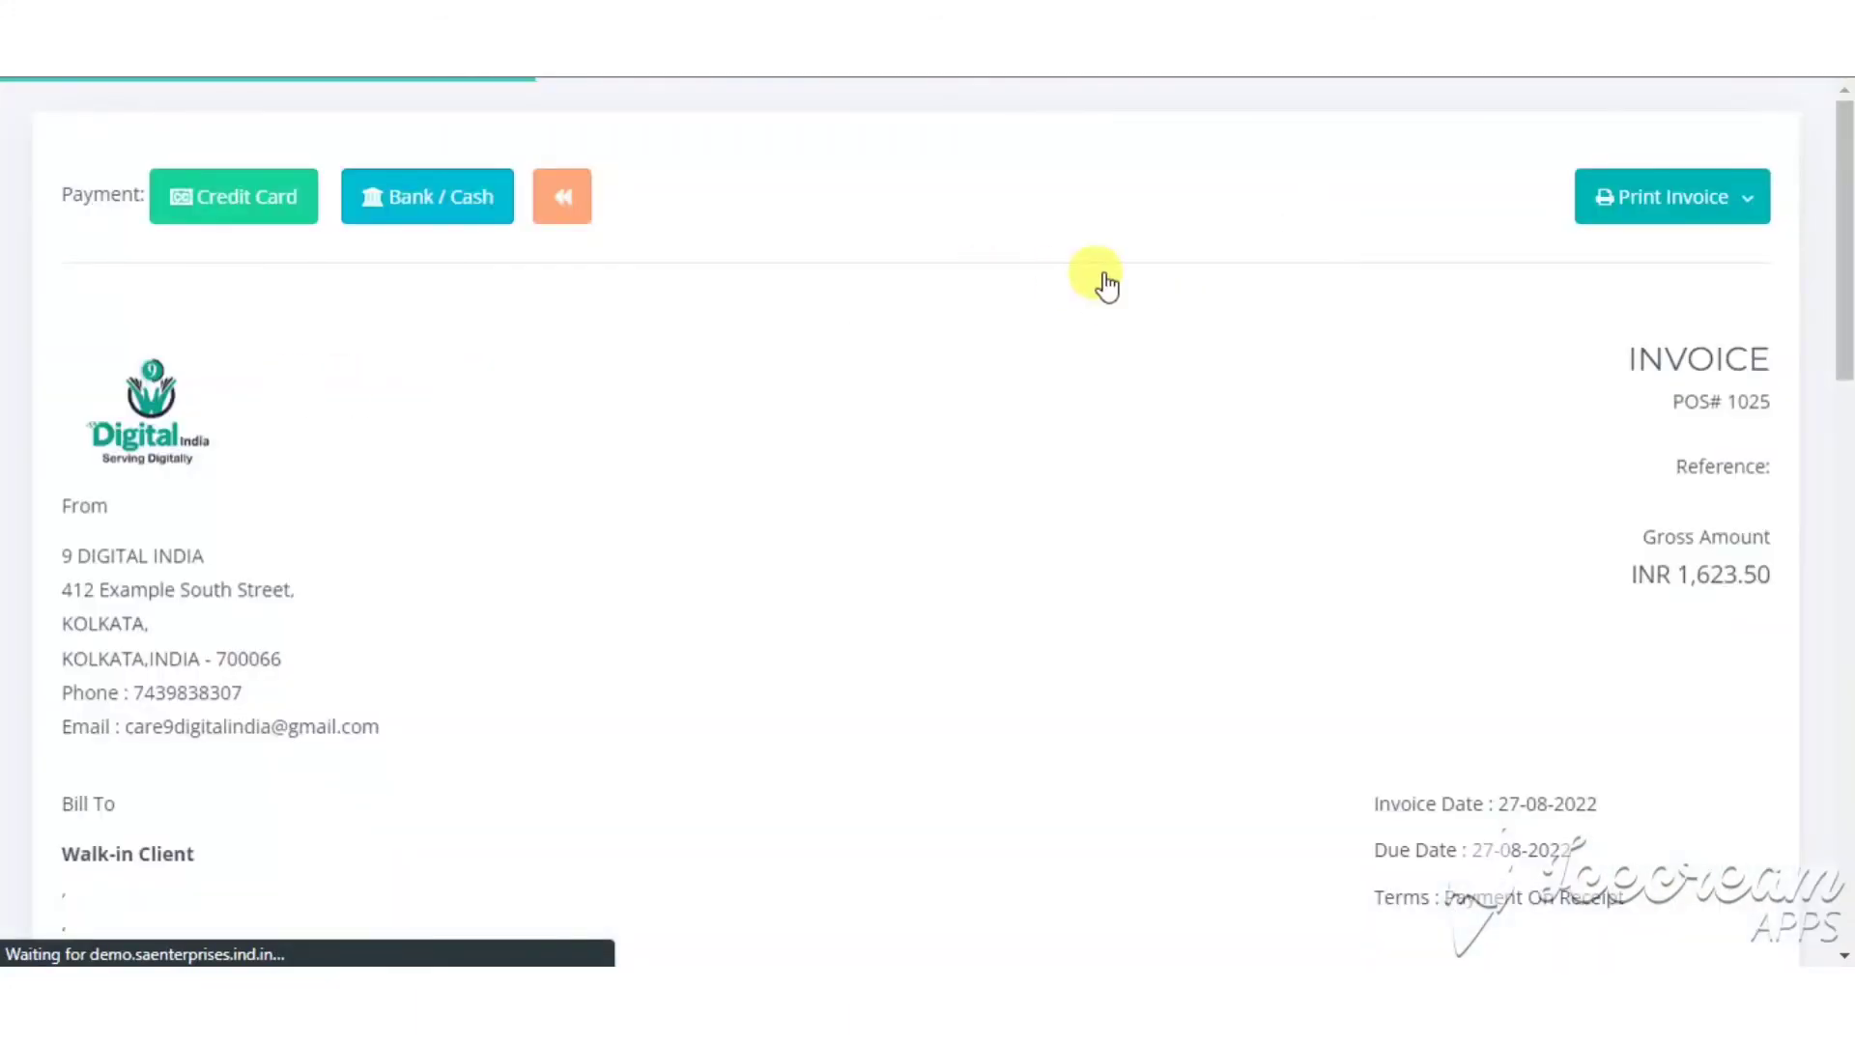
{"action": "mouse_move", "coordinate": [1847, 280]}
{"action": "left_mouse_down"}
{"action": "mouse_move", "coordinate": [1846, 763]}
{"action": "mouse_move", "coordinate": [1844, 176]}
{"action": "left_mouse_up"}
{"action": "left_click", "coordinate": [1668, 194]}
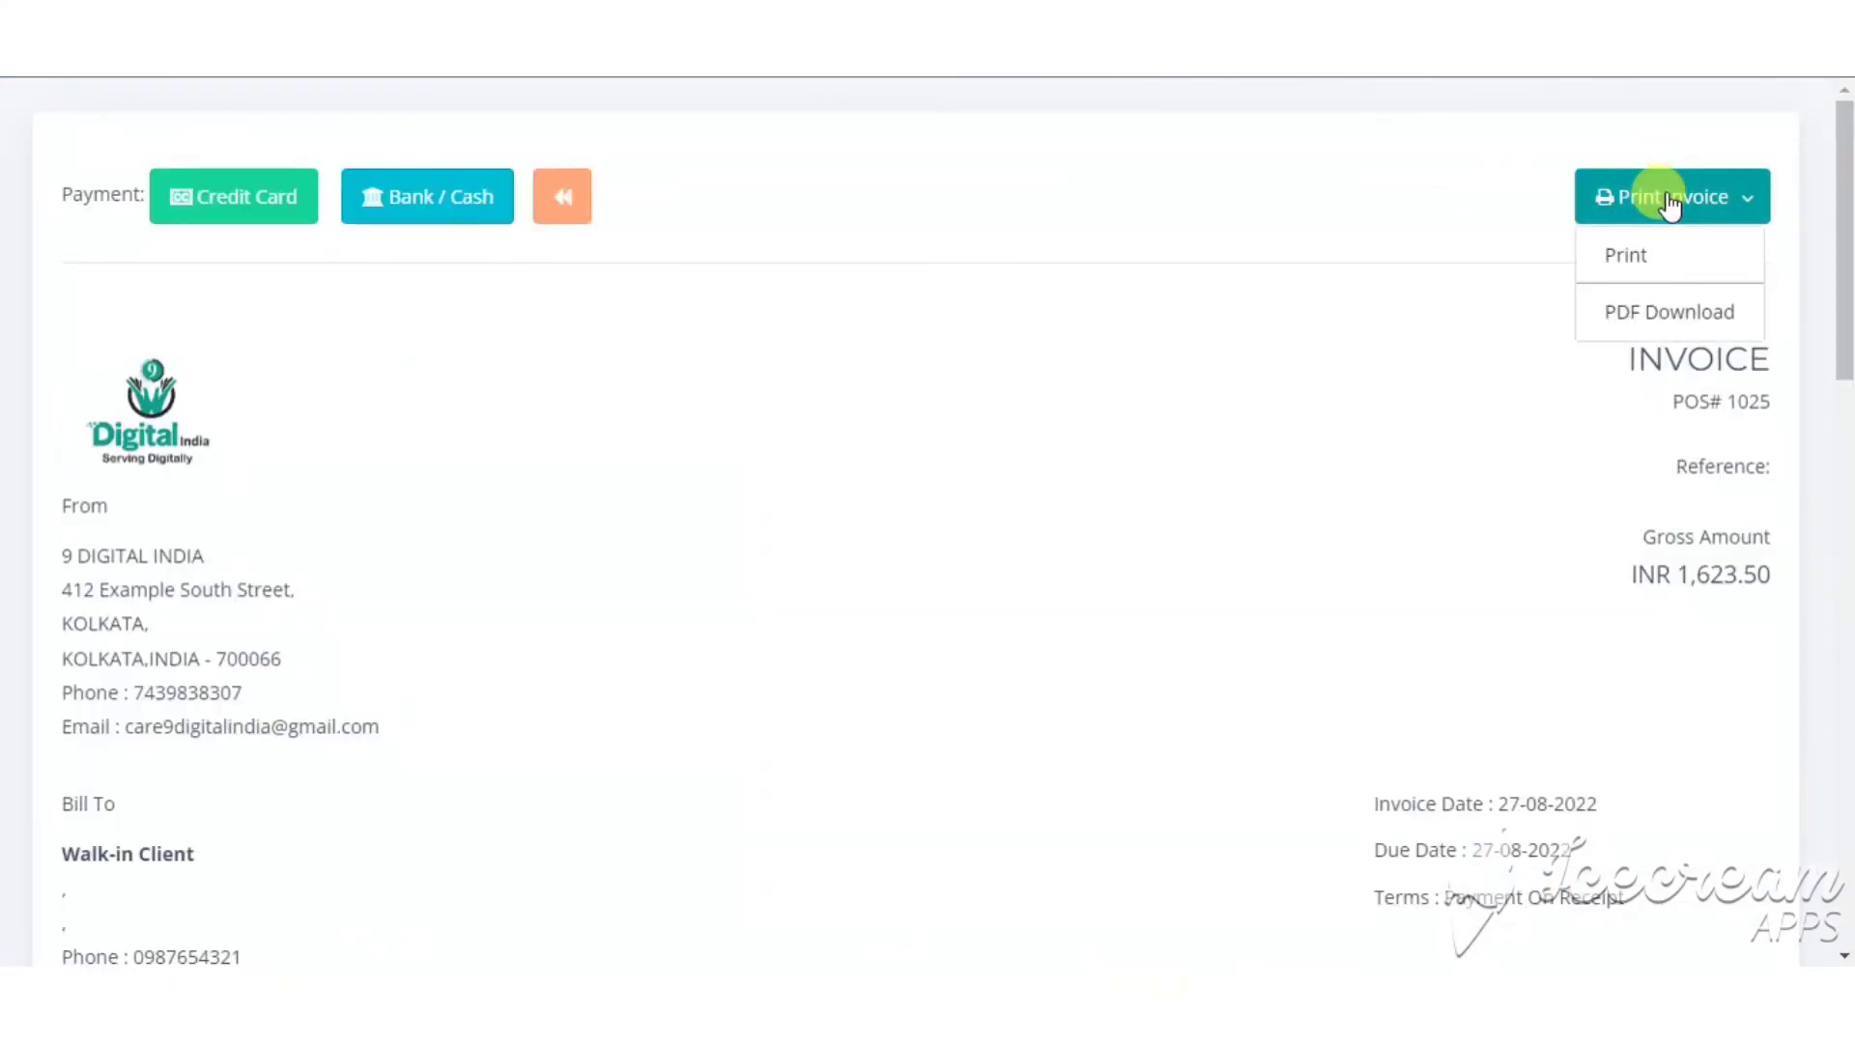
{"action": "left_click", "coordinate": [1633, 257]}
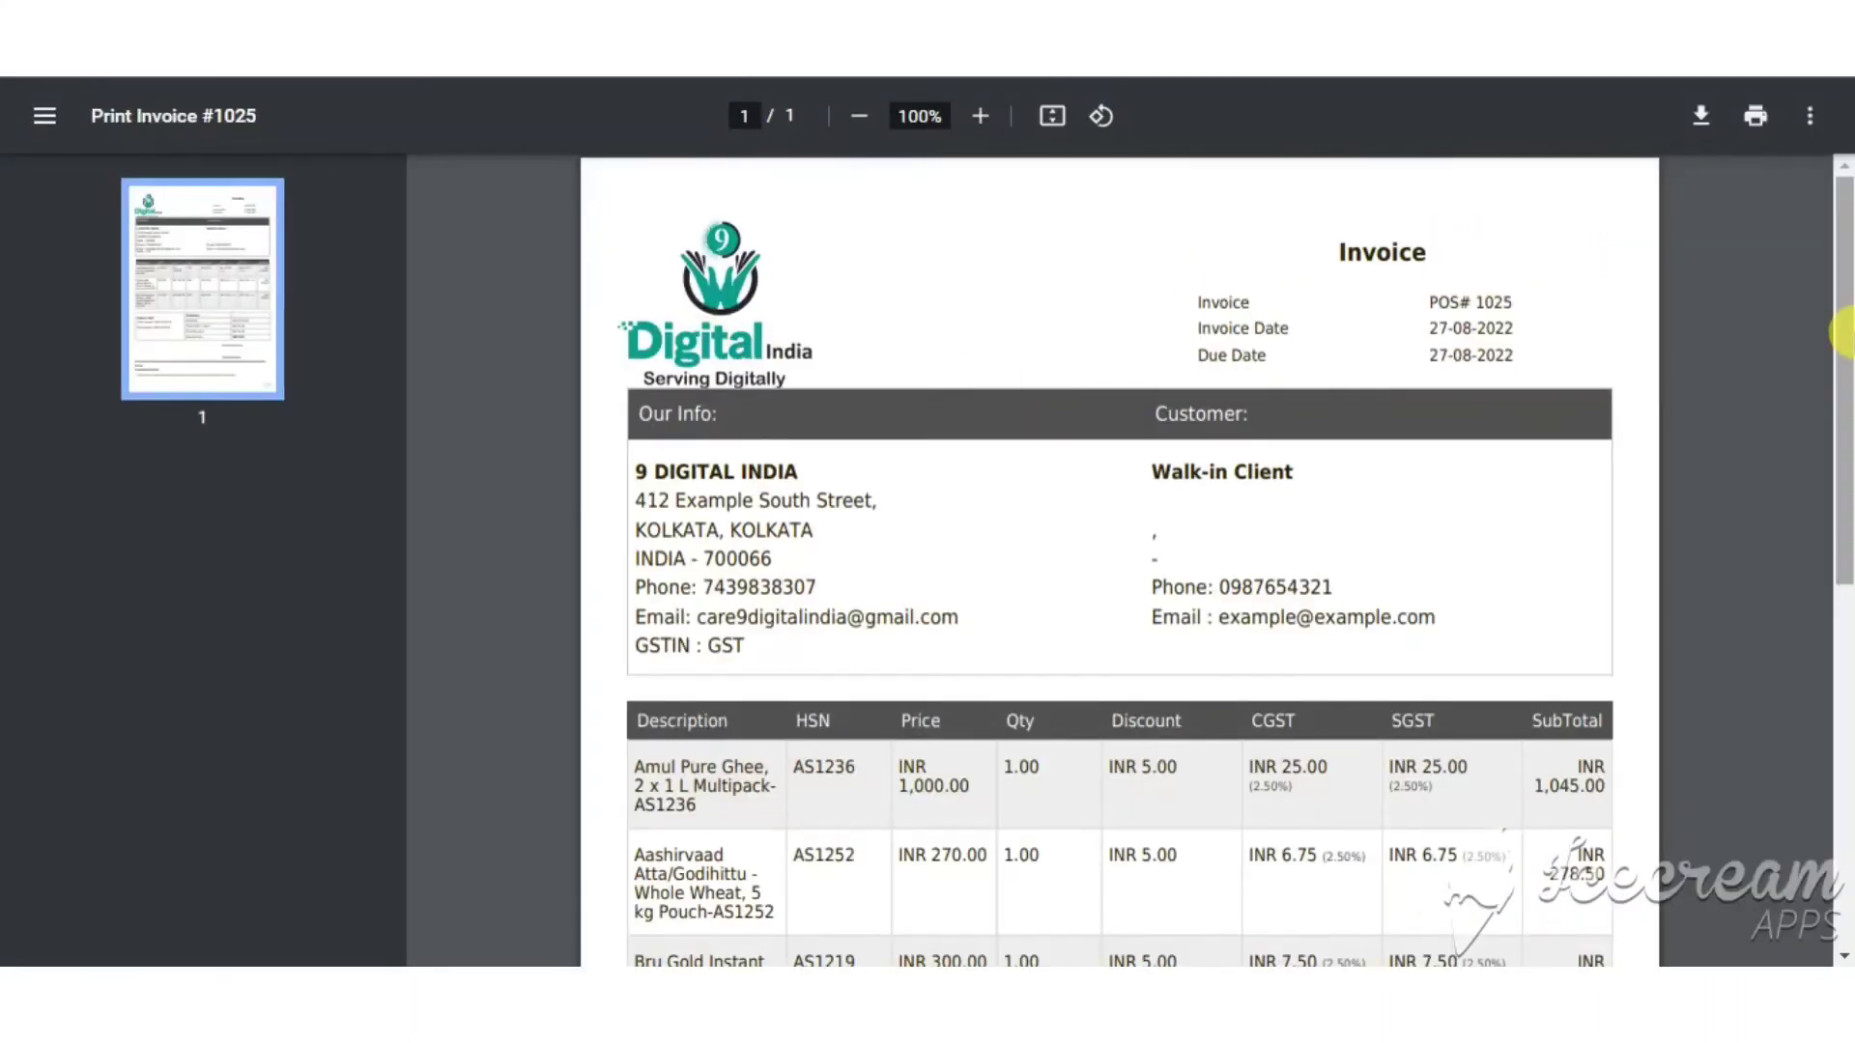
{"action": "left_click_drag", "start_coordinate": [1842, 331], "coordinate": [1842, 242]}
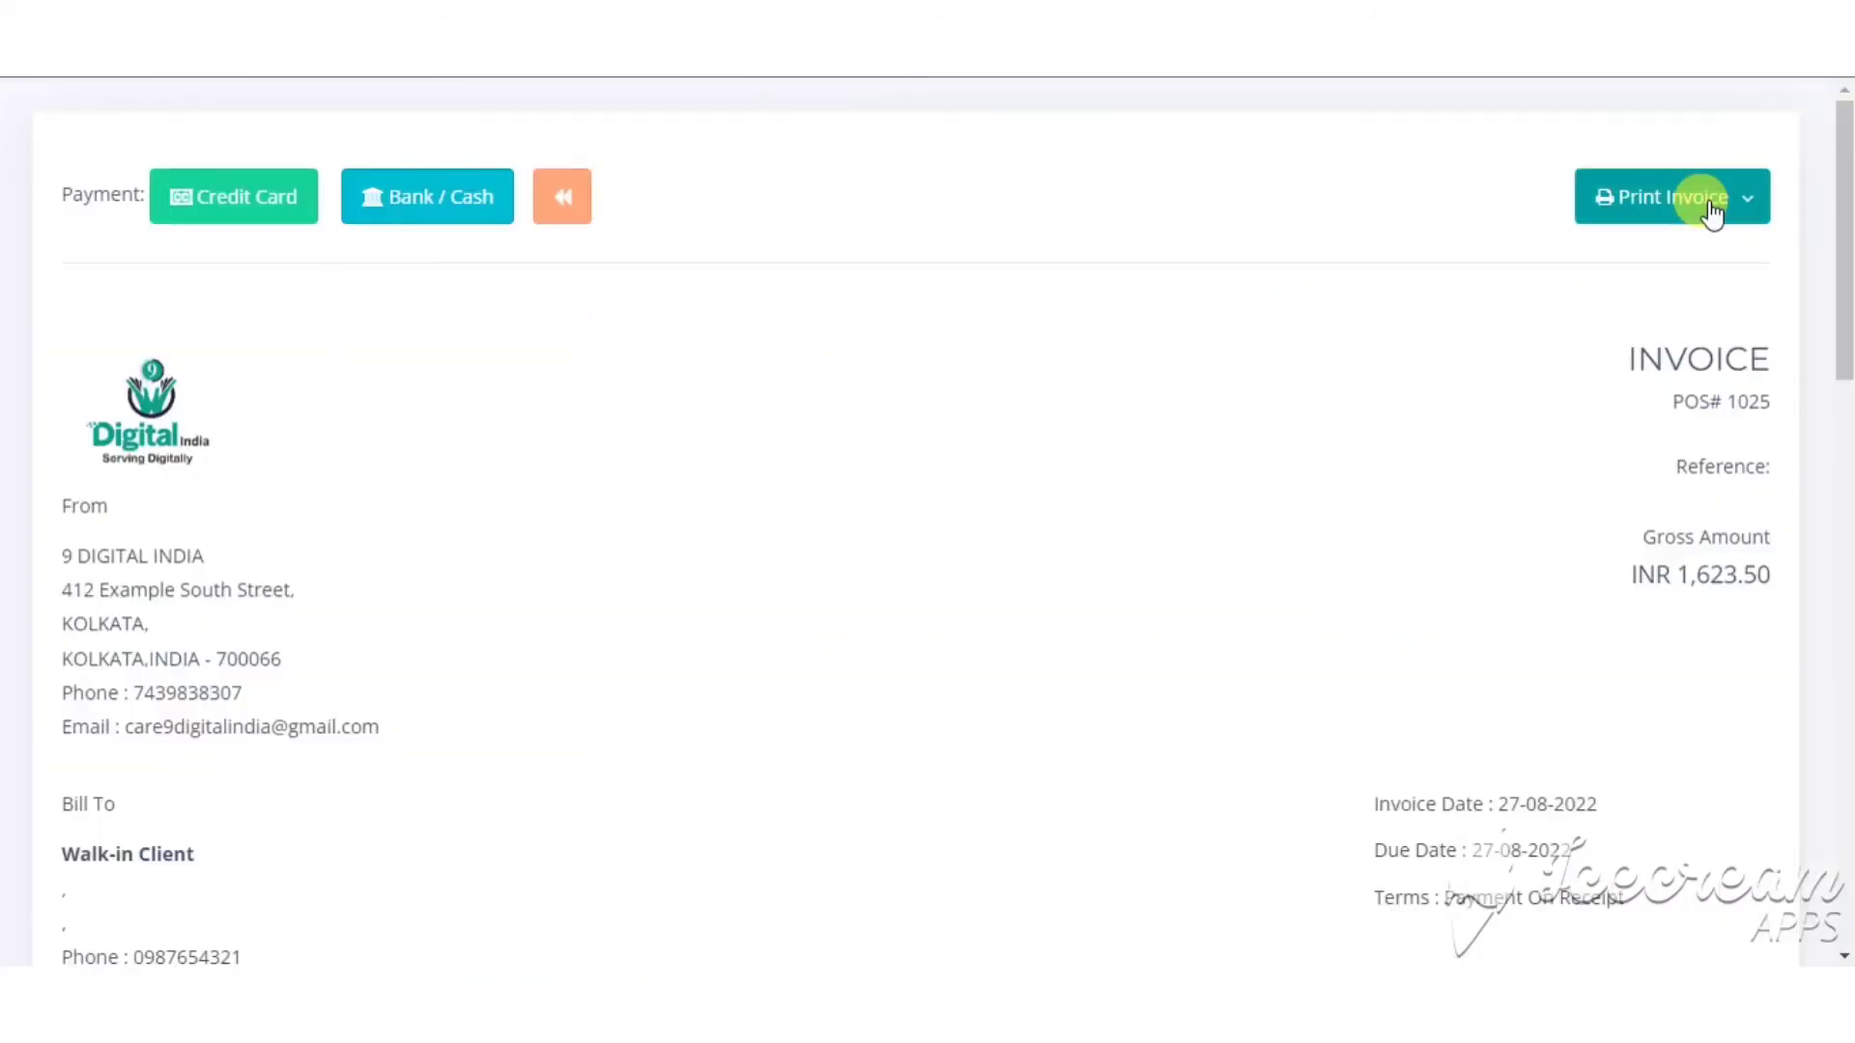
- Download the invoice as a PDF and open the file to review its summary and terms
{"action": "left_click", "coordinate": [1705, 198]}
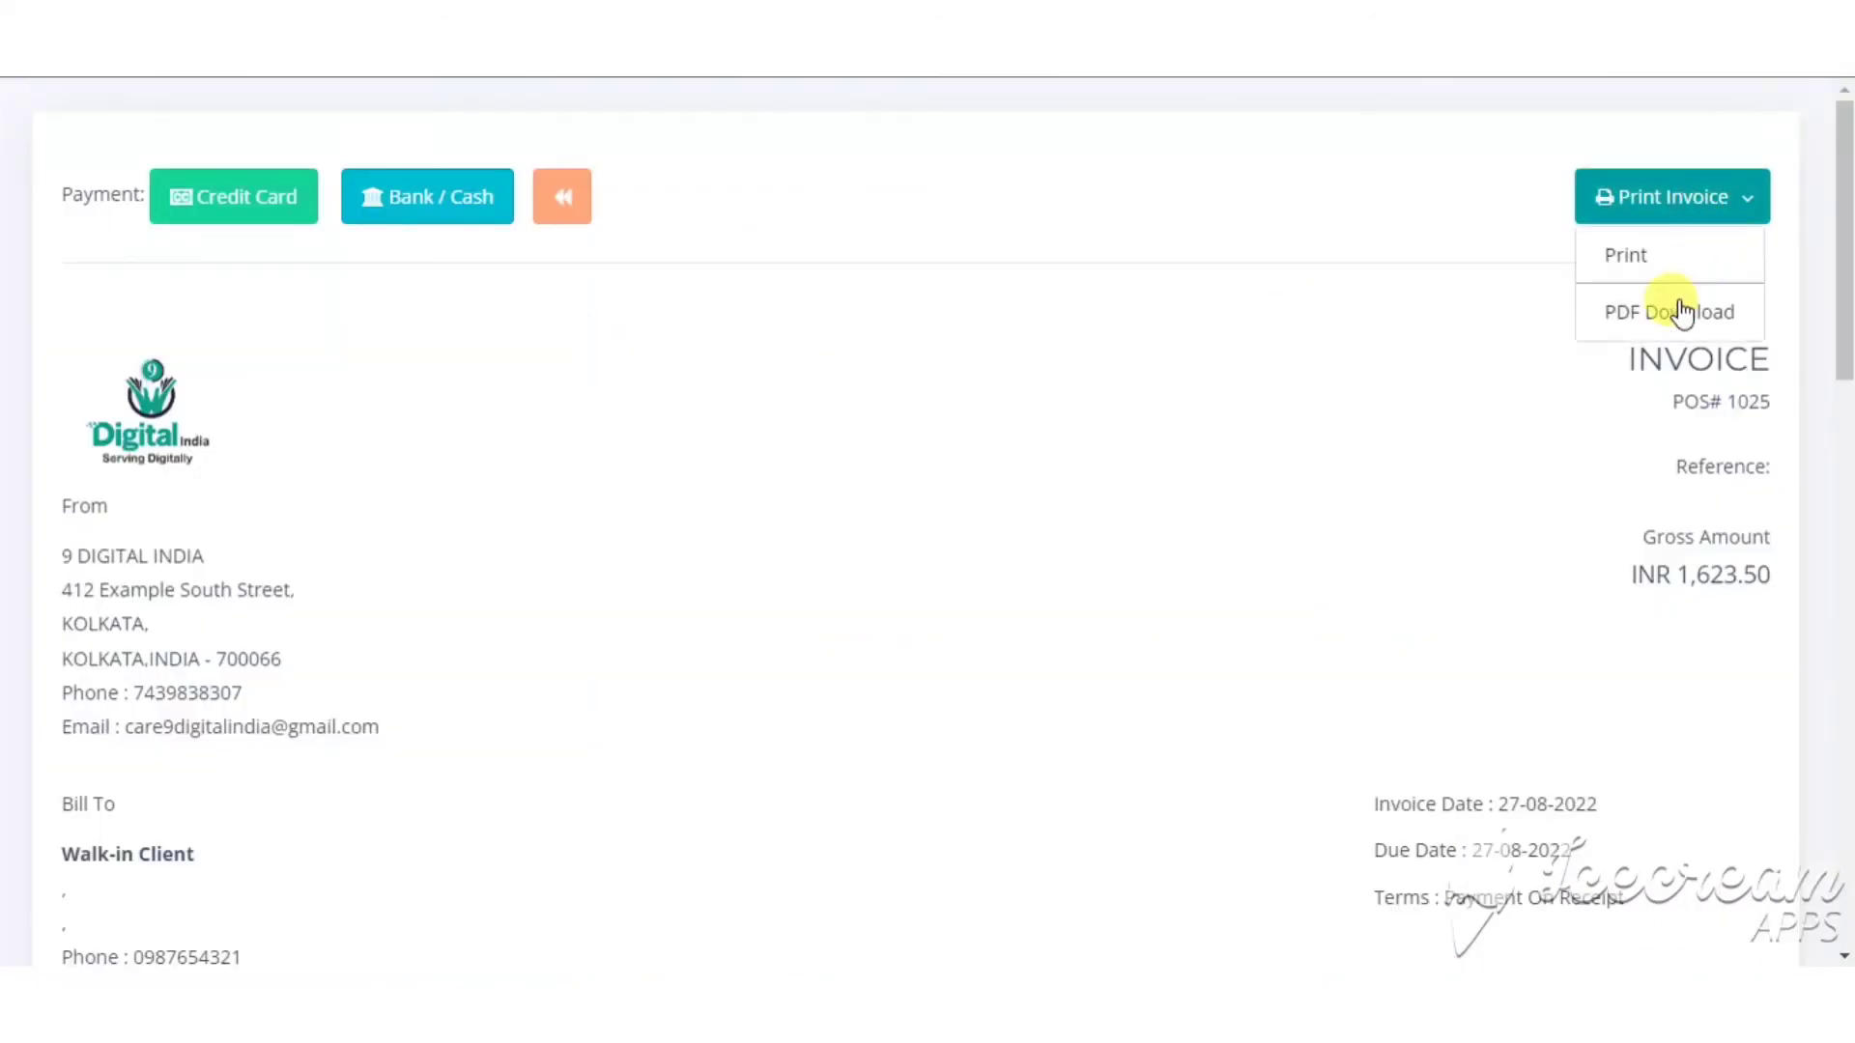
{"action": "left_click", "coordinate": [1717, 313]}
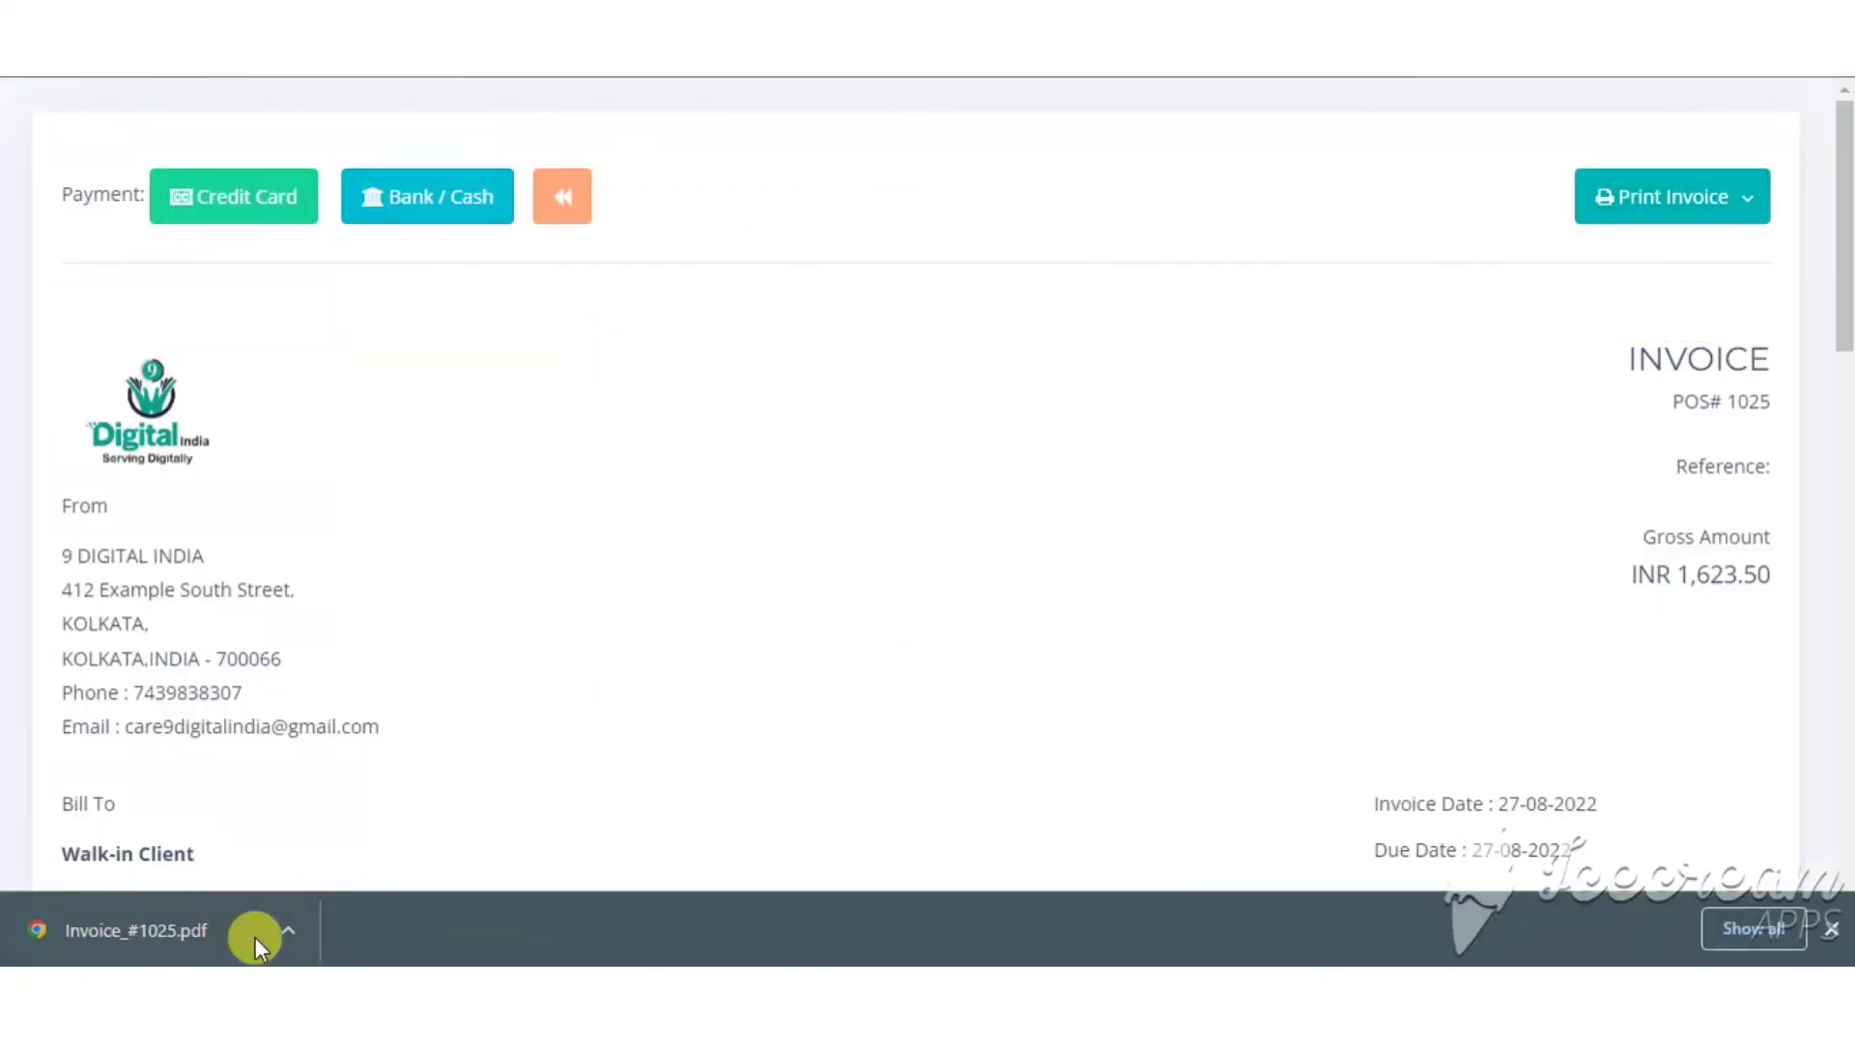
{"action": "left_click", "coordinate": [255, 937]}
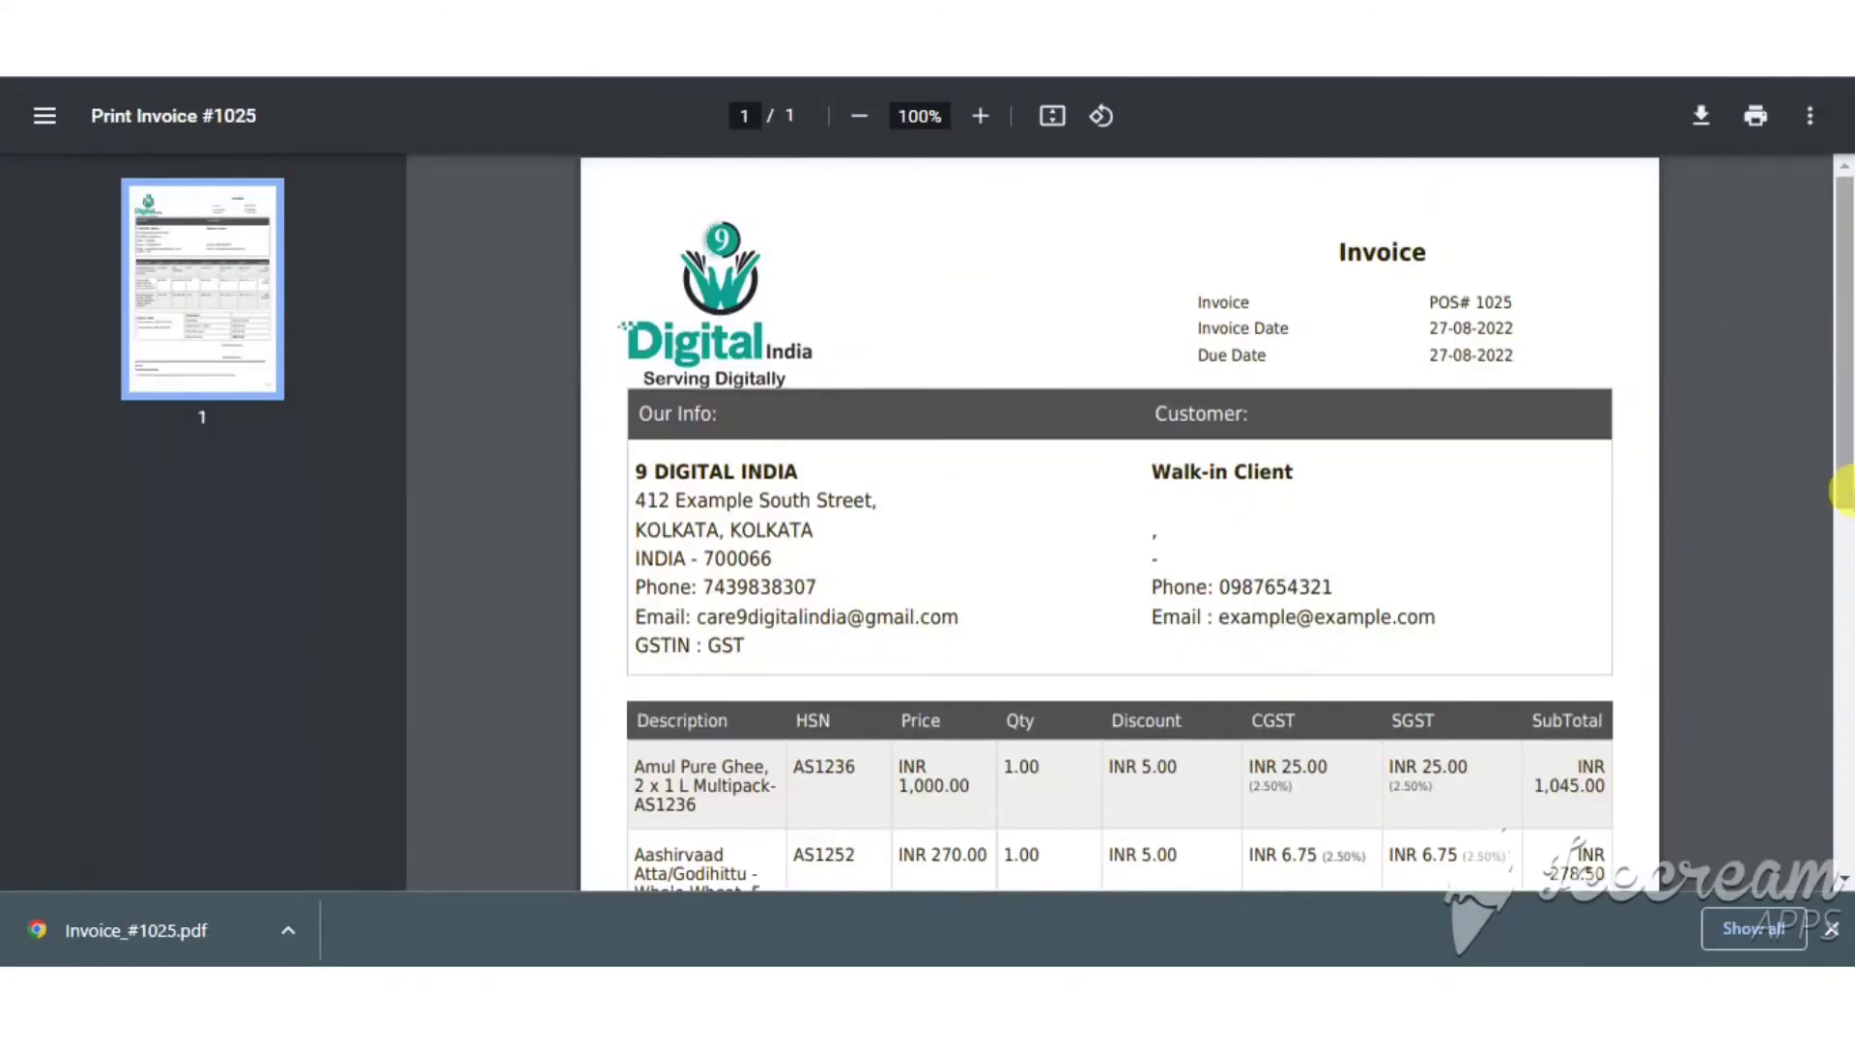
{"action": "left_click", "coordinate": [1845, 753]}
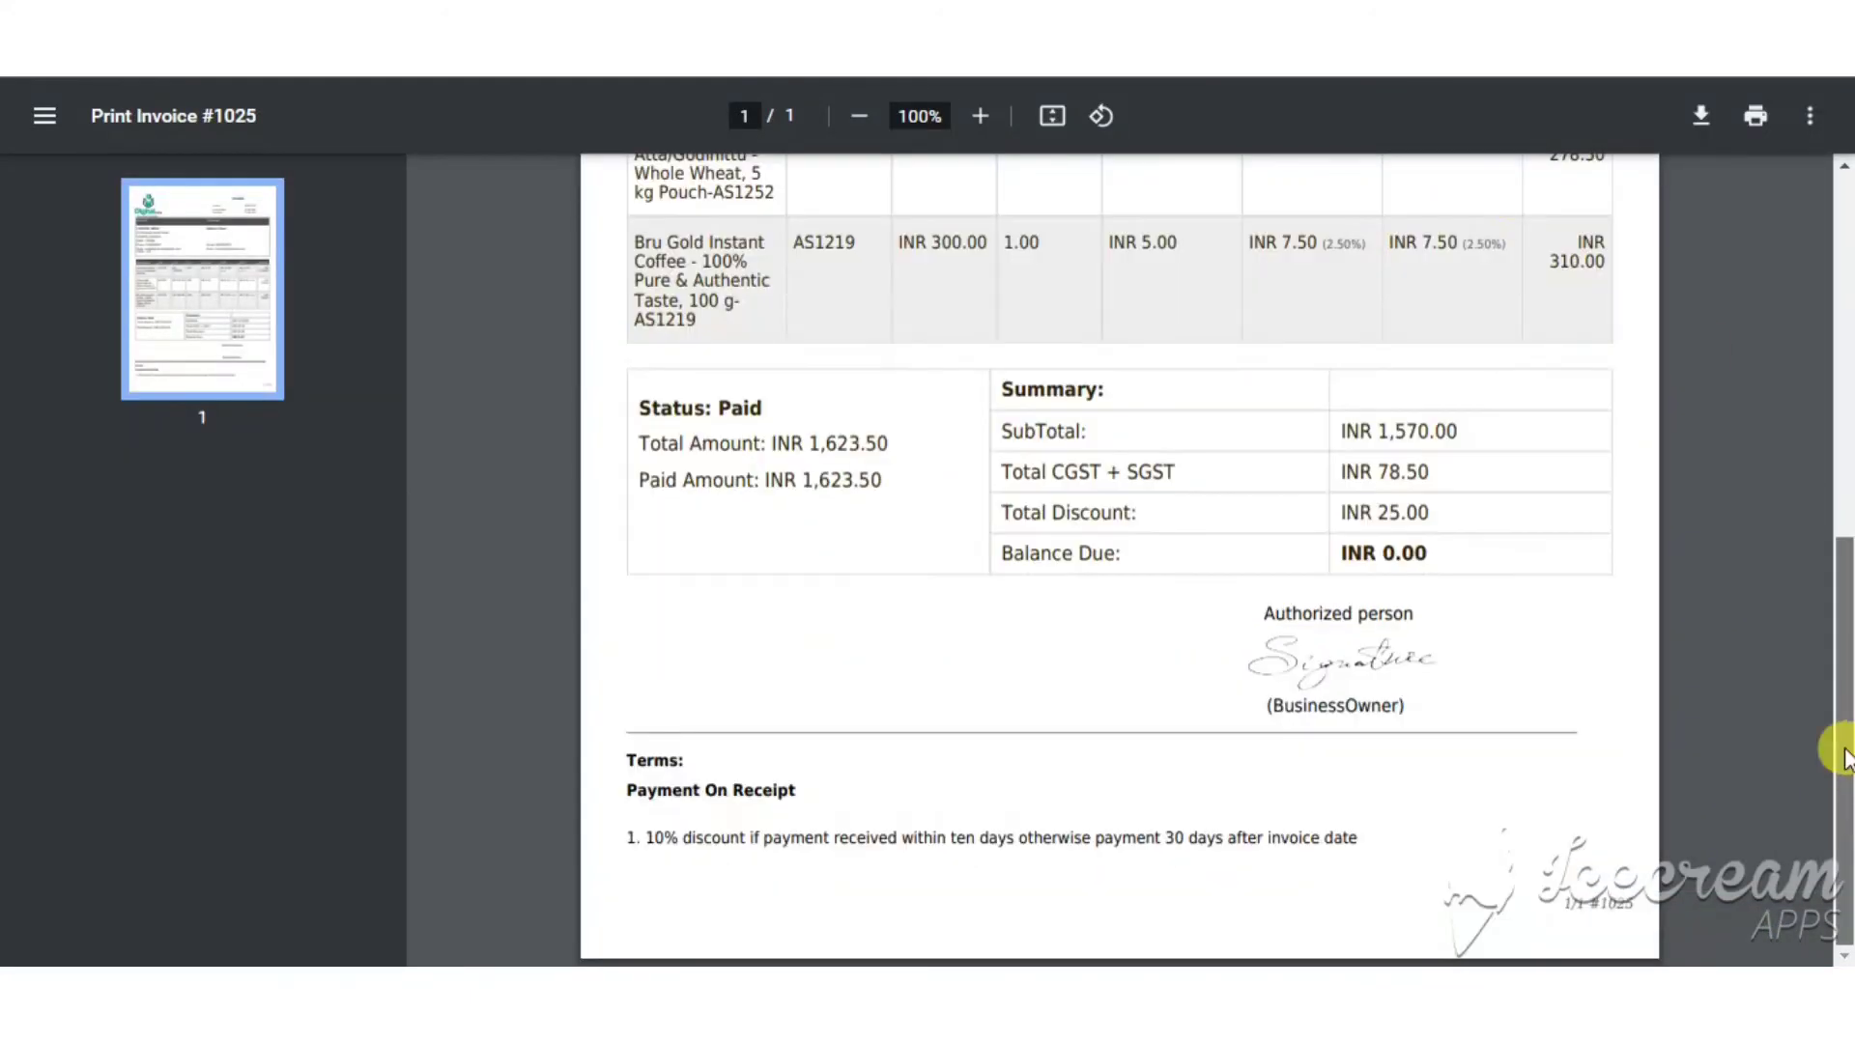